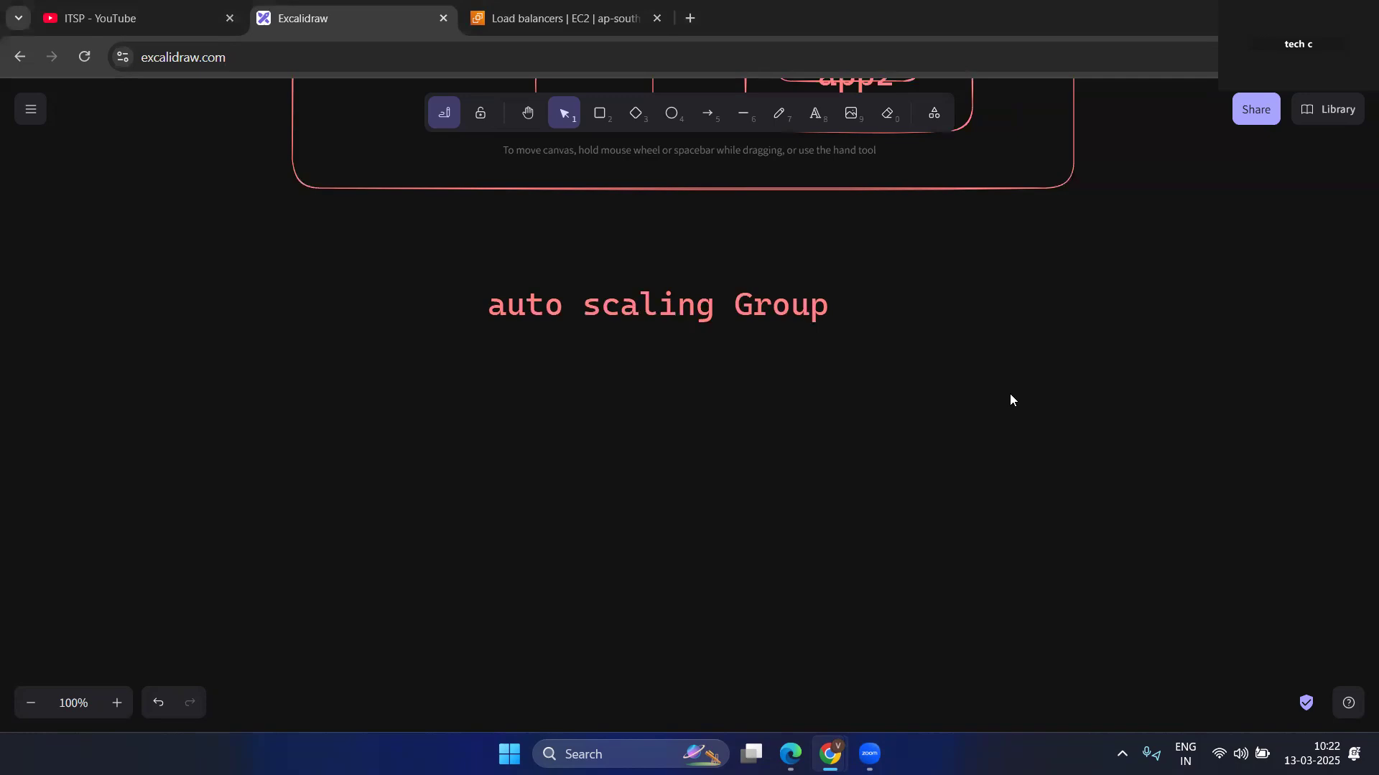
Draw a small rounded rectangle below the "auto scaling Group" heading.
left_click(602, 115)
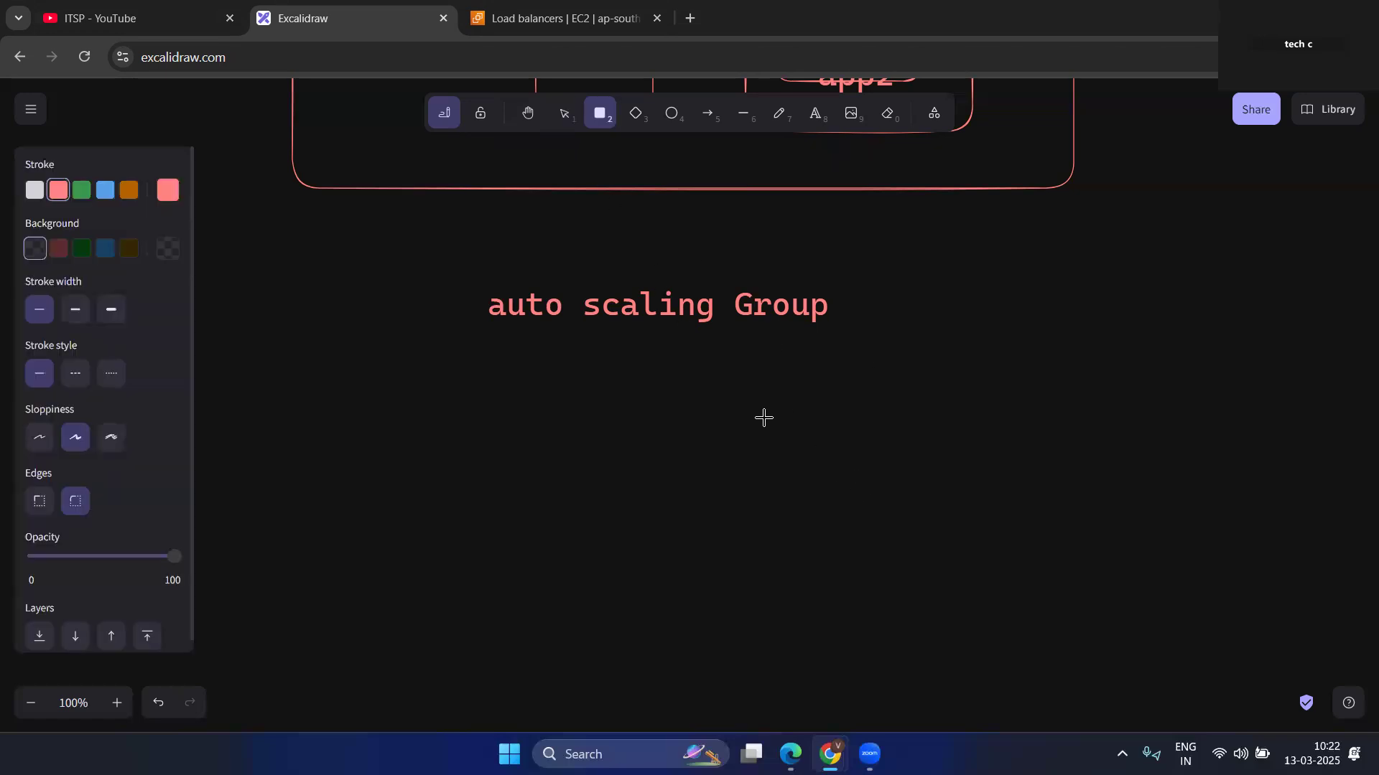
left_click_drag(734, 368, 833, 437)
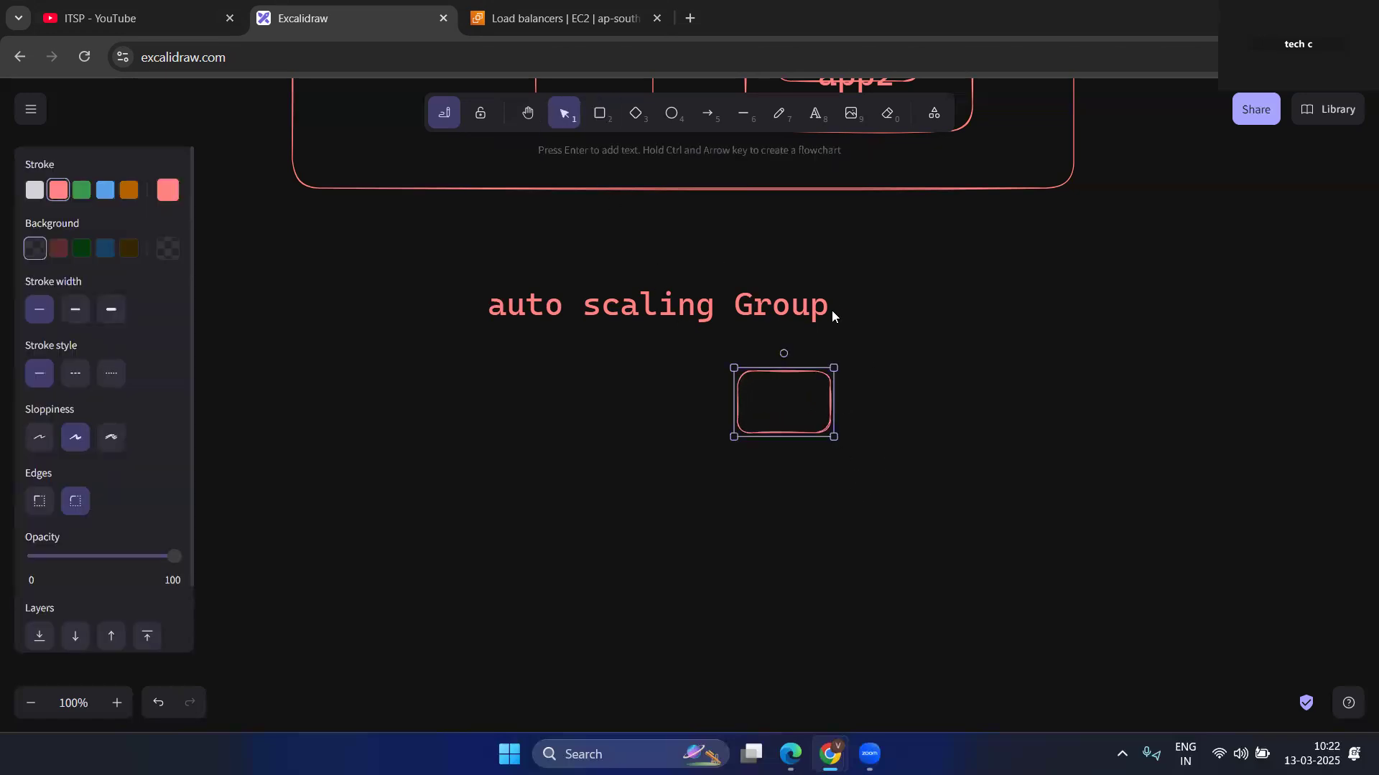
left_click(827, 552)
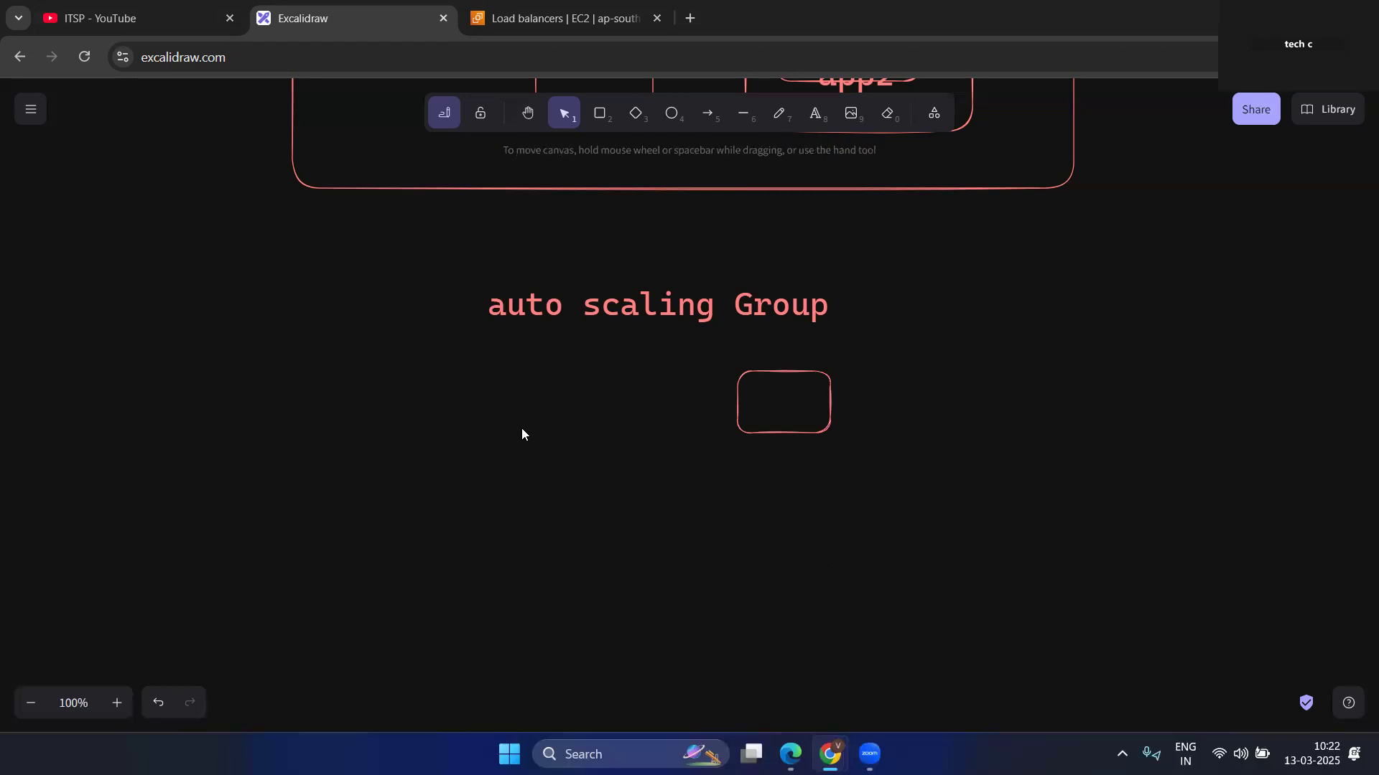
left_click(602, 122)
left_click_drag(747, 460, 867, 517)
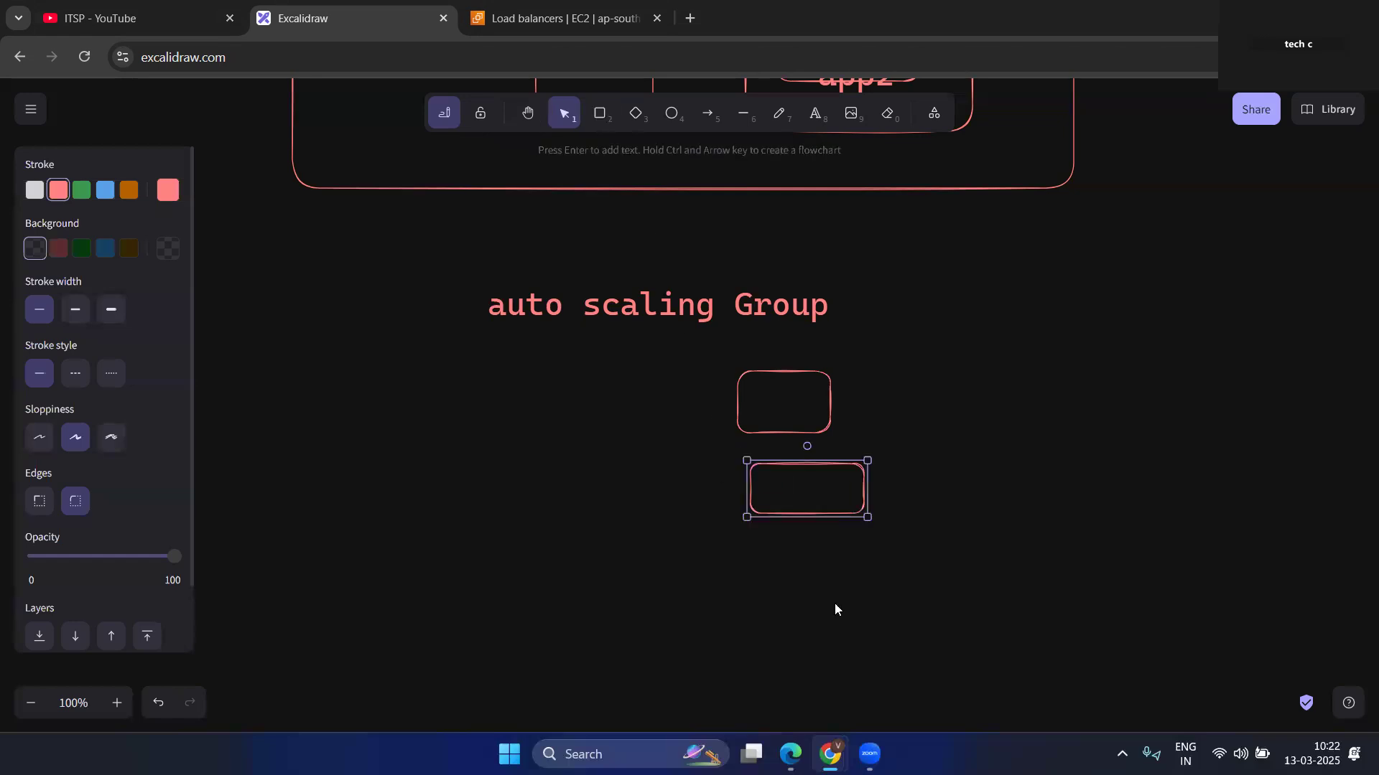
left_click(757, 547)
left_click(600, 115)
mouse_move(750, 544)
left_mouse_down()
mouse_move(910, 579)
mouse_move(917, 611)
left_mouse_up()
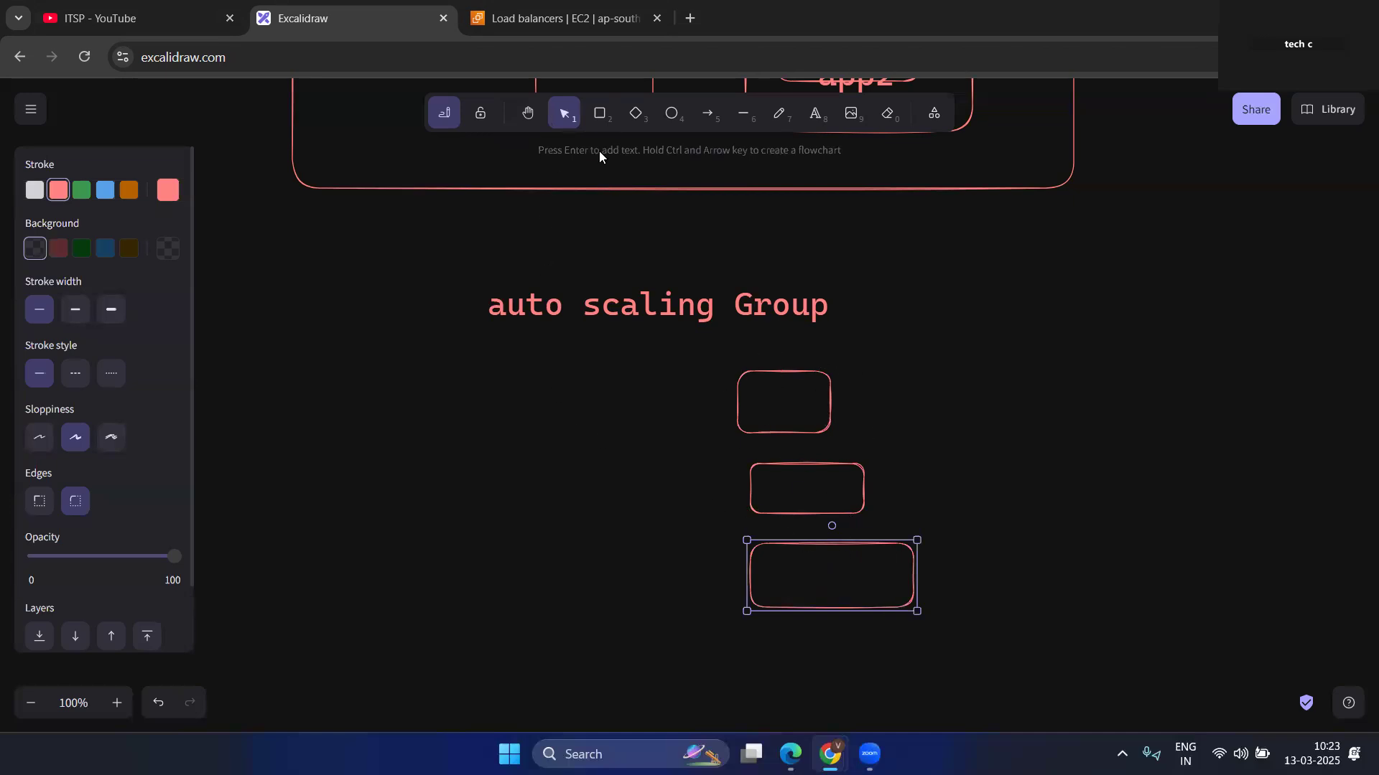
left_click_drag(703, 484, 1121, 631)
key("Delete")
left_click_drag(683, 500, 969, 560)
left_click_drag(684, 455, 1010, 525)
key("Delete")
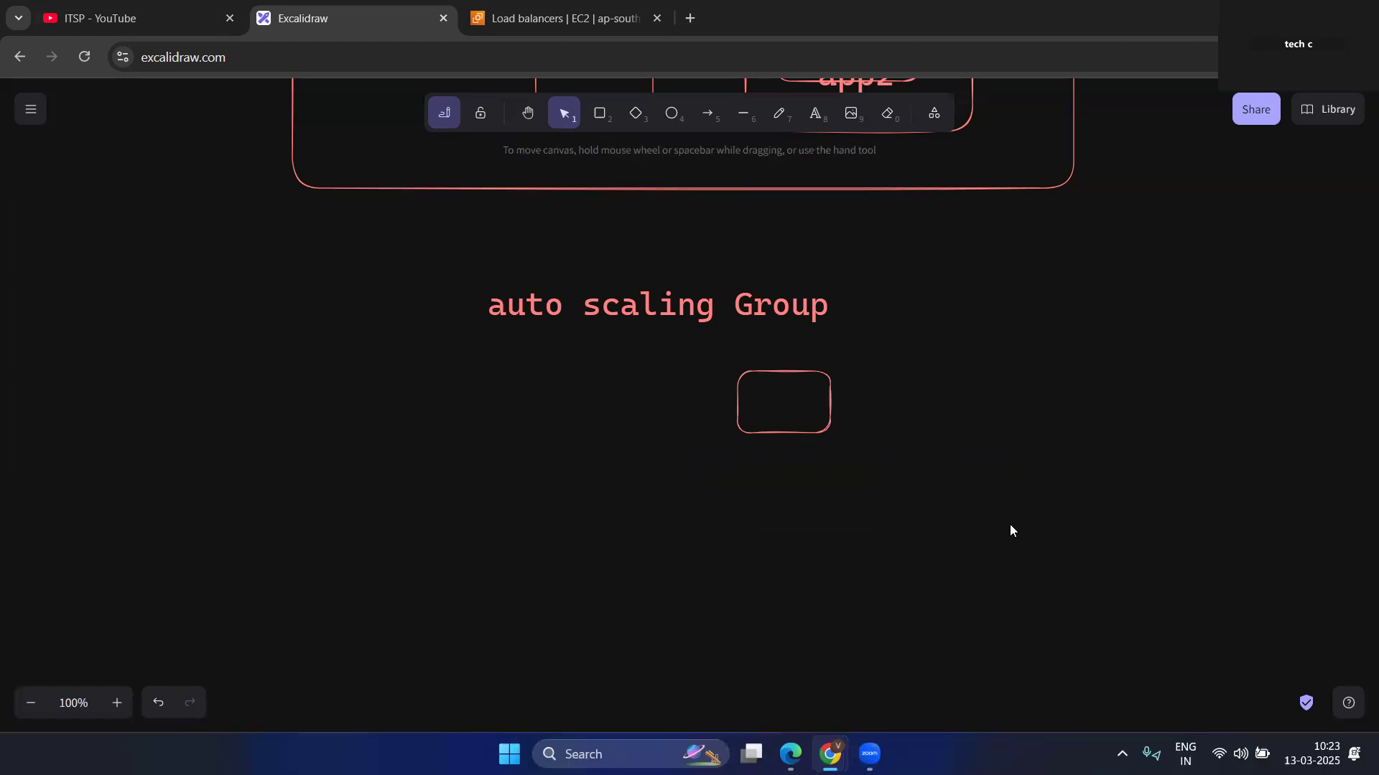
Draw two more rounded rectangles stacked beneath the small one, each larger than the one above it.
left_click(599, 113)
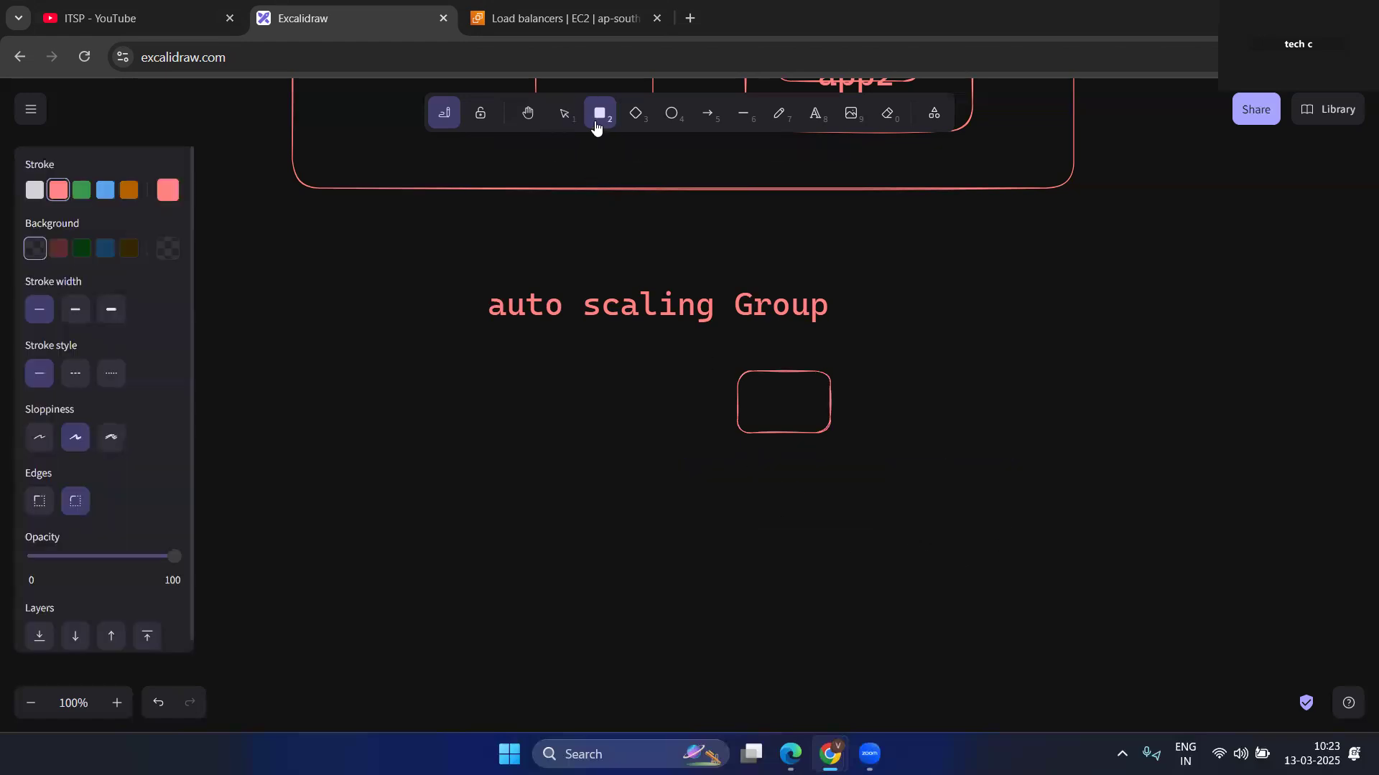
left_click_drag(733, 456, 891, 545)
left_click_drag(744, 573, 934, 650)
left_click(607, 115)
left_click_drag(739, 548, 917, 648)
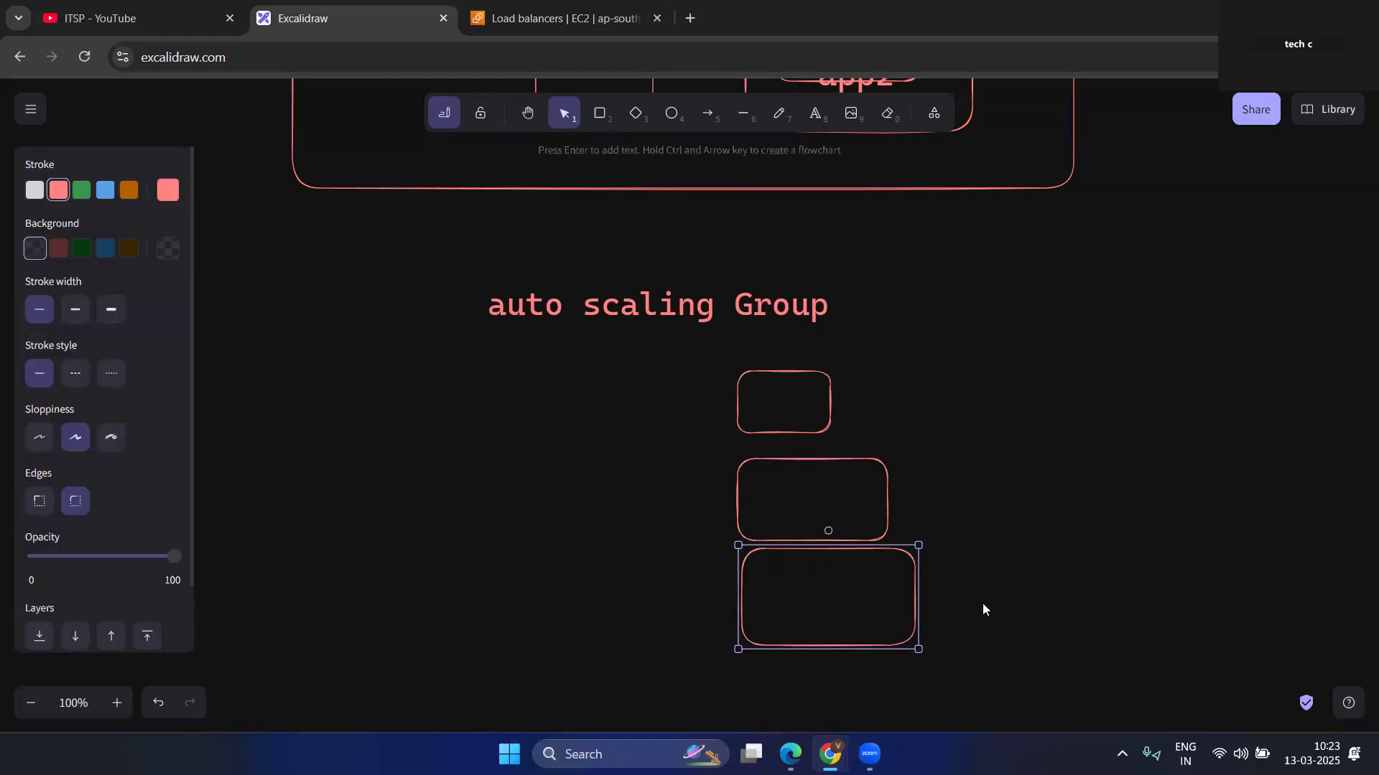
left_click(999, 486)
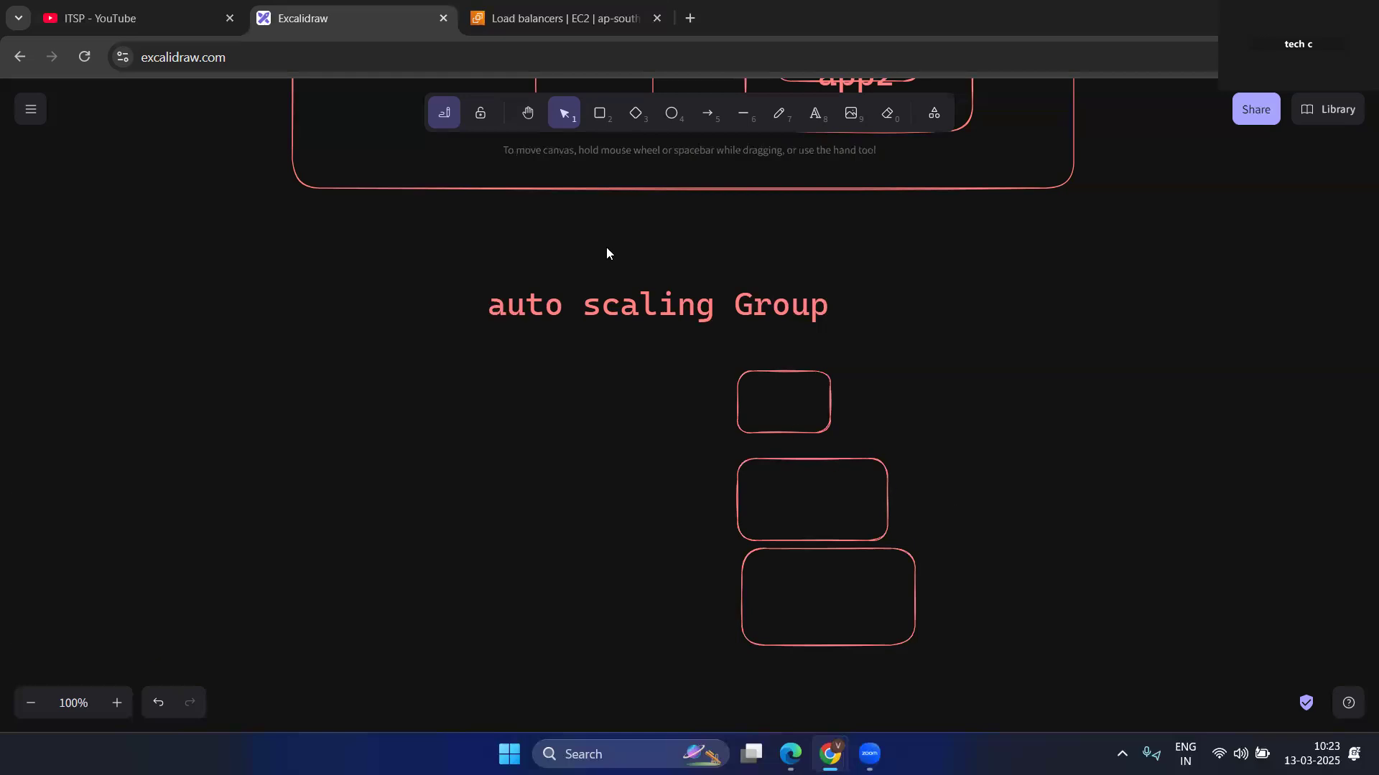
Switch to the AWS EC2 console and start creating an Auto Scaling group from its Auto Scaling Groups page.
left_click(541, 23)
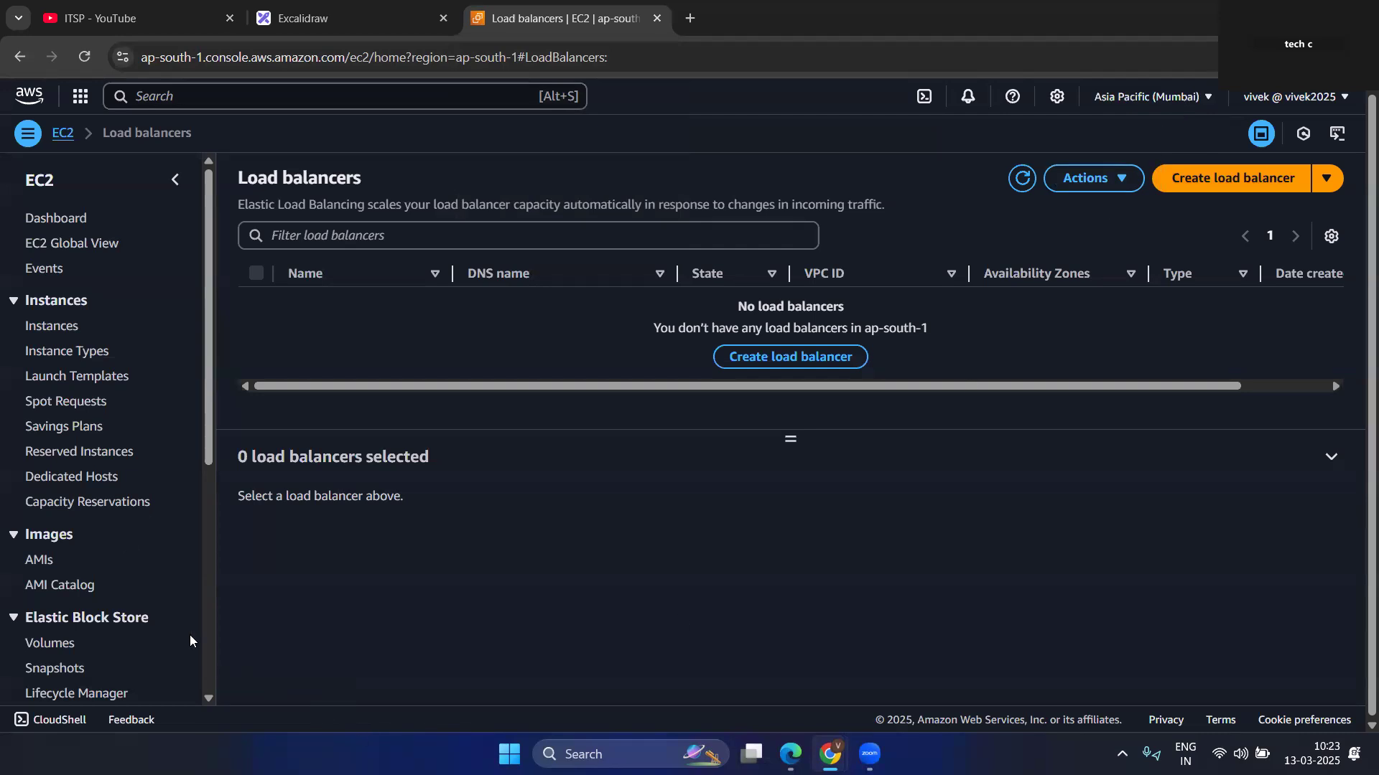
scroll(83, 488, "down", 5)
scroll(44, 432, "up", 5)
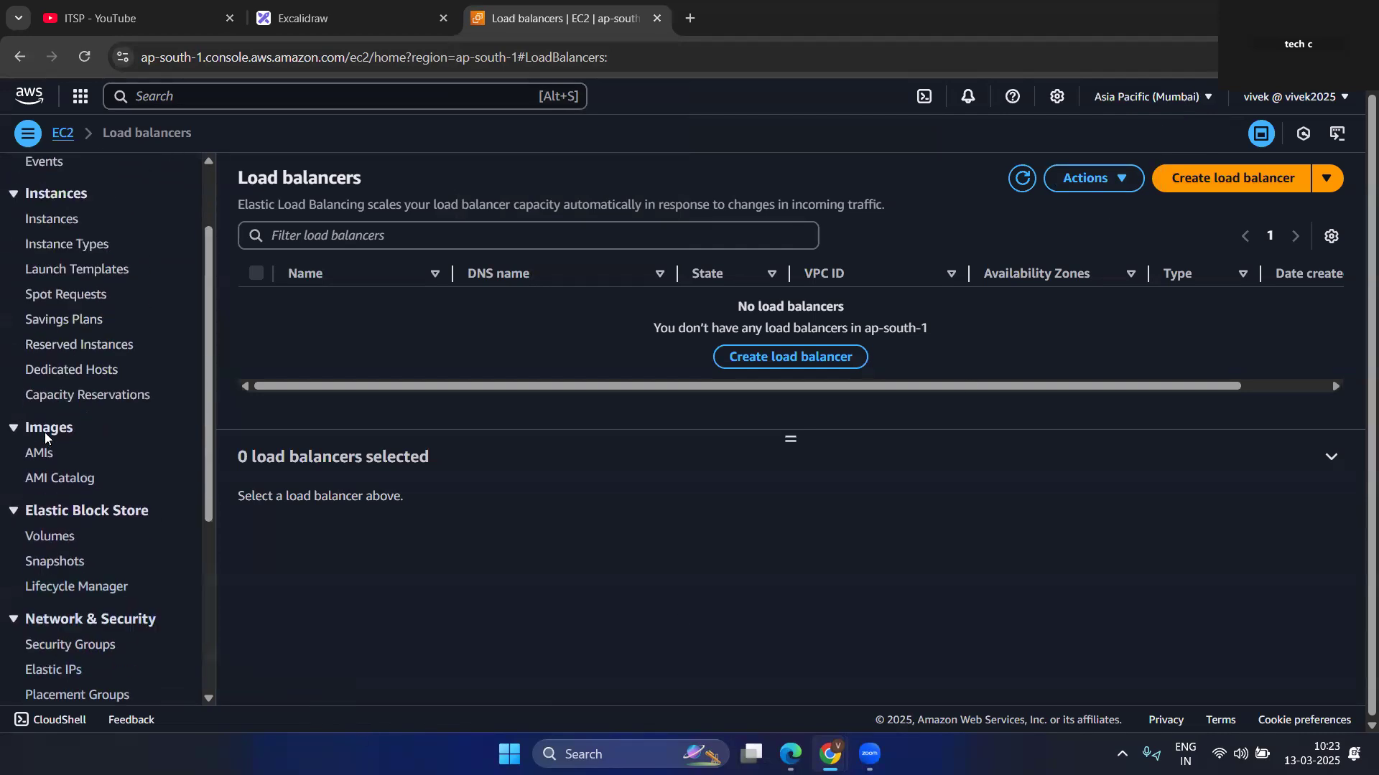
scroll(62, 483, "down", 6)
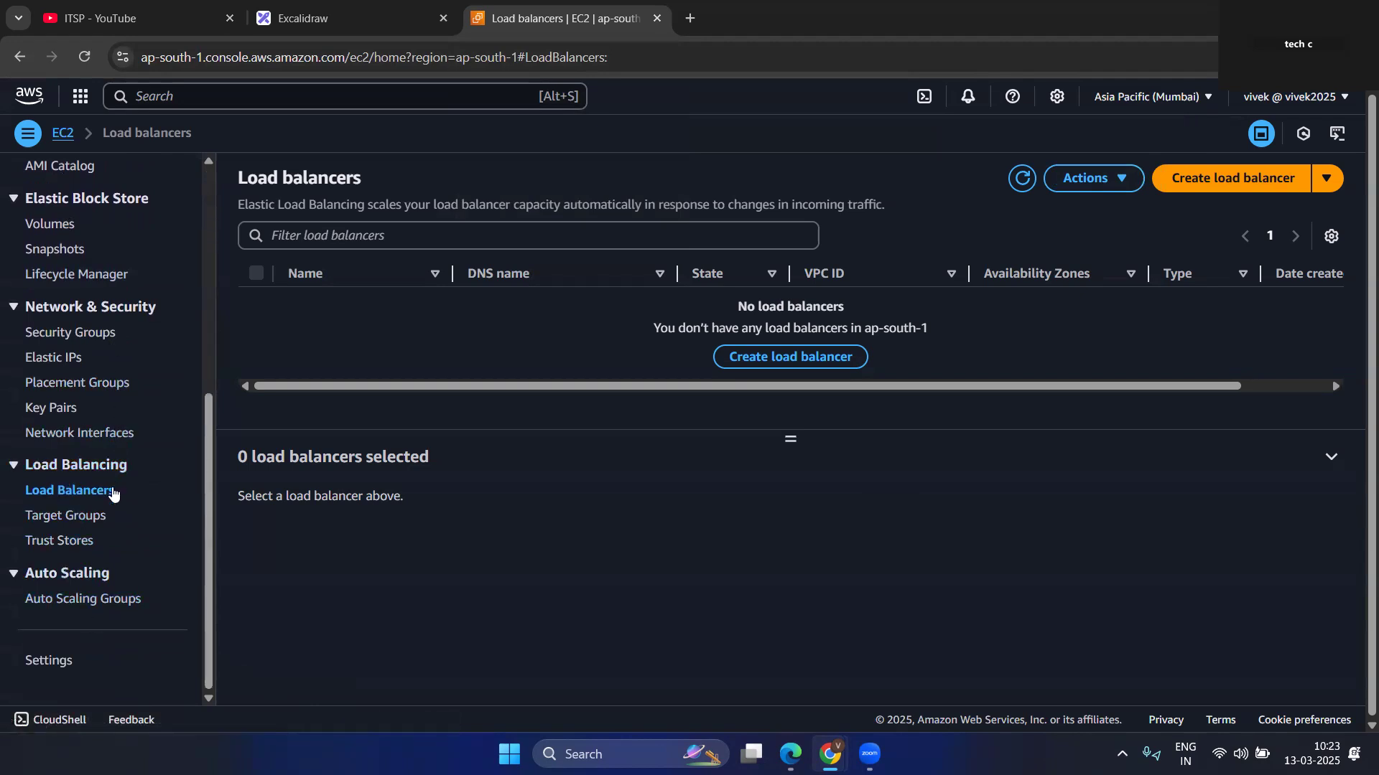
left_click(94, 603)
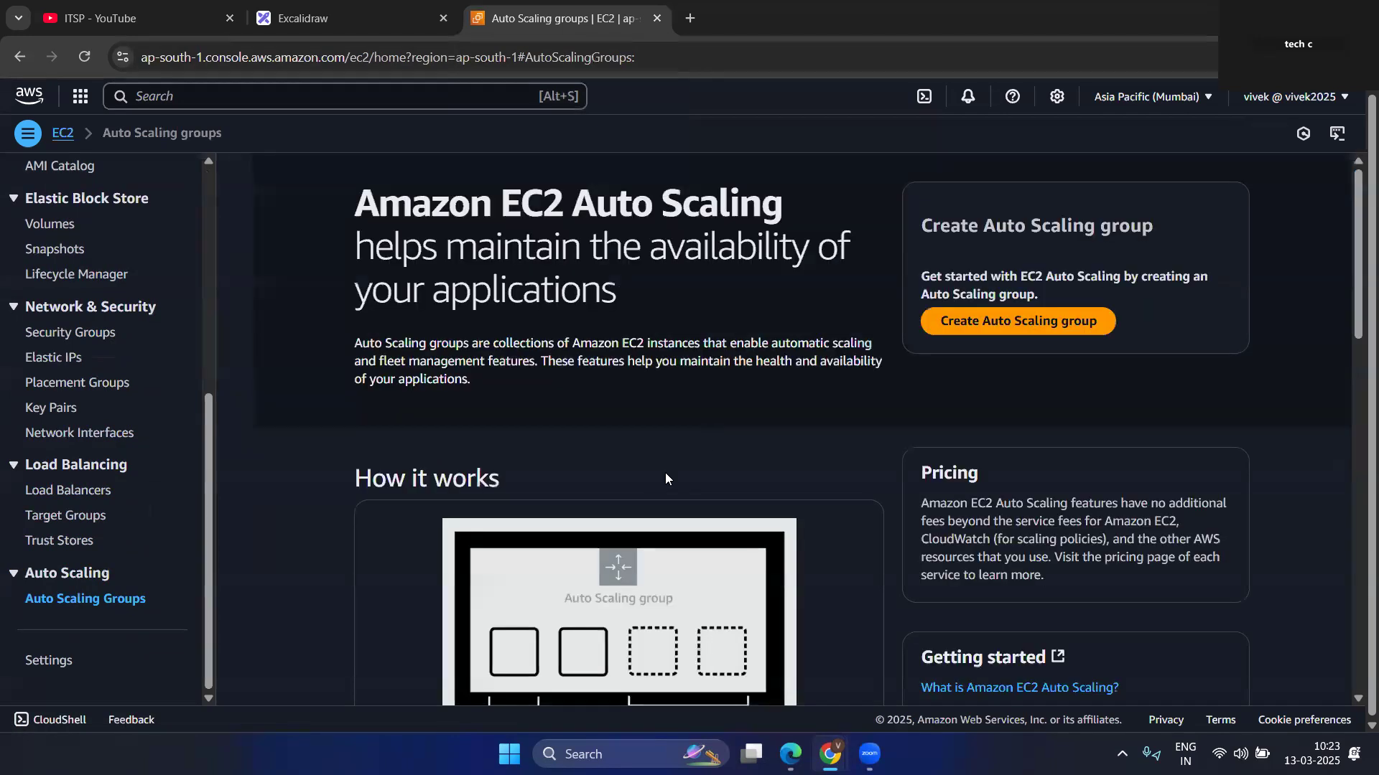
left_click(1012, 321)
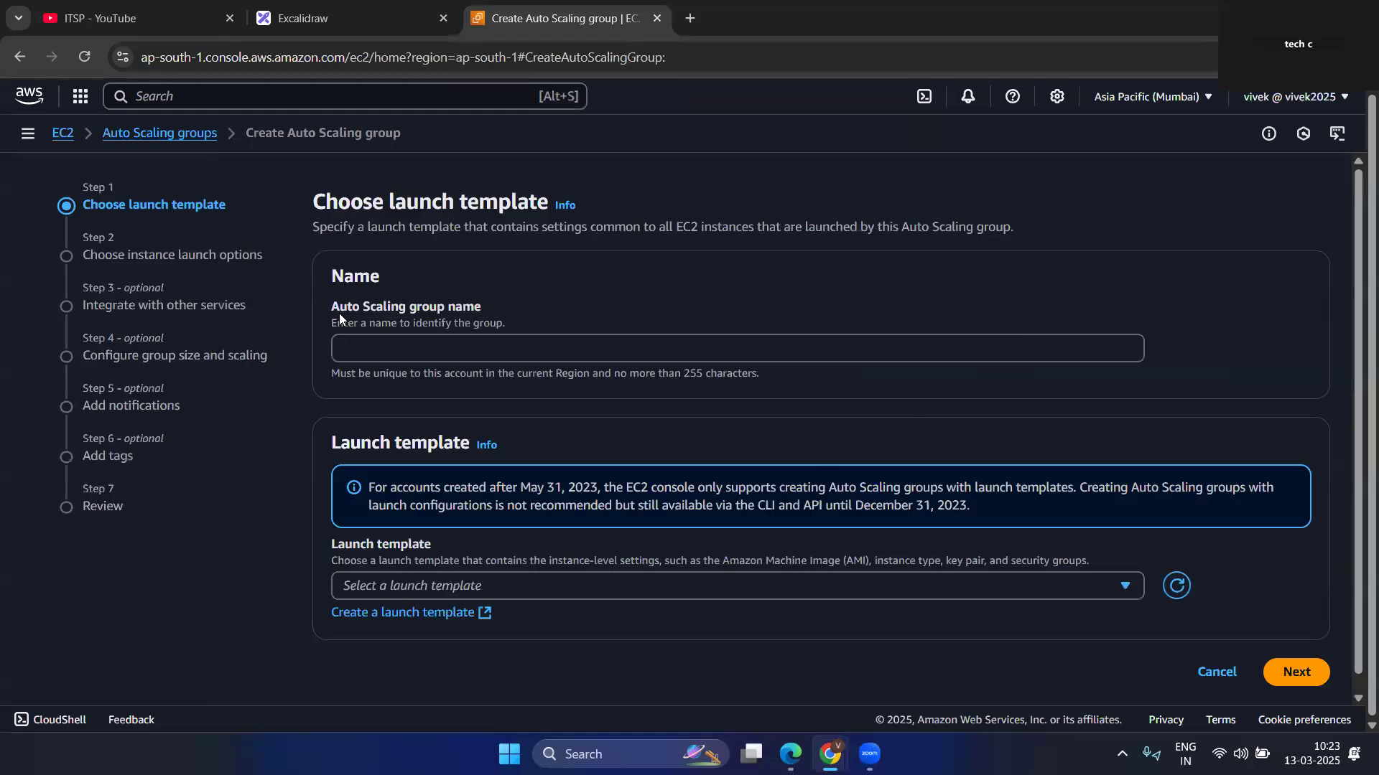
Name the Auto Scaling group app-ASG.
left_click(437, 352)
type("app-th")
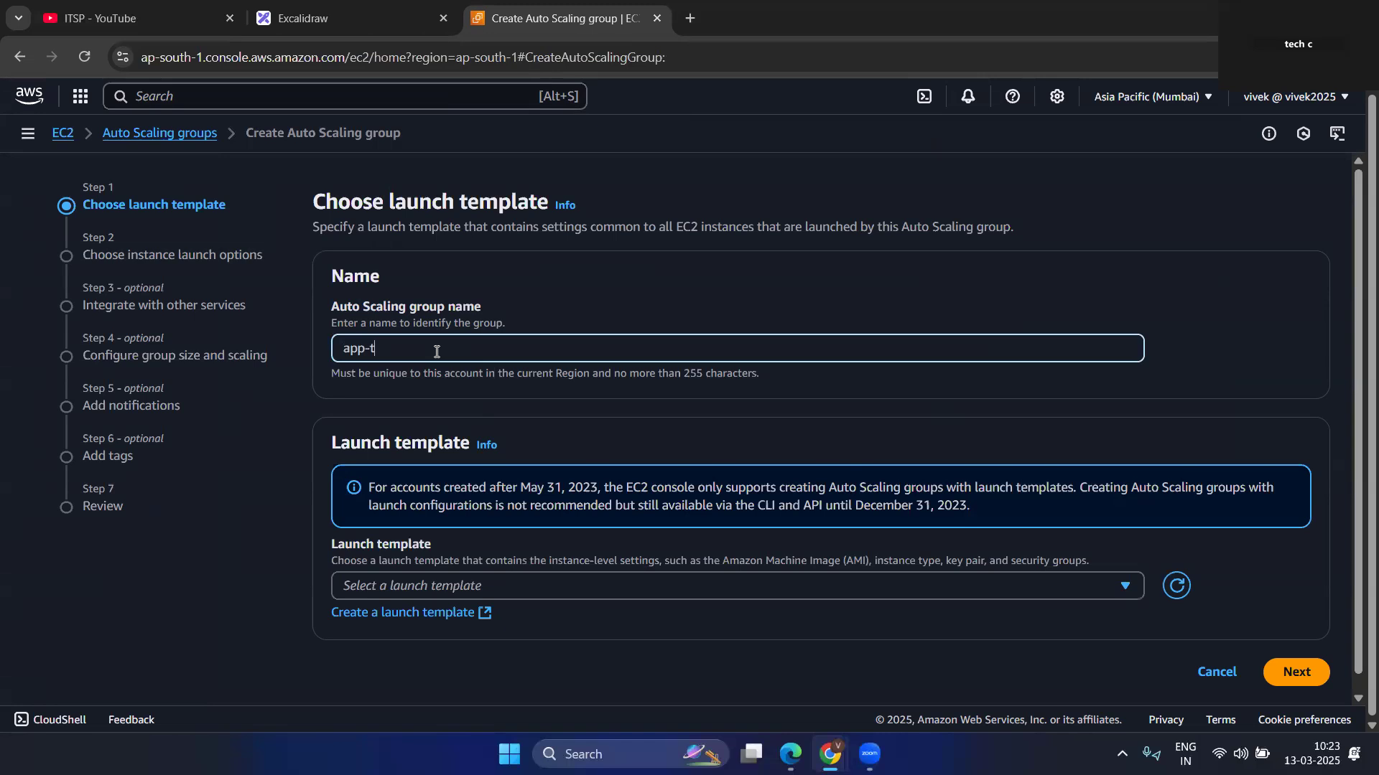
key("BackSpace")
type("g")
key("BackSpace")
key("BackSpace")
type("auto")
key("BackSpace")
key("BackSpace")
key("BackSpace")
key("BackSpace")
type("ASG")
scroll(517, 473, "down", 1)
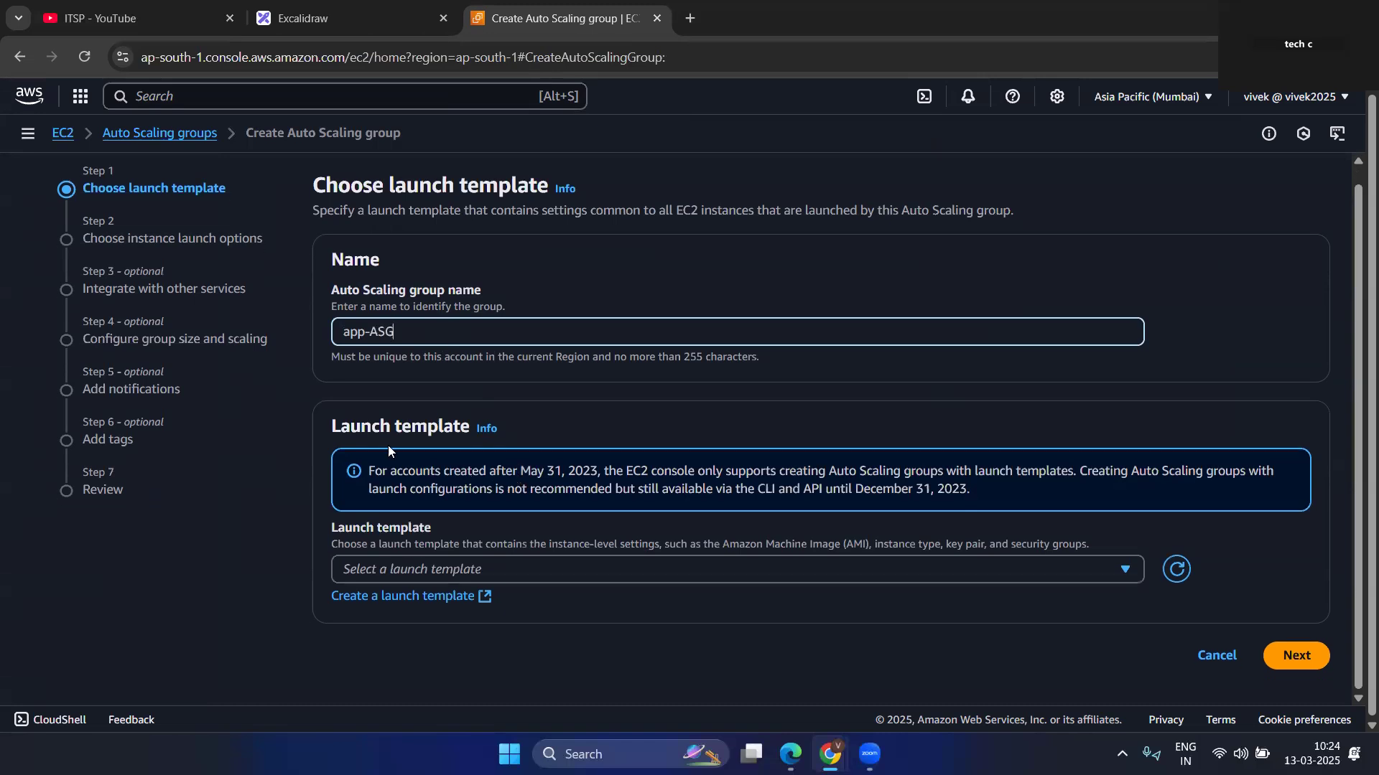
Check which launch templates are available for the Auto Scaling group.
left_click_drag(331, 433, 469, 428)
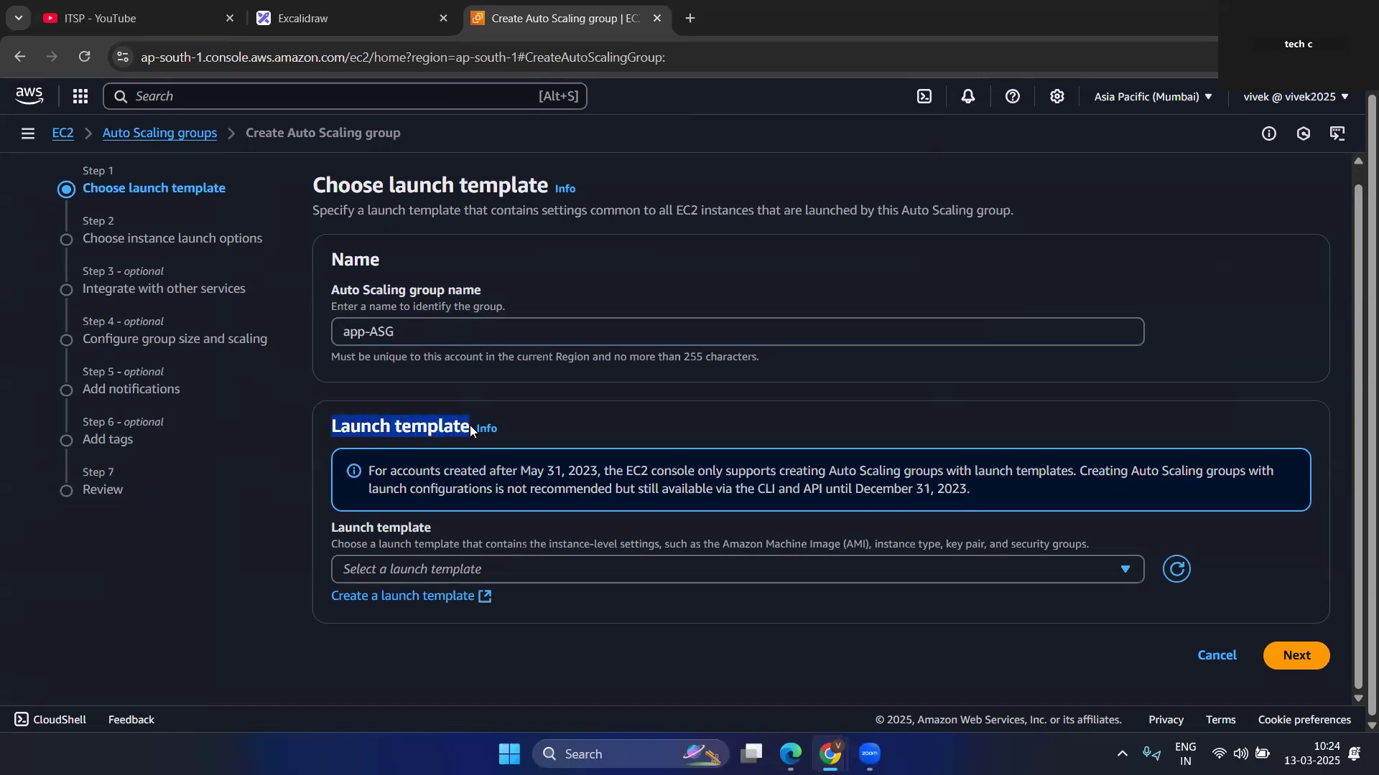
left_click(538, 572)
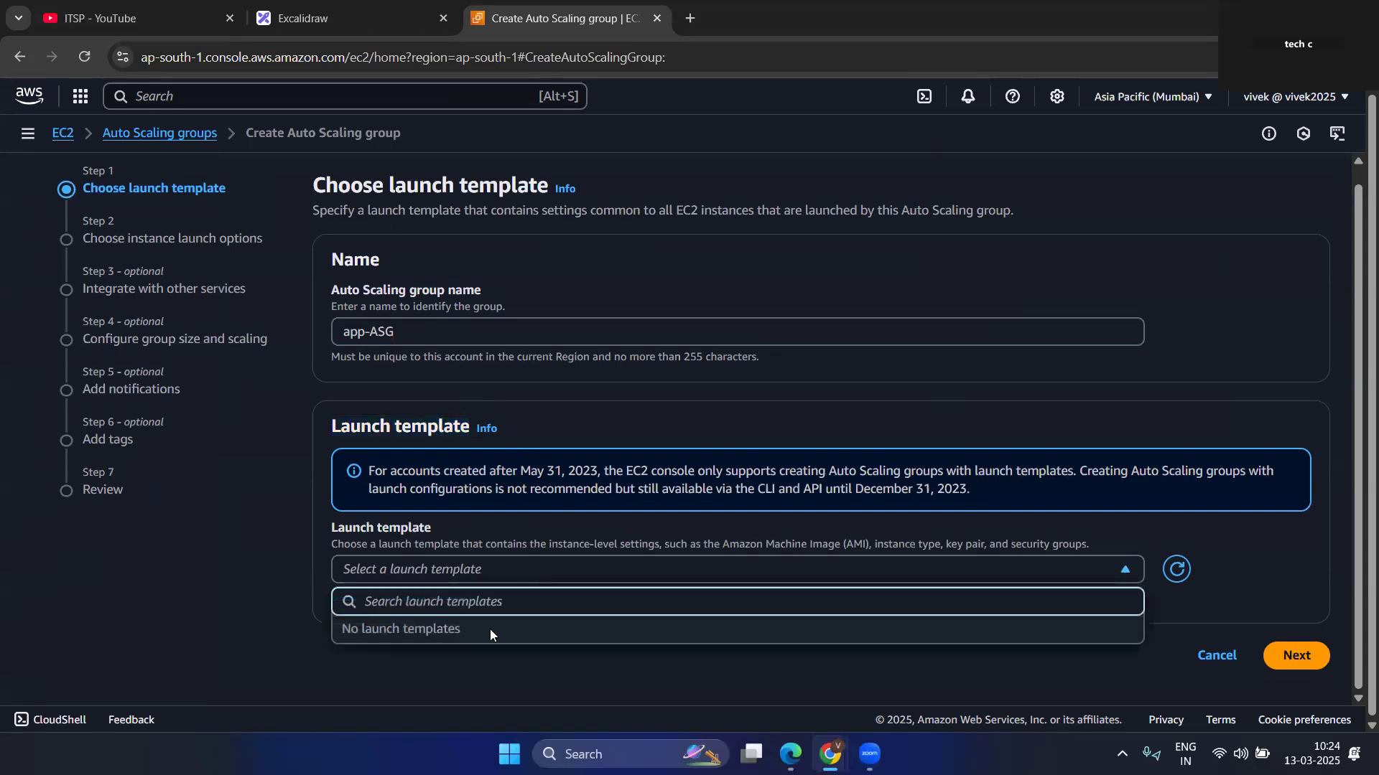
left_click(242, 599)
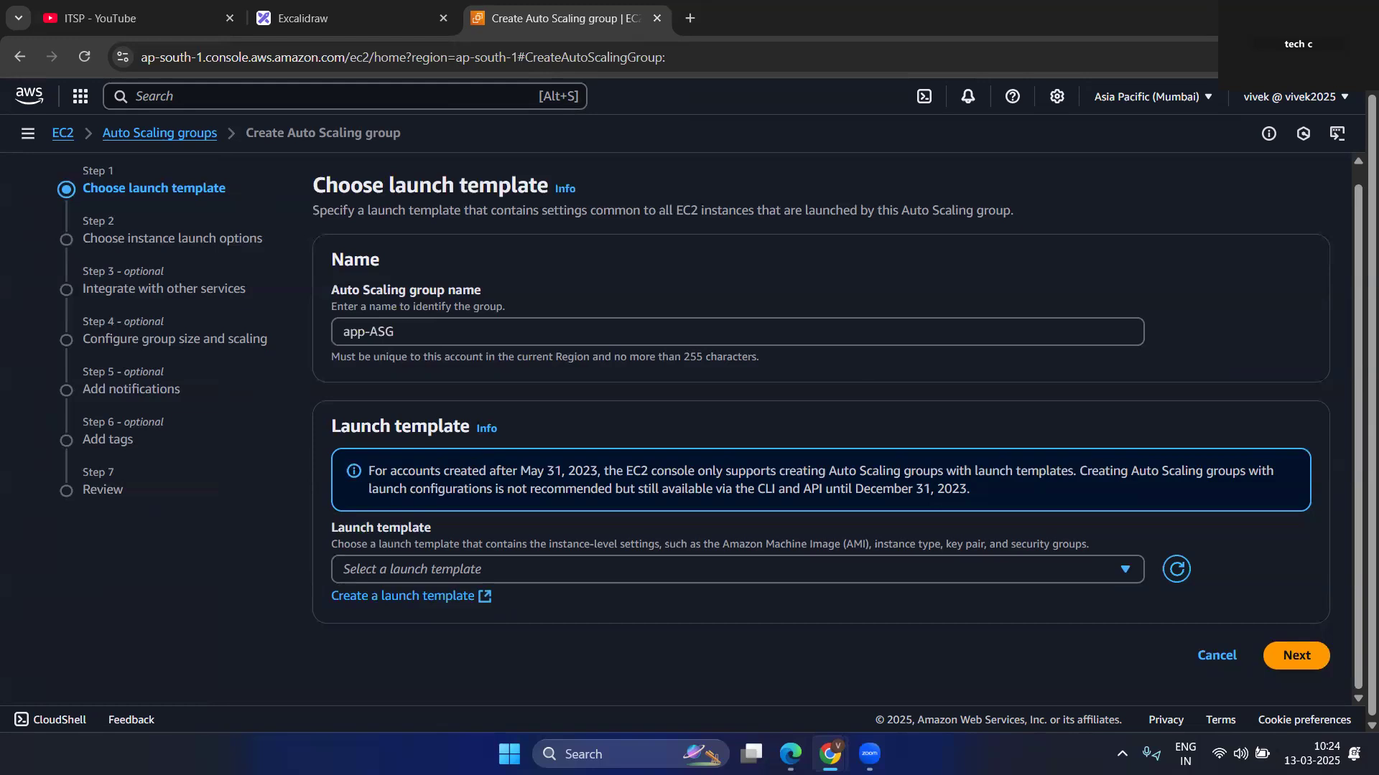
Open the launch template creation form from the Auto Scaling group wizard and view it alongside the wizard.
left_click(400, 597)
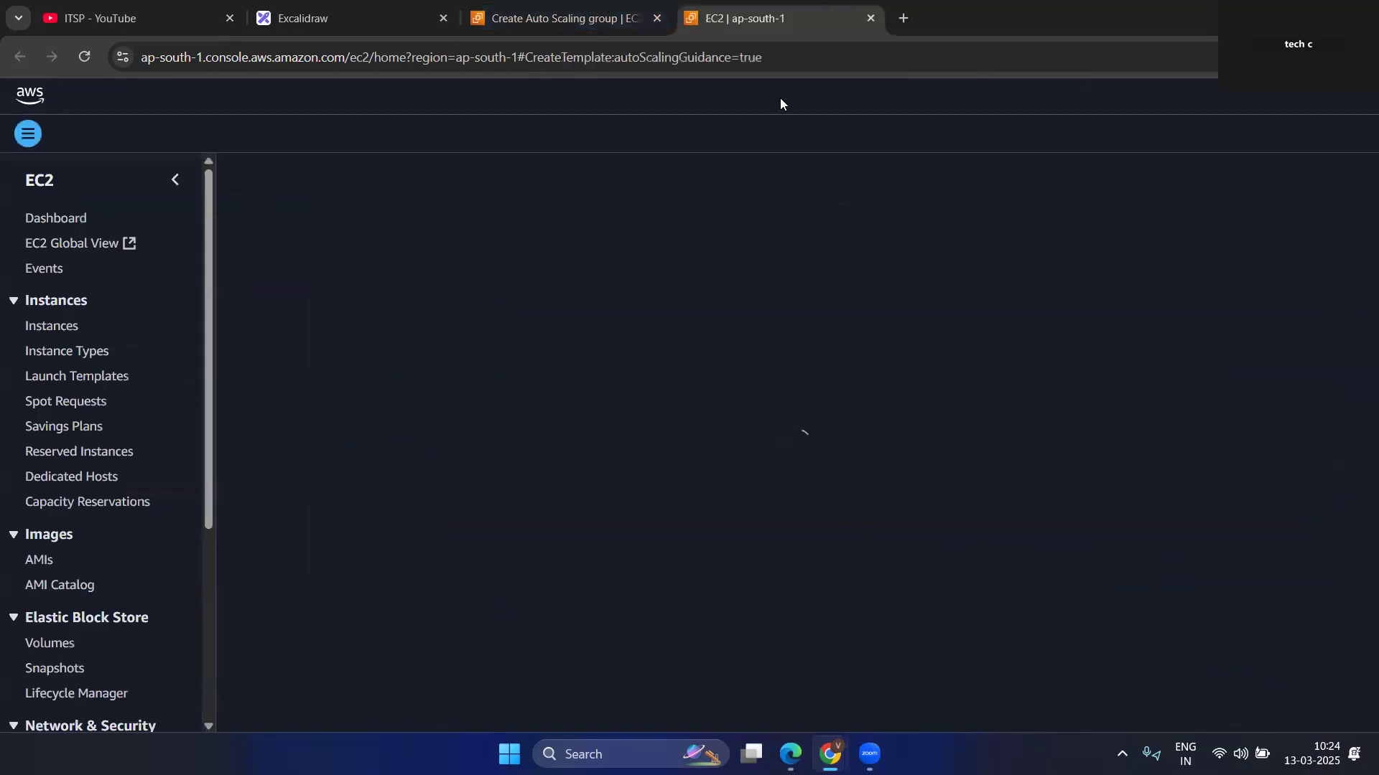
left_click(590, 5)
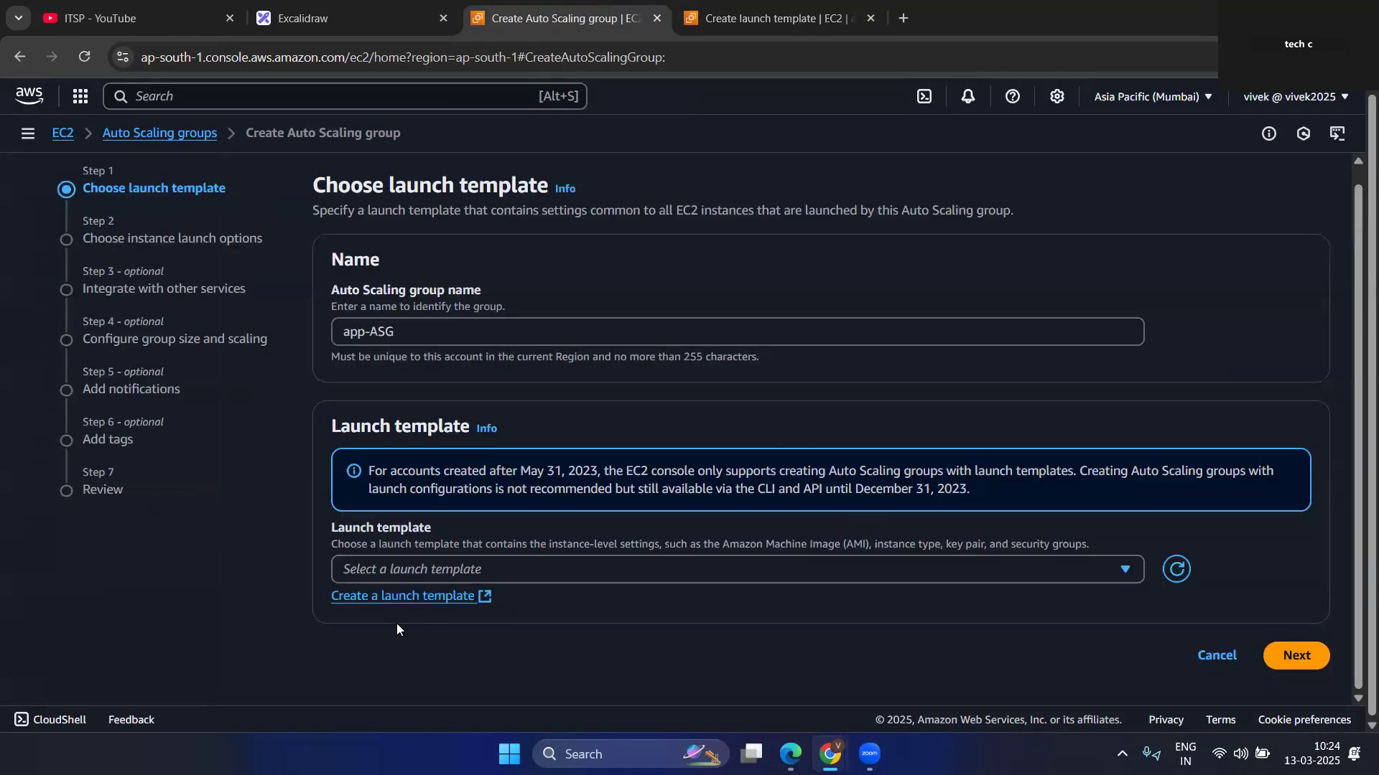
left_click(745, 6)
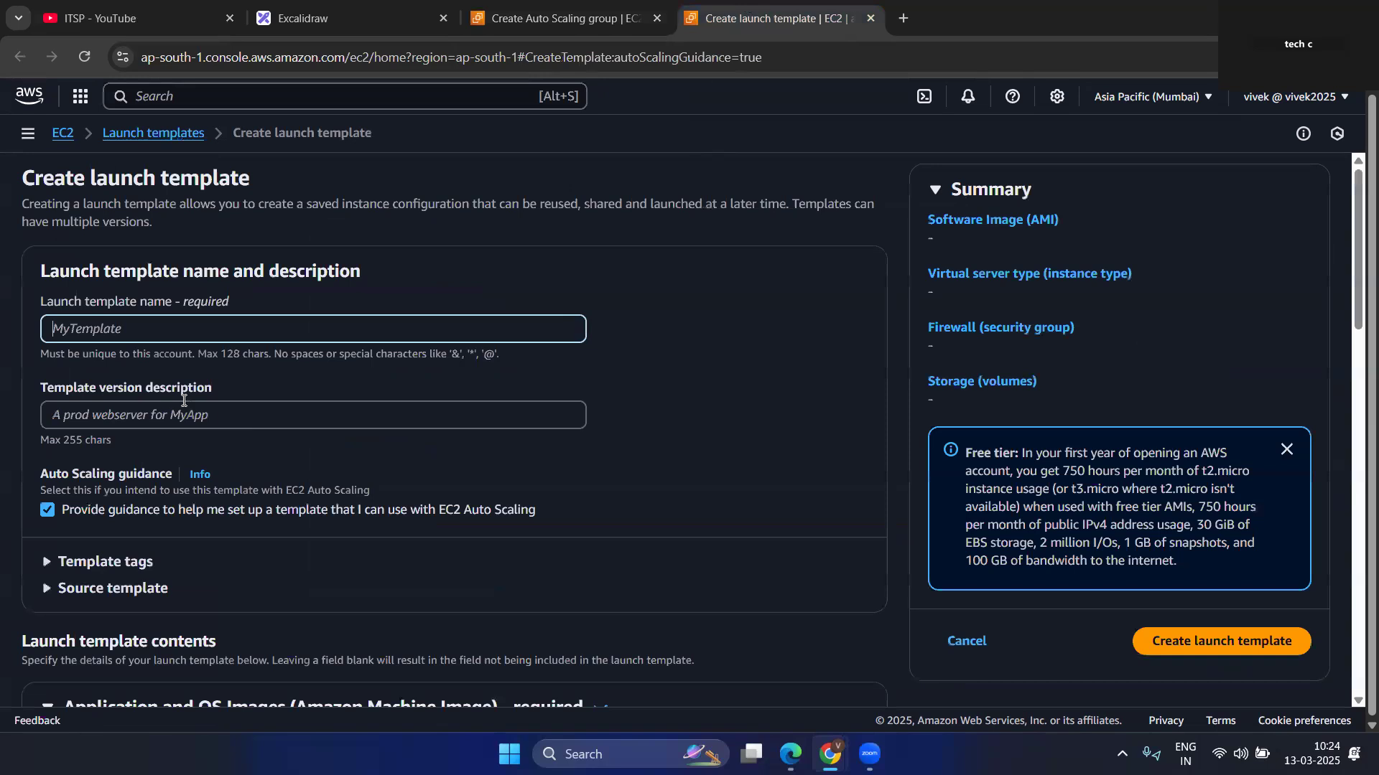
left_click(572, 19)
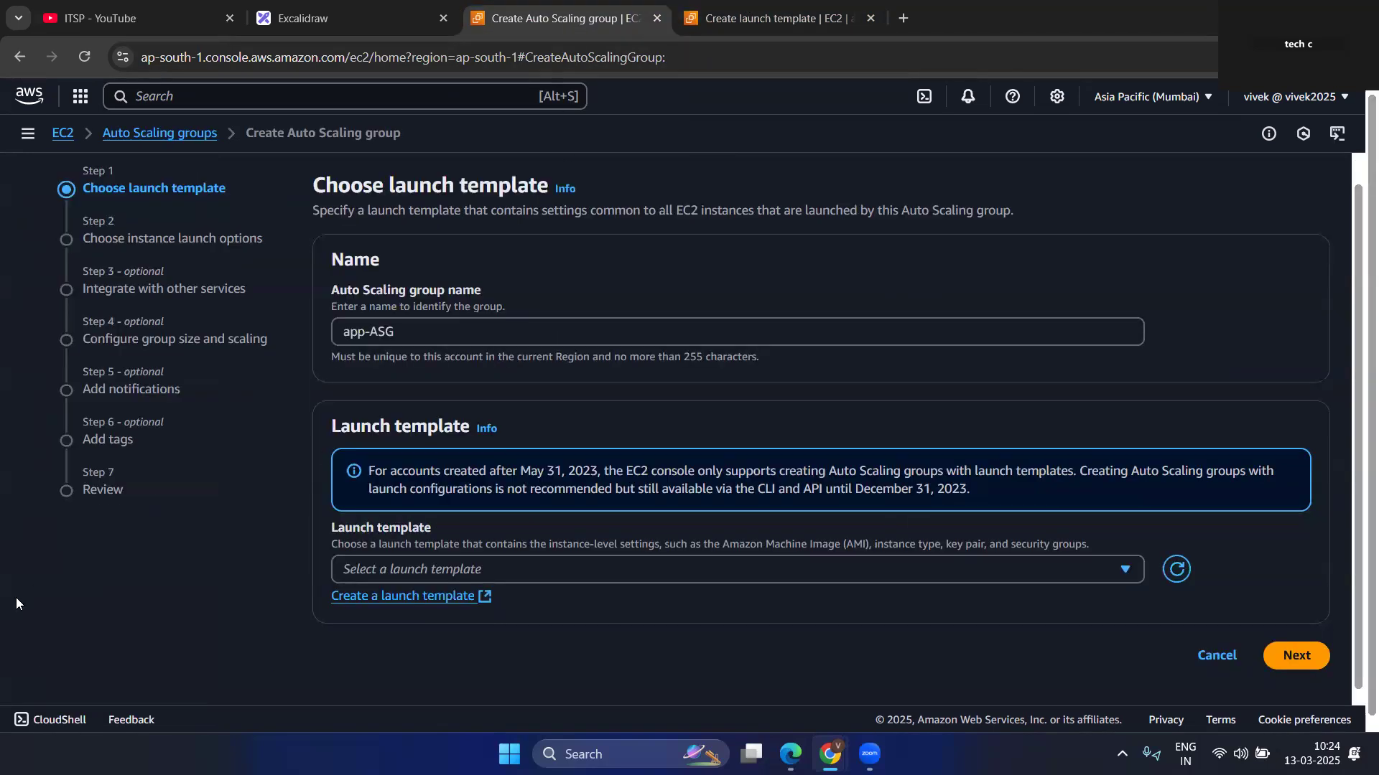
left_click(737, 5)
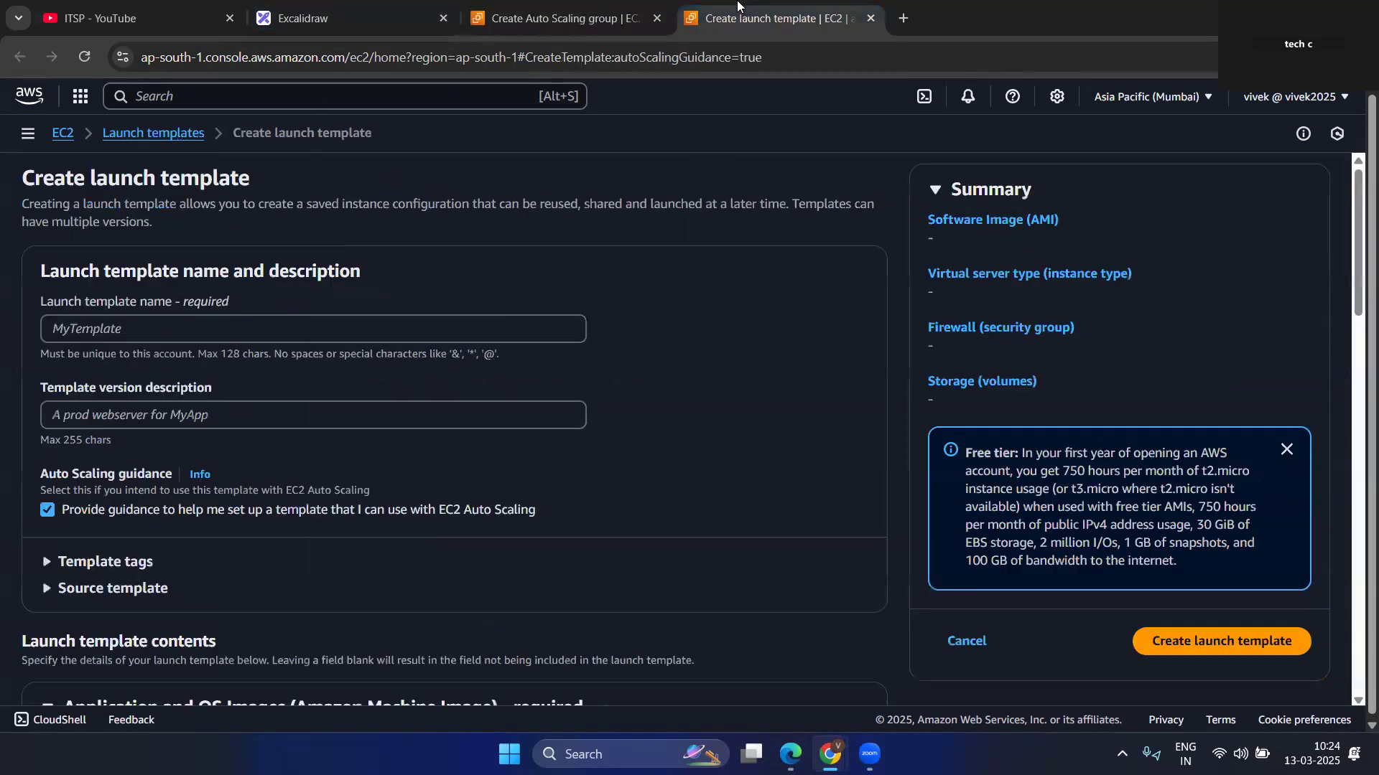
Go to the EC2 Launch Templates page in the second console tab, then return to the Auto Scaling group wizard.
left_click(67, 148)
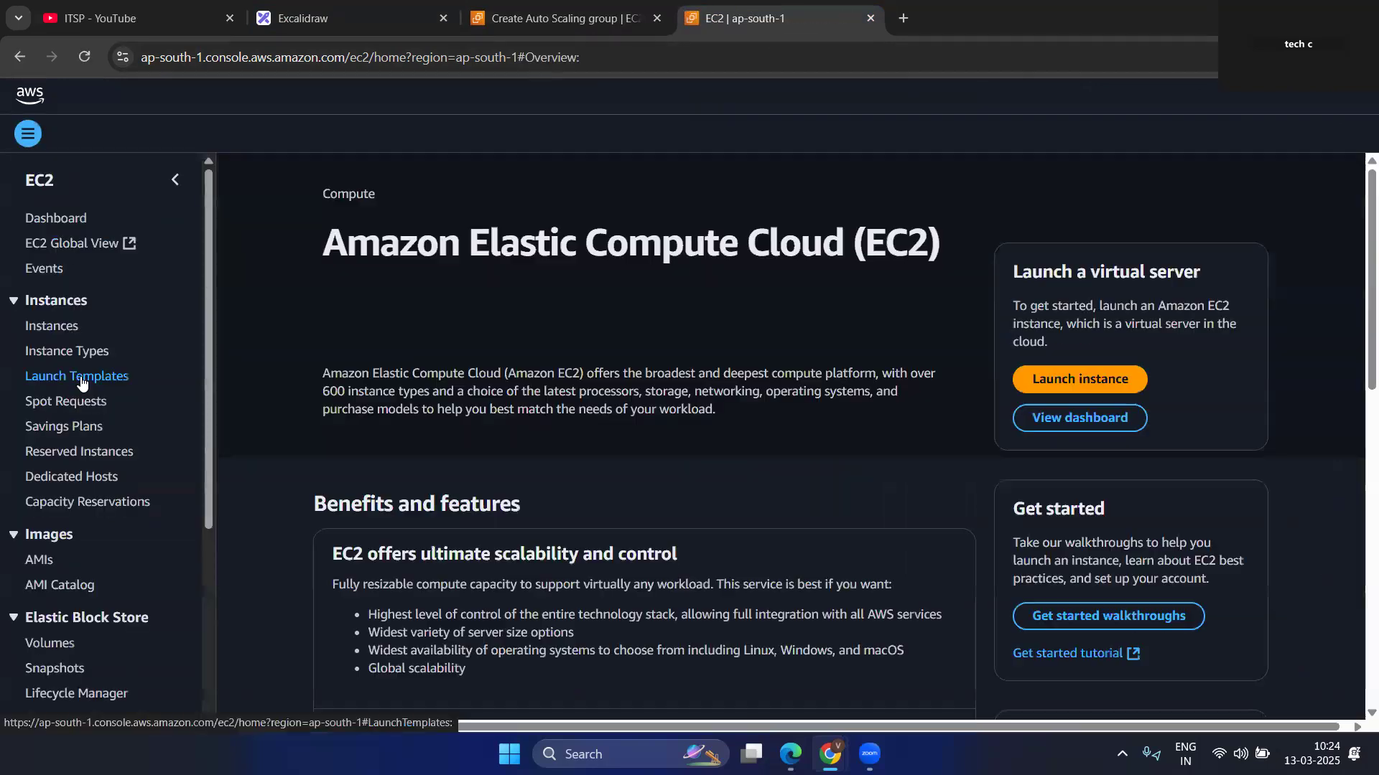
left_click(82, 383)
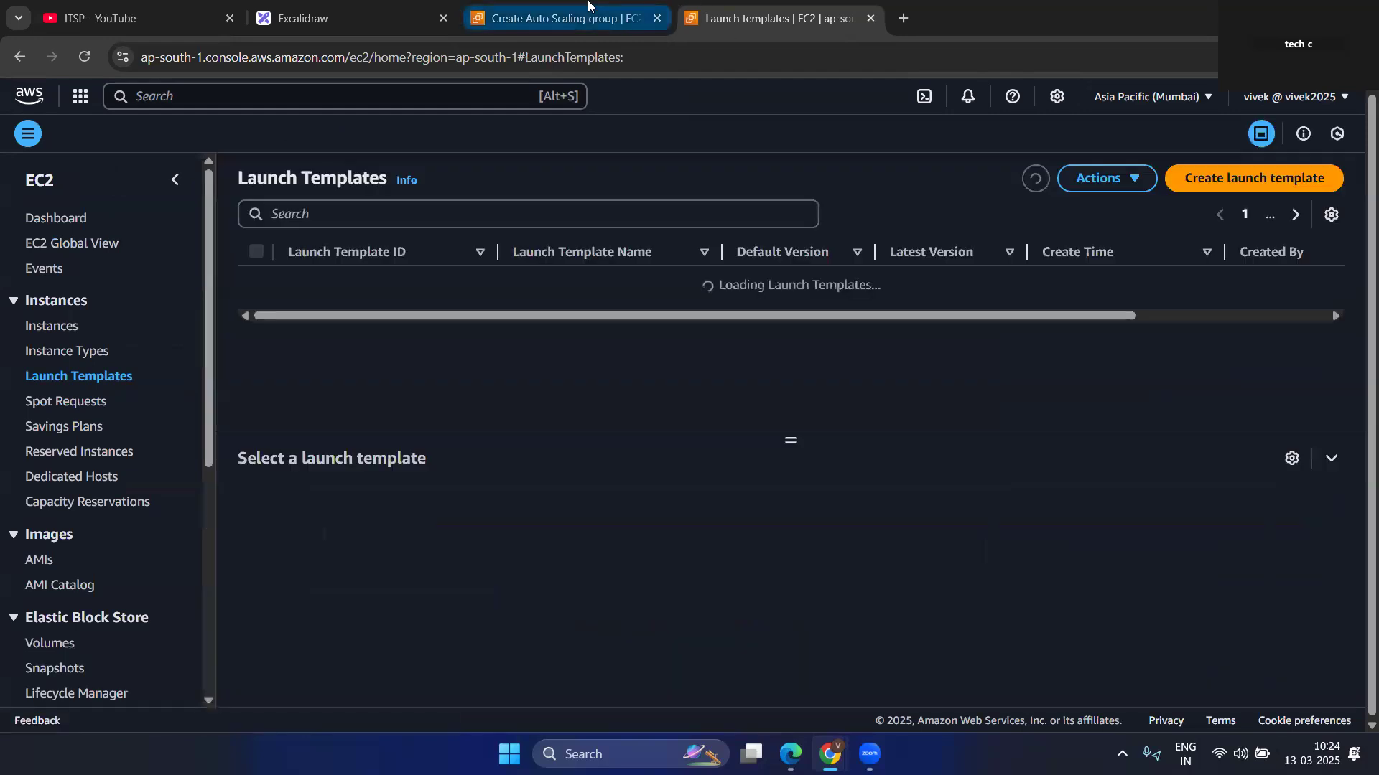
left_click(560, 18)
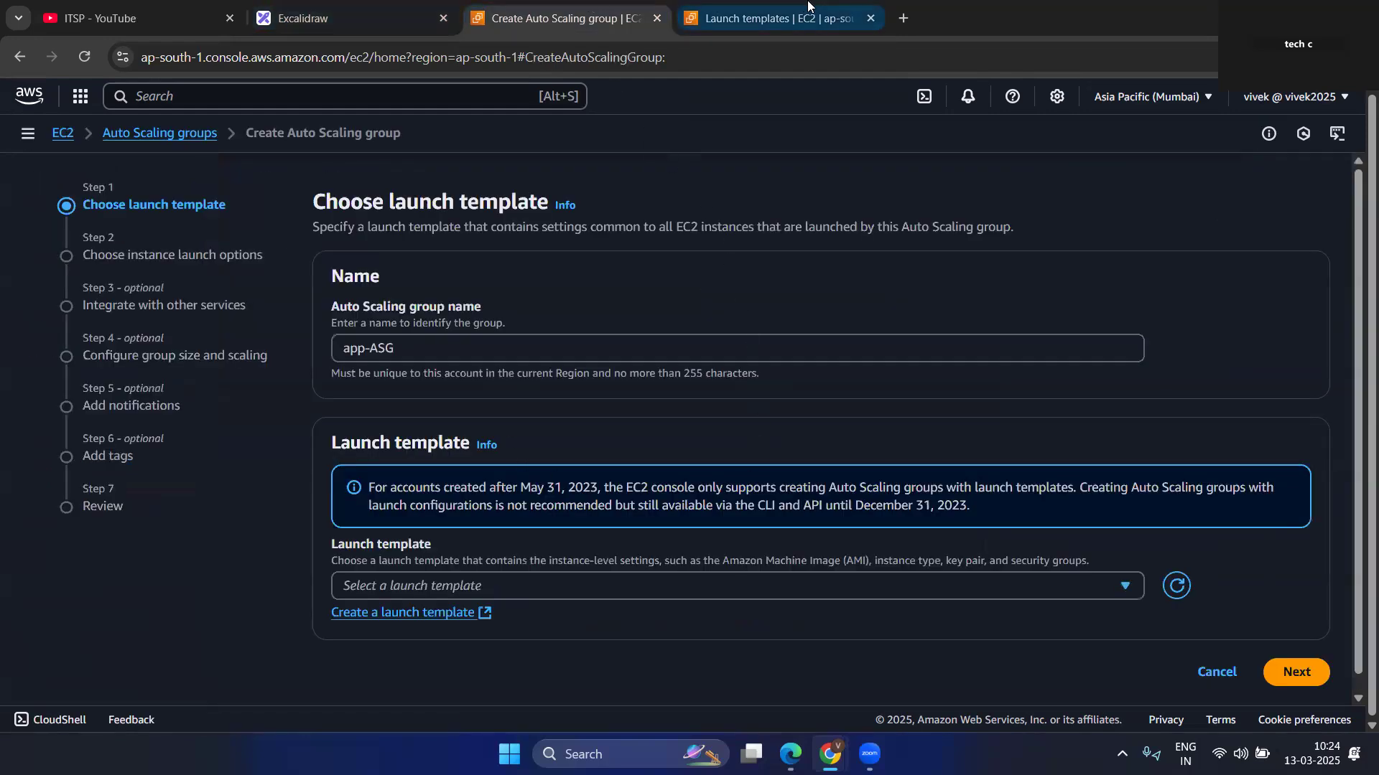
Switch to Excalidraw and add the text "create lounch temp" beside the stacked rectangles, below the heading.
left_click(359, 16)
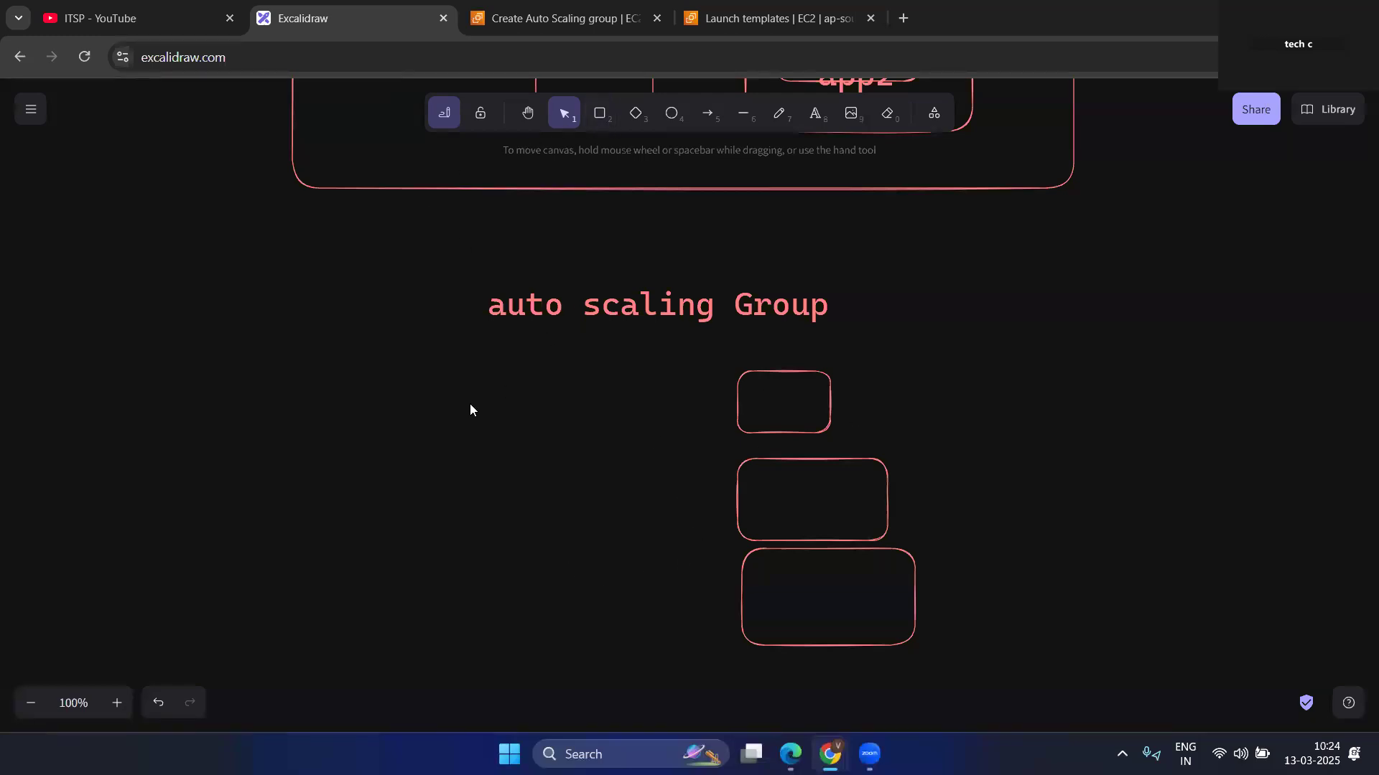
left_click_drag(677, 362, 1091, 696)
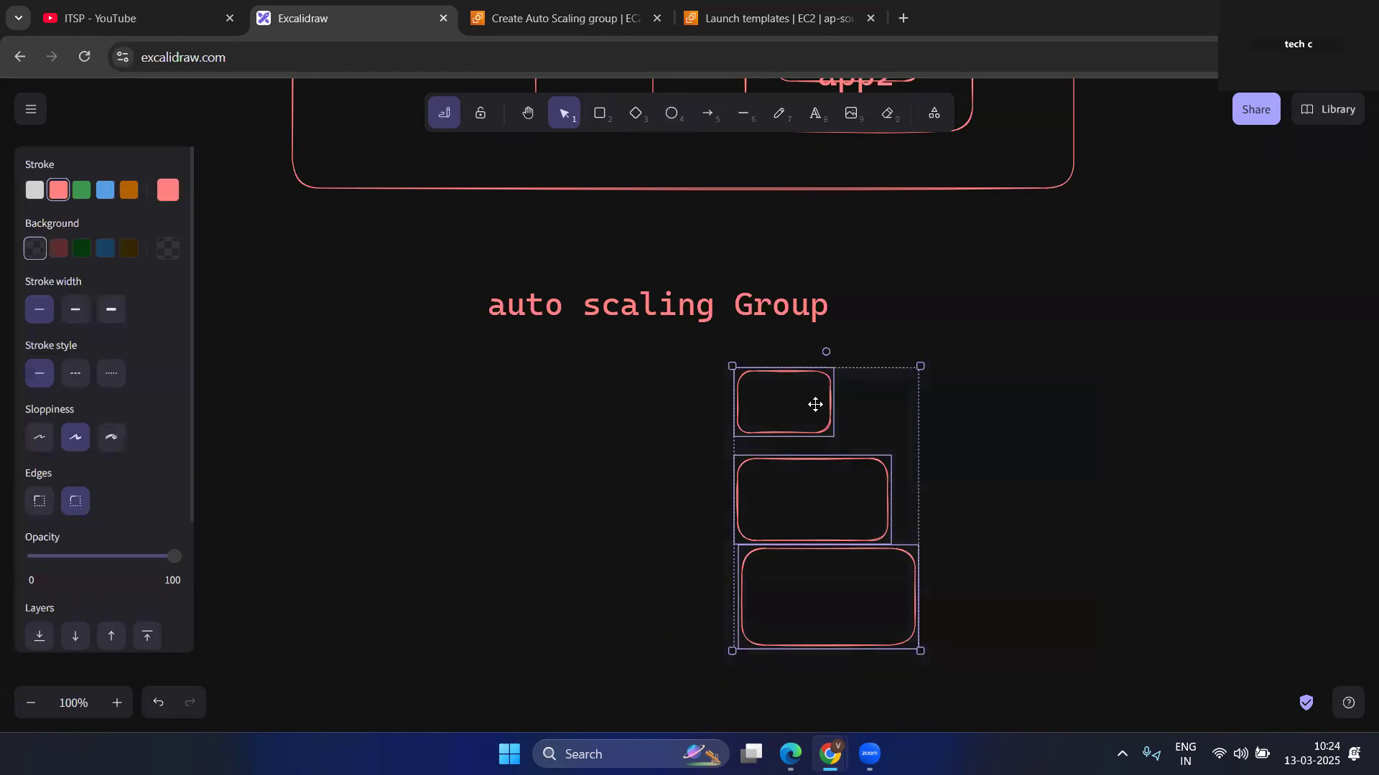
left_click(564, 529)
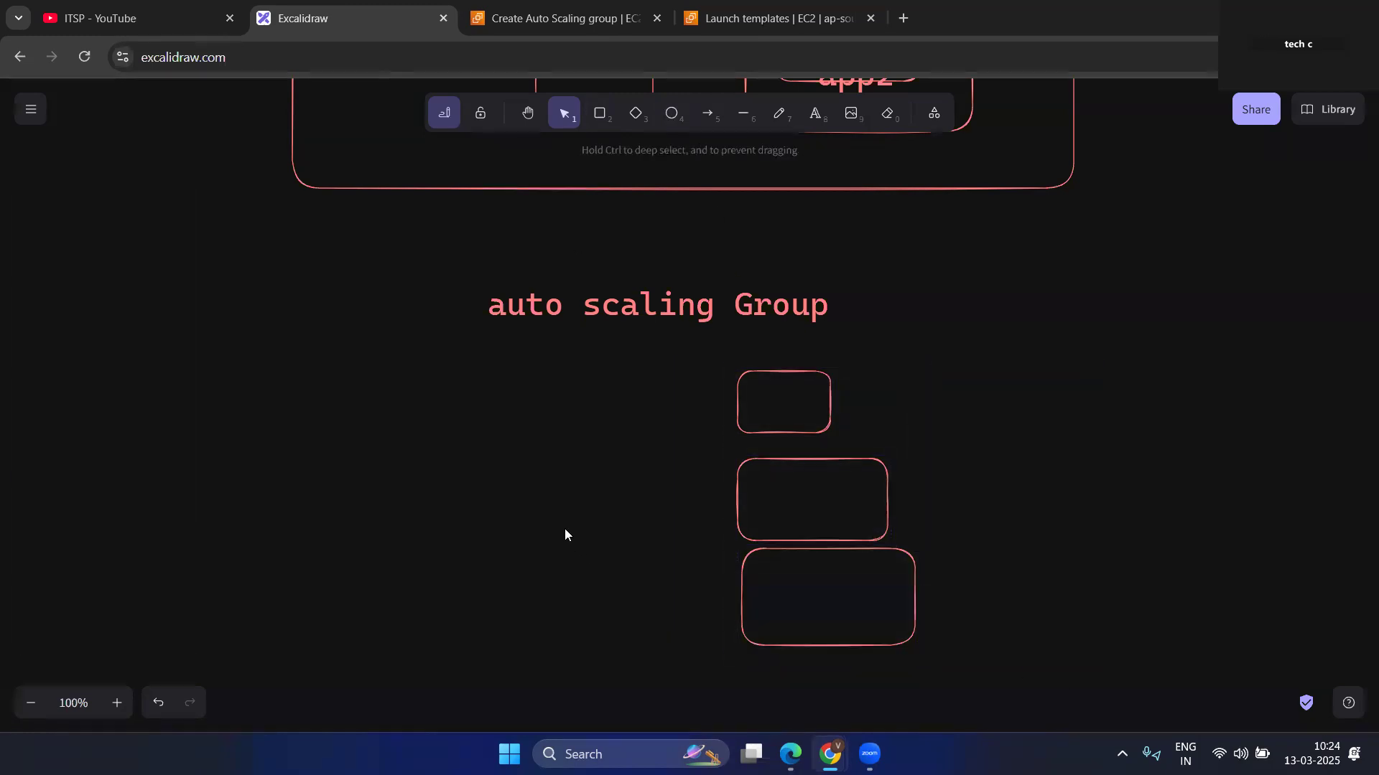
left_click(815, 114)
left_click(252, 381)
type("create lounch ")
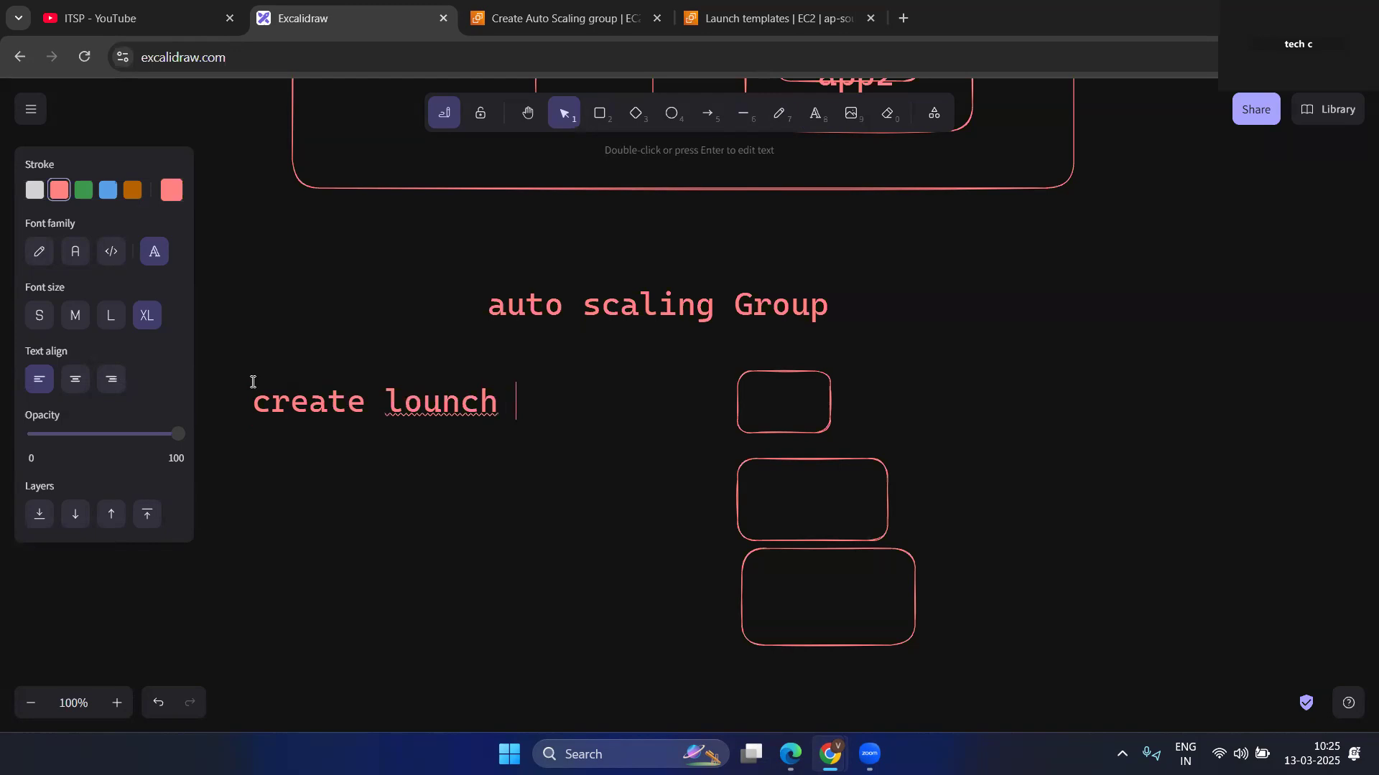
type("temp")
key("Return")
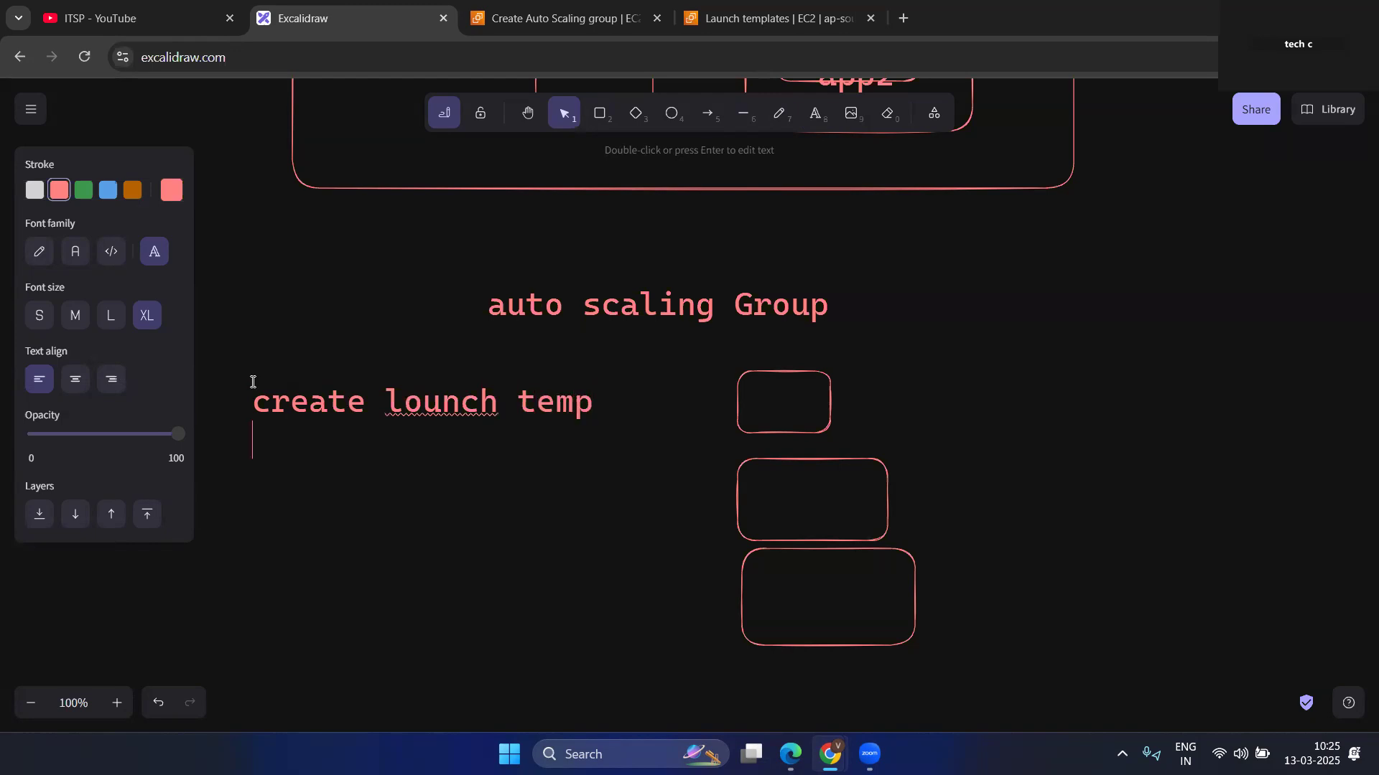
left_click_drag(259, 409, 594, 408)
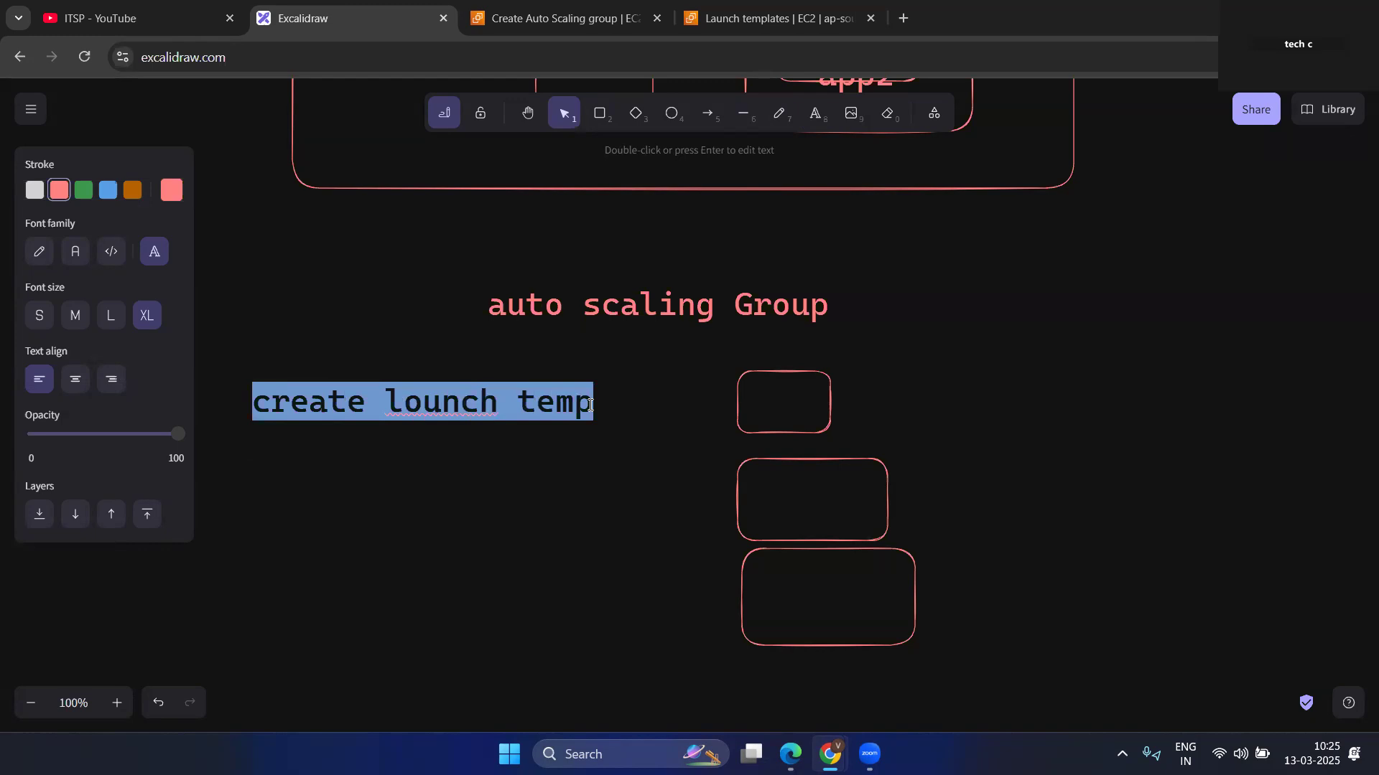
Switch to the EC2 Launch Templates page and start a new launch template named template-ec2.
left_click(785, 8)
left_click(998, 520)
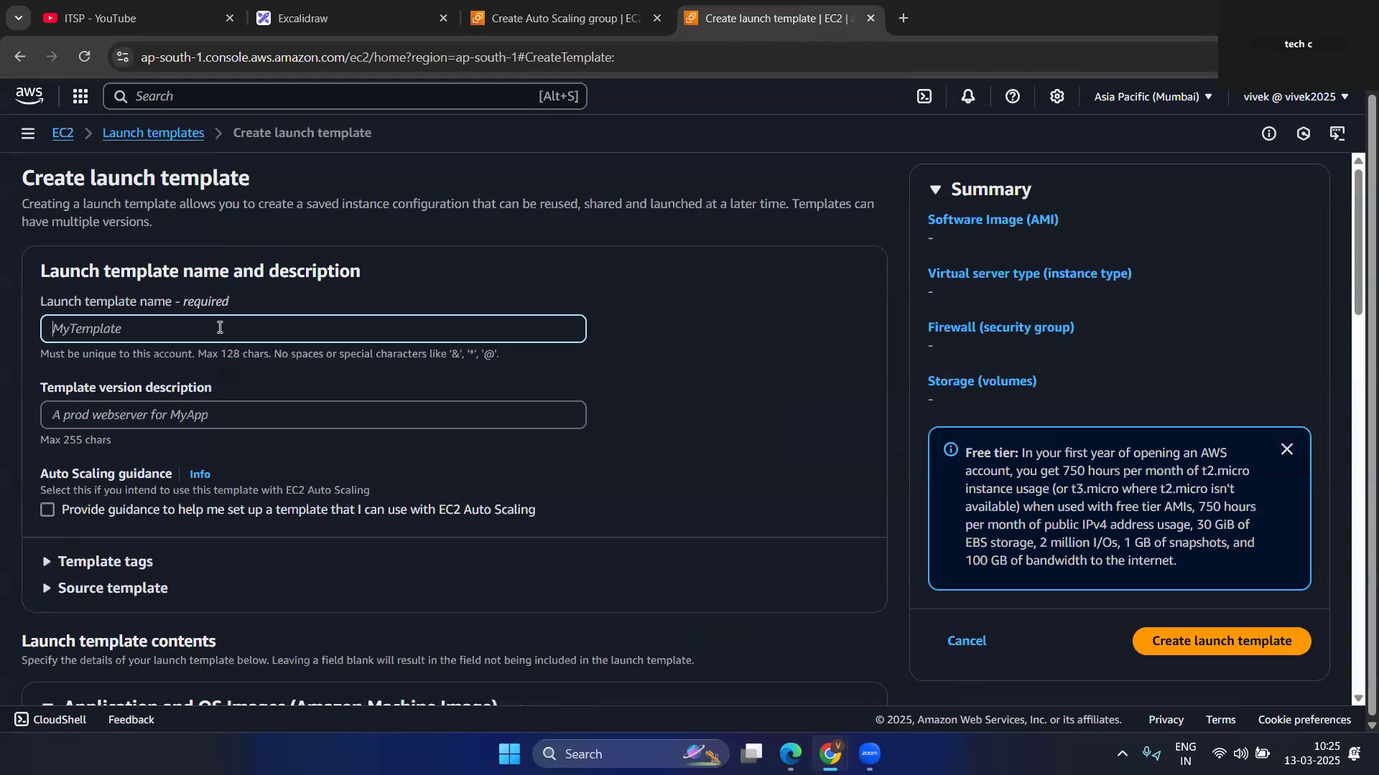
type("template-ec2")
scroll(280, 402, "down", 1)
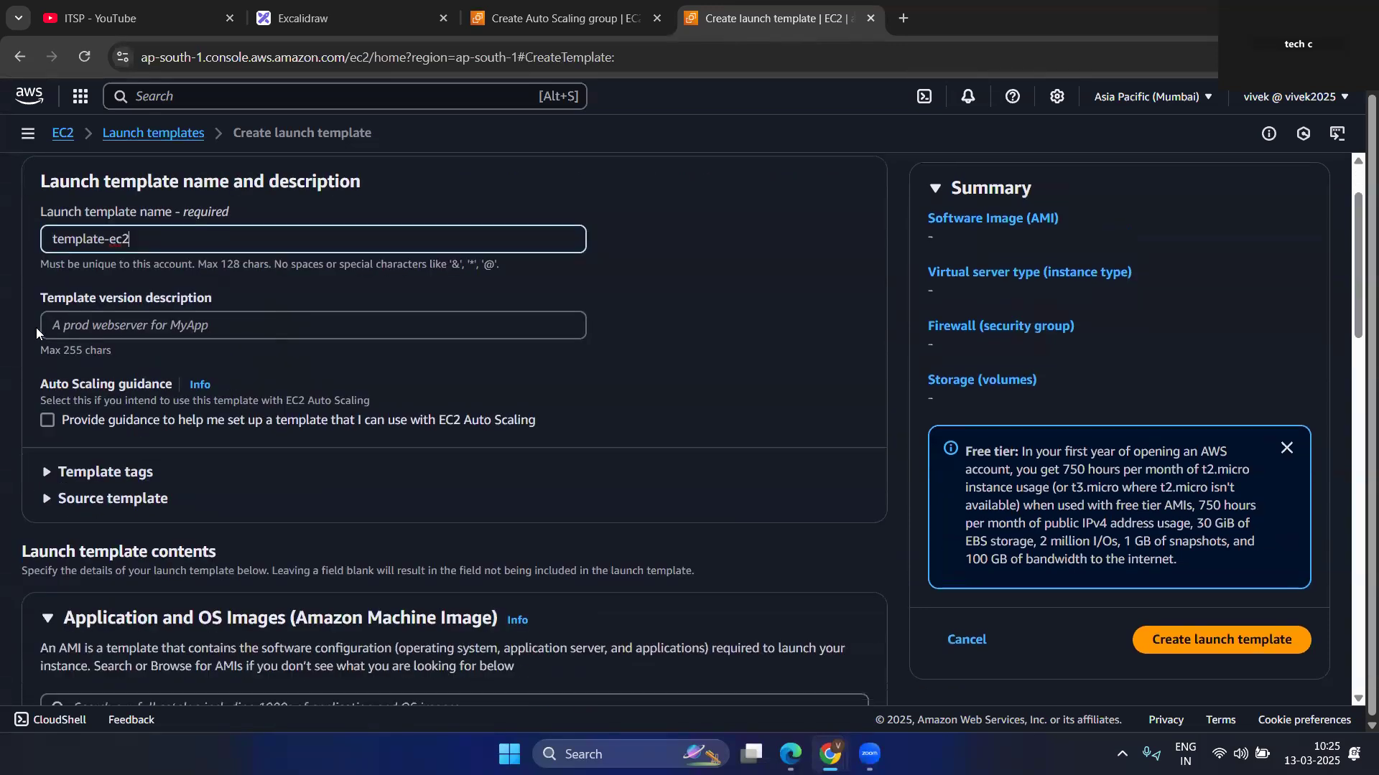
Enter "version" as the template version description.
scroll(297, 332, "down", 2)
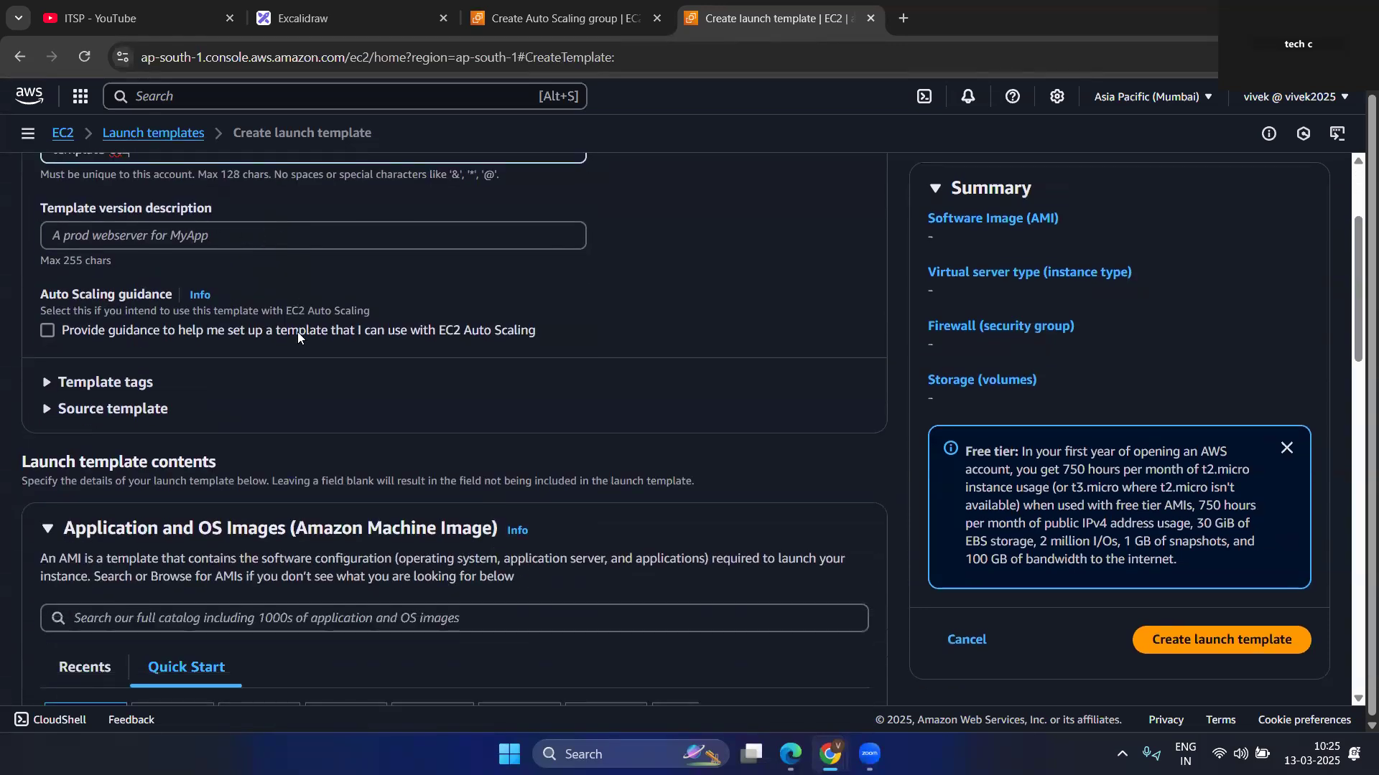
left_click(116, 238)
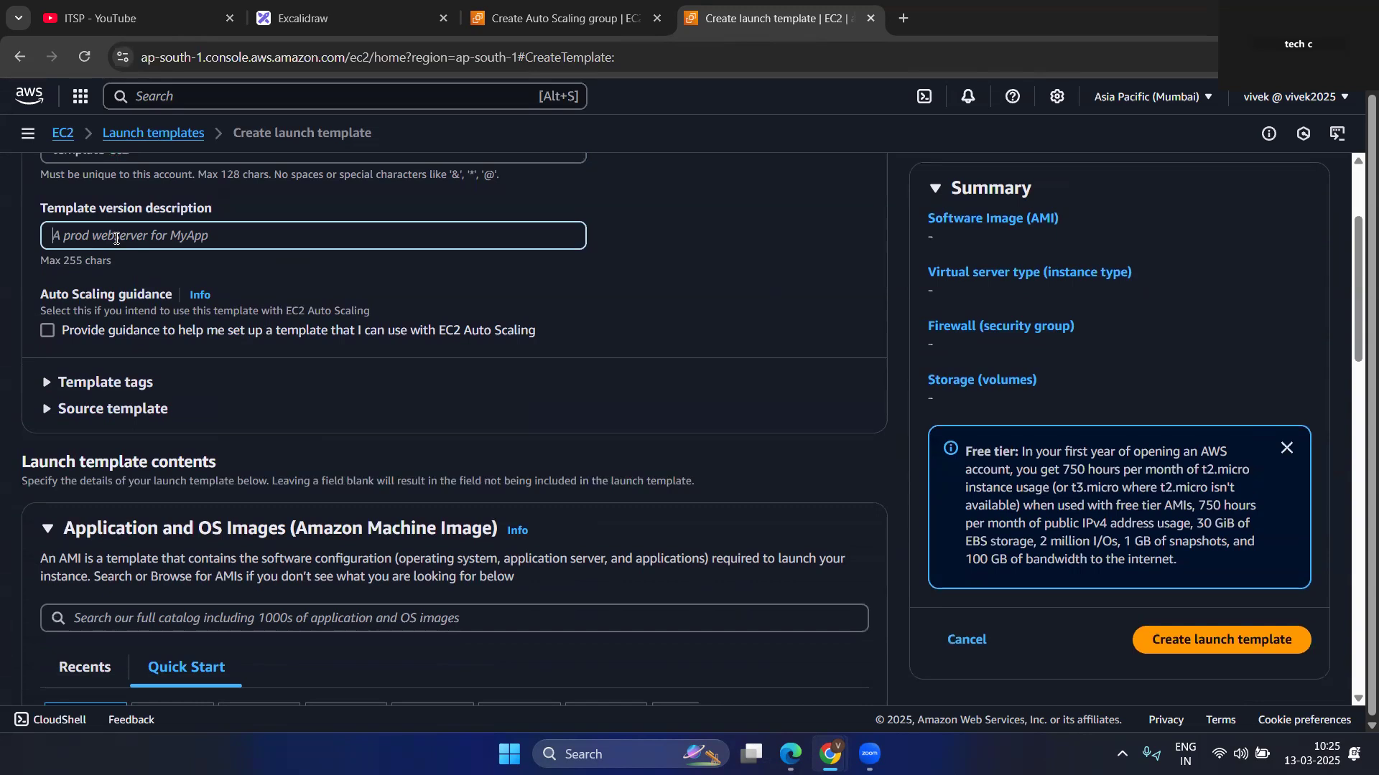
type("version")
Browse the AMI catalog filtered to free tier only and select the 64-bit (x86) Amazon Linux 2023 AMI.
scroll(260, 335, "down", 3)
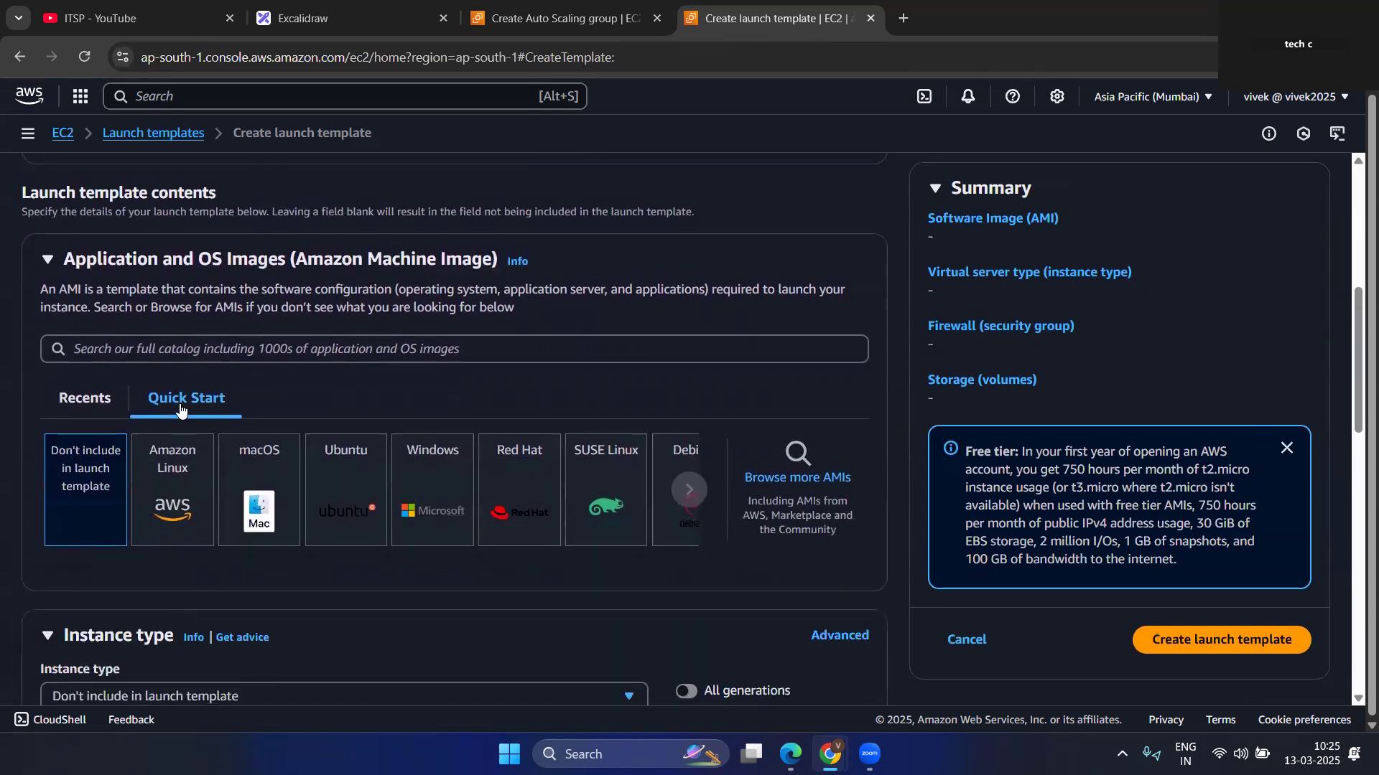
left_click(103, 402)
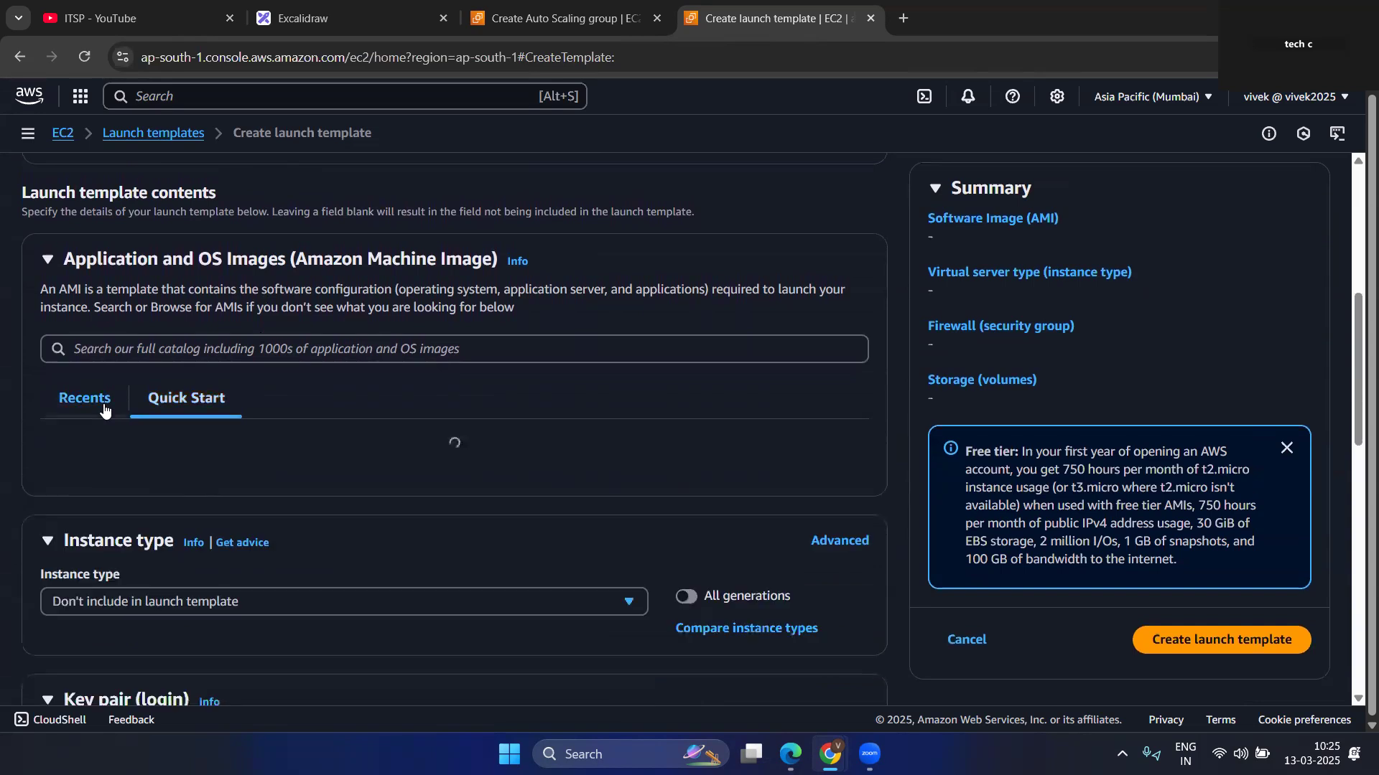
left_click(193, 401)
left_click(784, 473)
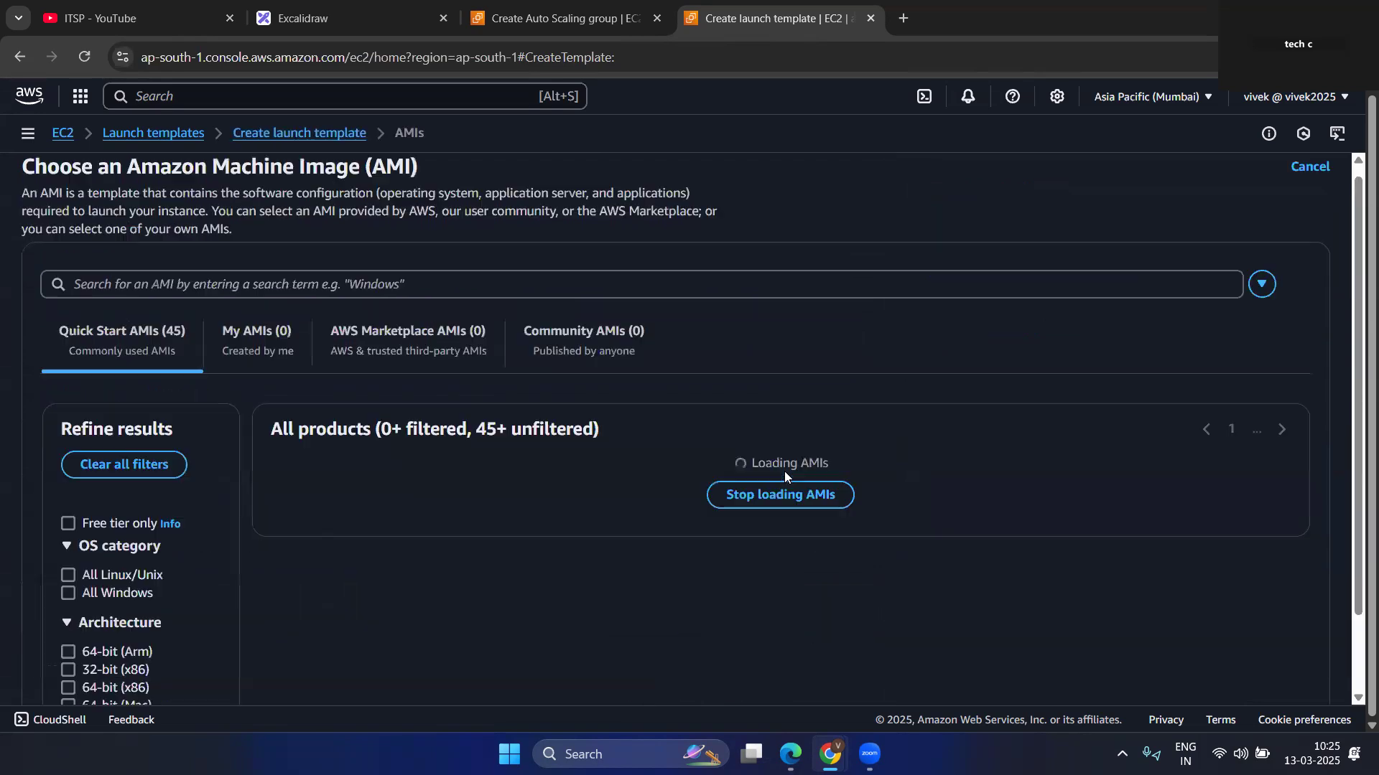
left_click(67, 524)
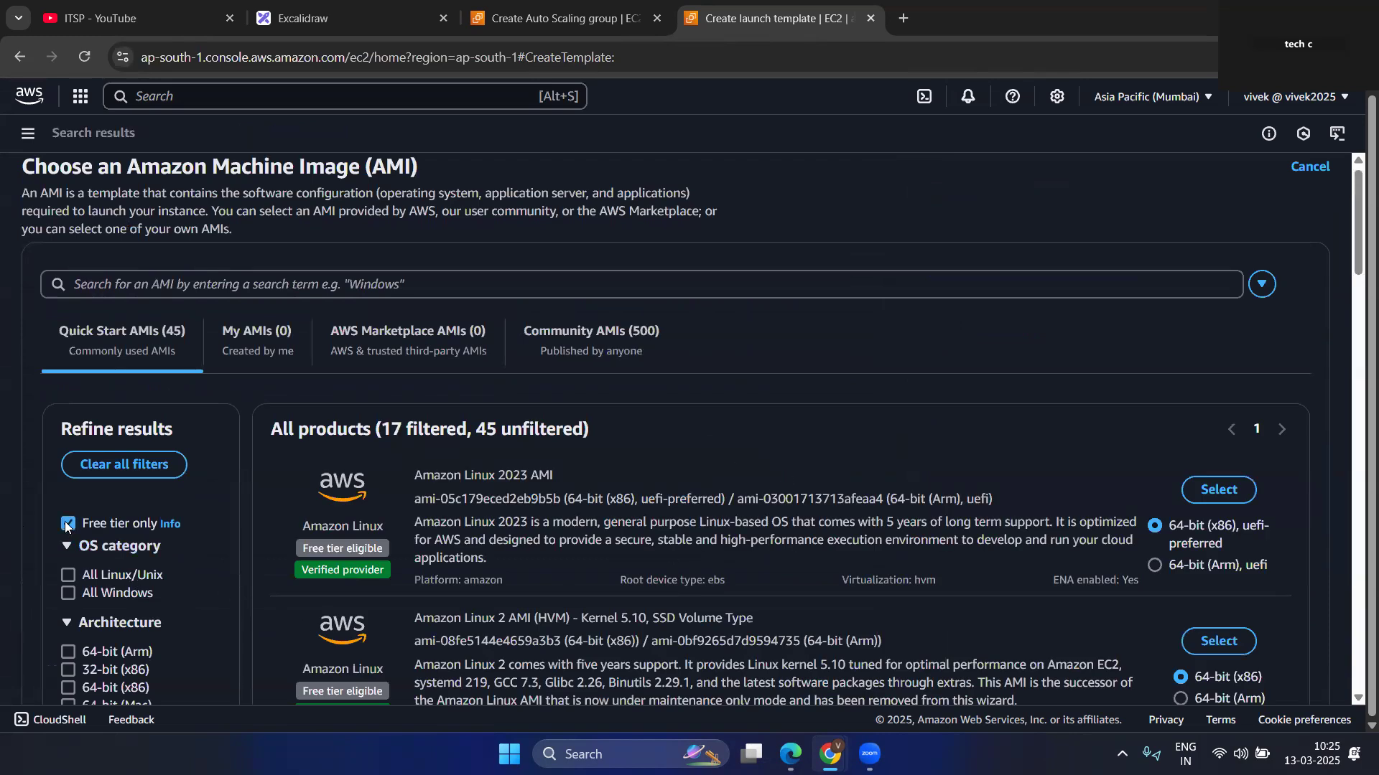
left_click(1219, 490)
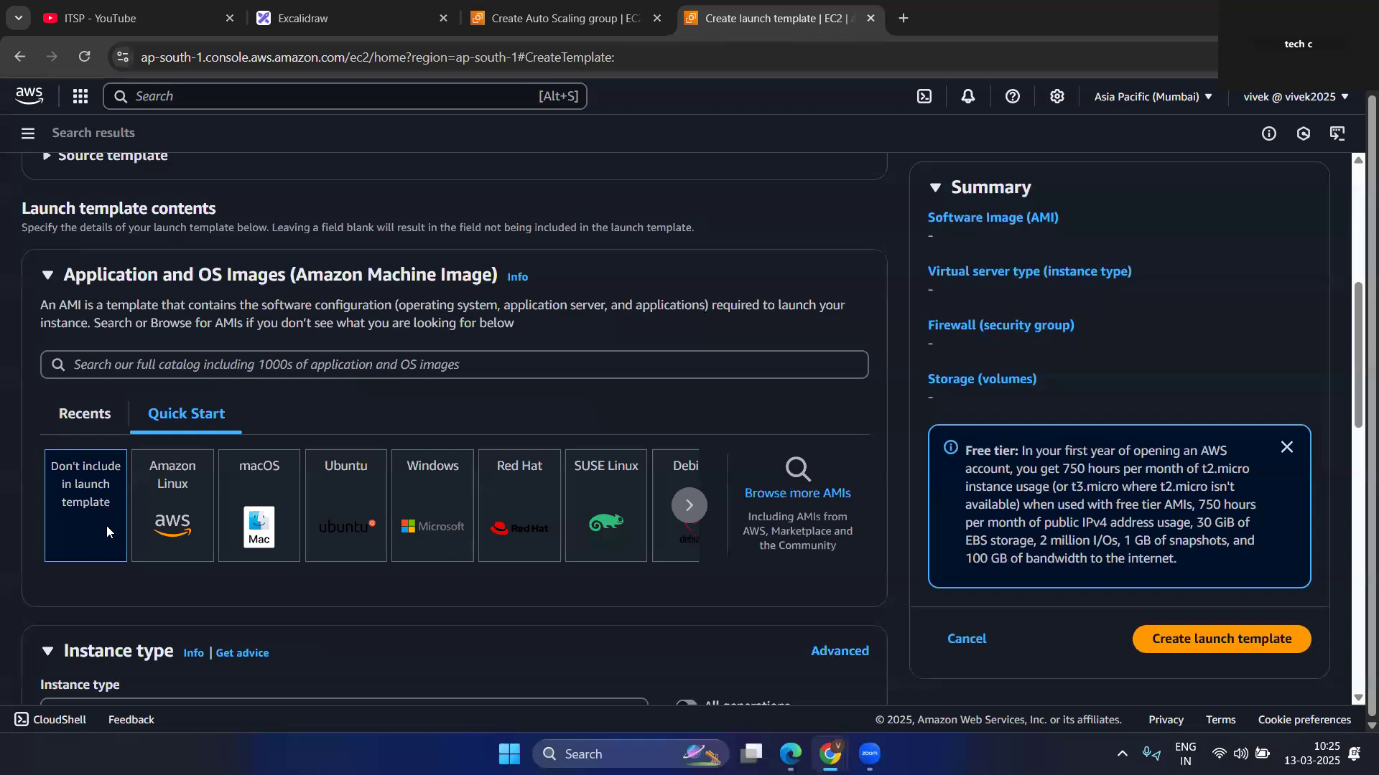
Set the launch template's instance type to the free-tier-eligible t2.micro.
scroll(218, 481, "down", 5)
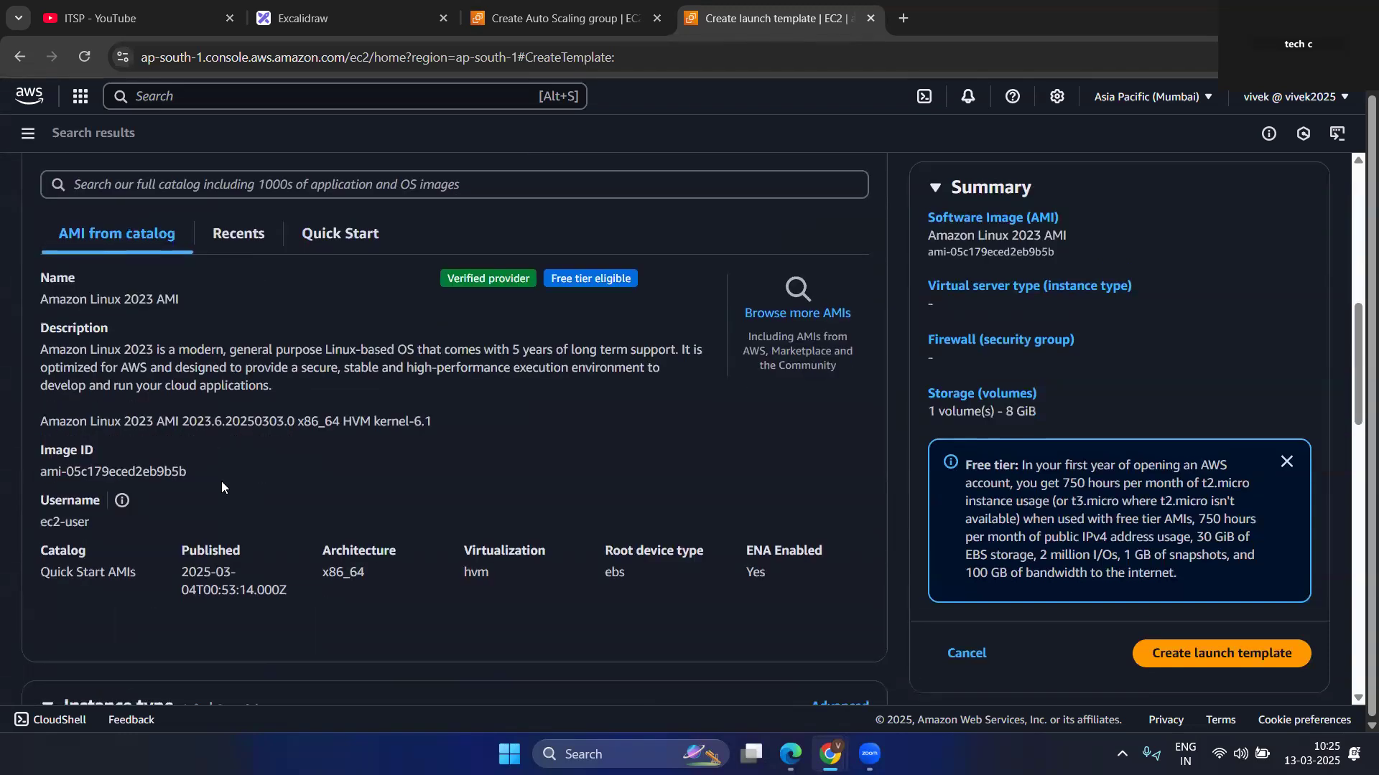
left_click(178, 498)
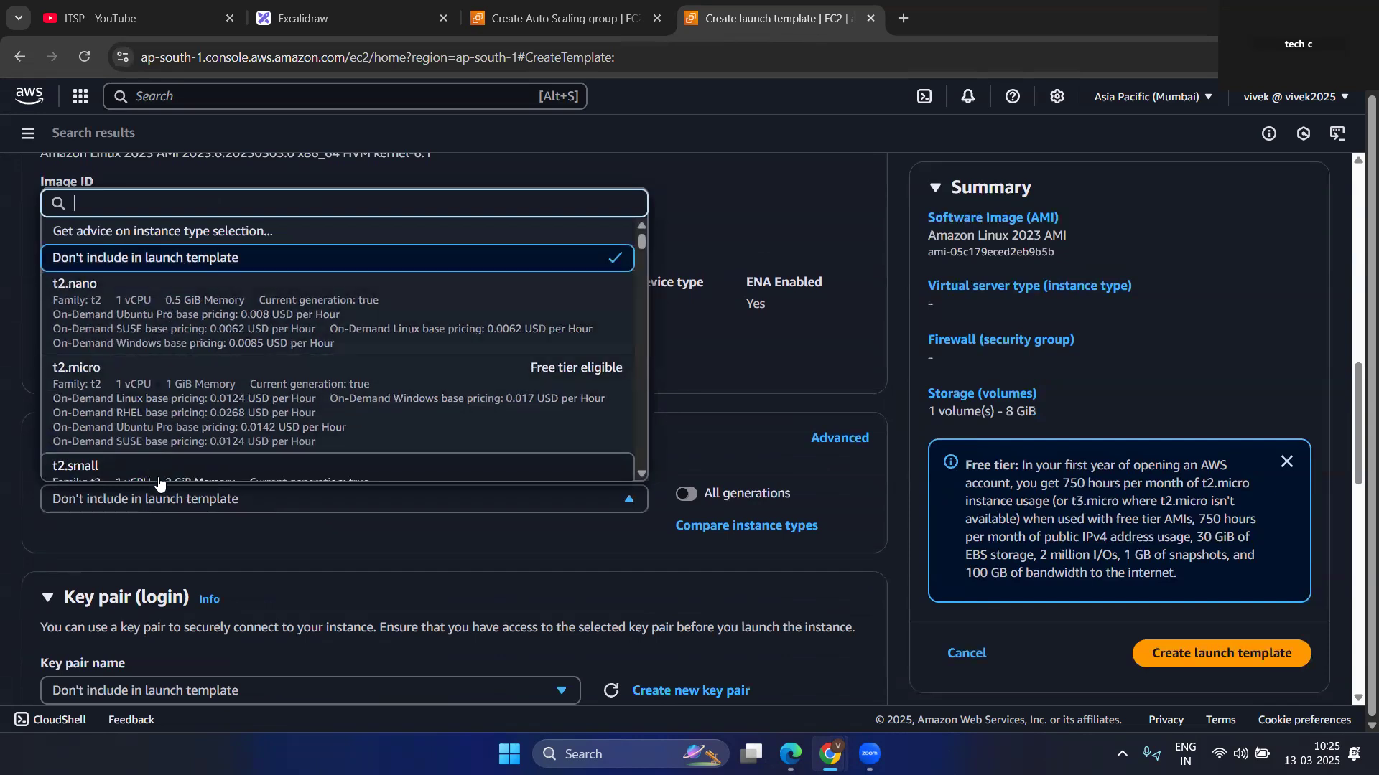
scroll(208, 422, "down", 2)
scroll(196, 359, "up", 2)
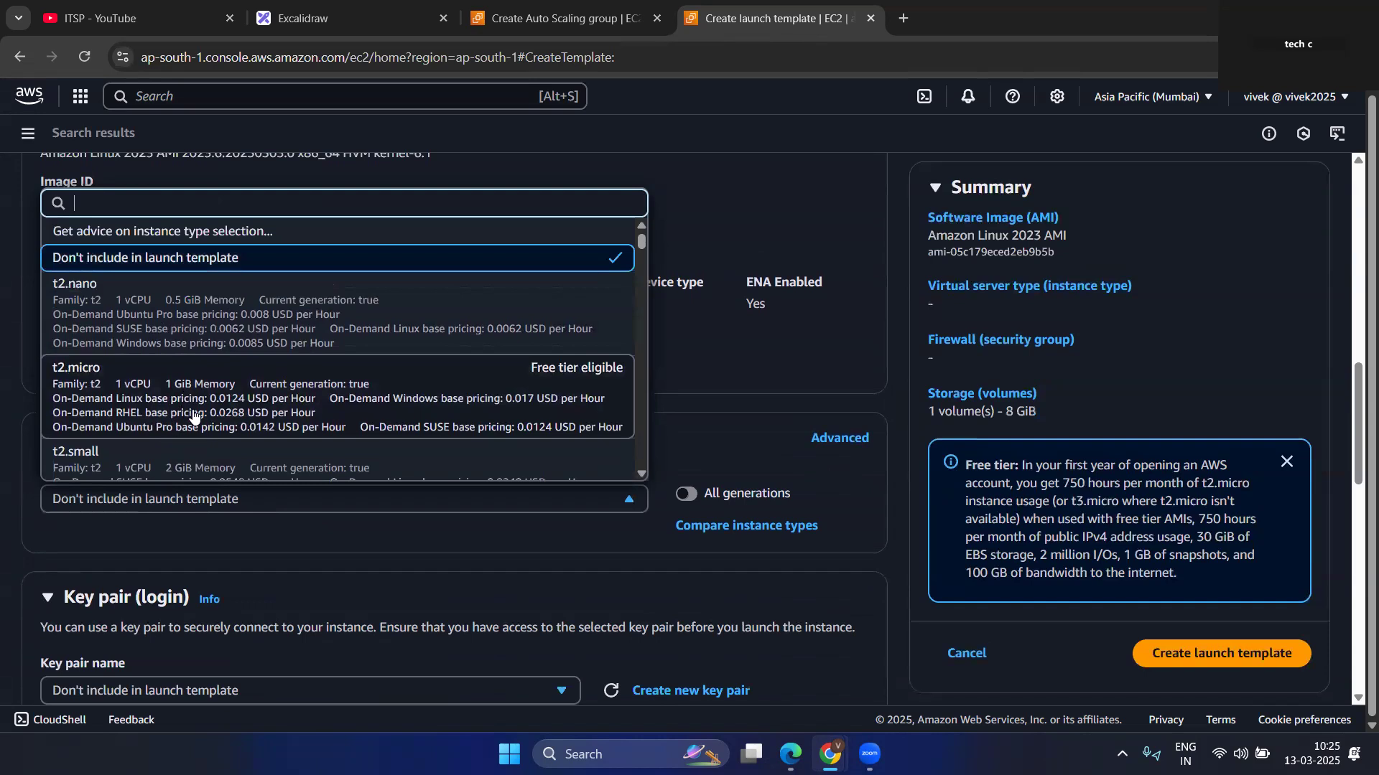
left_click(200, 417)
Create a new RSA key pair named itsplab in .pem format for the launch template.
scroll(364, 451, "down", 5)
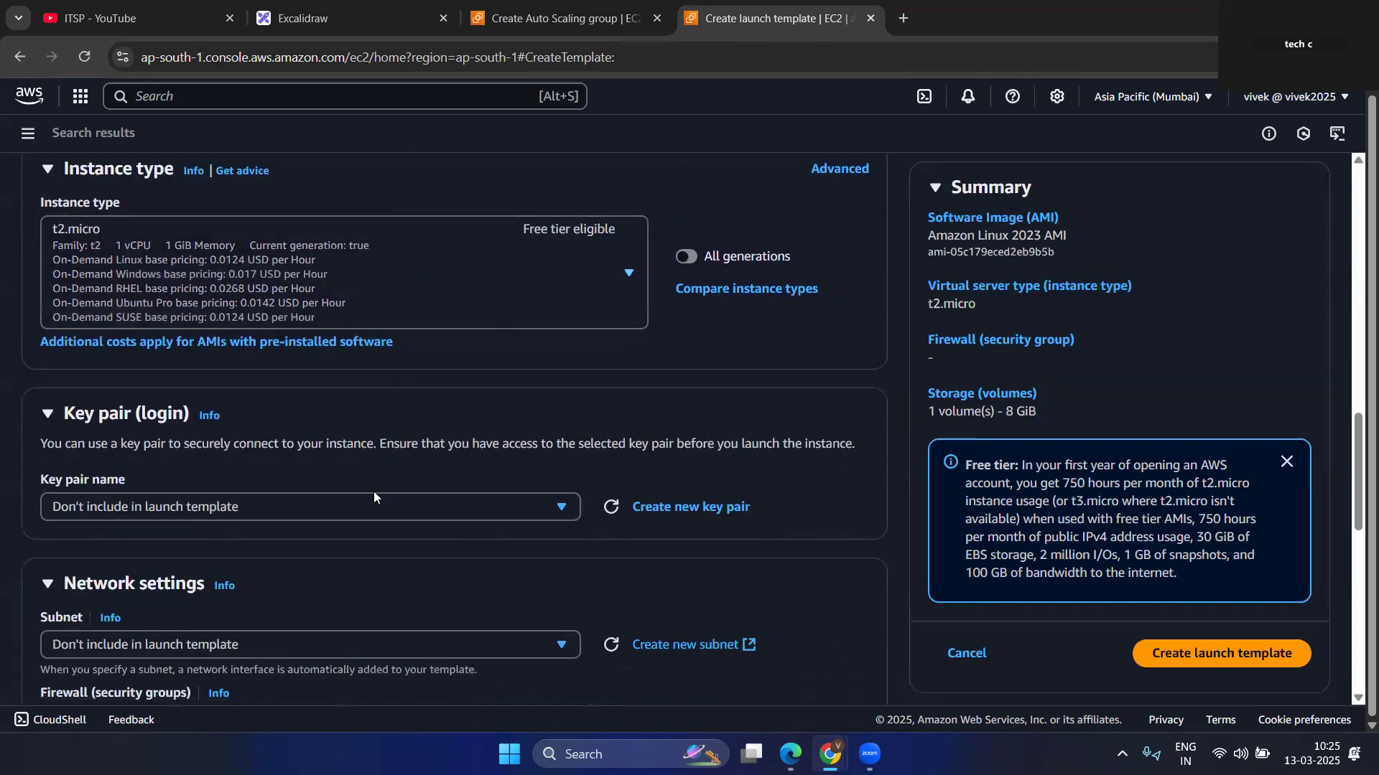
left_click(175, 416)
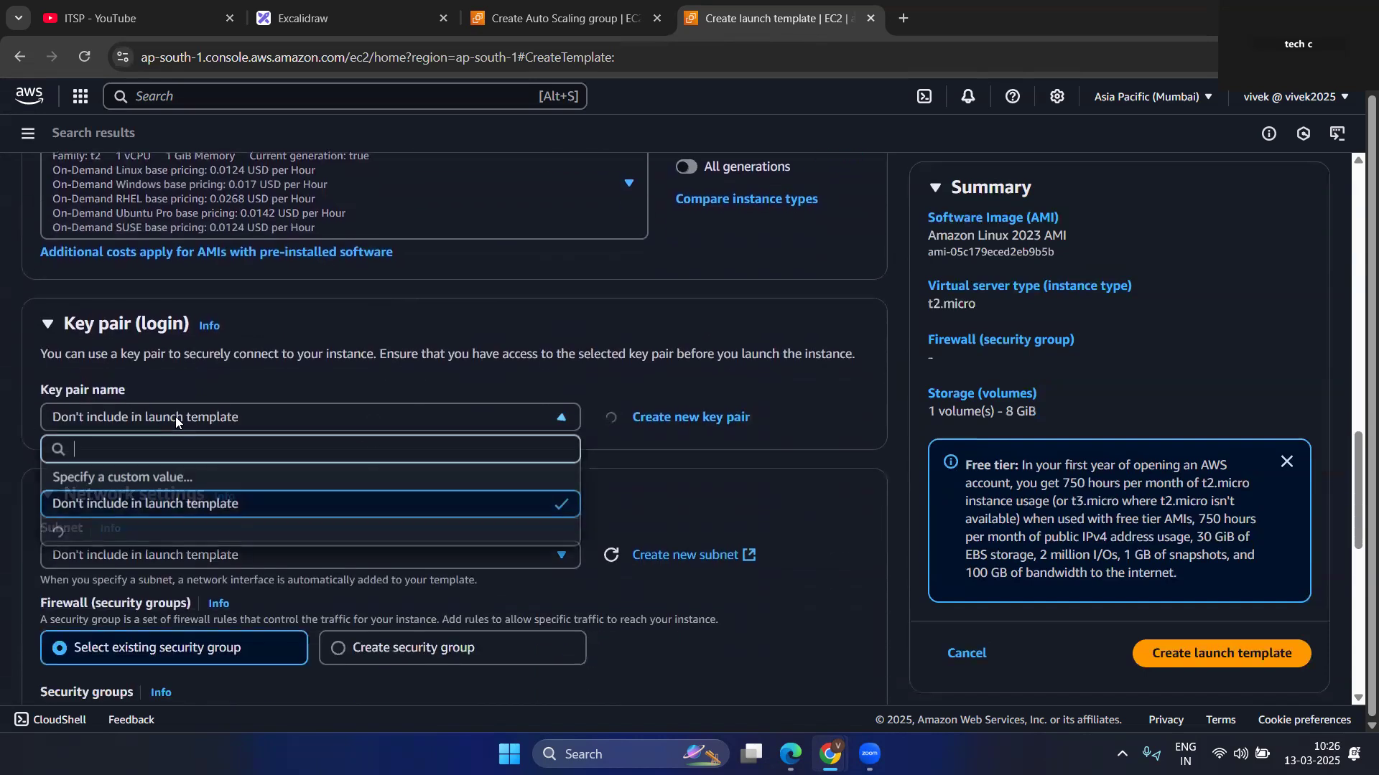
scroll(95, 583, "down", 2)
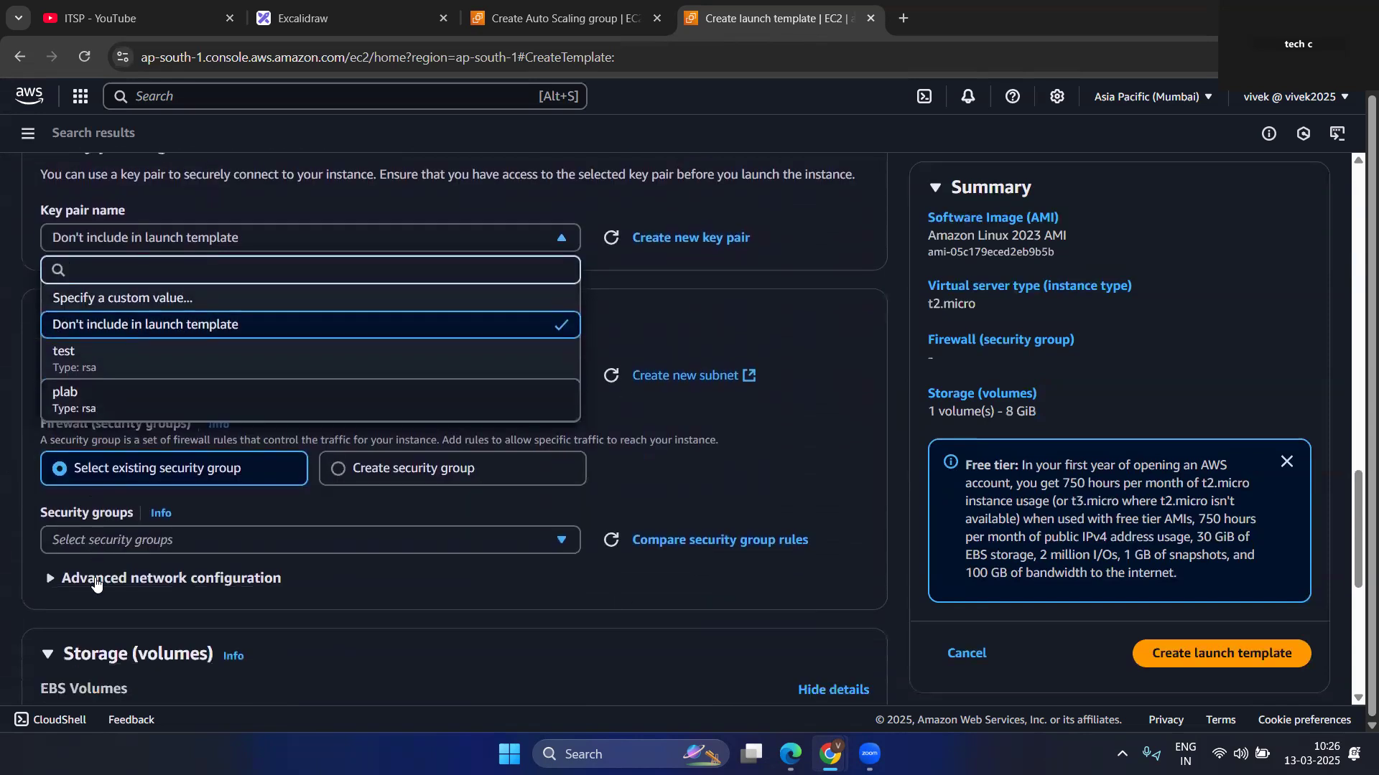
scroll(108, 390, "up", 1)
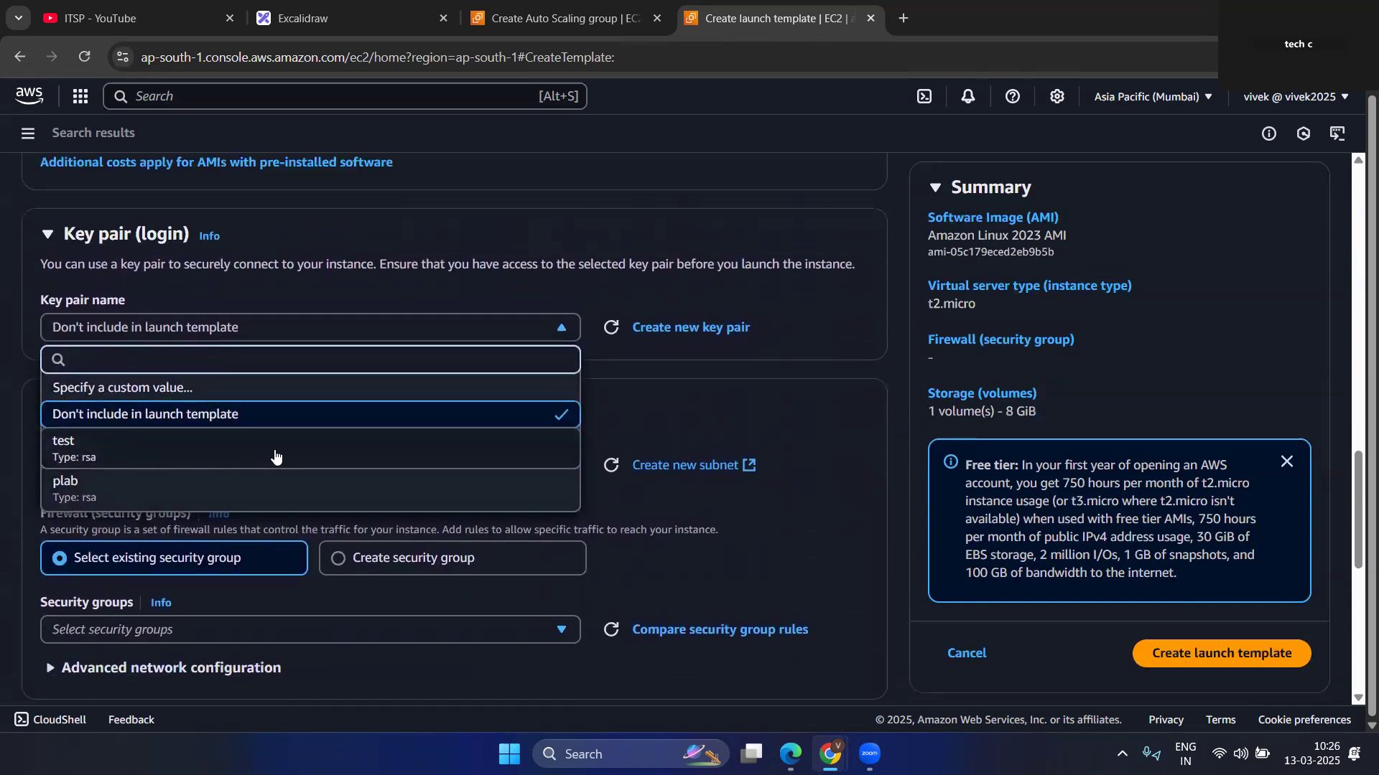
left_click(699, 327)
left_click(699, 327)
left_click(498, 277)
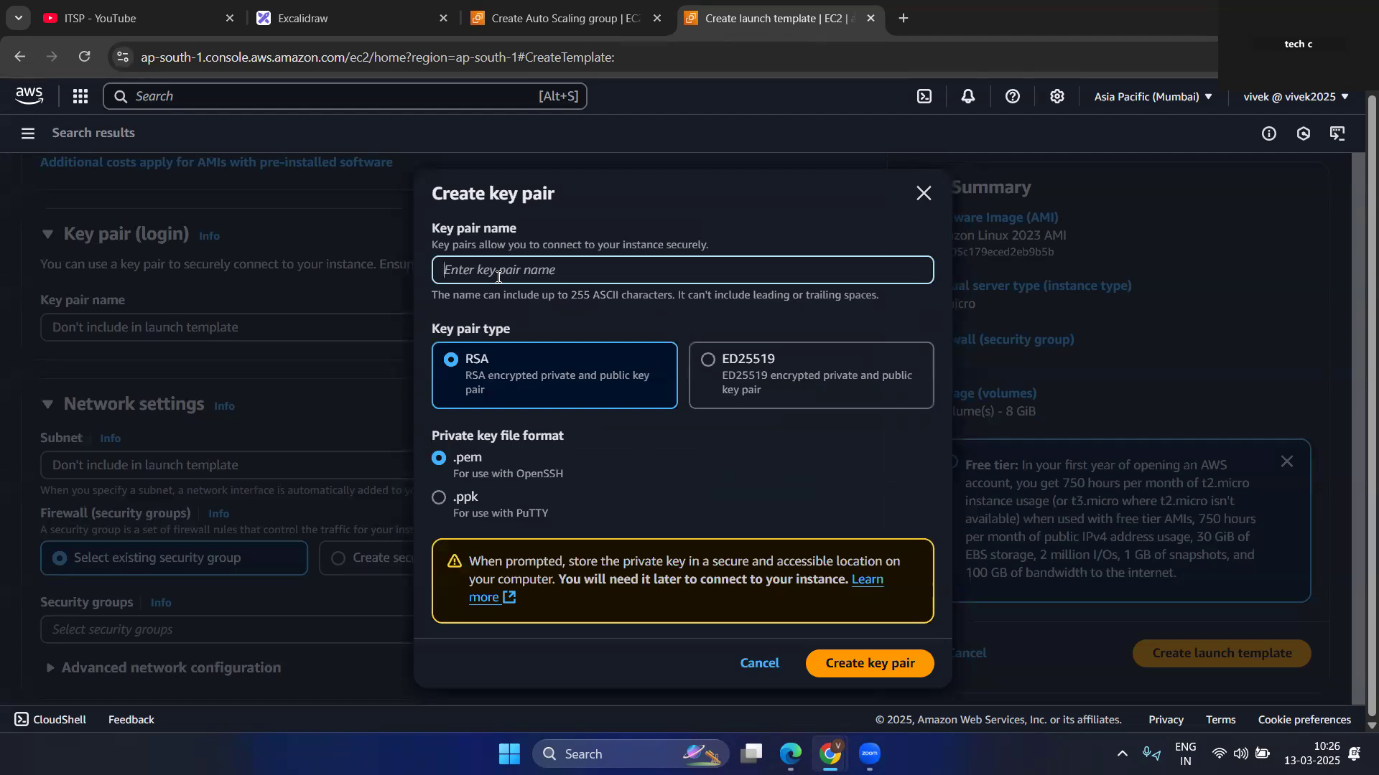
type("itsplab")
left_click(858, 663)
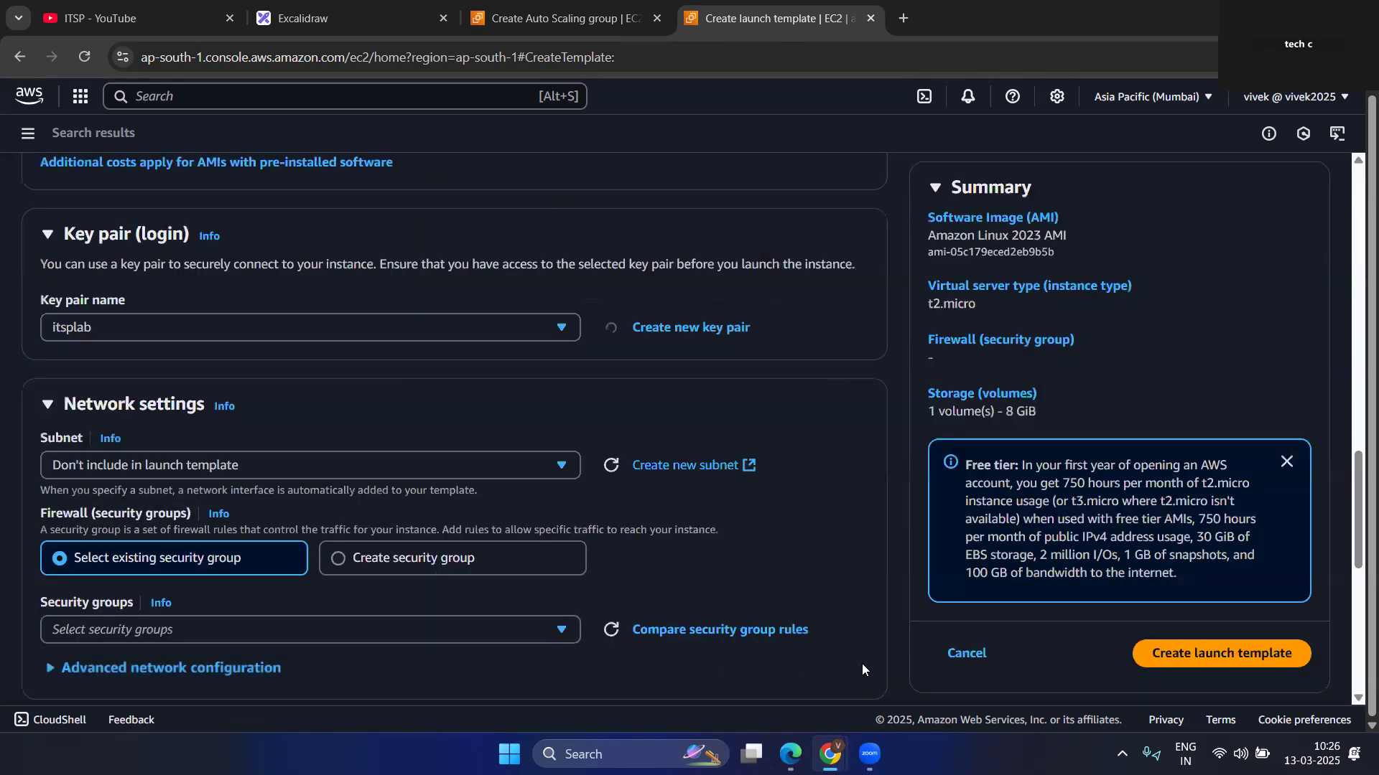
left_click(560, 396)
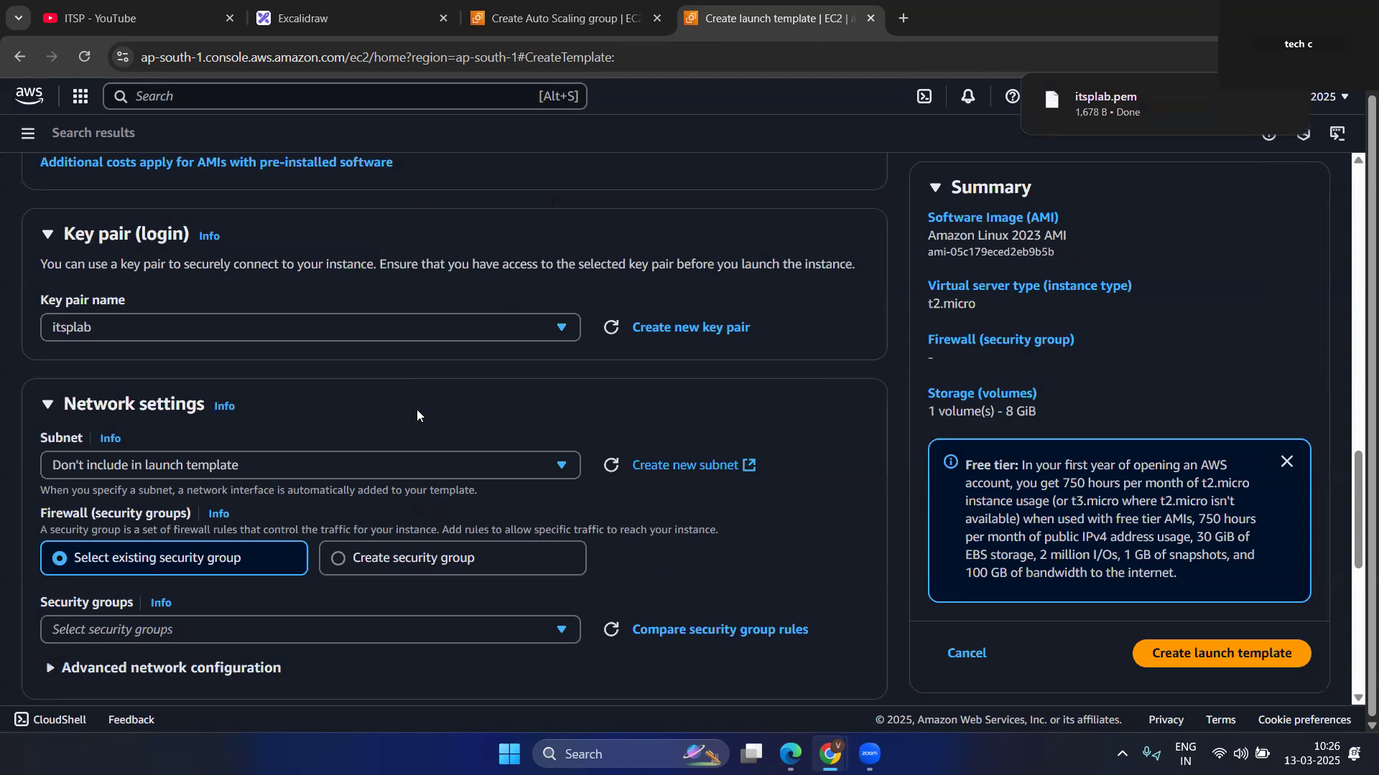
Assign the existing default security group to the launch template in the network settings.
scroll(417, 414, "down", 2)
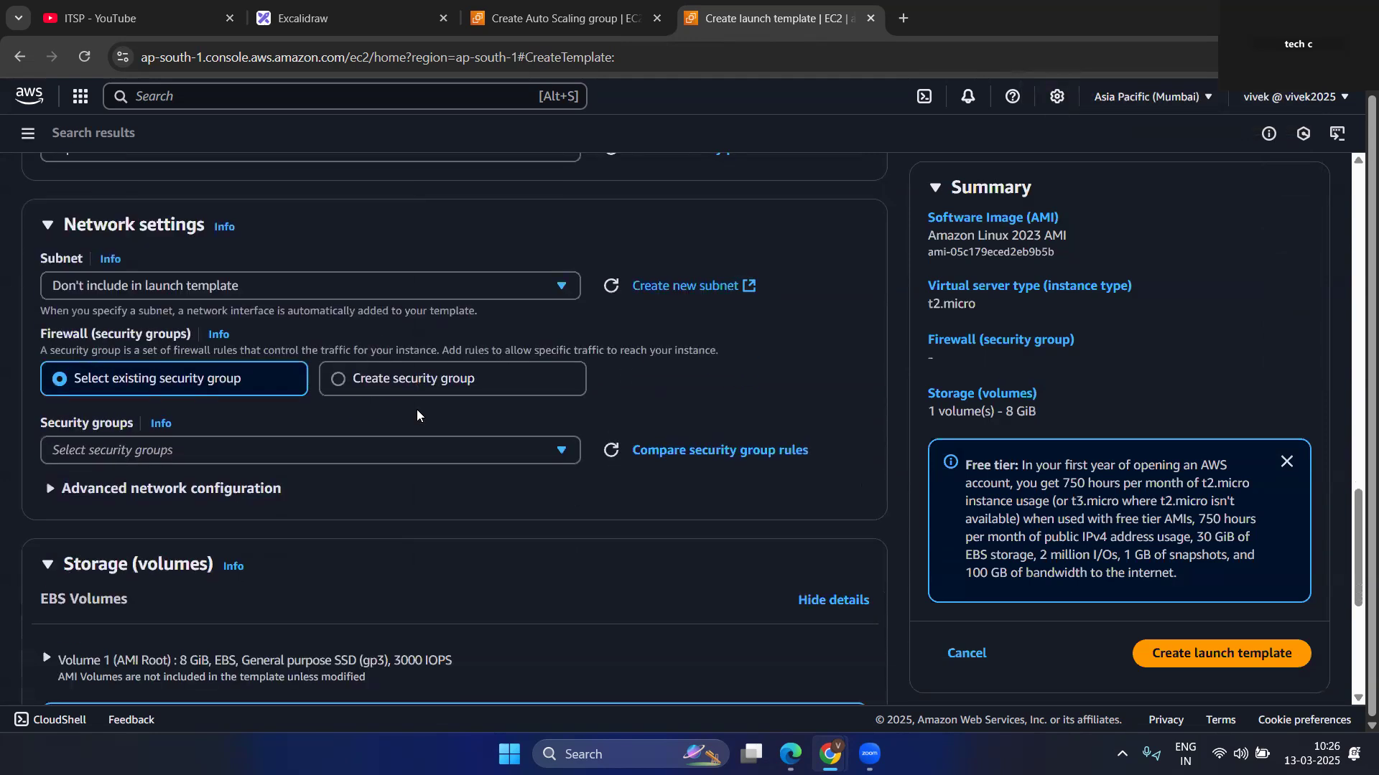
left_click(154, 451)
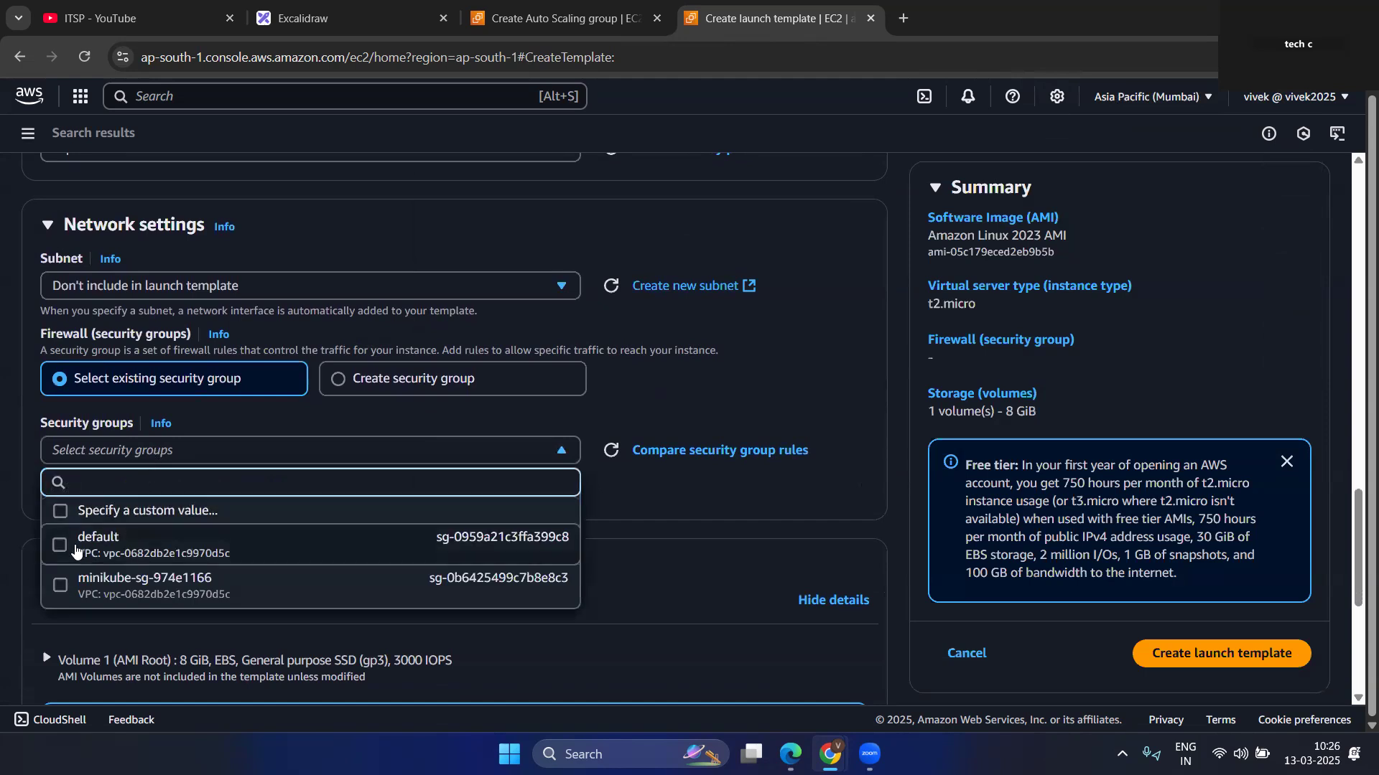
left_click(60, 552)
left_click(379, 537)
Expand the launch template's advanced details and place the cursor in the empty User data field.
scroll(402, 538, "down", 2)
scroll(407, 535, "down", 4)
left_click(133, 649)
scroll(193, 601, "down", 5)
scroll(237, 496, "down", 8)
scroll(238, 495, "down", 10)
left_click(158, 360)
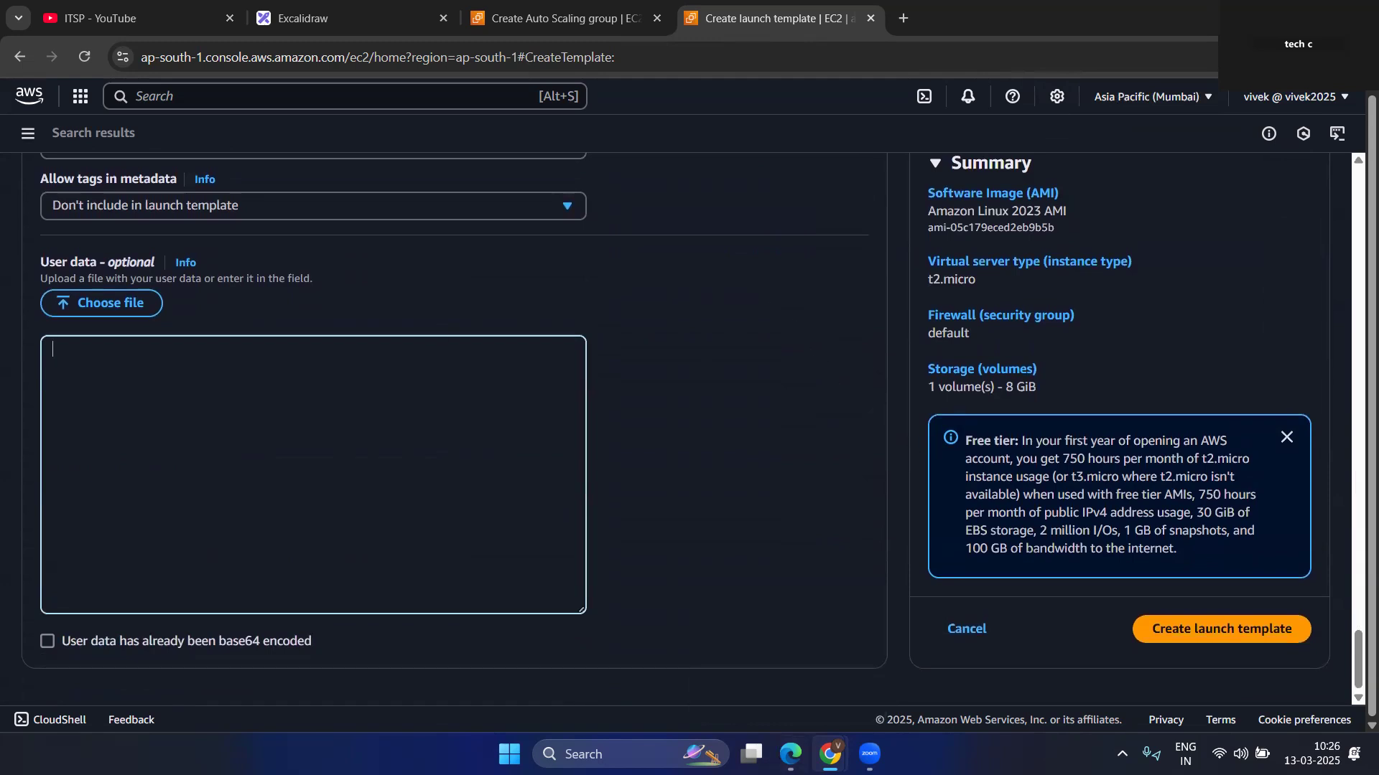
Switch to File Explorer and open the text file scritp from the public\aws-lab folder on drive D.
key("super+e")
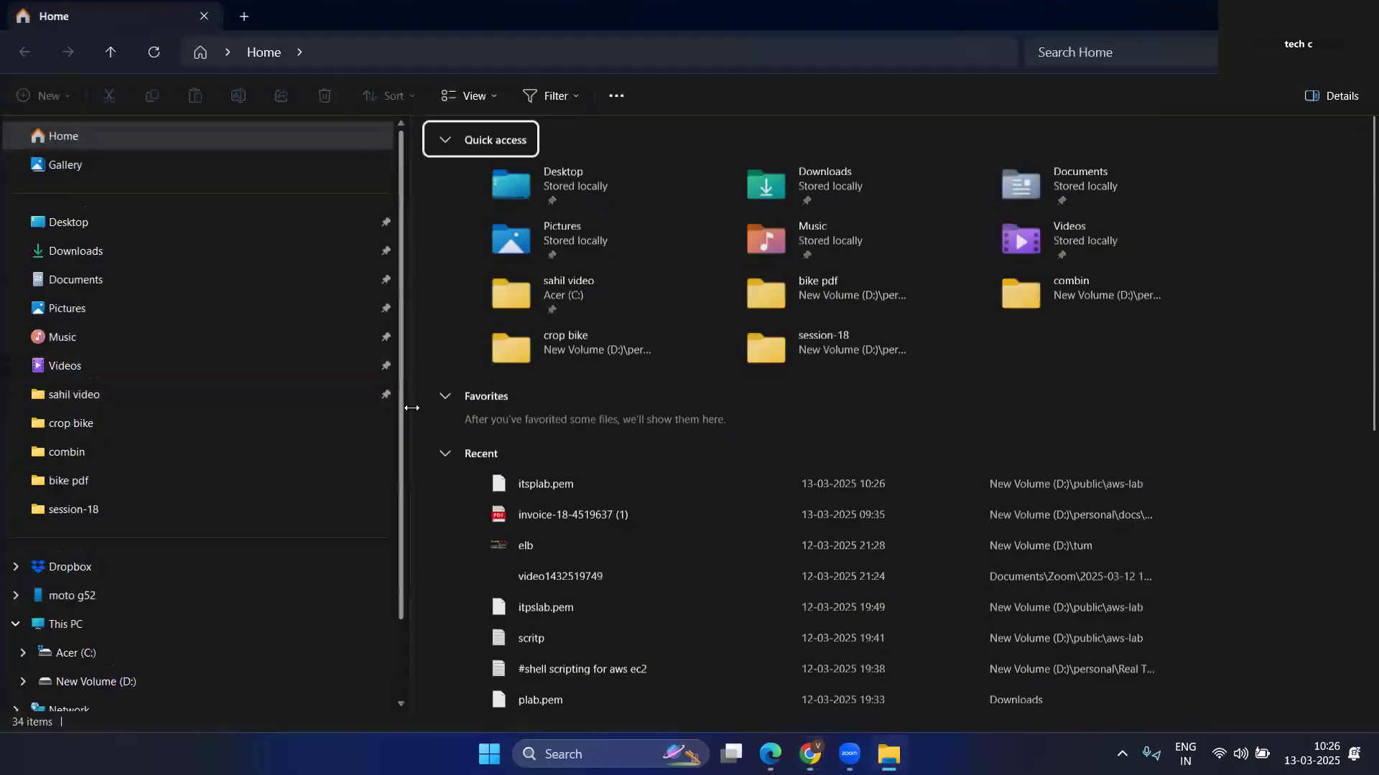
left_click_drag(411, 408, 43, 410)
scroll(299, 527, "down", 5)
scroll(298, 528, "up", 5)
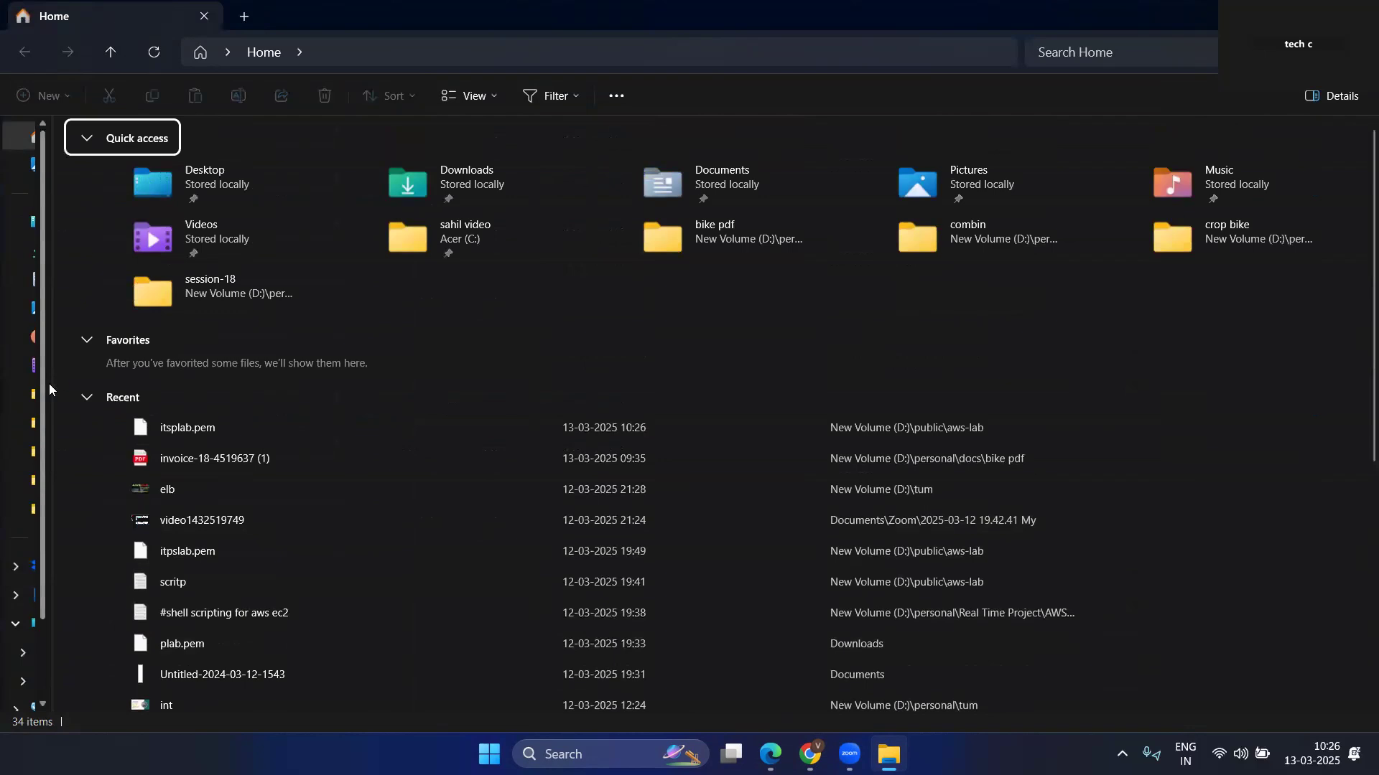
left_click_drag(49, 383, 251, 545)
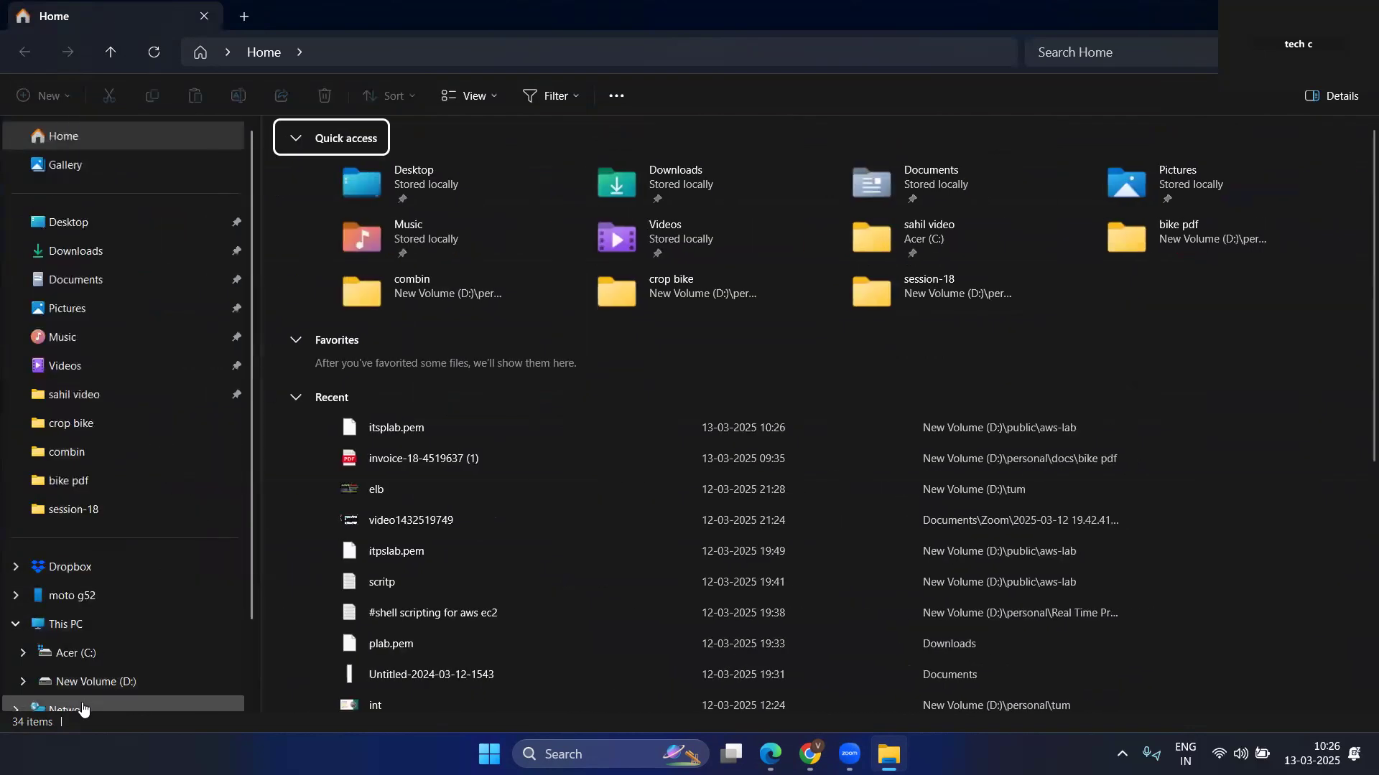
left_click(94, 682)
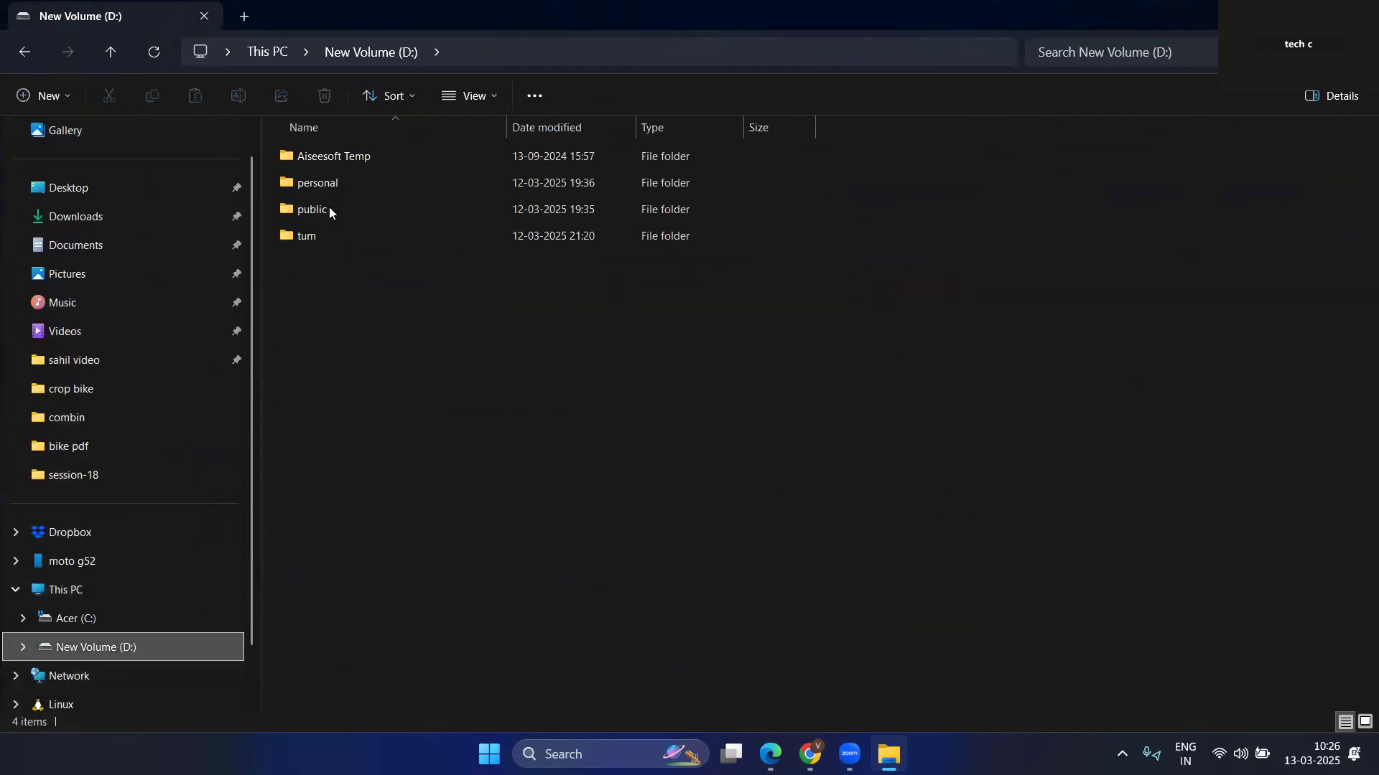
double_click(328, 214)
double_click(336, 155)
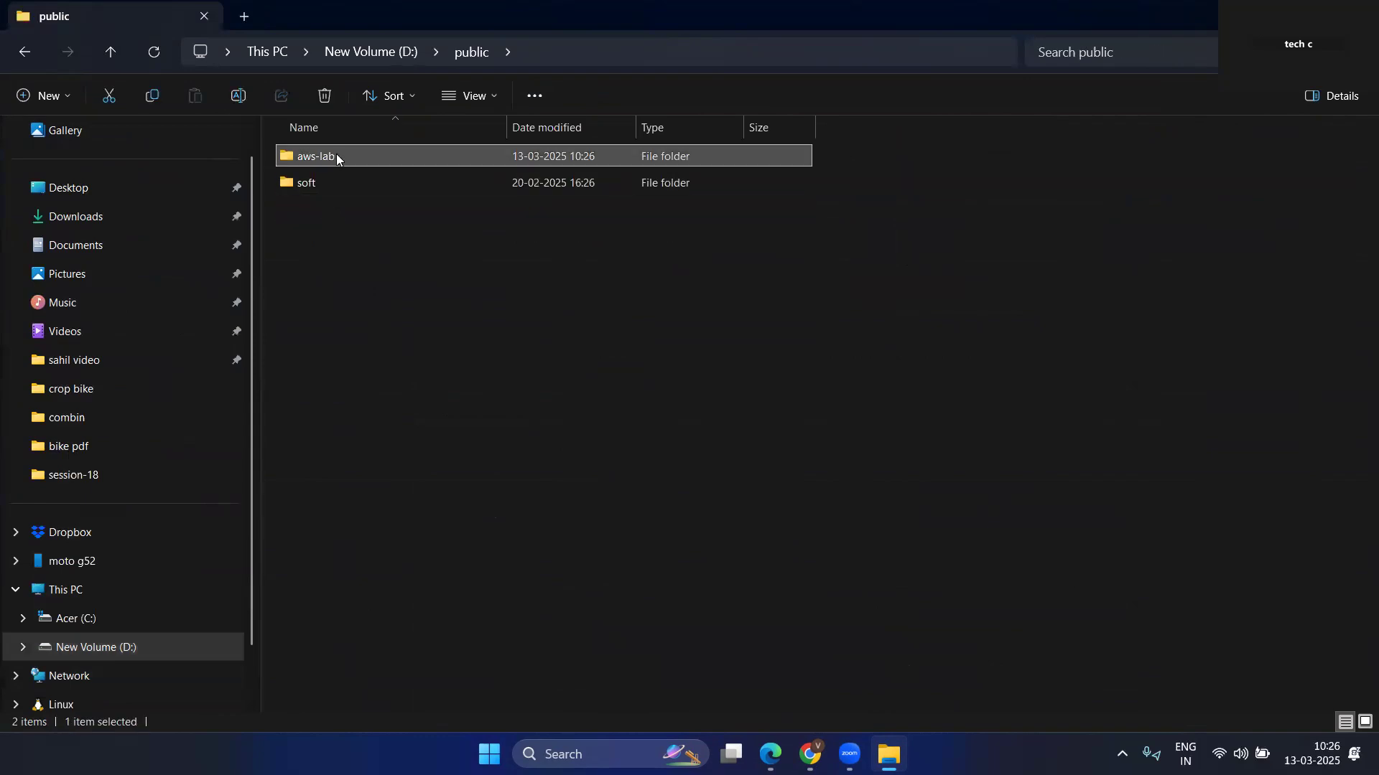
double_click(336, 211)
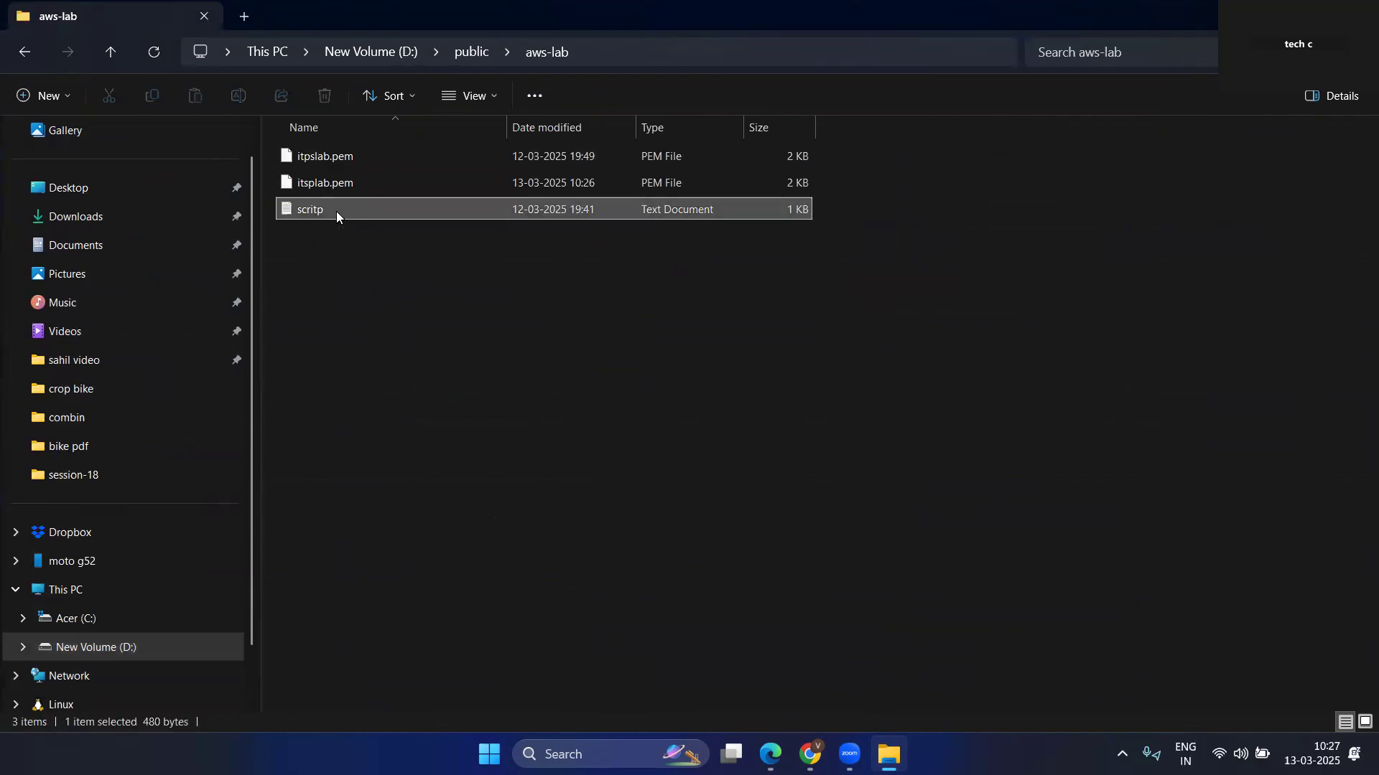
Copy the entire Apache setup script from scritp.txt and leave Notepad.
left_click(347, 71)
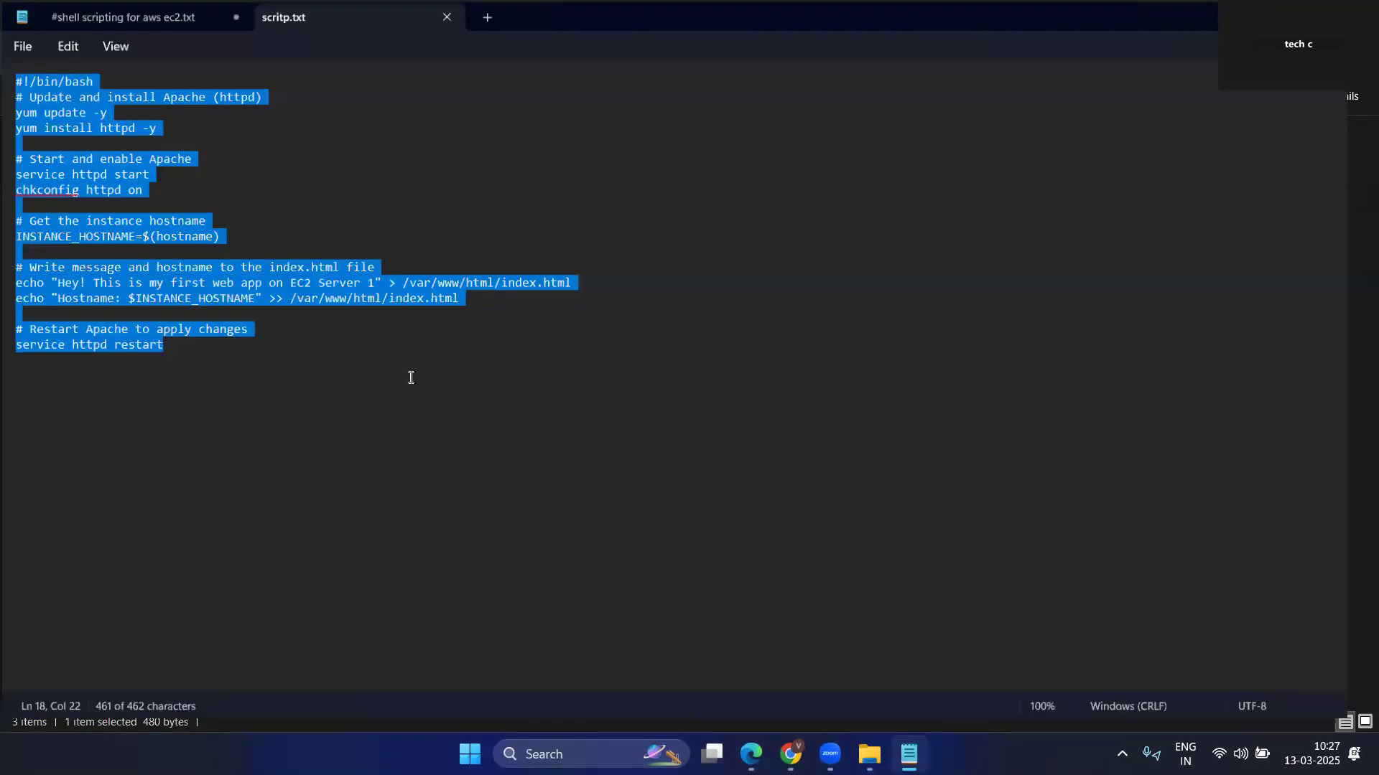
key("ctrl+a")
key("ctrl+c")
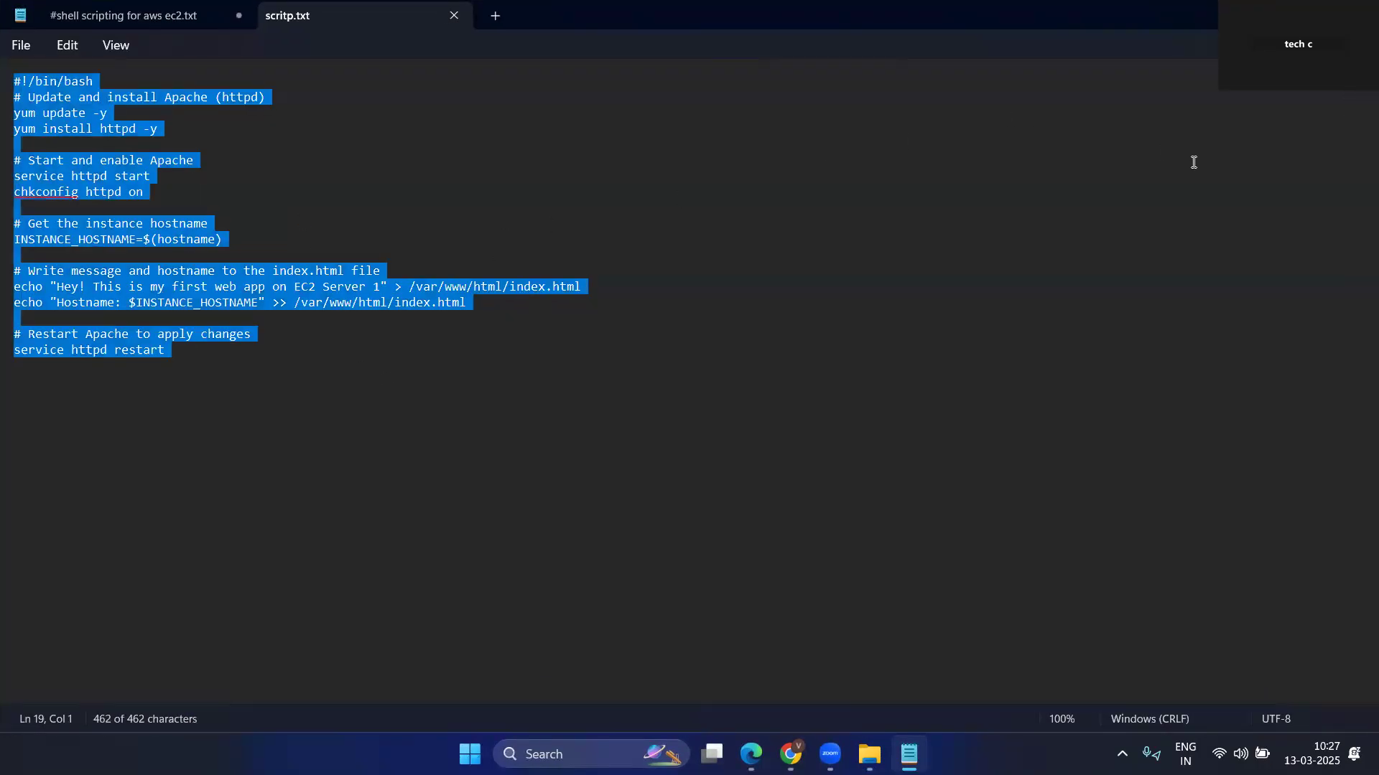
left_click(1359, 14)
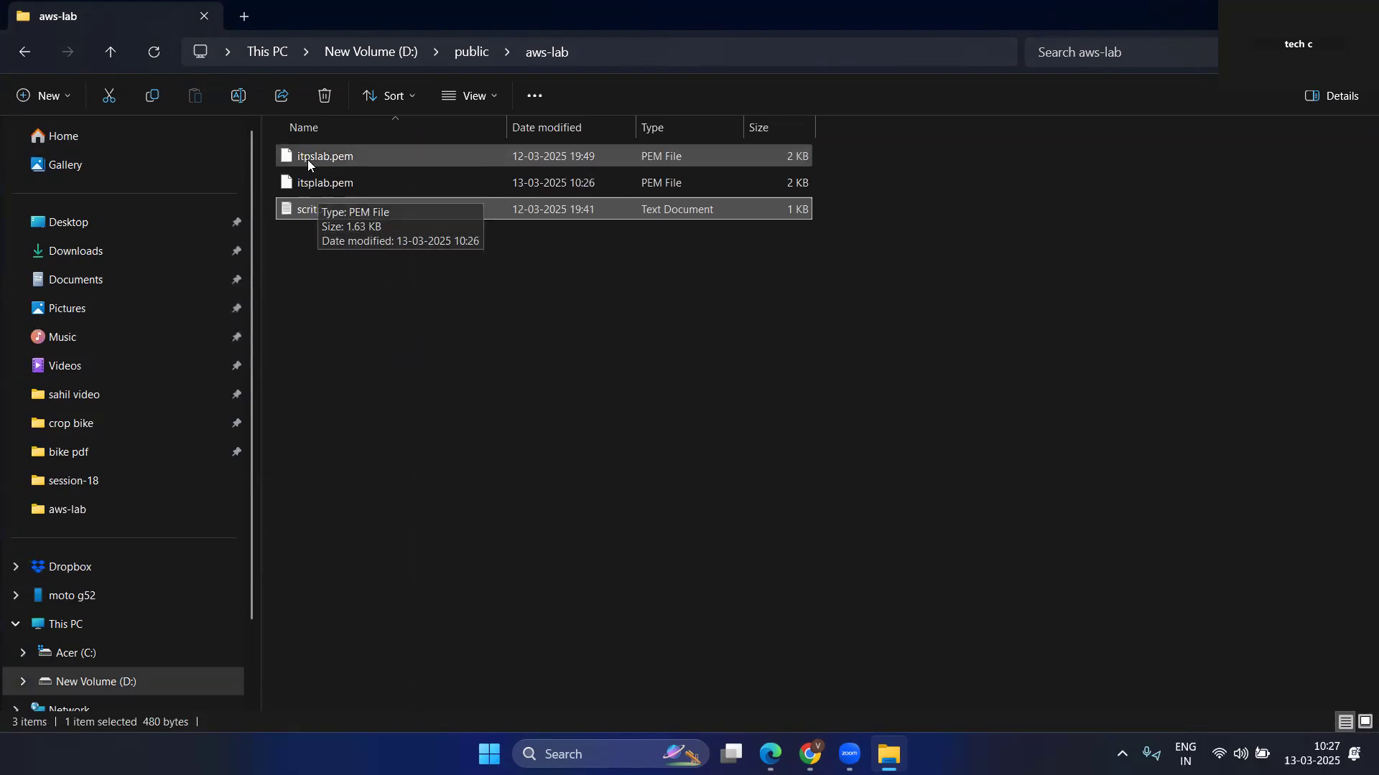
Delete the file itpslab.pem from the aws-lab folder.
left_click(356, 157)
key("Delete")
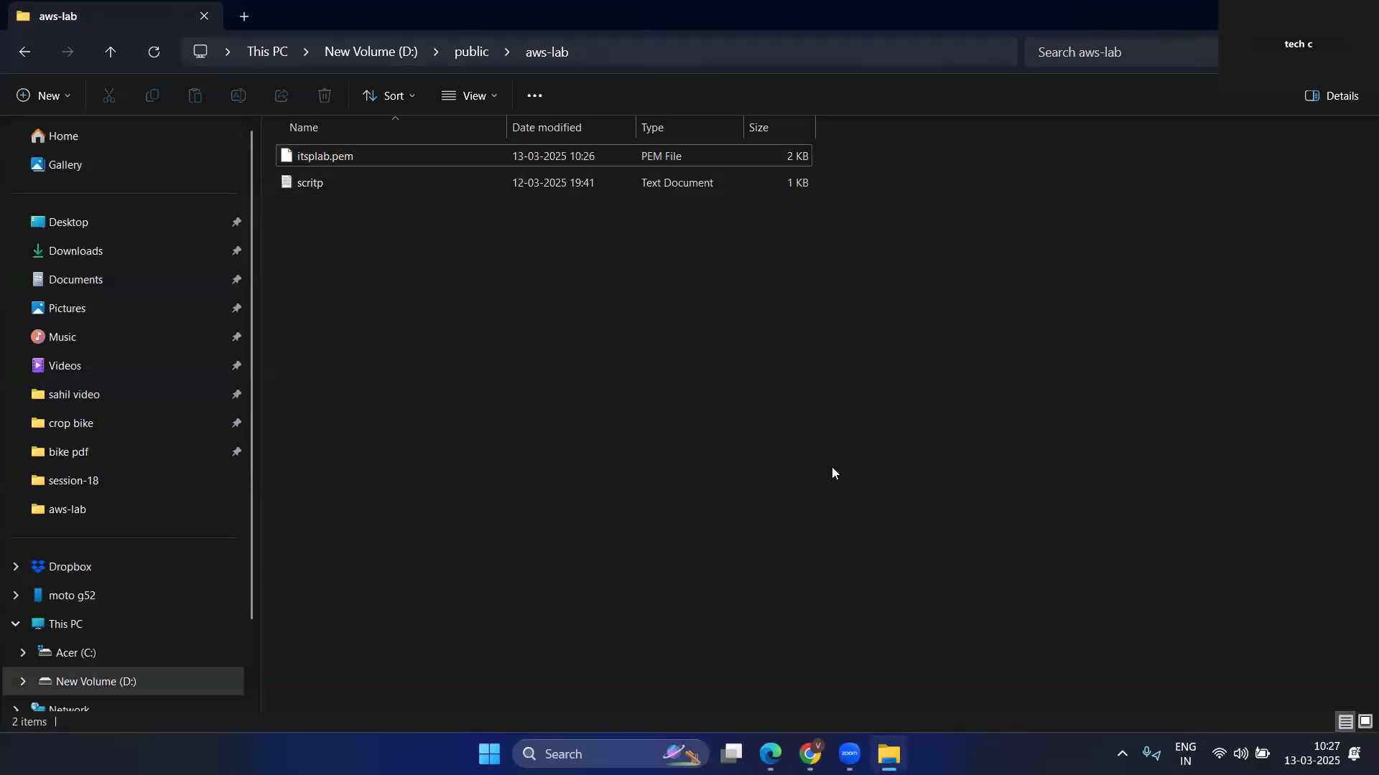
Switch back to the launch template form in Chrome, paste the Apache script as user data, and create the template.
mouse_move(810, 754)
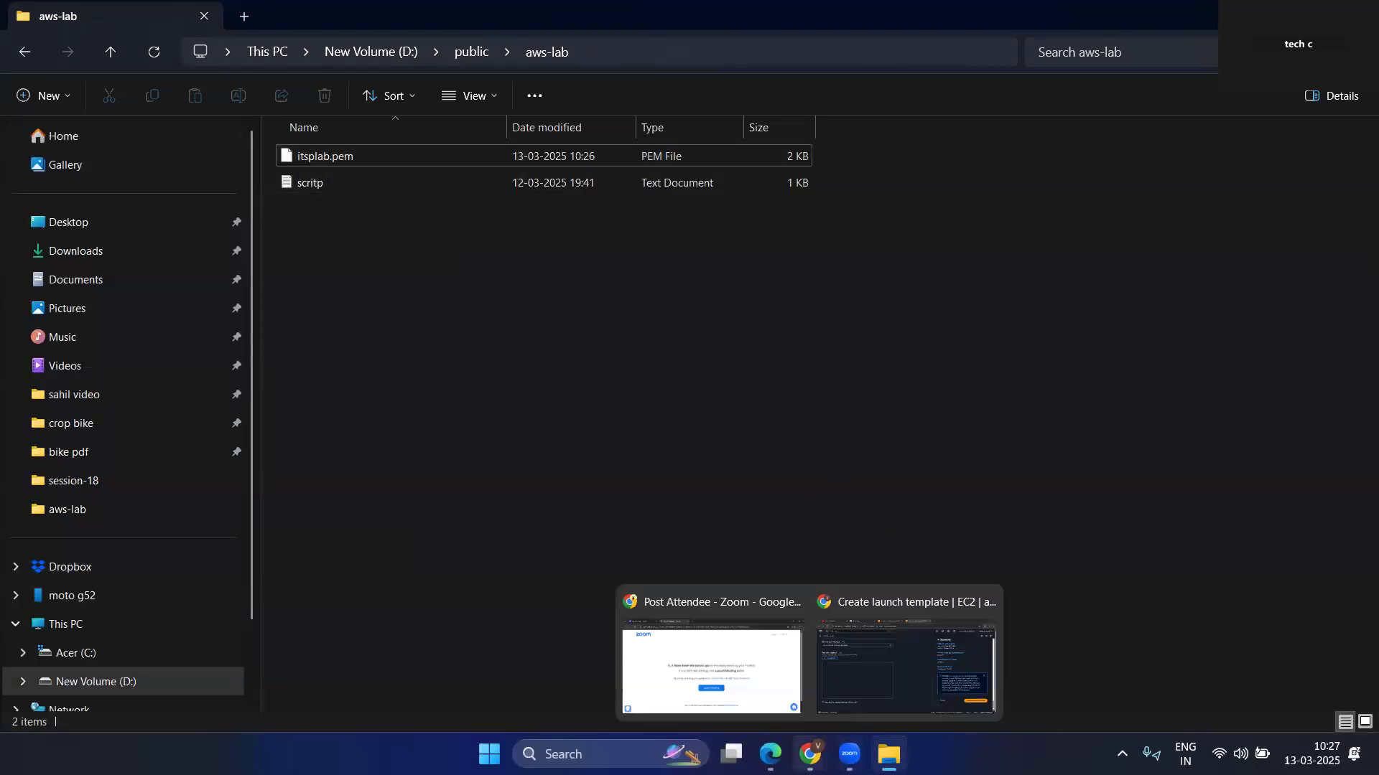
left_click(928, 680)
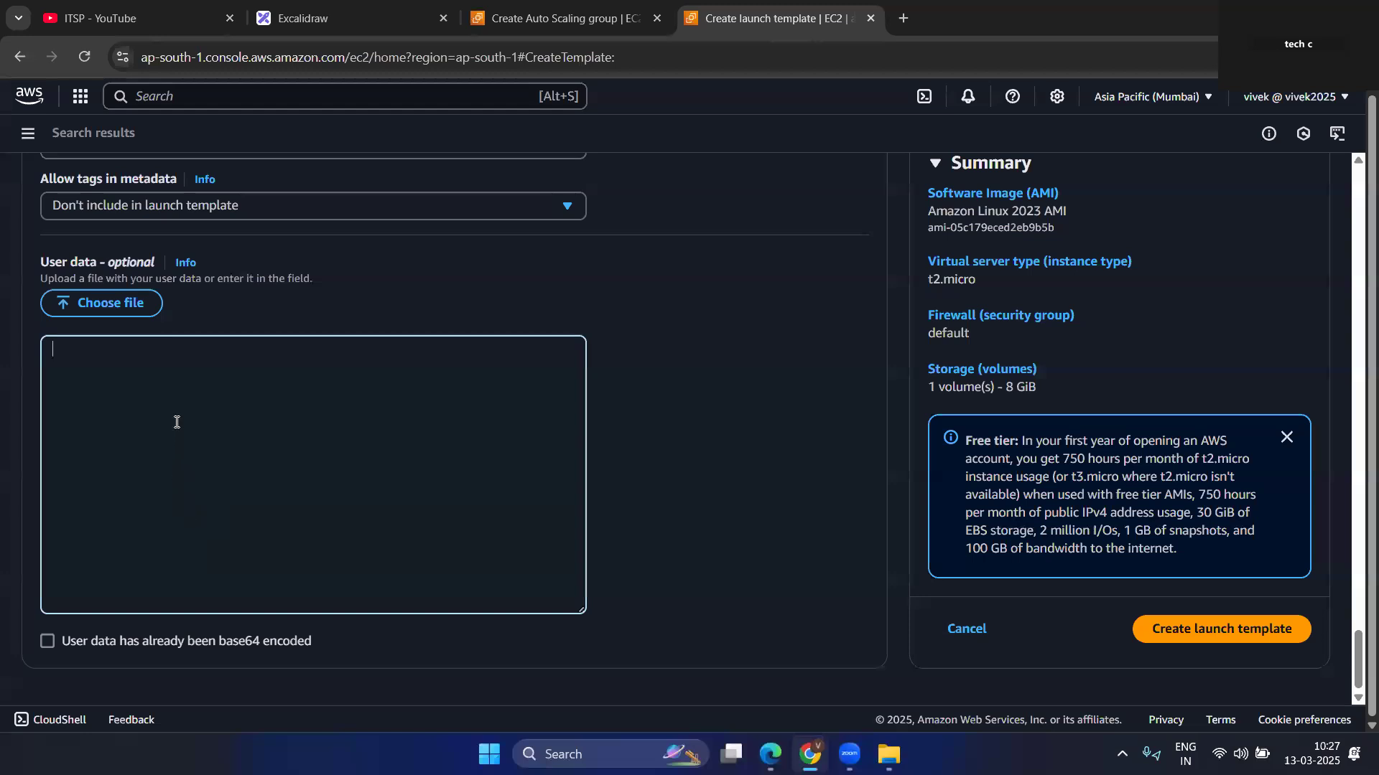
key("ctrl+v")
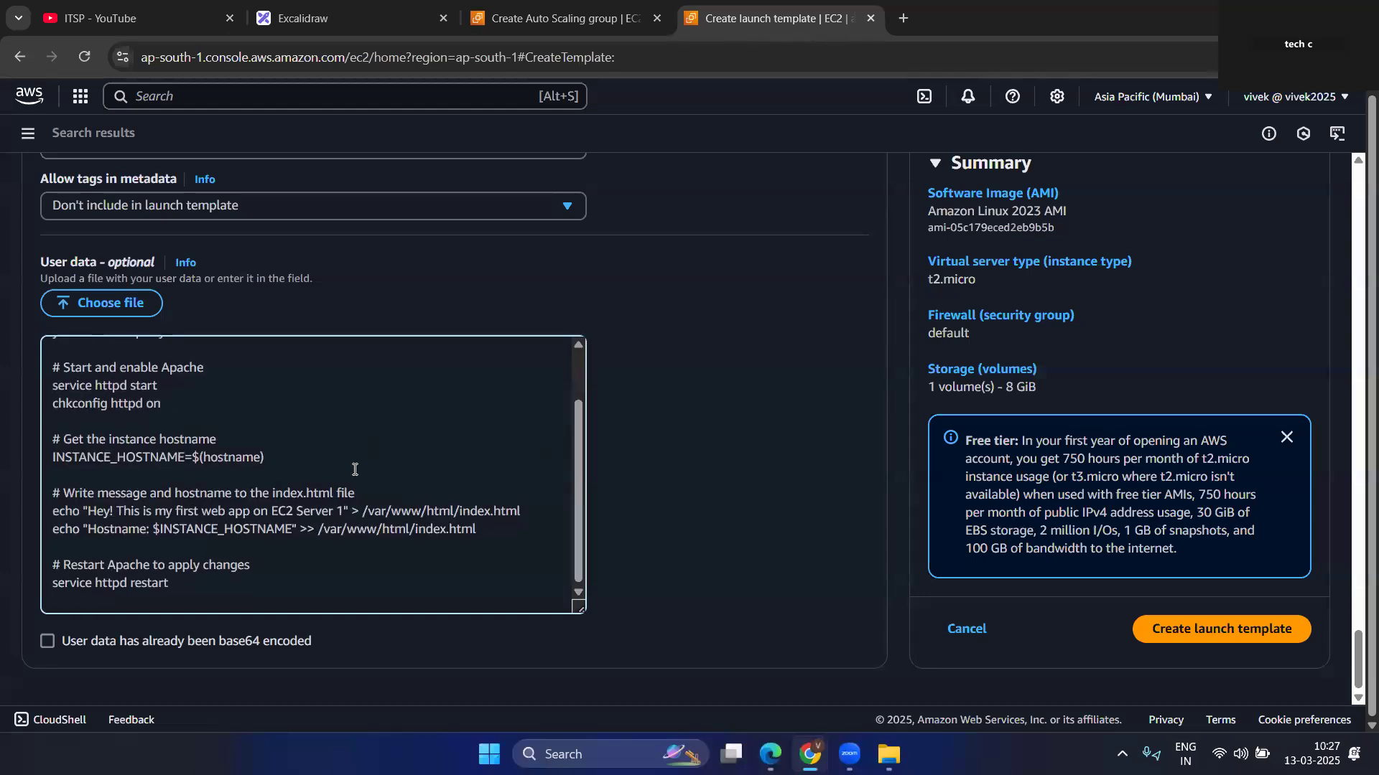
scroll(355, 470, "up", 2)
scroll(772, 349, "up", 5)
scroll(779, 403, "down", 5)
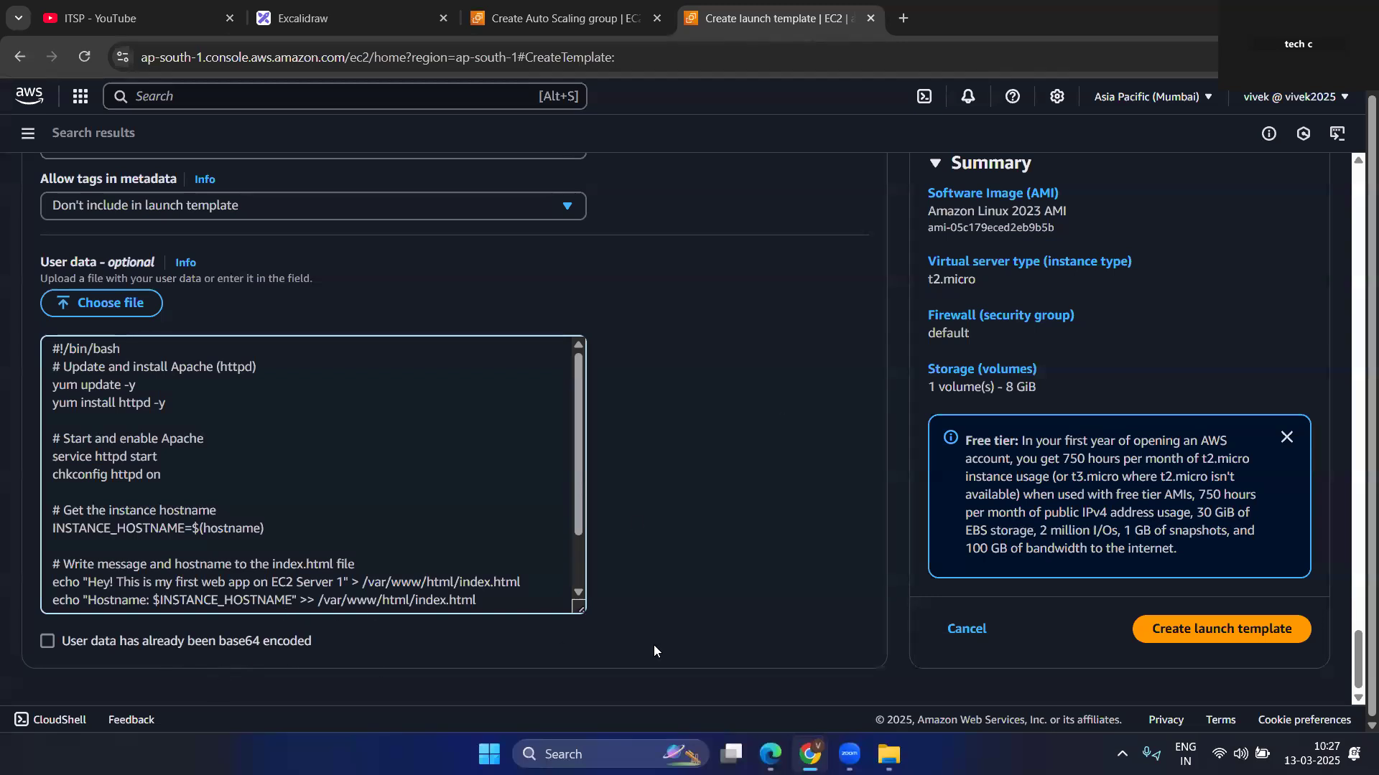
left_click(1218, 634)
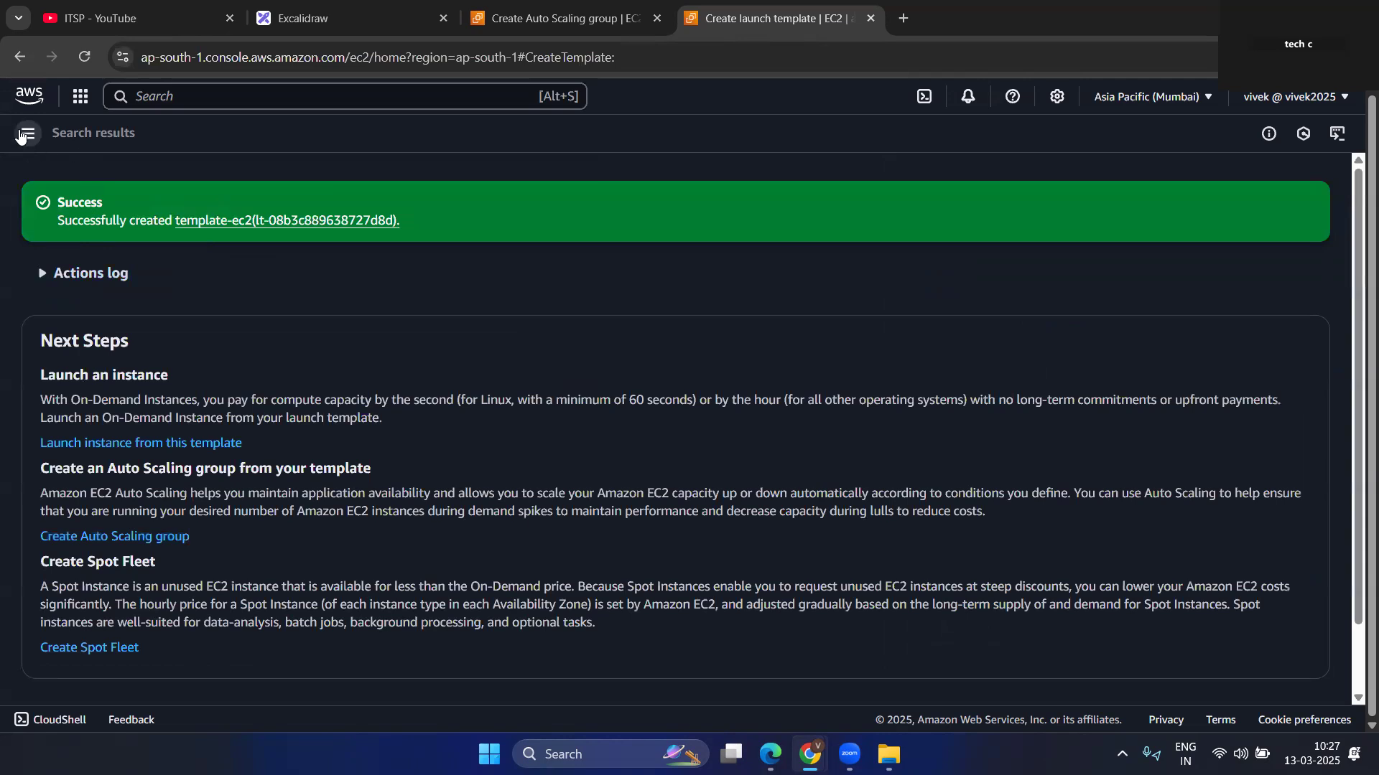
Open the Launch Templates list in EC2 and look over the template-ec2 entry and its columns.
left_click(23, 134)
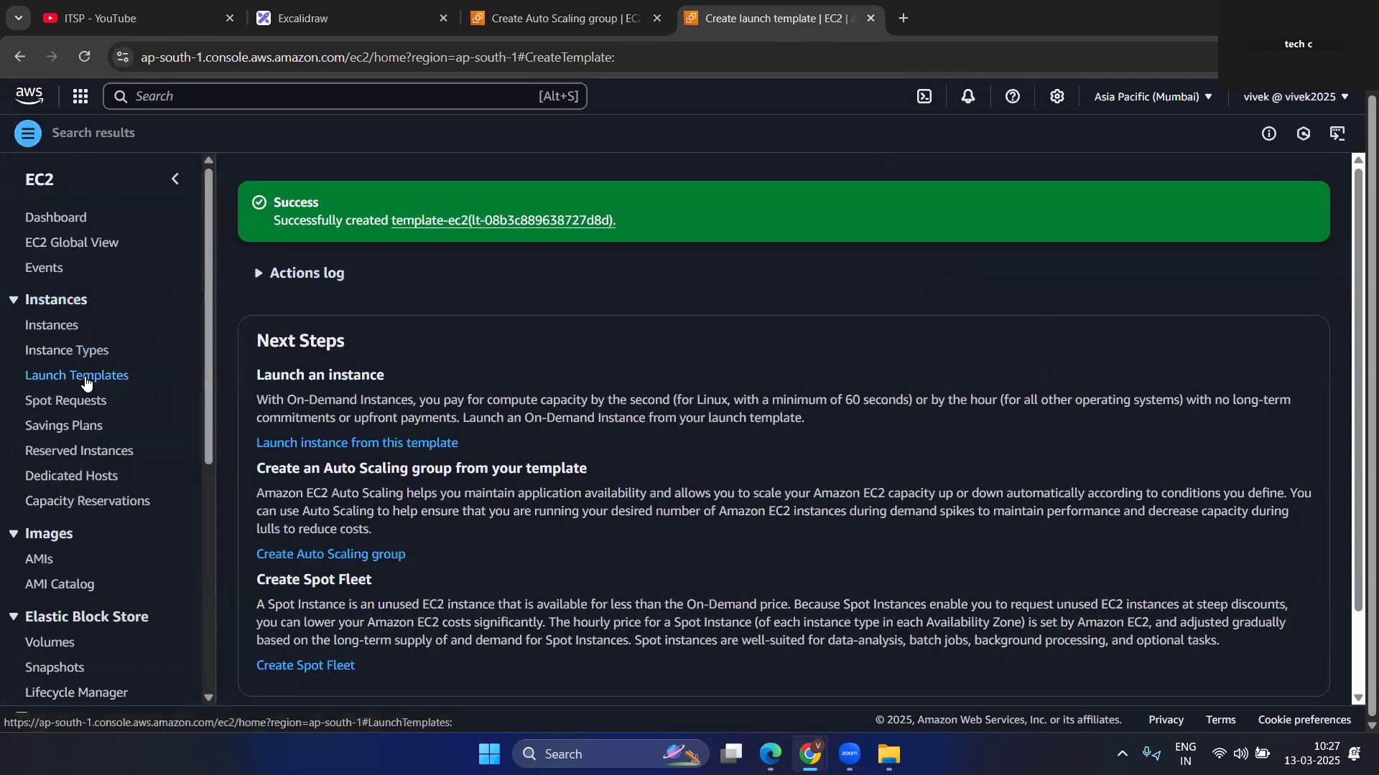
left_click(86, 383)
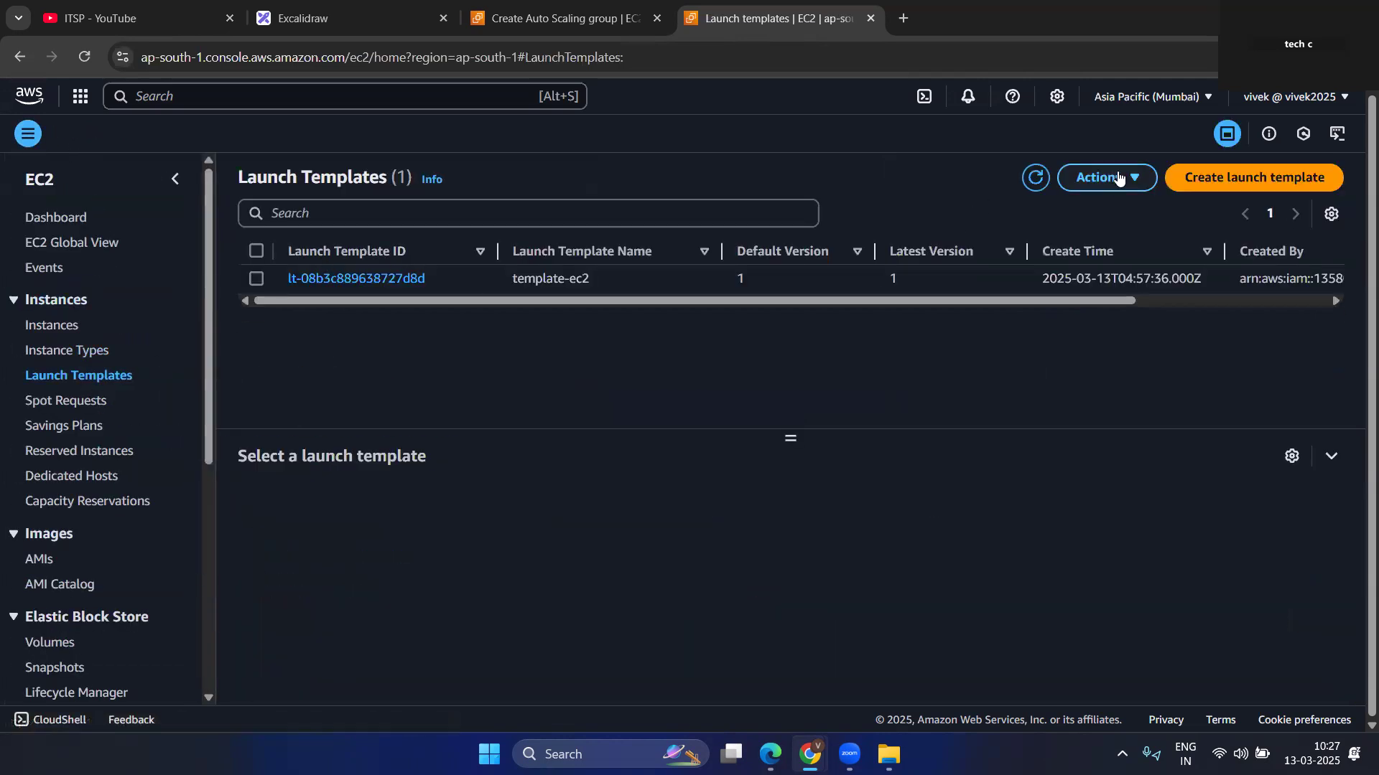
left_click_drag(766, 301, 969, 301)
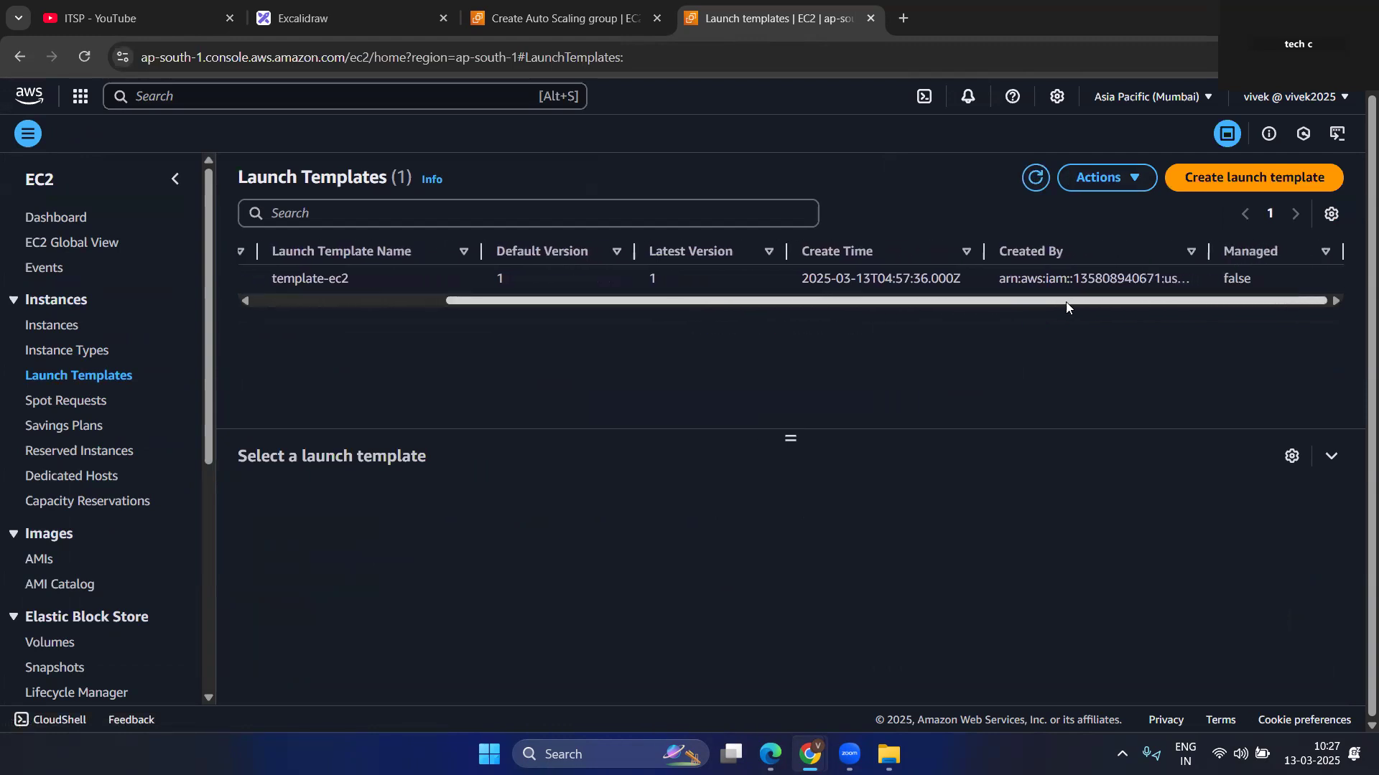
left_click_drag(842, 302, 571, 90)
Select template-ec2 as the launch template for the app-ASG Auto Scaling group, check its details, and continue to the instance launch options.
left_click(567, 18)
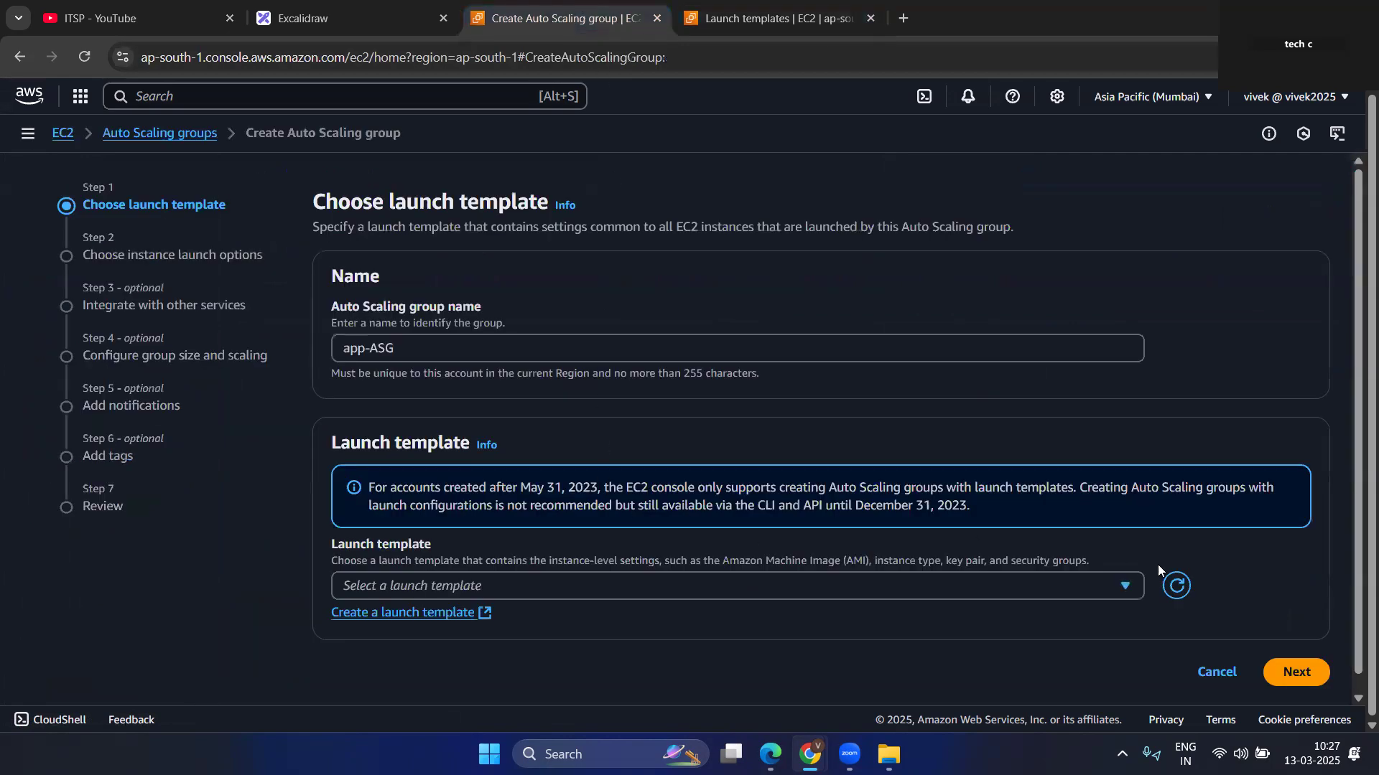
left_click(923, 599)
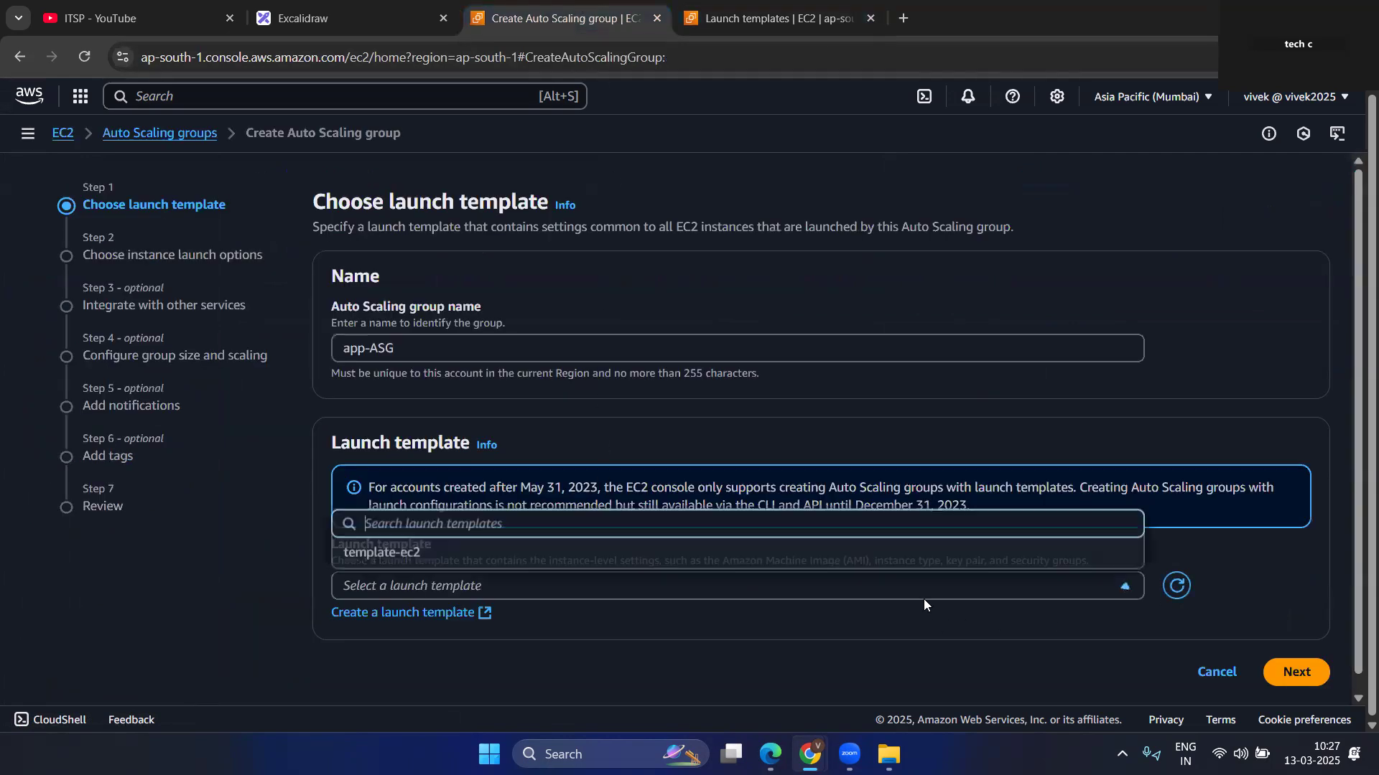
left_click(431, 553)
scroll(567, 402, "down", 3)
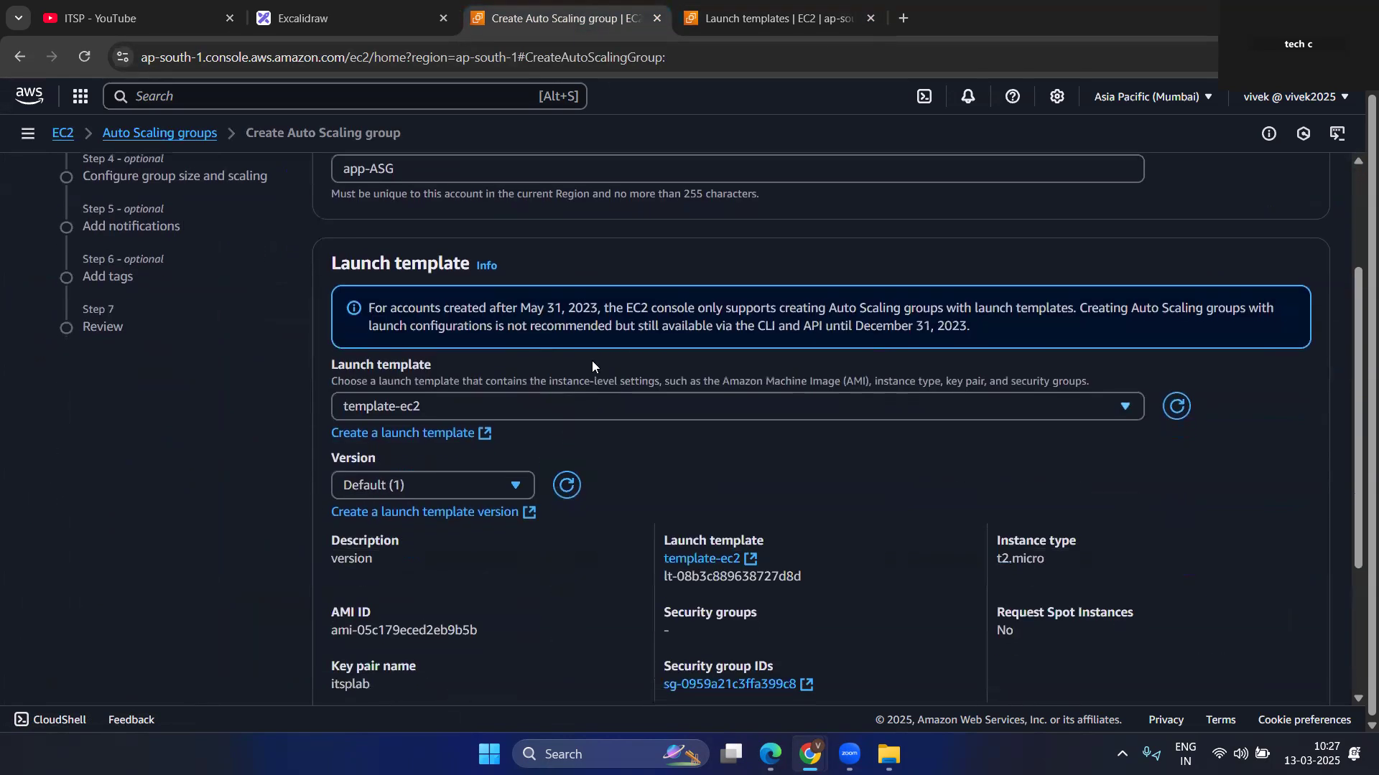
scroll(610, 374, "down", 3)
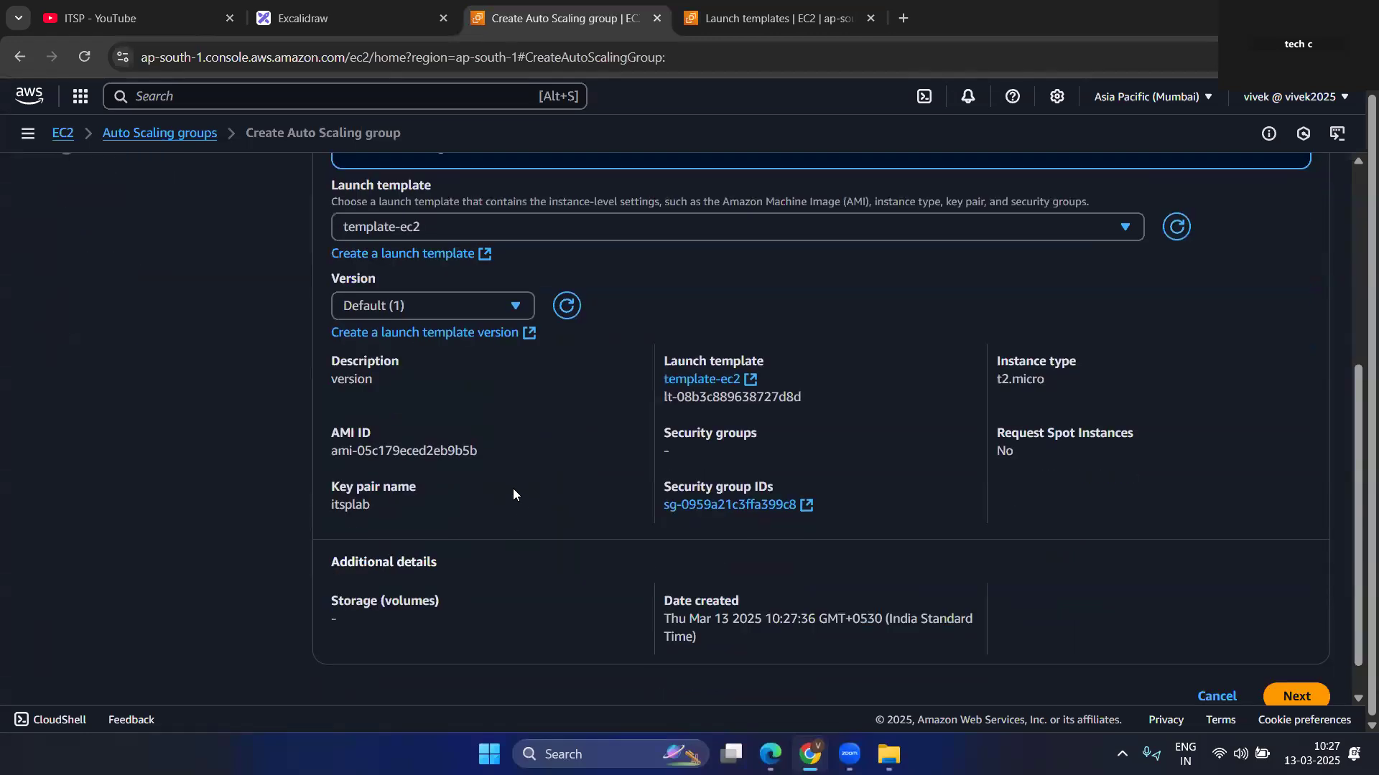
scroll(512, 488, "up", 1)
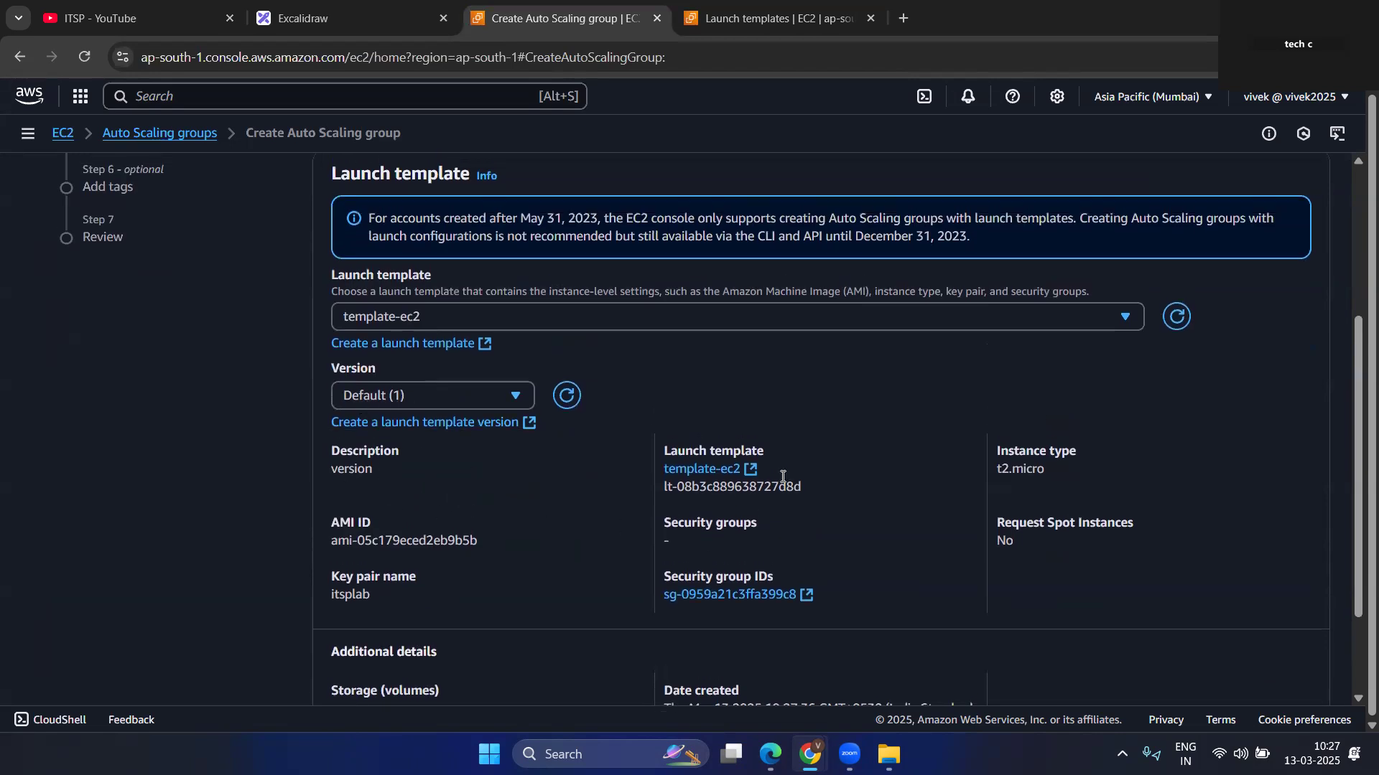
scroll(562, 534, "down", 2)
left_click(1313, 668)
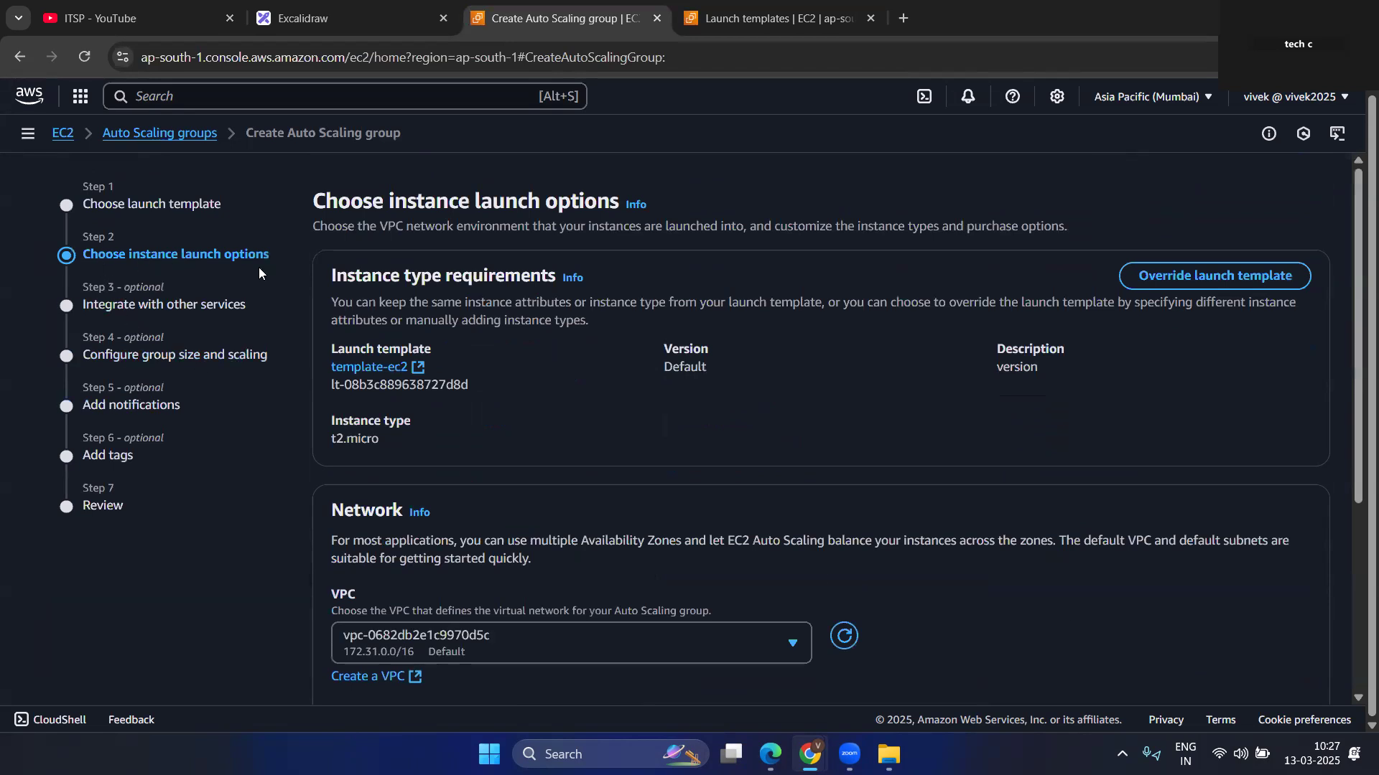
Keep the default VPC and add the ap-south-1a, ap-south-1b and ap-south-1c subnets to the Auto Scaling group's network.
scroll(478, 399, "down", 2)
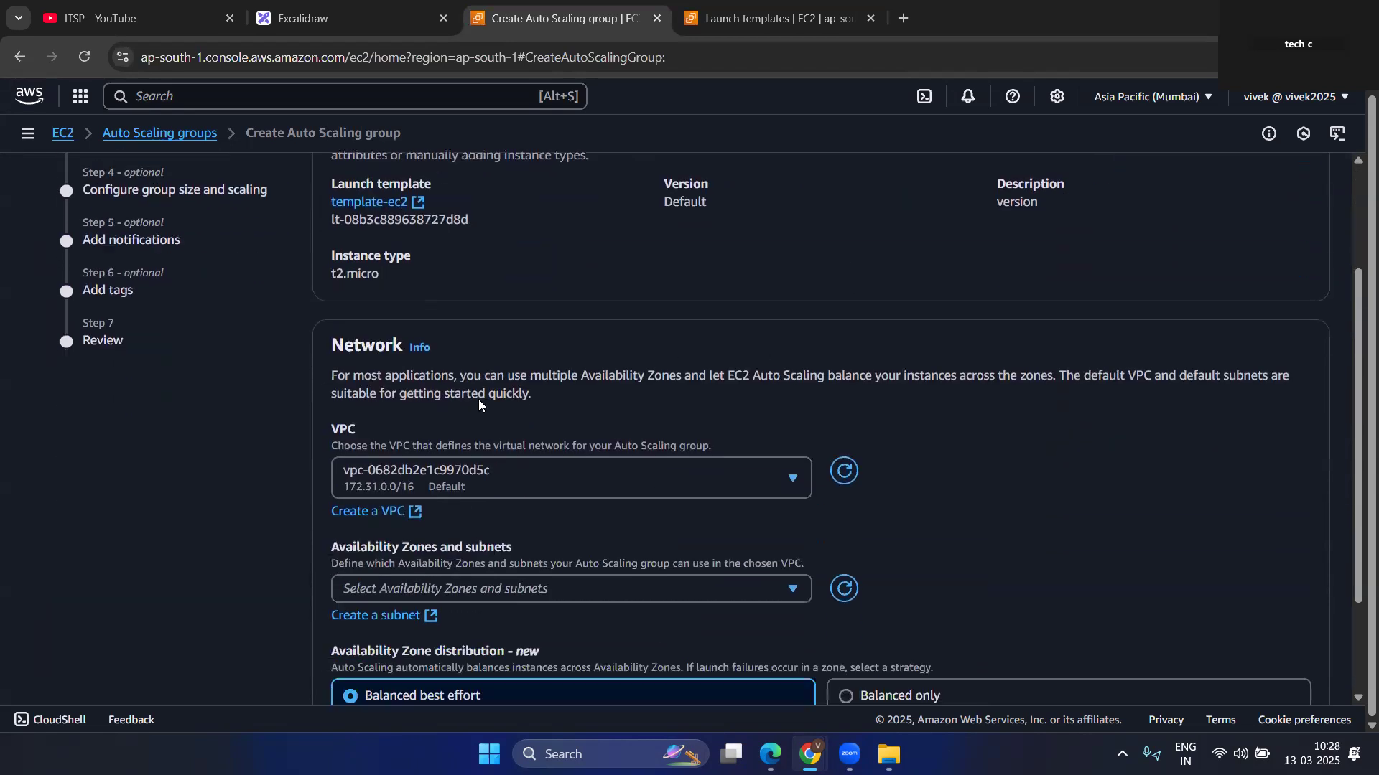
scroll(410, 286, "up", 1)
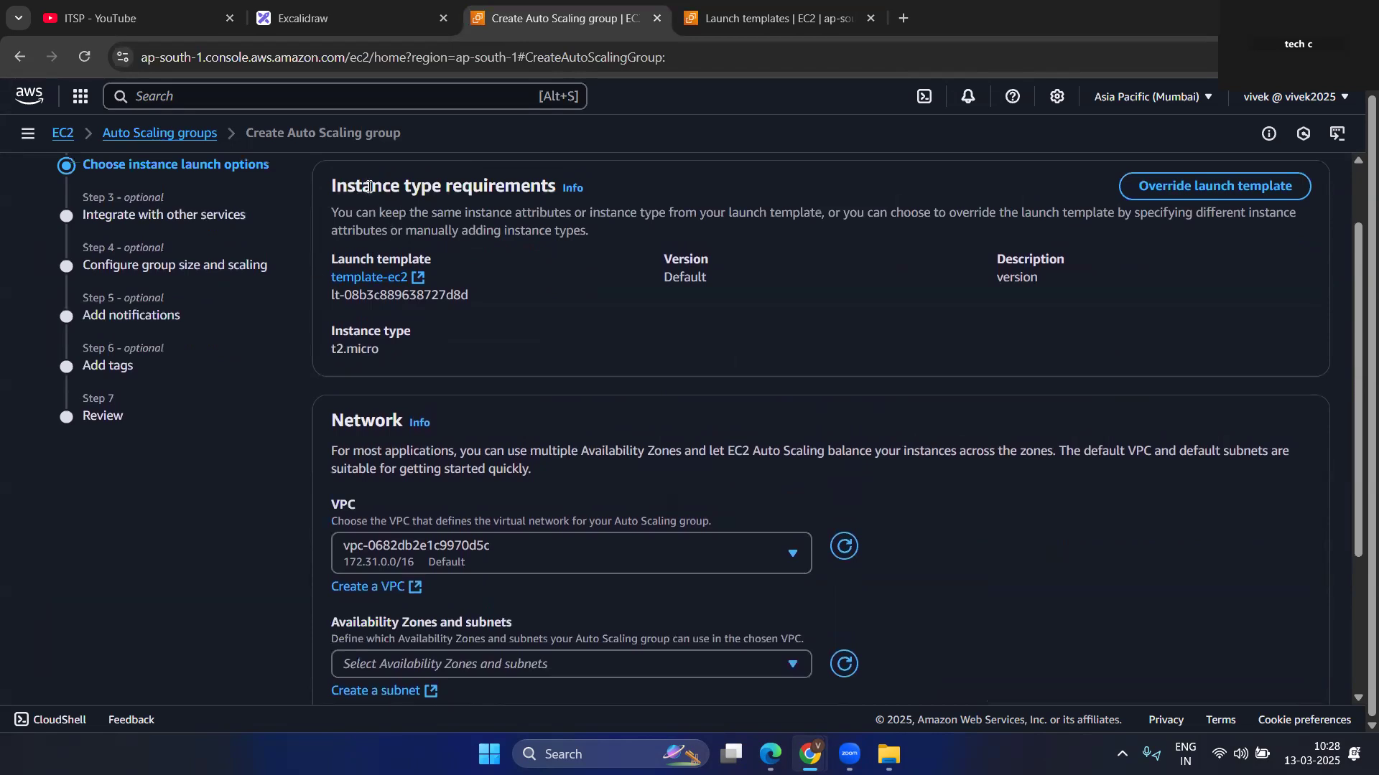
scroll(483, 349, "down", 3)
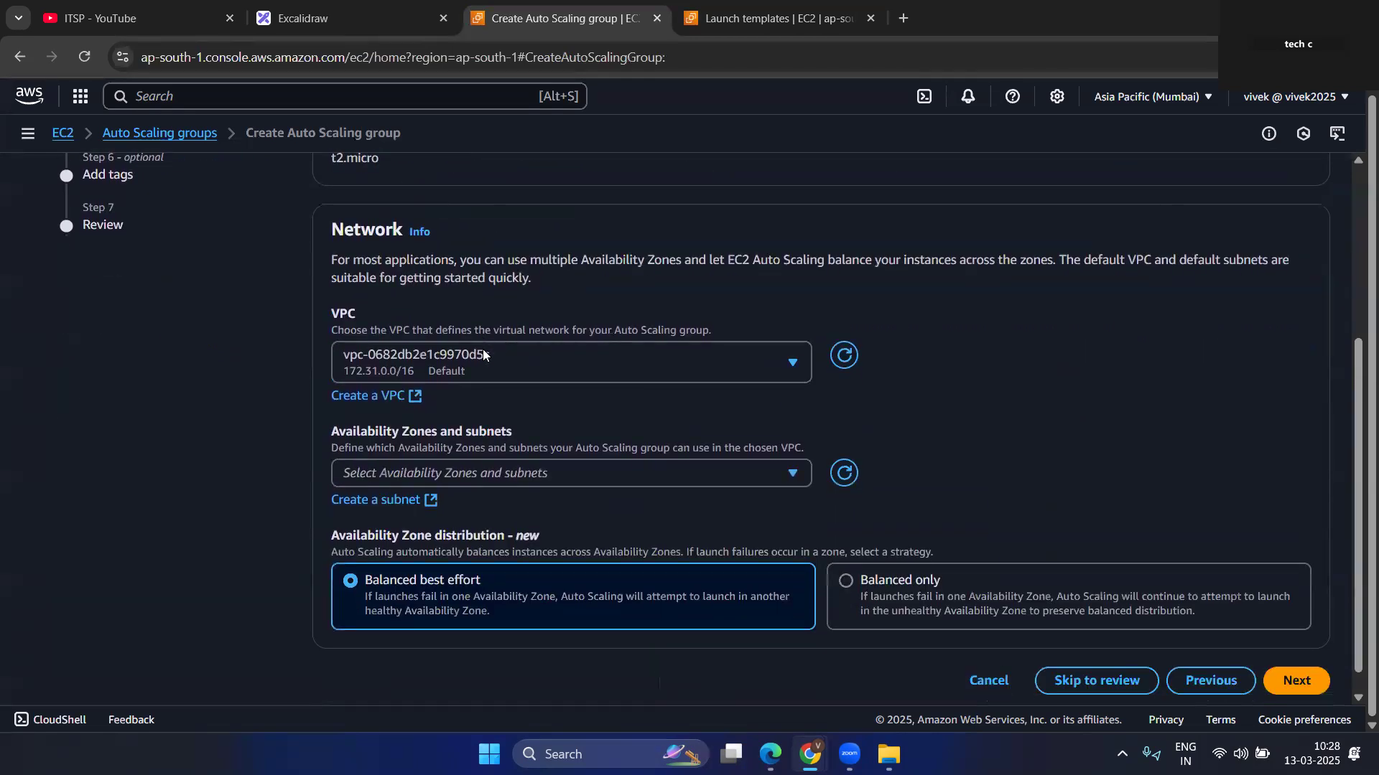
left_click(550, 348)
left_click(550, 339)
left_click(524, 448)
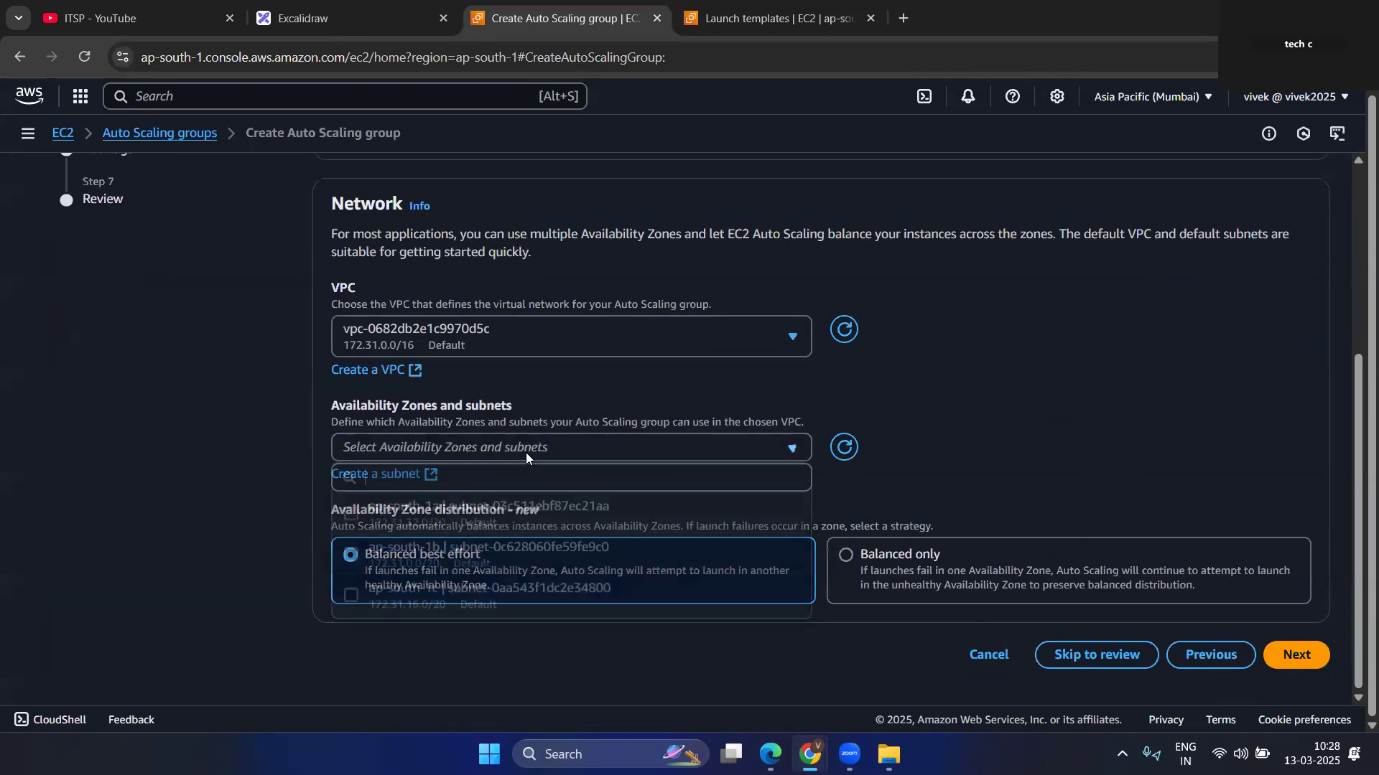
left_click(350, 516)
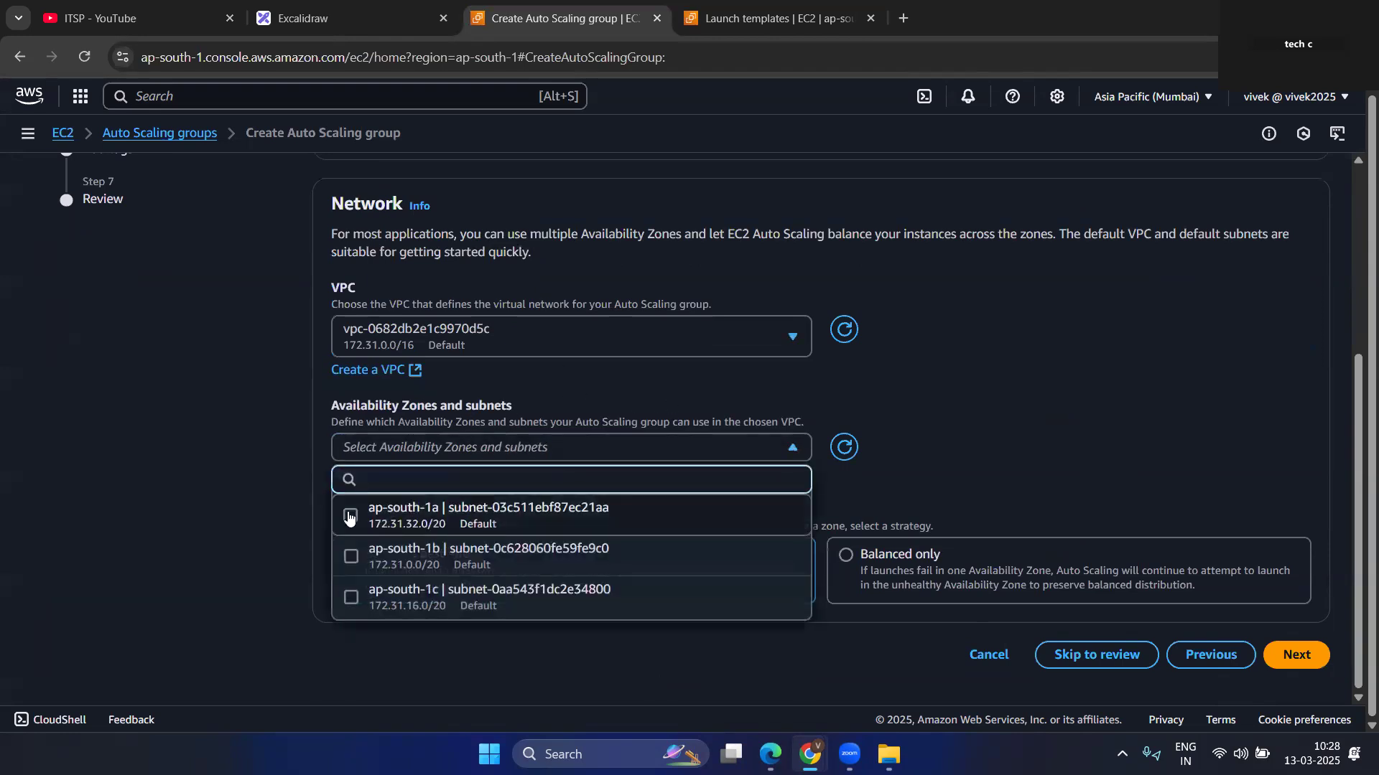
left_click(351, 556)
left_click(350, 597)
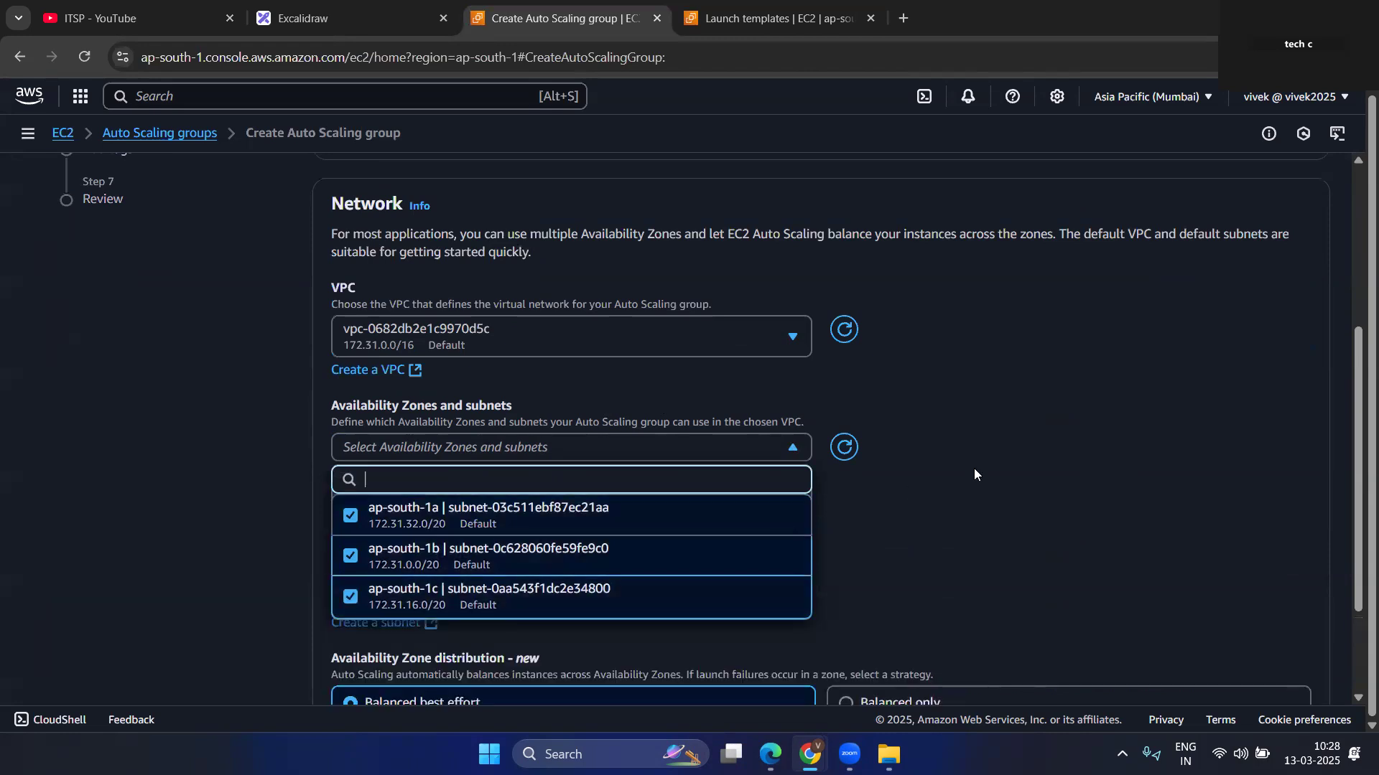
left_click(1003, 528)
scroll(1014, 527, "down", 2)
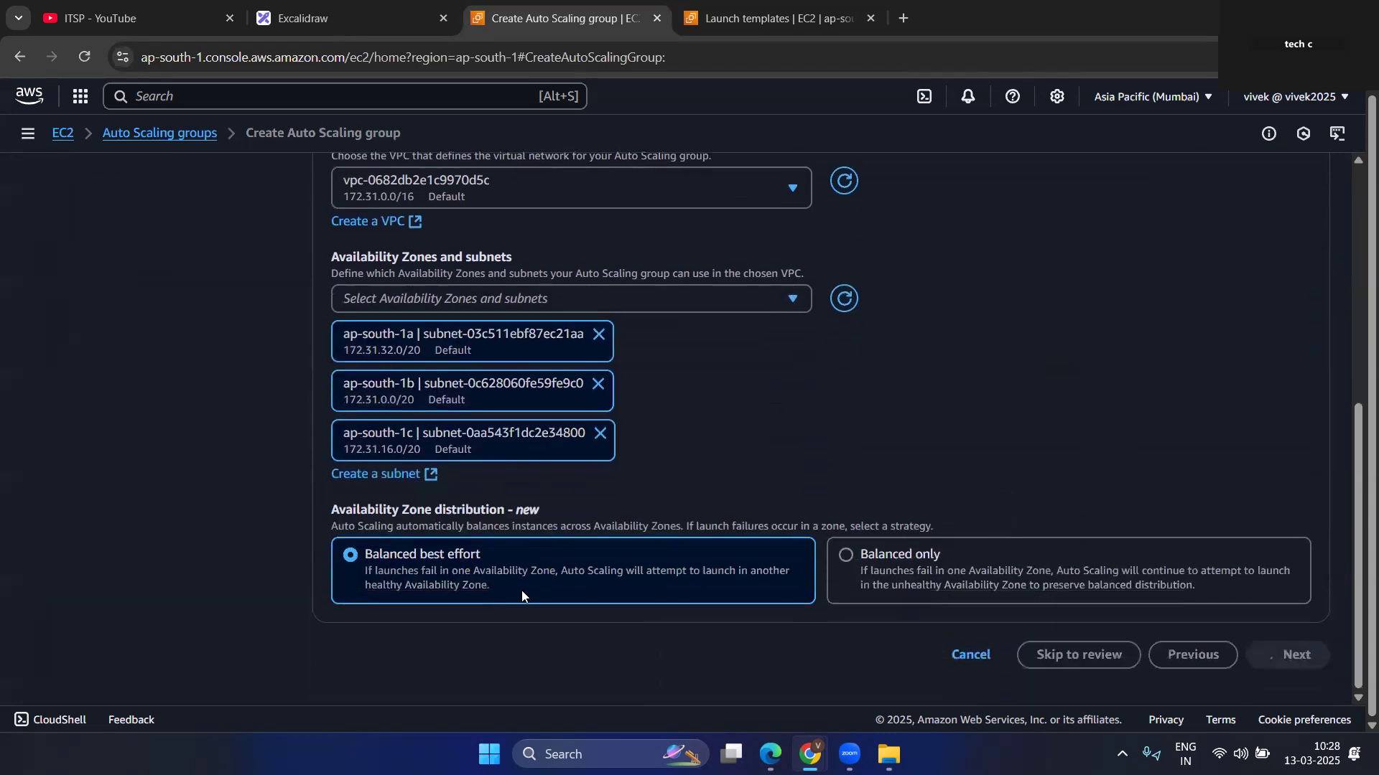
Examine the Availability Zone distribution, the instance type requirements and the entry in the Launch Templates list.
scroll(414, 505, "down", 2)
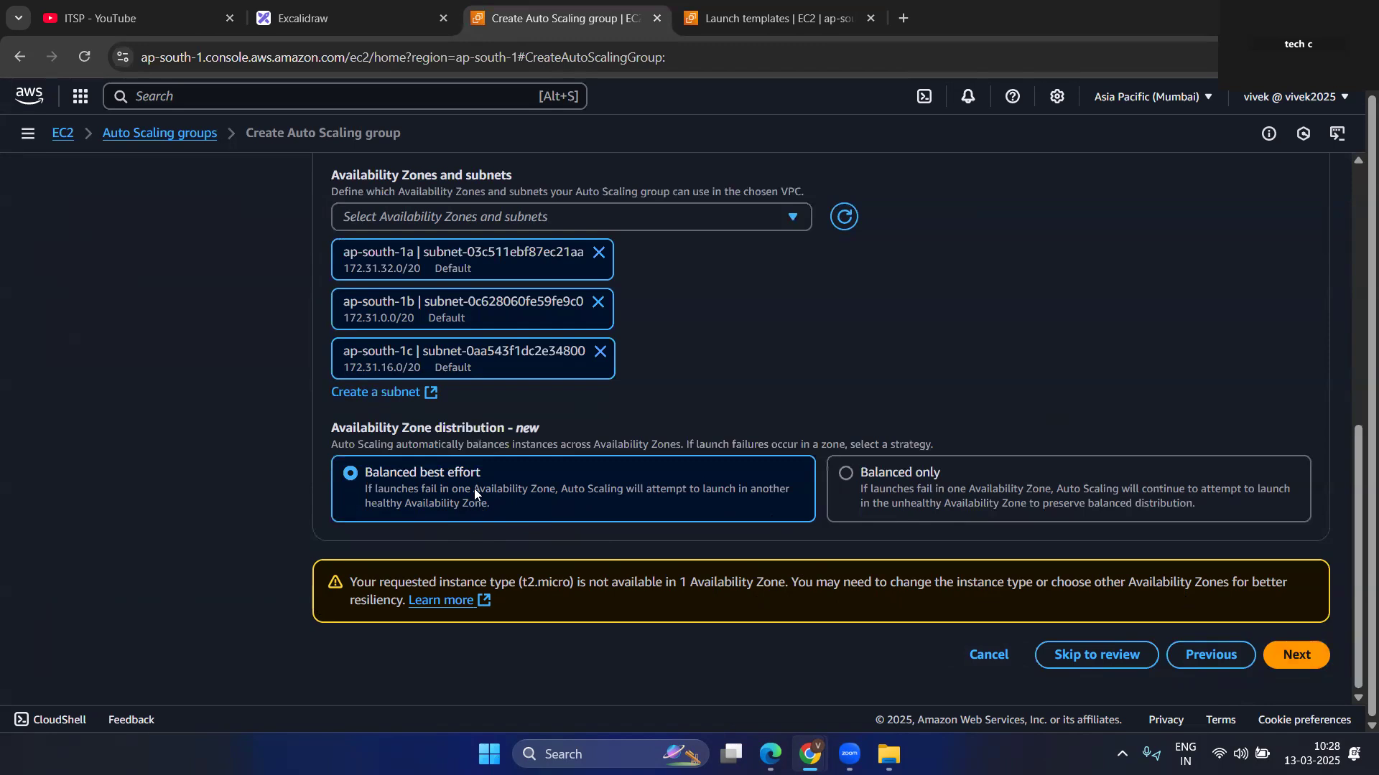
scroll(789, 370, "up", 2)
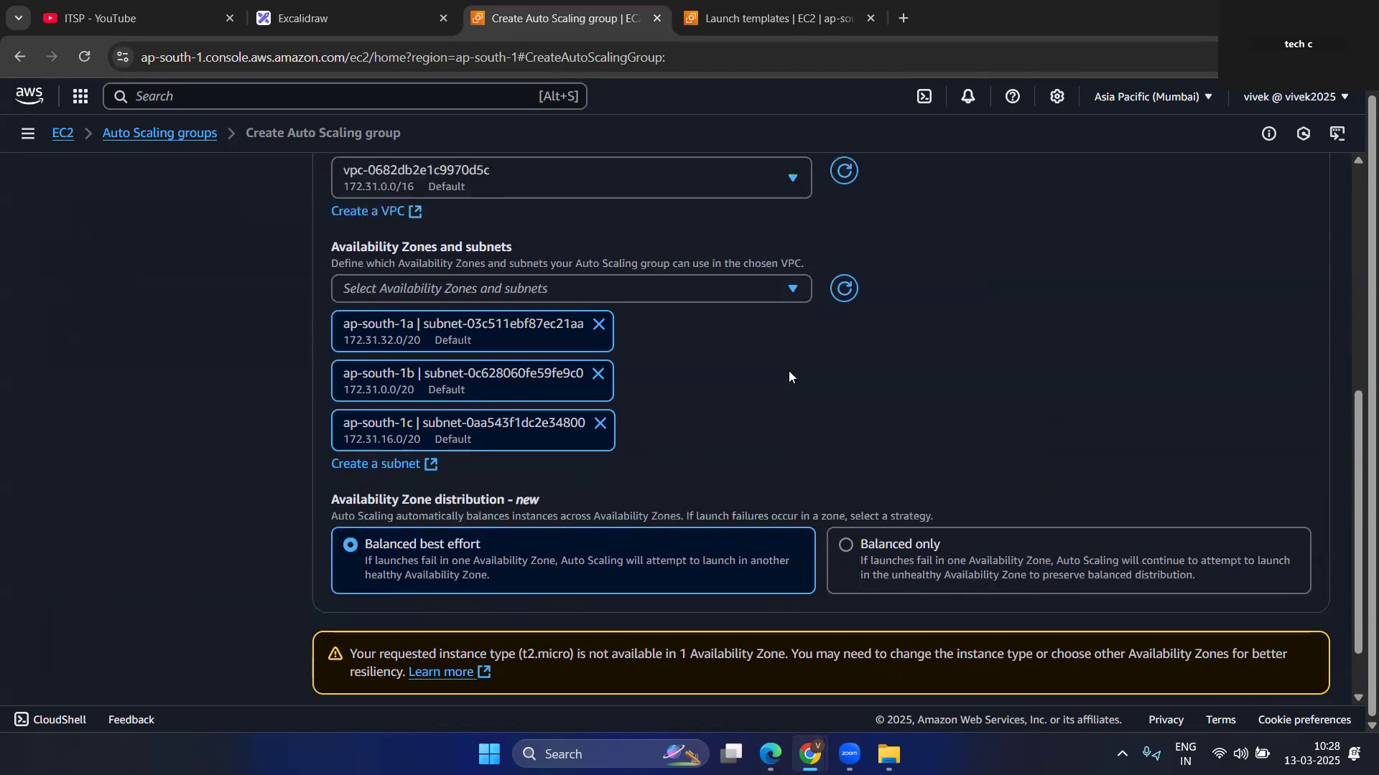
left_click(752, 8)
left_click(564, 18)
scroll(609, 430, "up", 5)
scroll(609, 435, "up", 1)
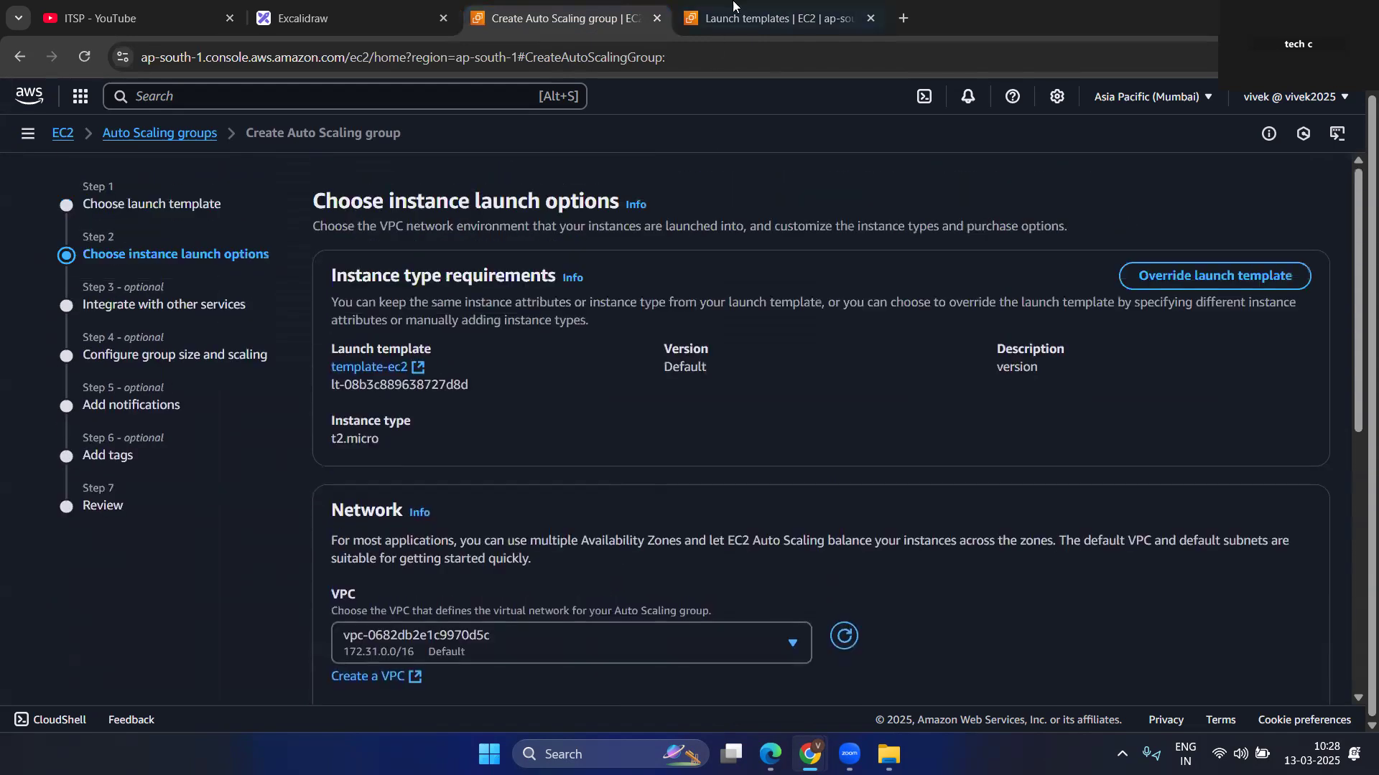
left_click(779, 18)
left_click_drag(919, 300, 1110, 306)
scroll(481, 270, "left", 5)
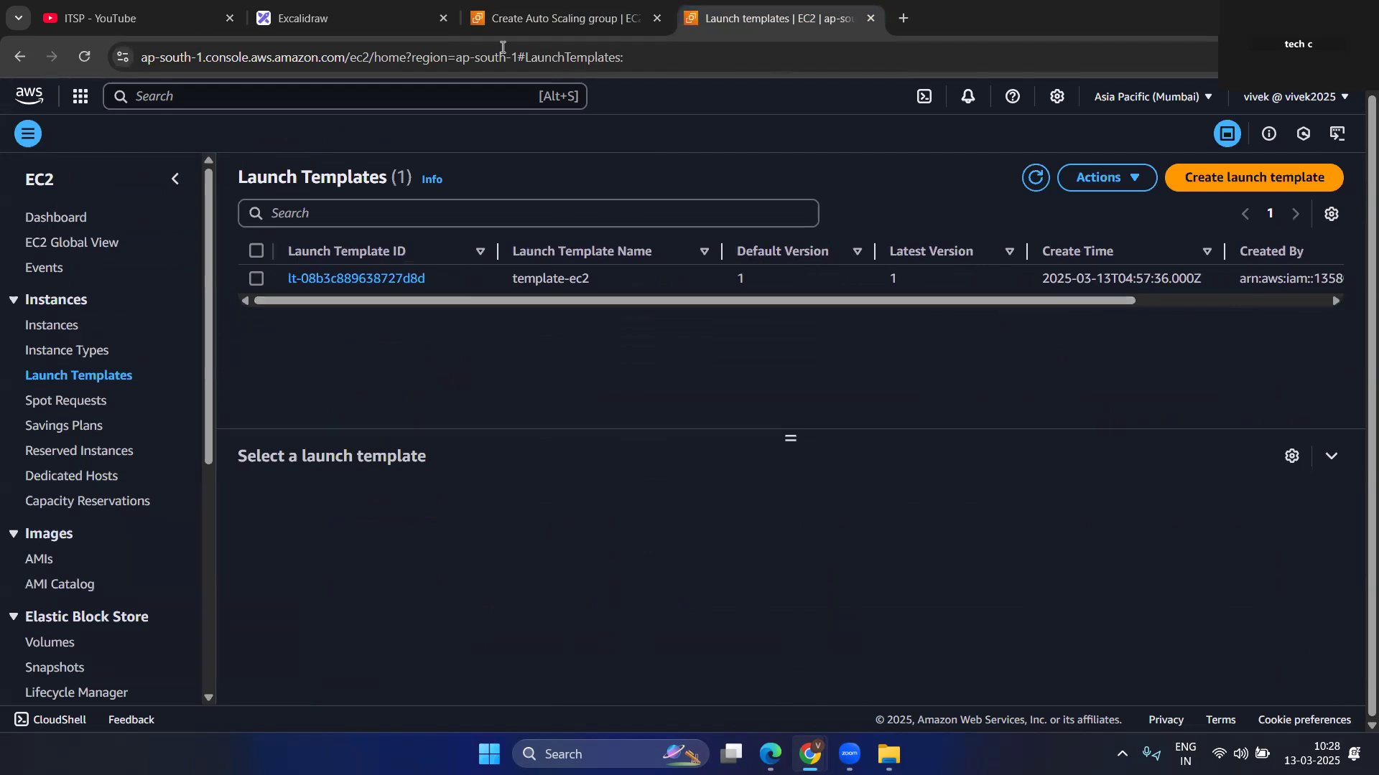
Return to the Auto Scaling group form and continue to service integration with Balanced best effort distribution.
left_click(557, 18)
scroll(657, 598, "down", 6)
scroll(657, 599, "down", 2)
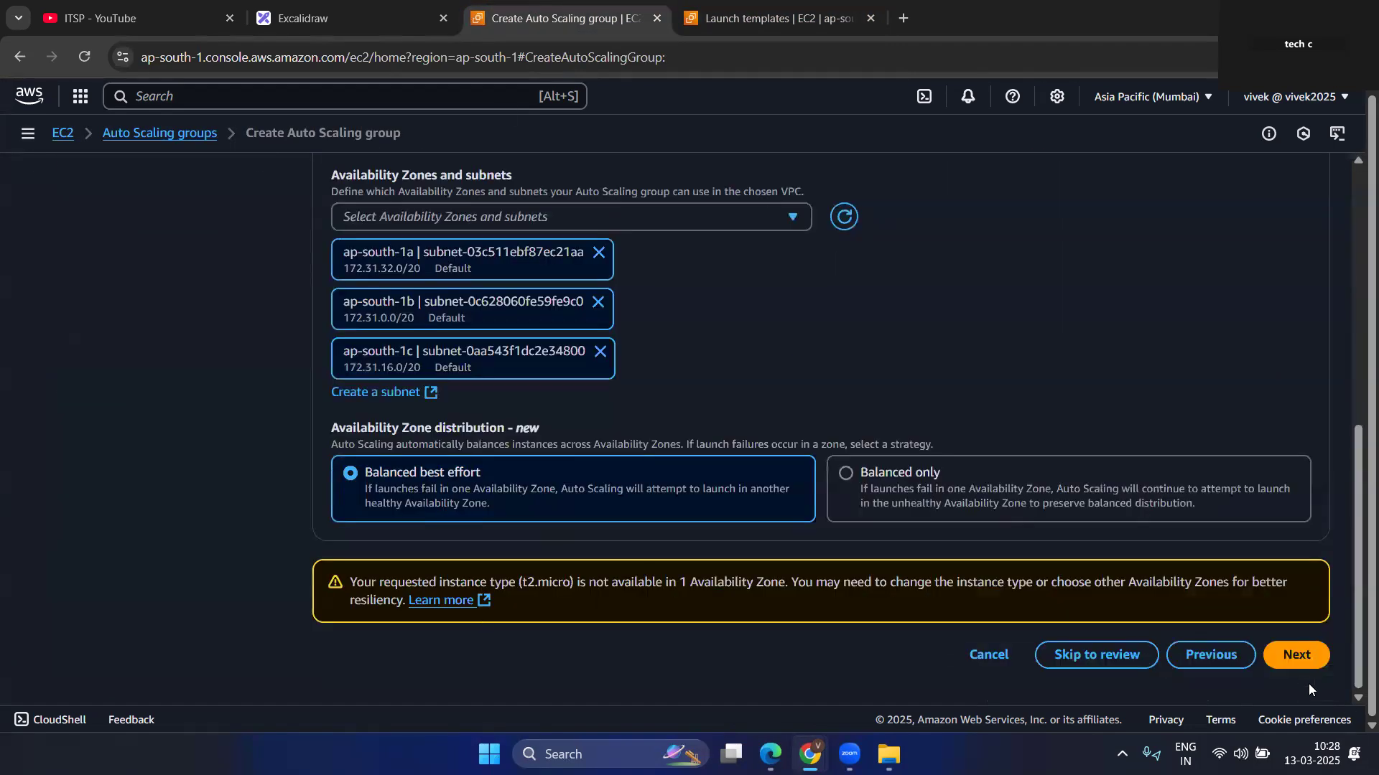
left_click(1296, 655)
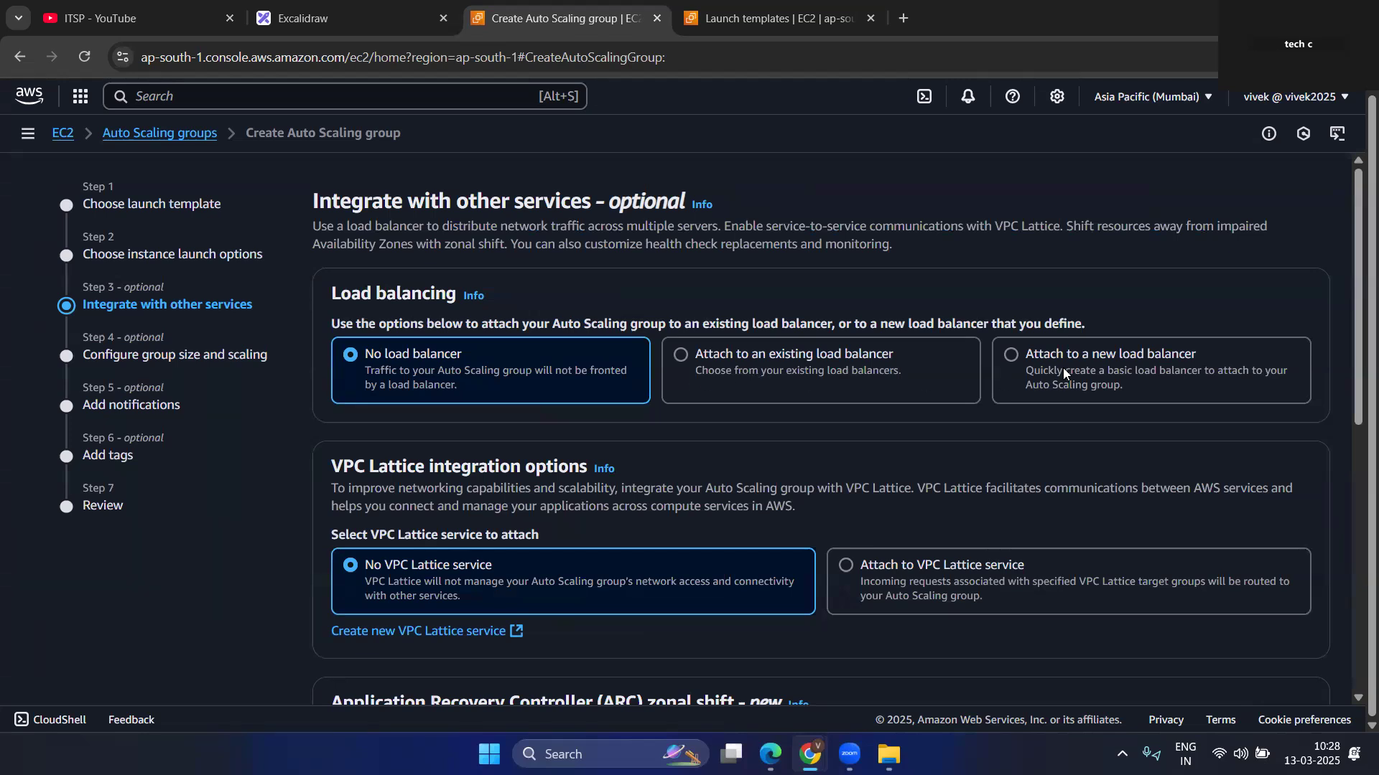
Keep No load balancer, No VPC Lattice service and the 300-second health check grace period, and continue to group size and scaling.
scroll(493, 430, "down", 4)
scroll(397, 377, "up", 2)
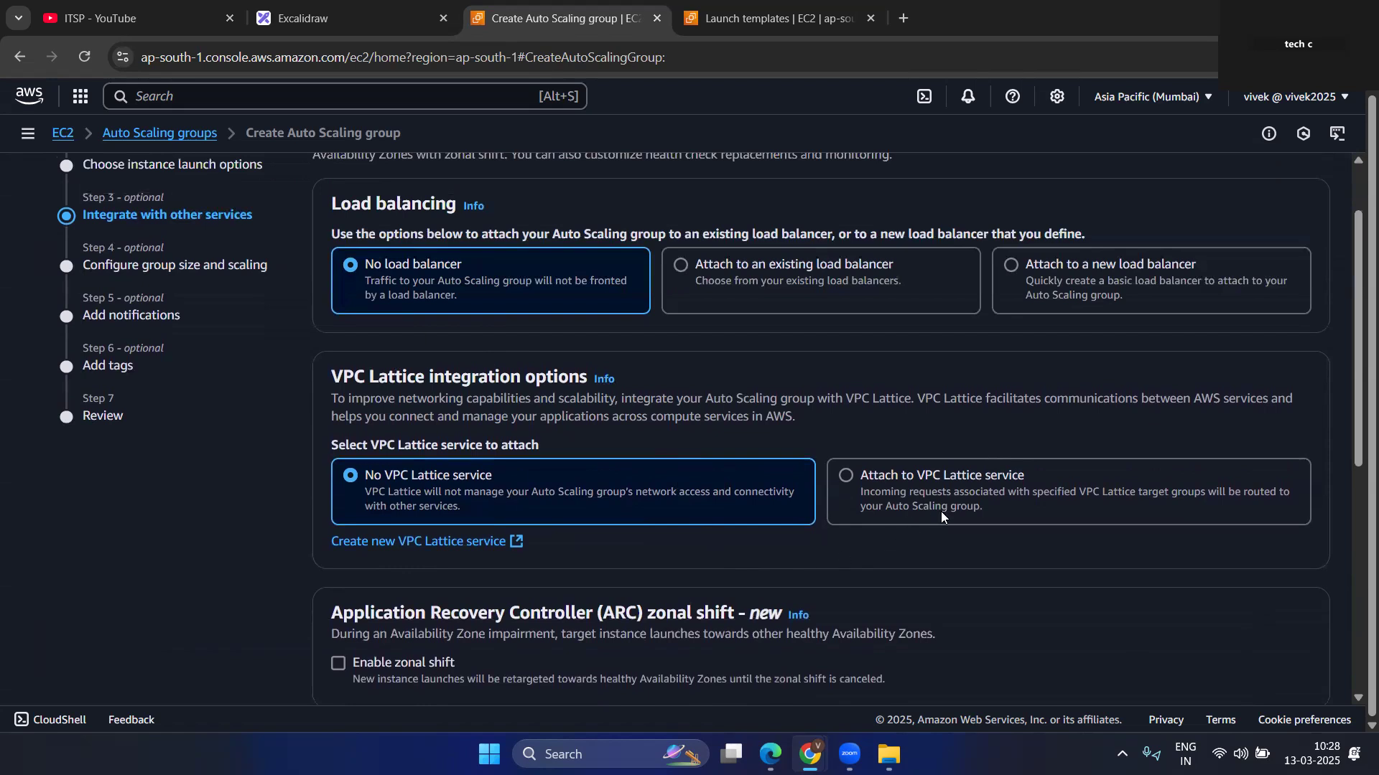
scroll(431, 505, "down", 2)
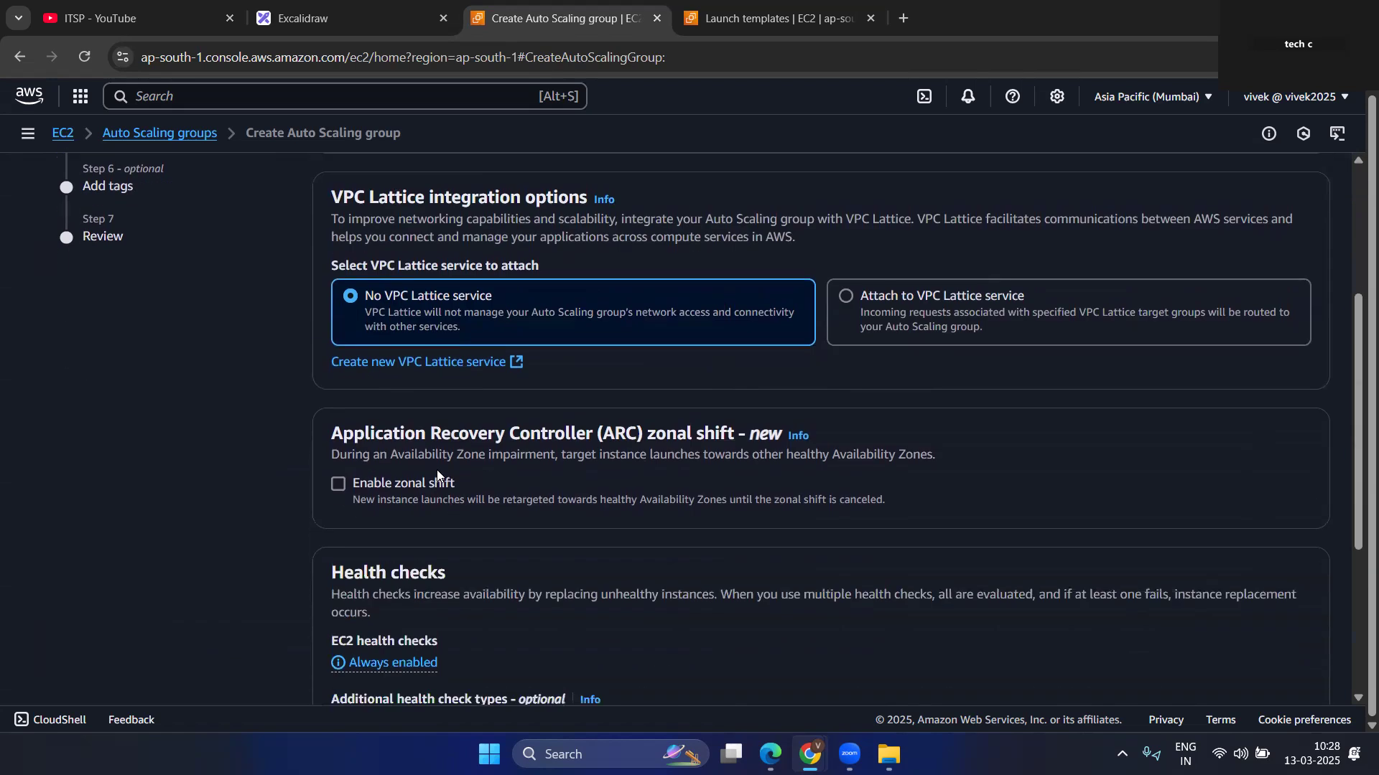
scroll(365, 502, "down", 3)
scroll(451, 493, "up", 6)
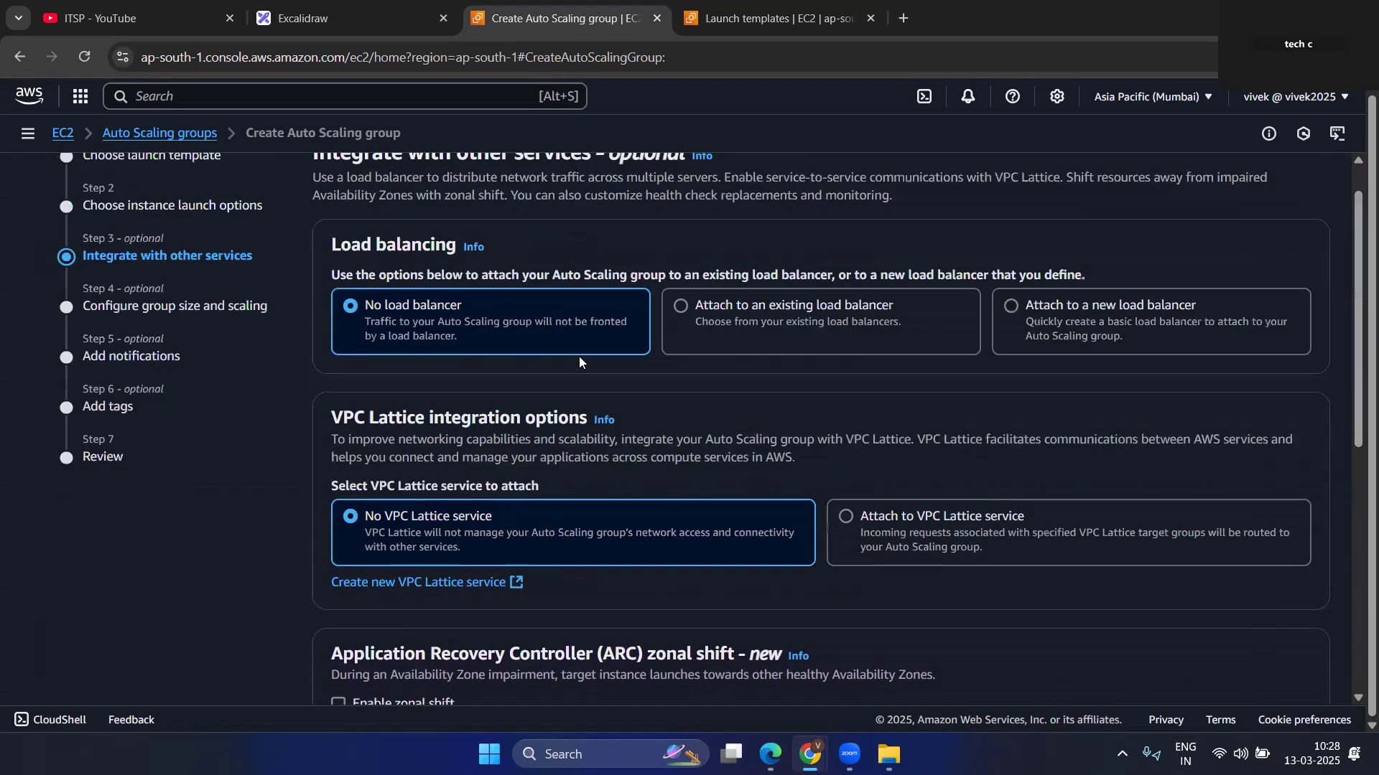
scroll(721, 443, "down", 6)
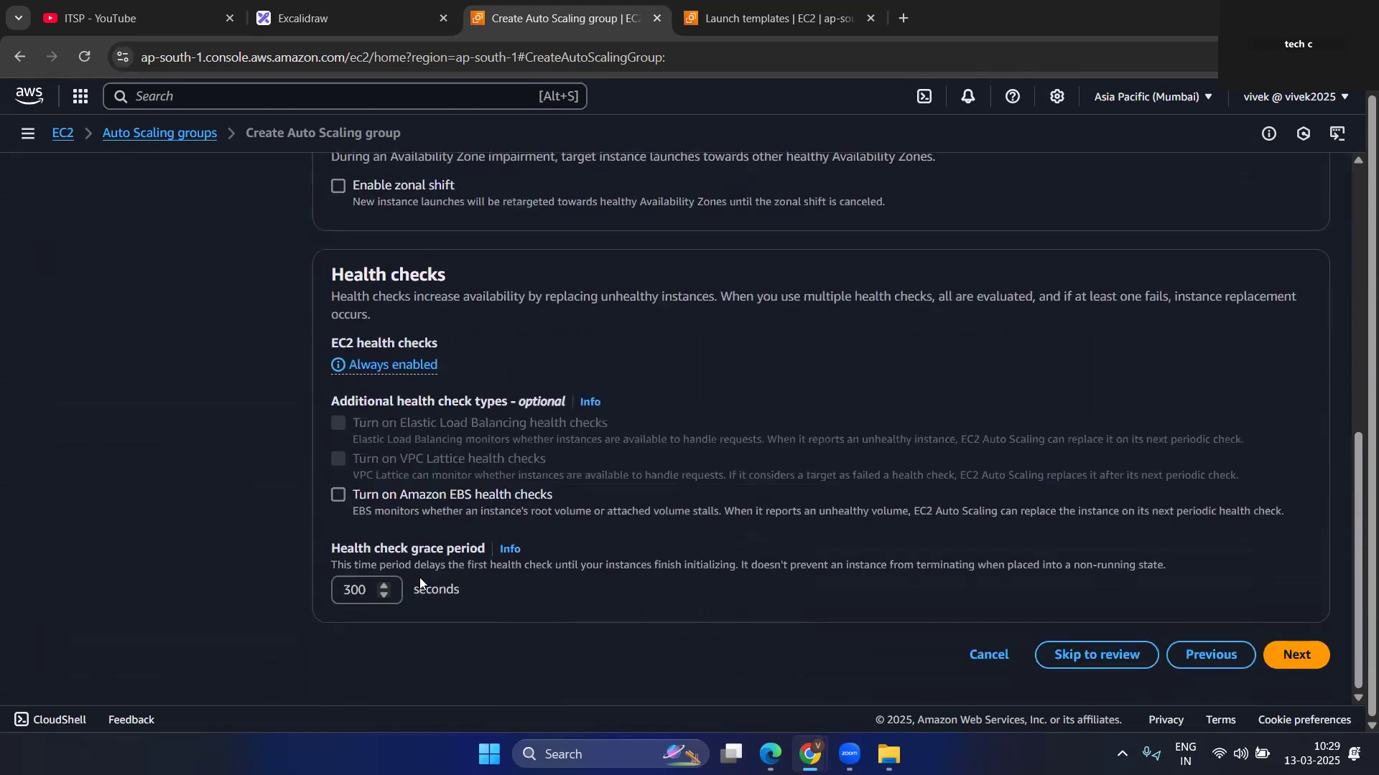
scroll(431, 277, "up", 1)
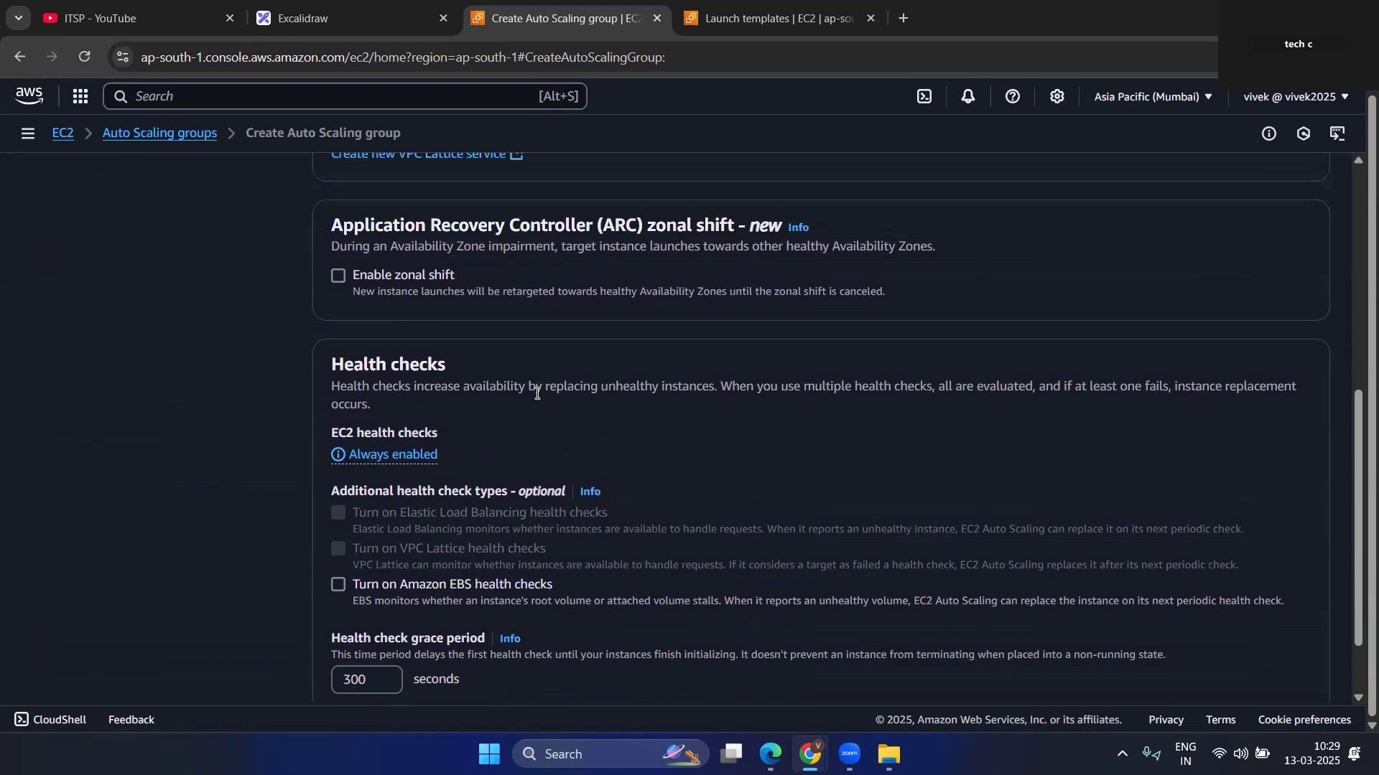
scroll(437, 303, "down", 1)
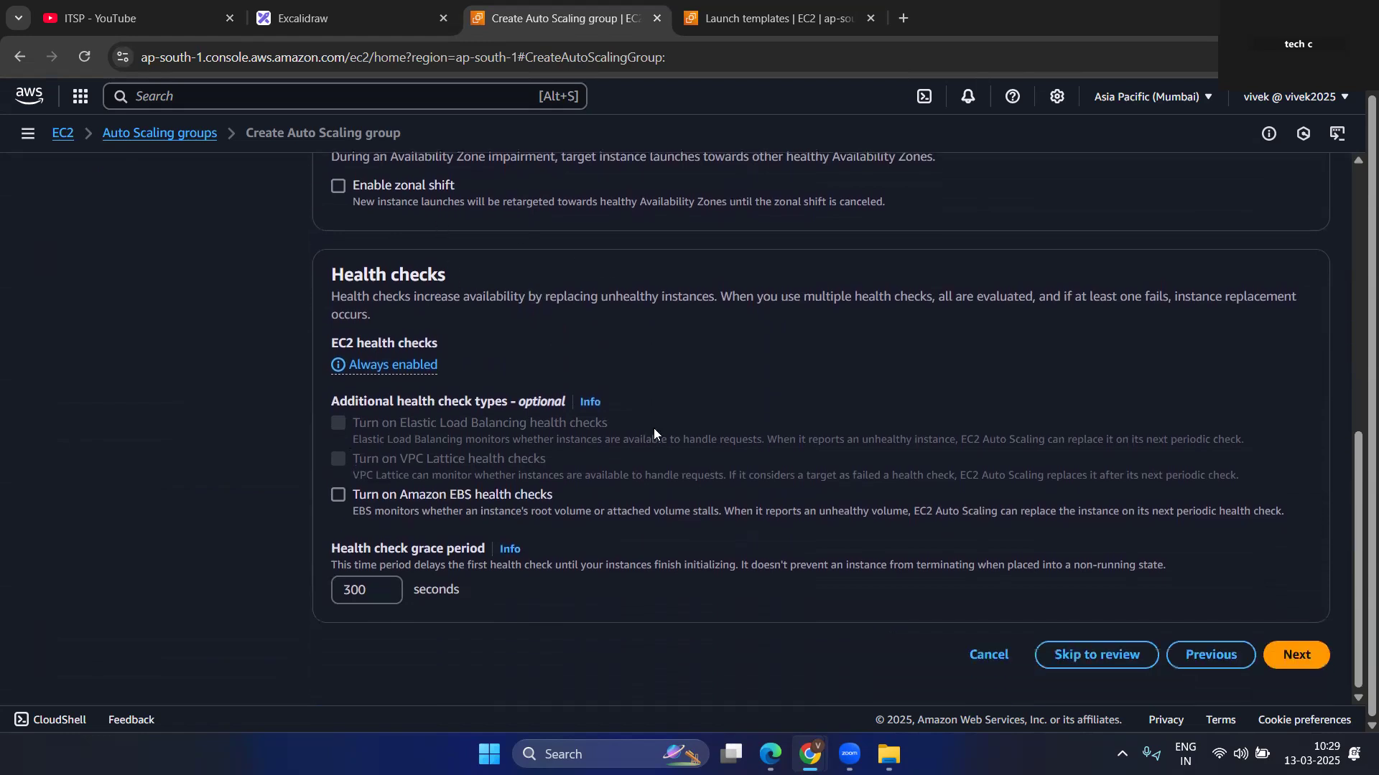
left_click(1300, 655)
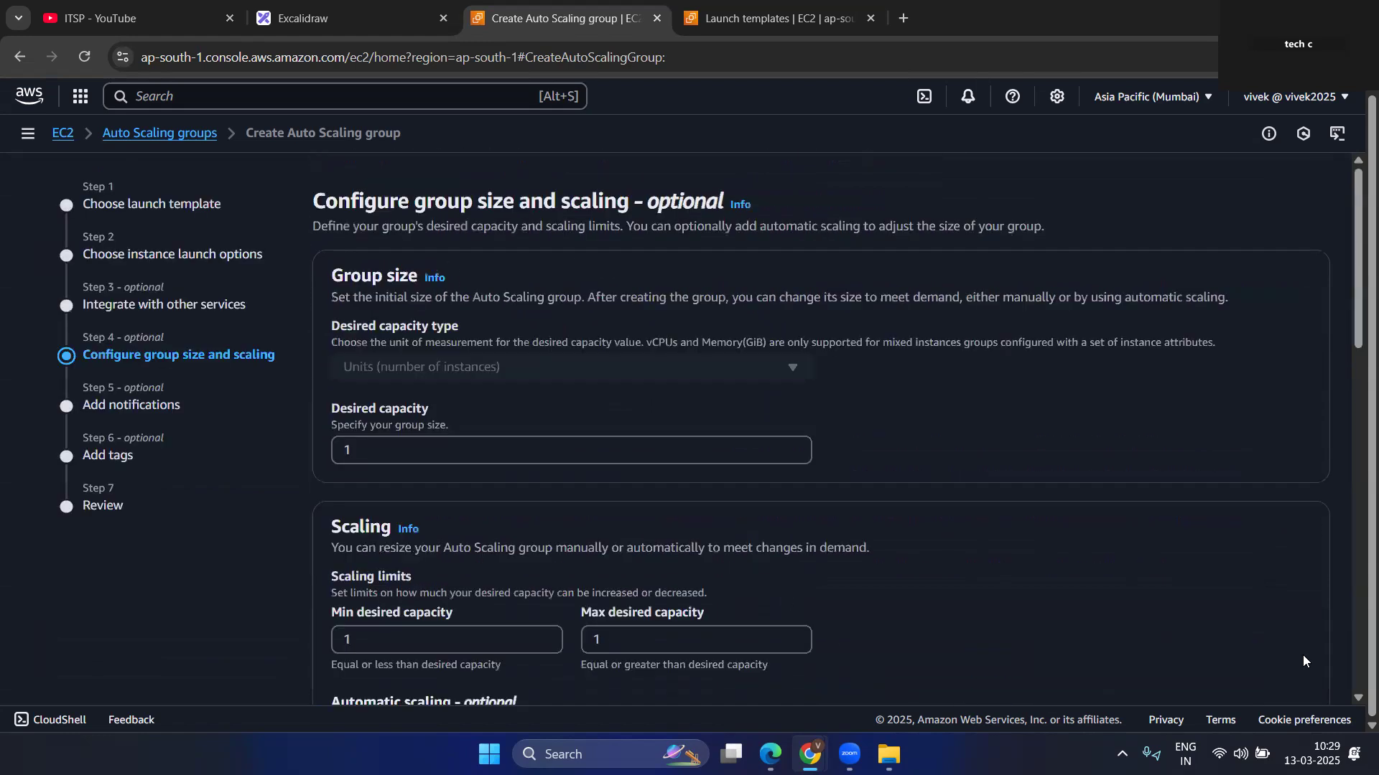
Set the Auto Scaling group's desired capacity to 4.
scroll(434, 394, "down", 3)
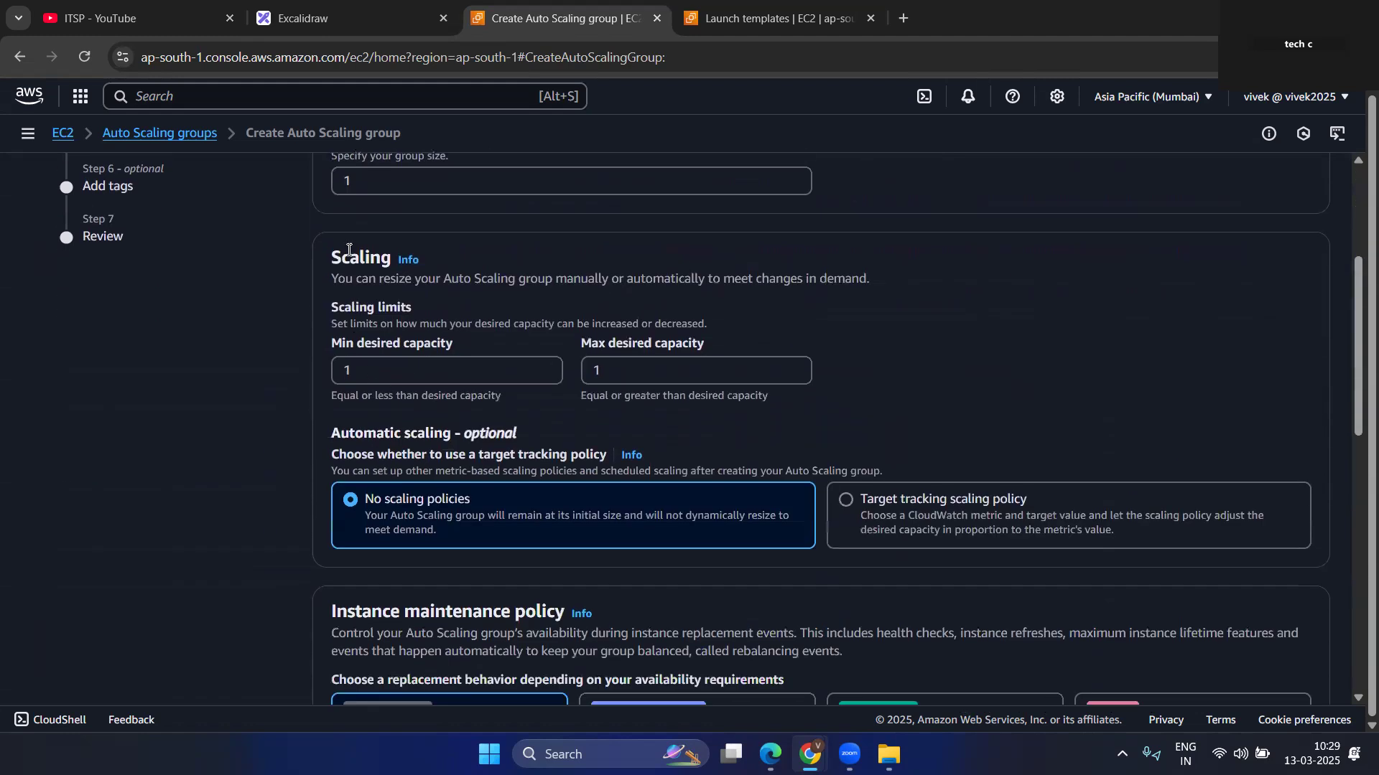
scroll(318, 341, "up", 2)
left_click_drag(332, 325, 451, 329)
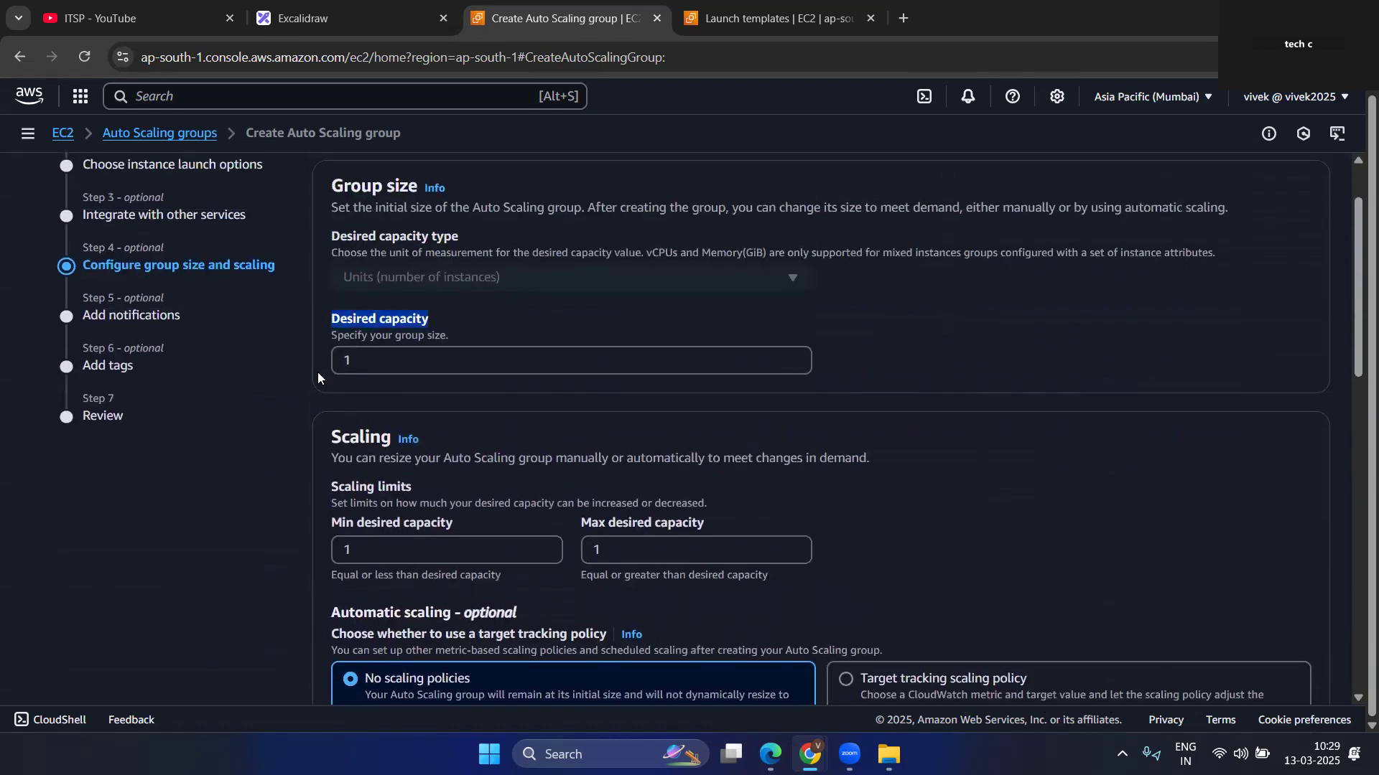
left_click(359, 358)
key("BackSpace")
type("4")
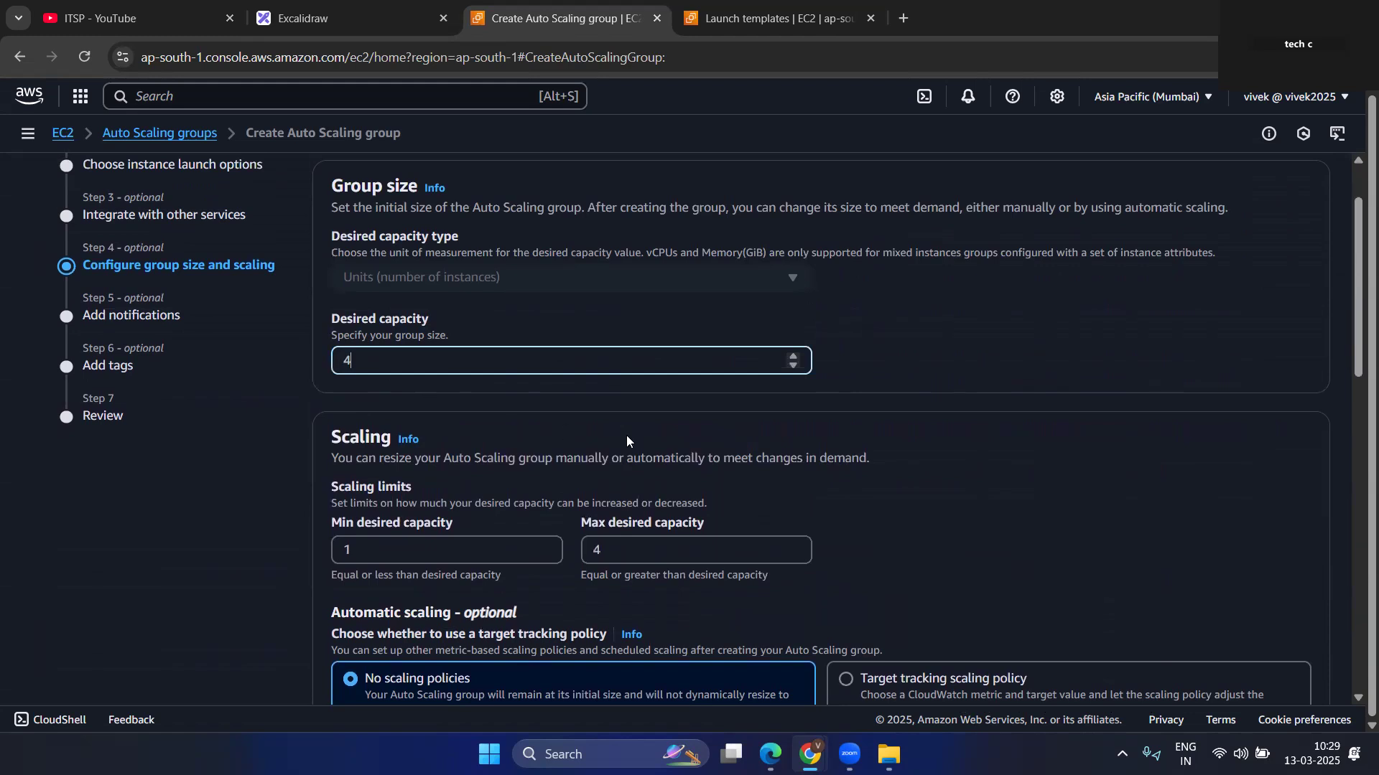
Set the scaling limits to a minimum desired capacity of 2 and a maximum of 5.
scroll(652, 420, "down", 1)
left_click(364, 467)
key("BackSpace")
type("2")
left_click(640, 467)
key("BackSpace")
type("5")
left_click(867, 471)
Keep No scaling policies, No policy for instance maintenance and the Default capacity reservation preference, and continue to notifications.
scroll(872, 471, "down", 5)
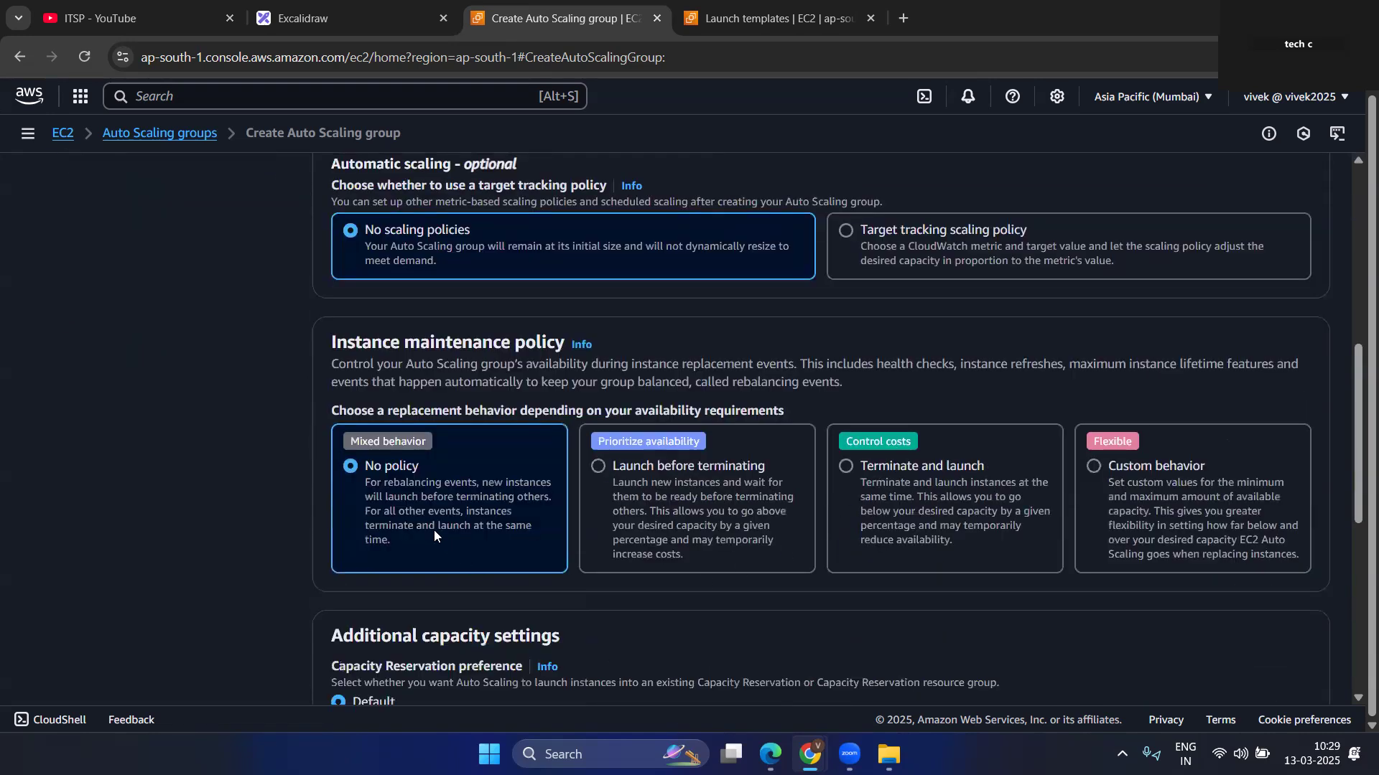
scroll(596, 501, "down", 4)
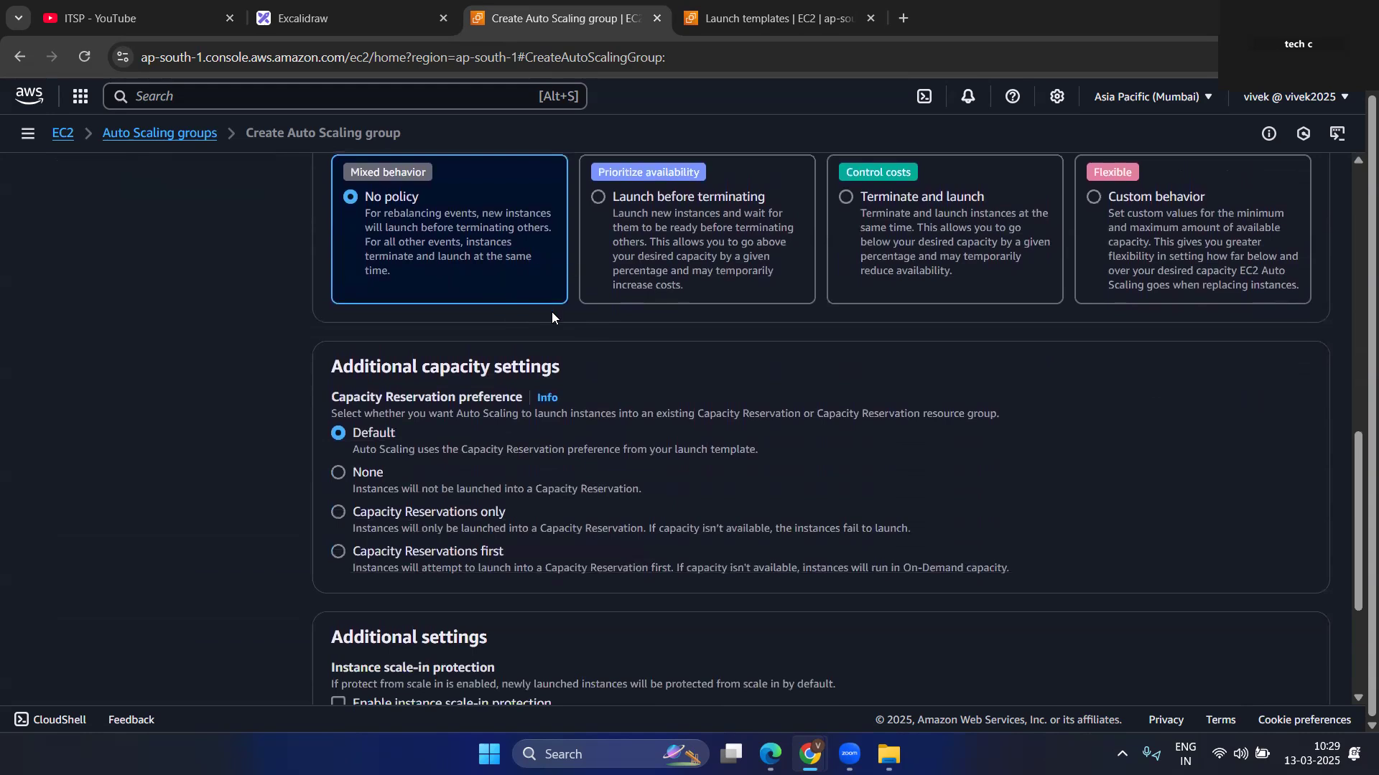
scroll(540, 525, "down", 3)
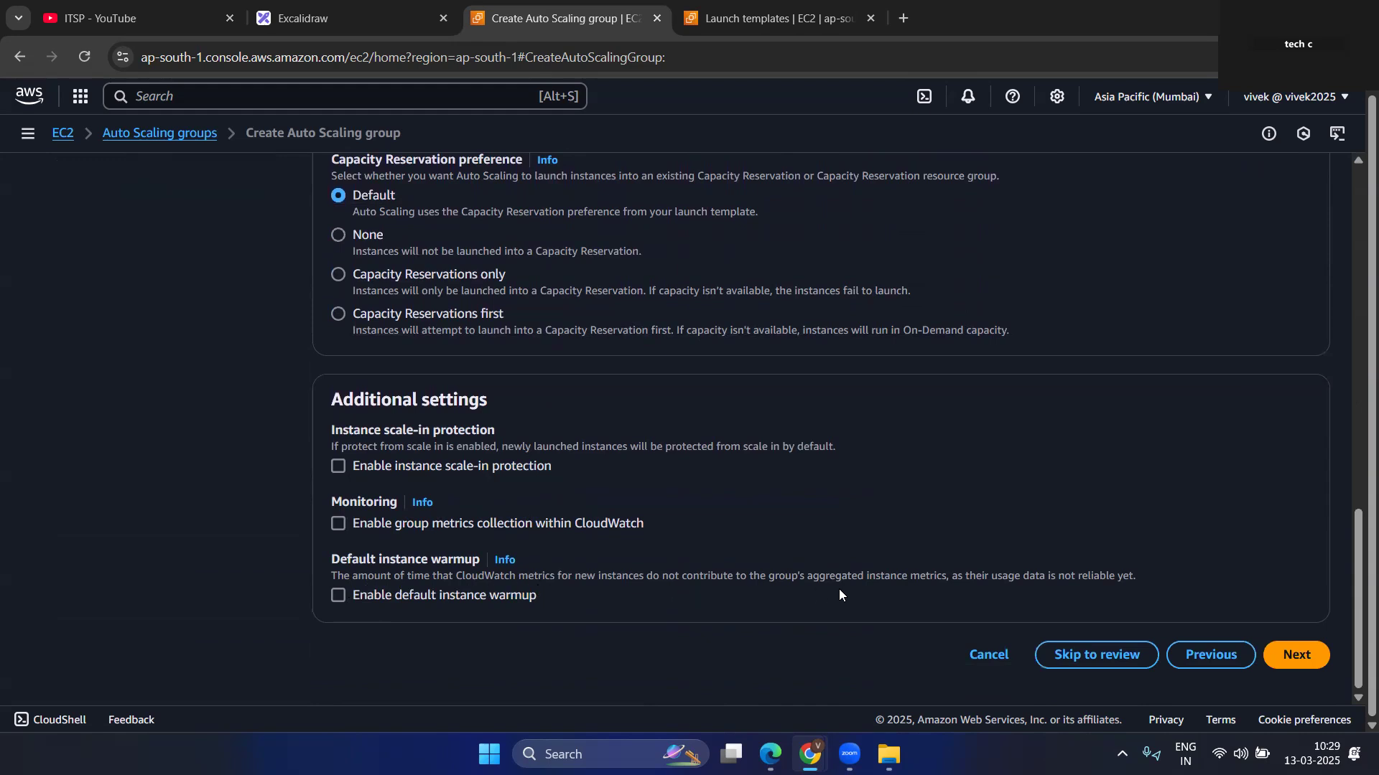
left_click(1302, 662)
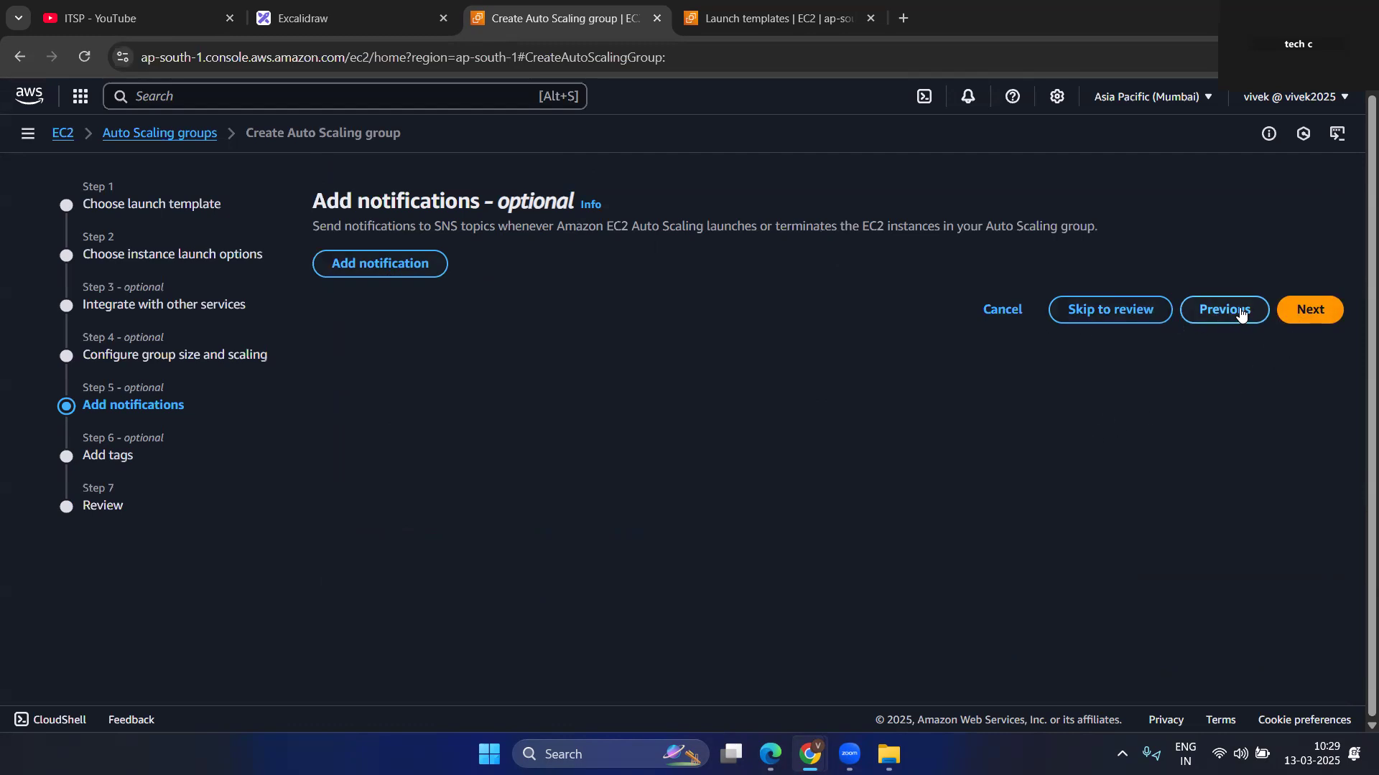
left_click(354, 268)
left_click(442, 353)
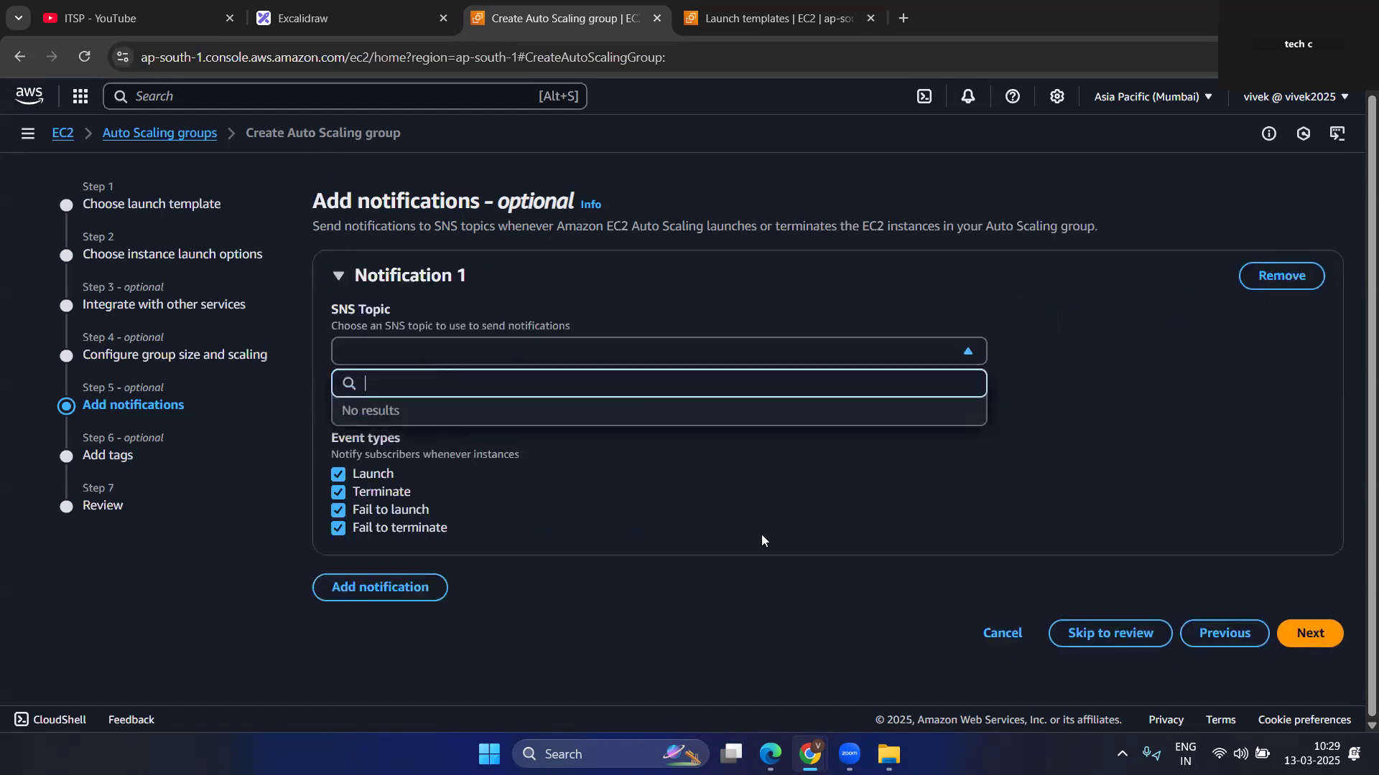
left_click(813, 533)
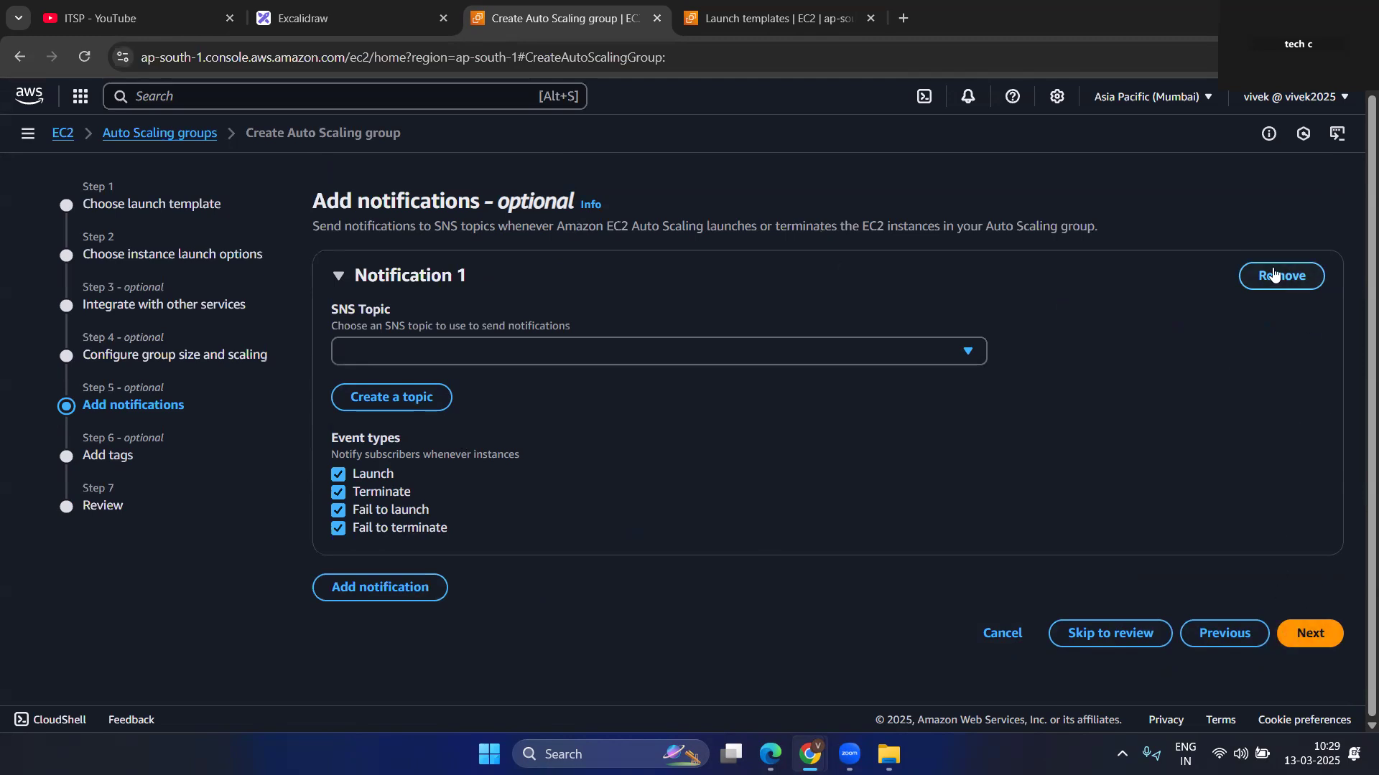
left_click(1276, 275)
Skip notifications and tags, and create the Auto Scaling group from the review page.
left_click(1303, 313)
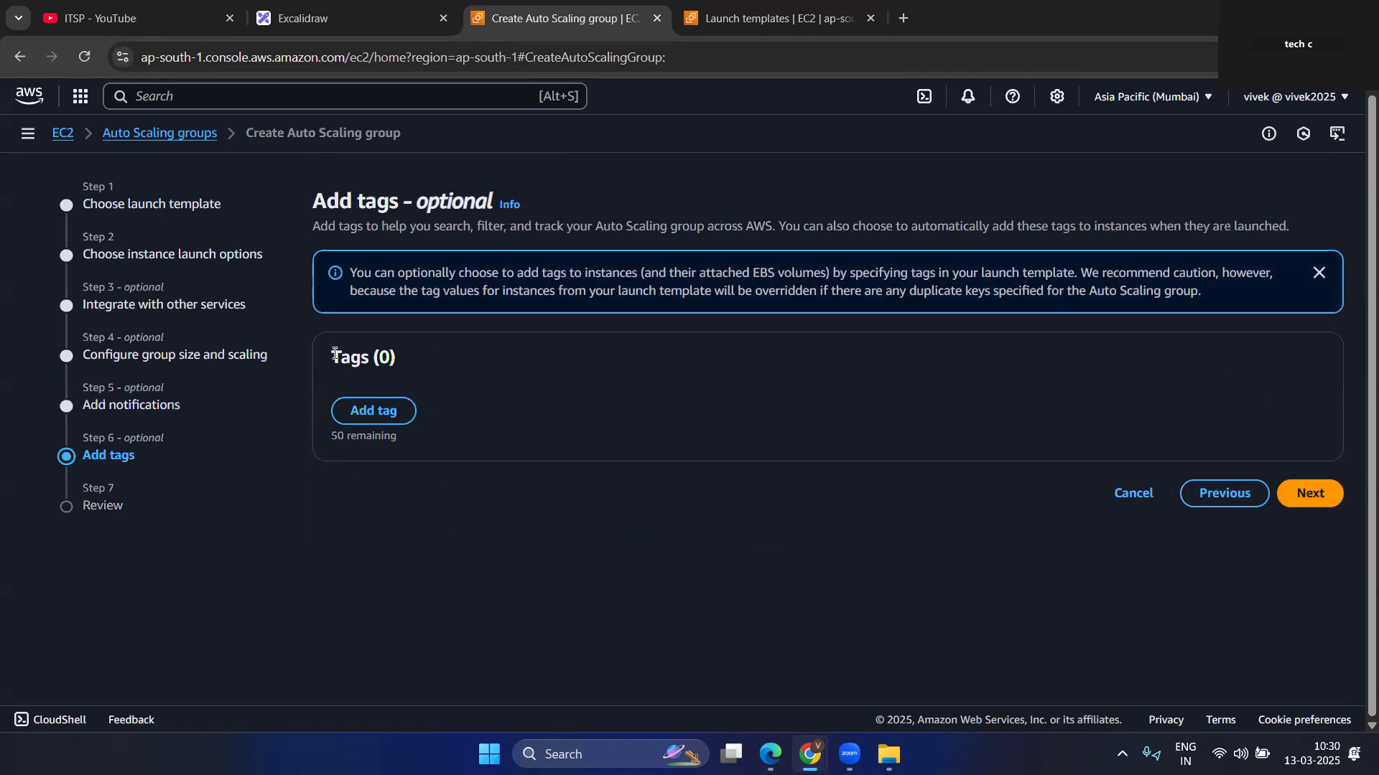
left_click(1307, 495)
scroll(721, 495, "down", 20)
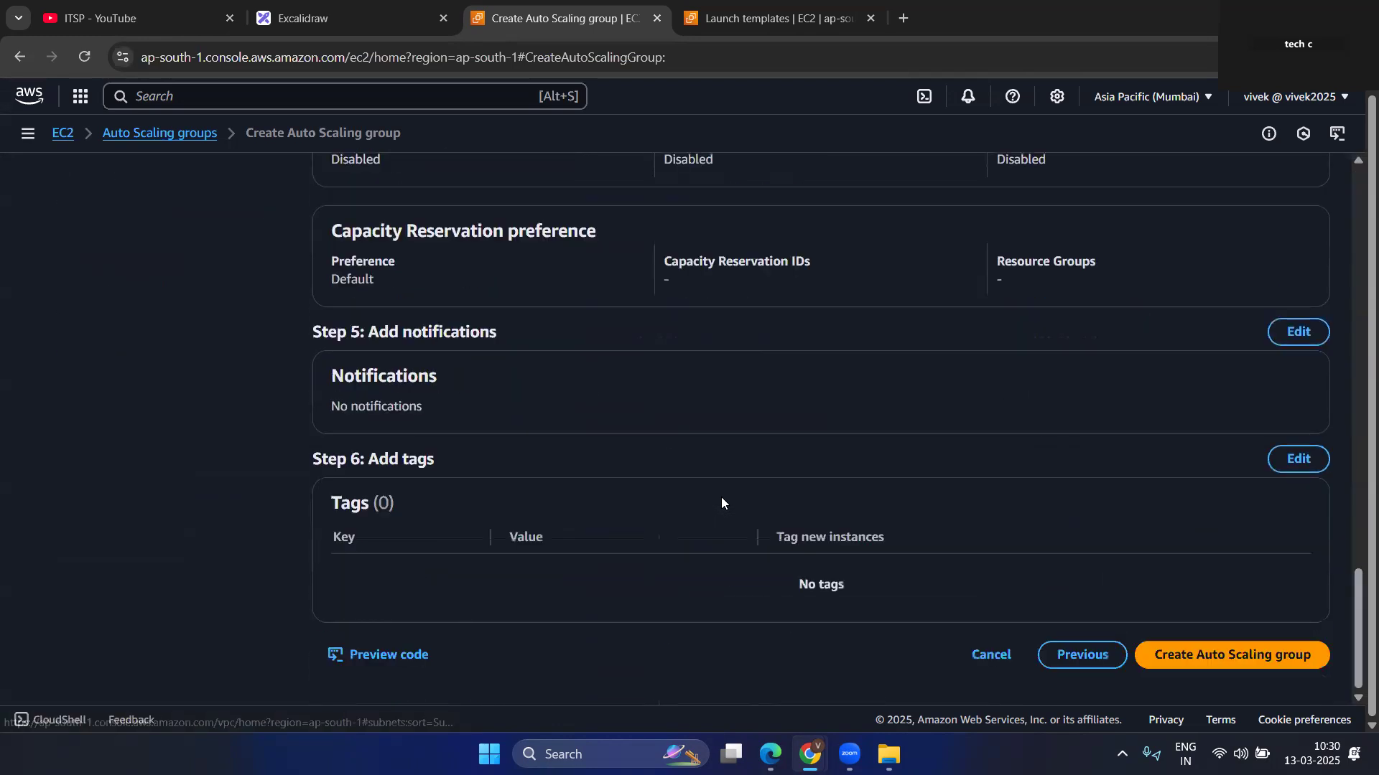
left_click(1235, 655)
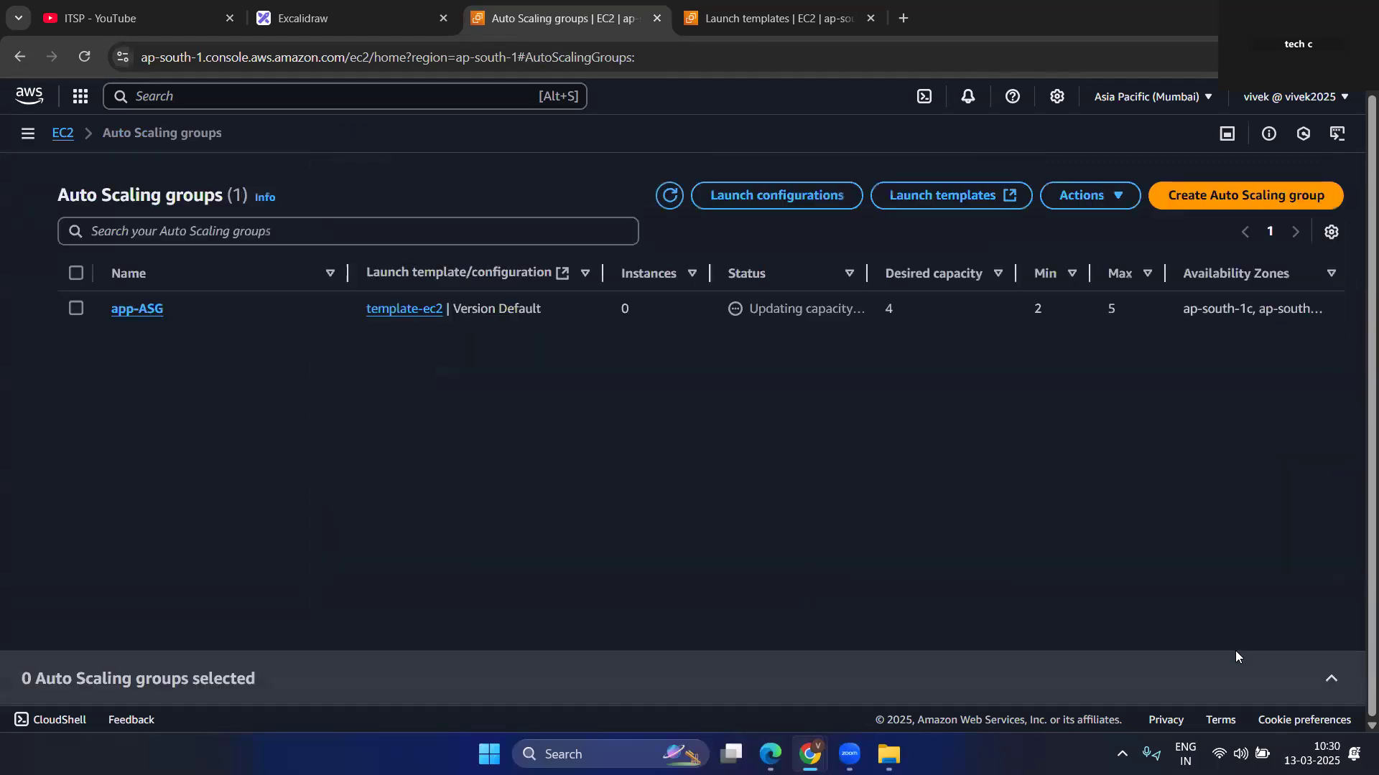
Check the launch progress of app-ASG's instances in the refreshed Auto Scaling groups and EC2 Instances lists.
left_click(669, 198)
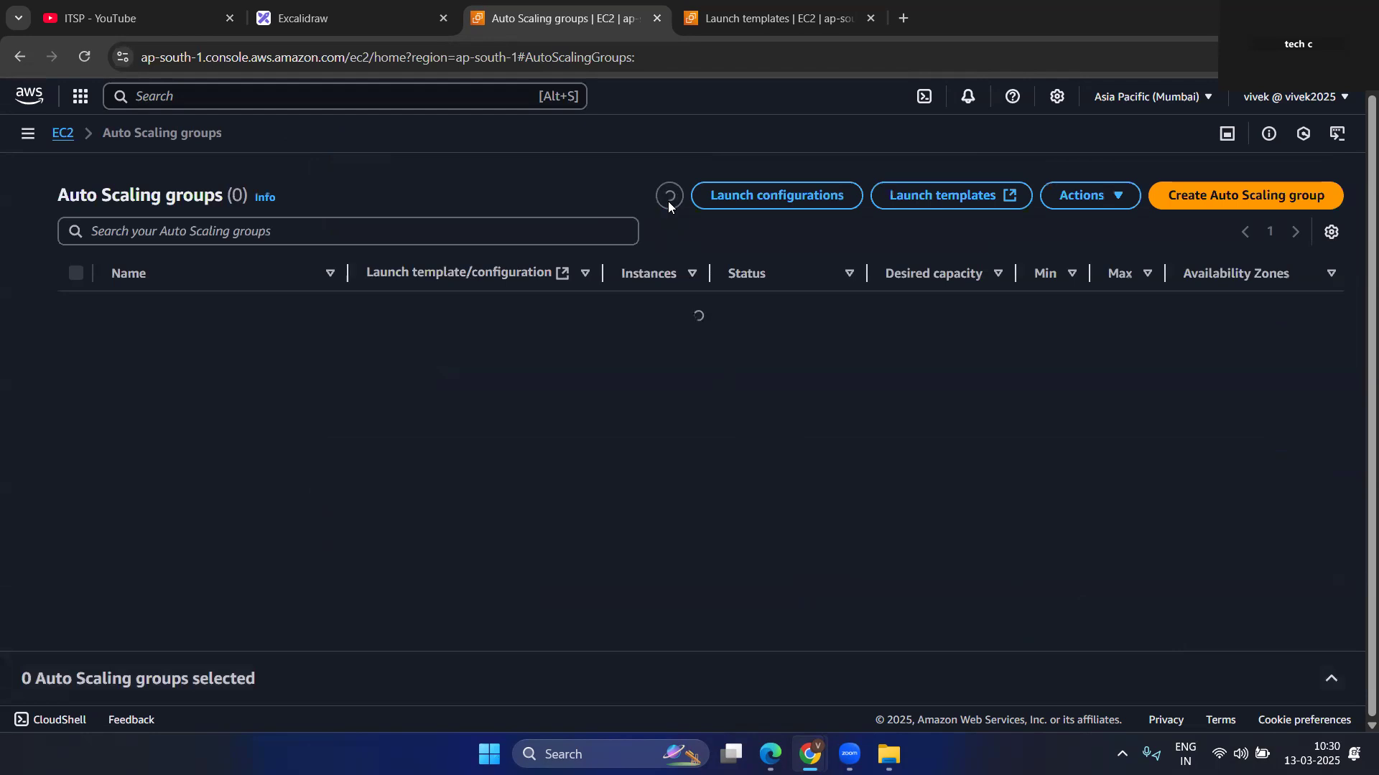
left_click(667, 200)
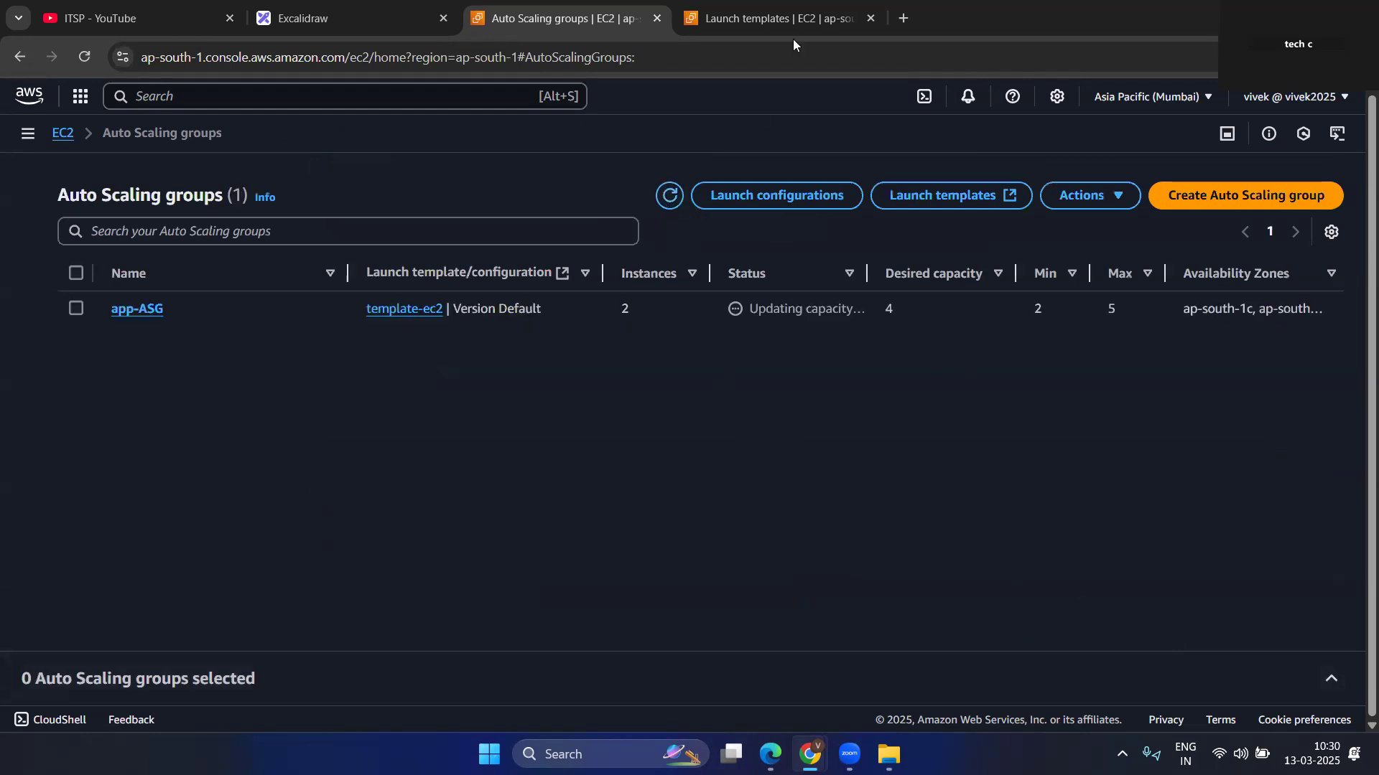
left_click(796, 18)
left_click(52, 326)
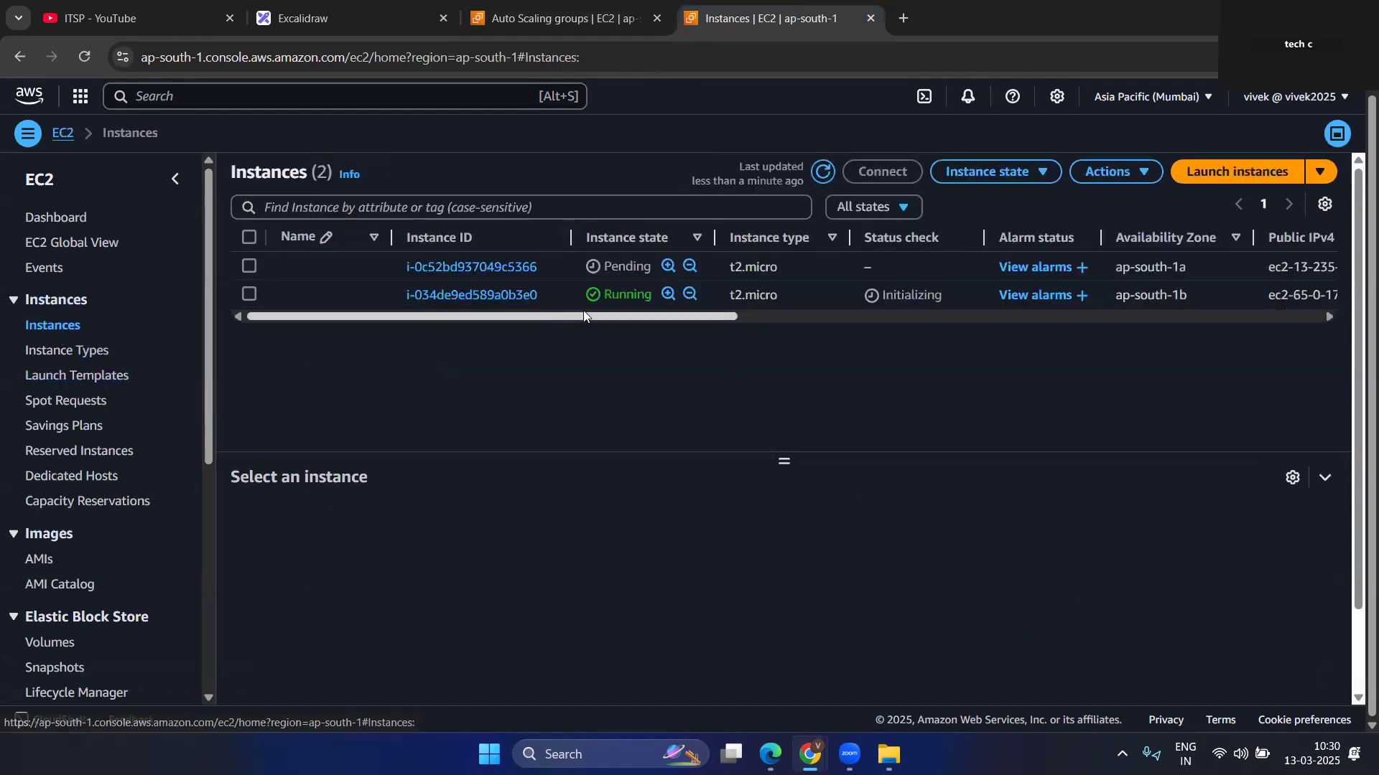
mouse_move(635, 316)
left_mouse_down()
mouse_move(871, 333)
mouse_move(635, 320)
left_mouse_up()
left_click(825, 172)
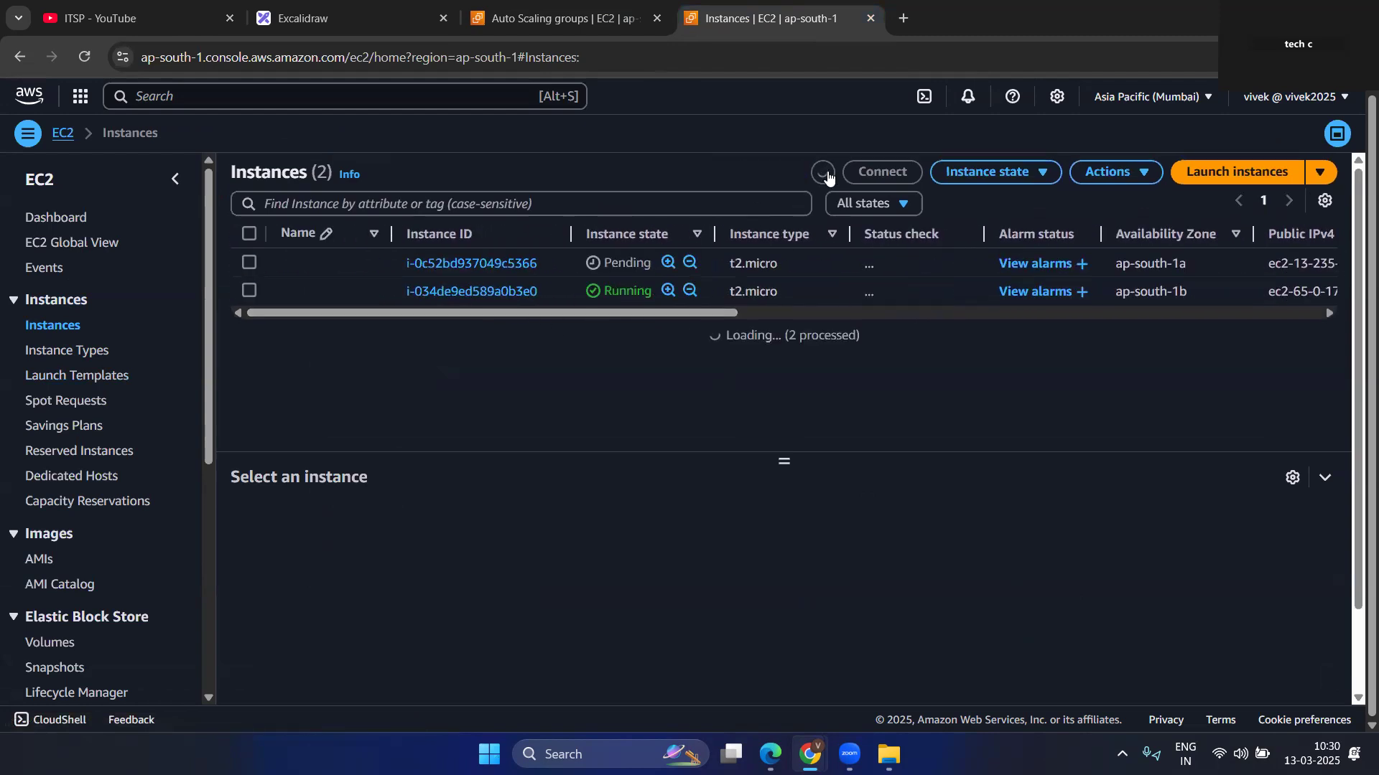
left_click(824, 173)
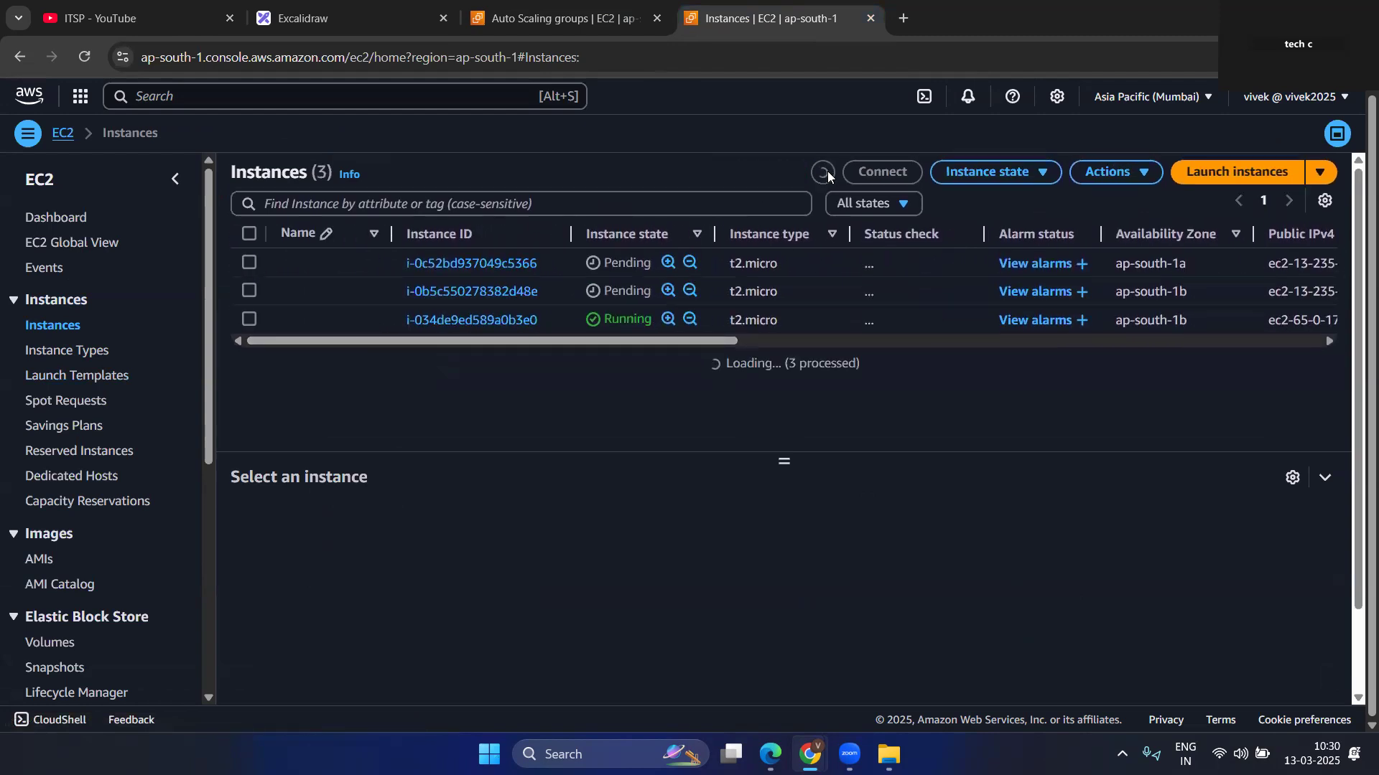
left_click(824, 173)
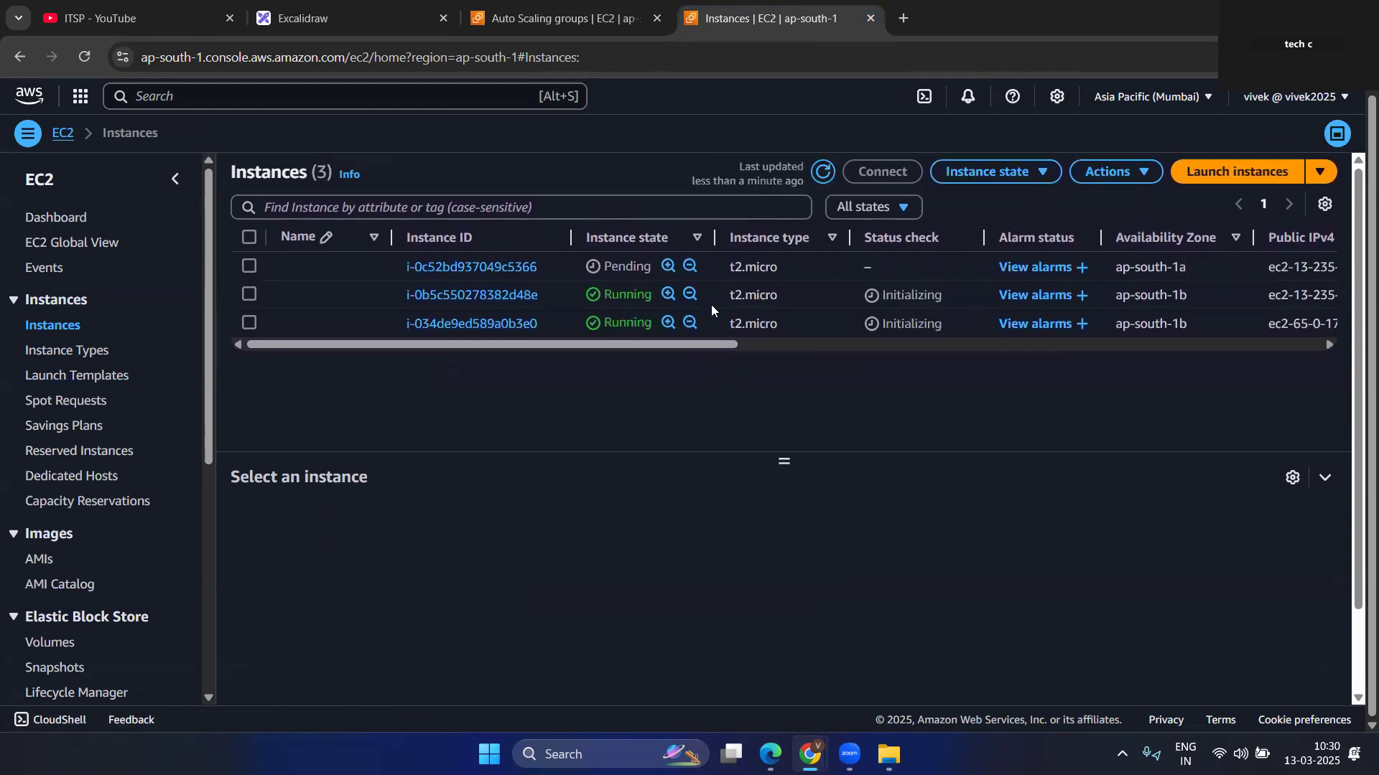
left_click(824, 173)
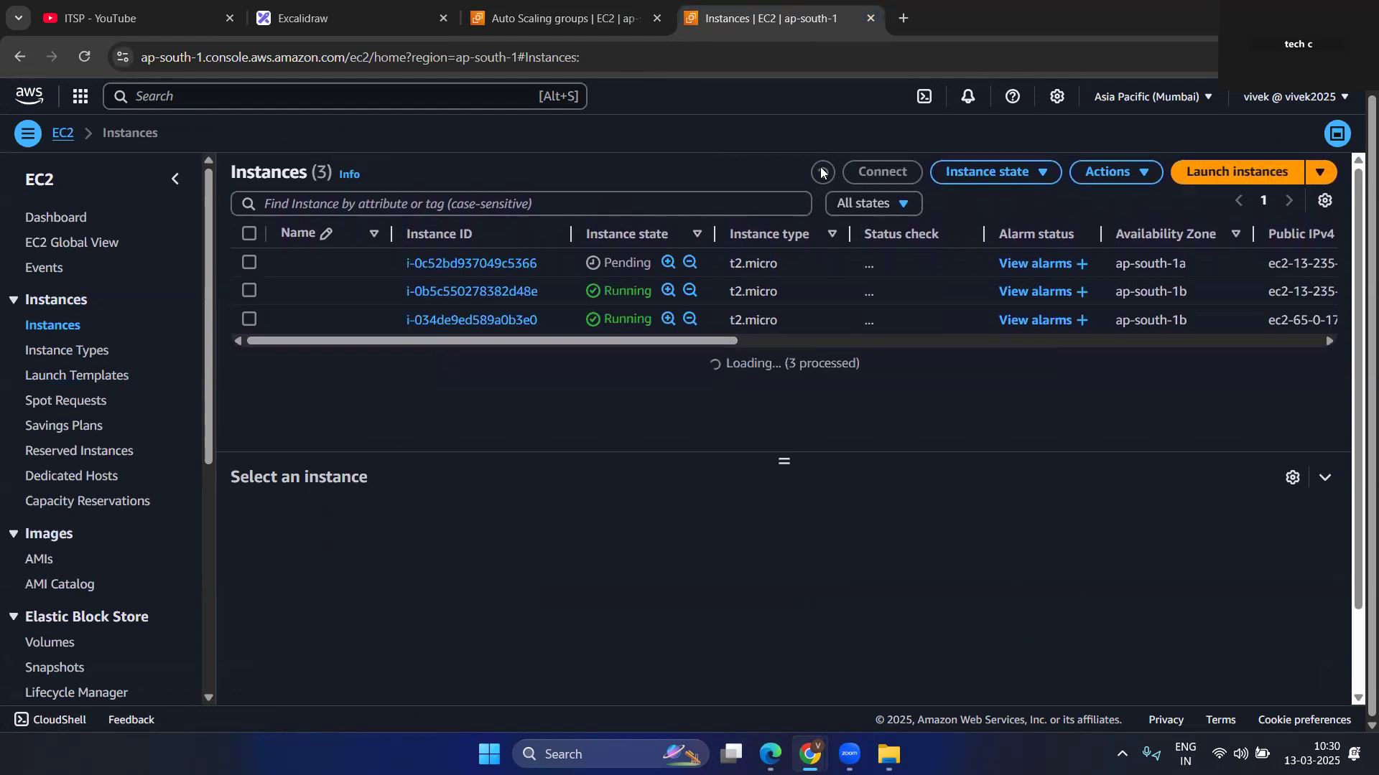
Recheck app-ASG's instance count and status in the refreshed Auto Scaling groups list, and revisit the Instances list.
left_click(562, 15)
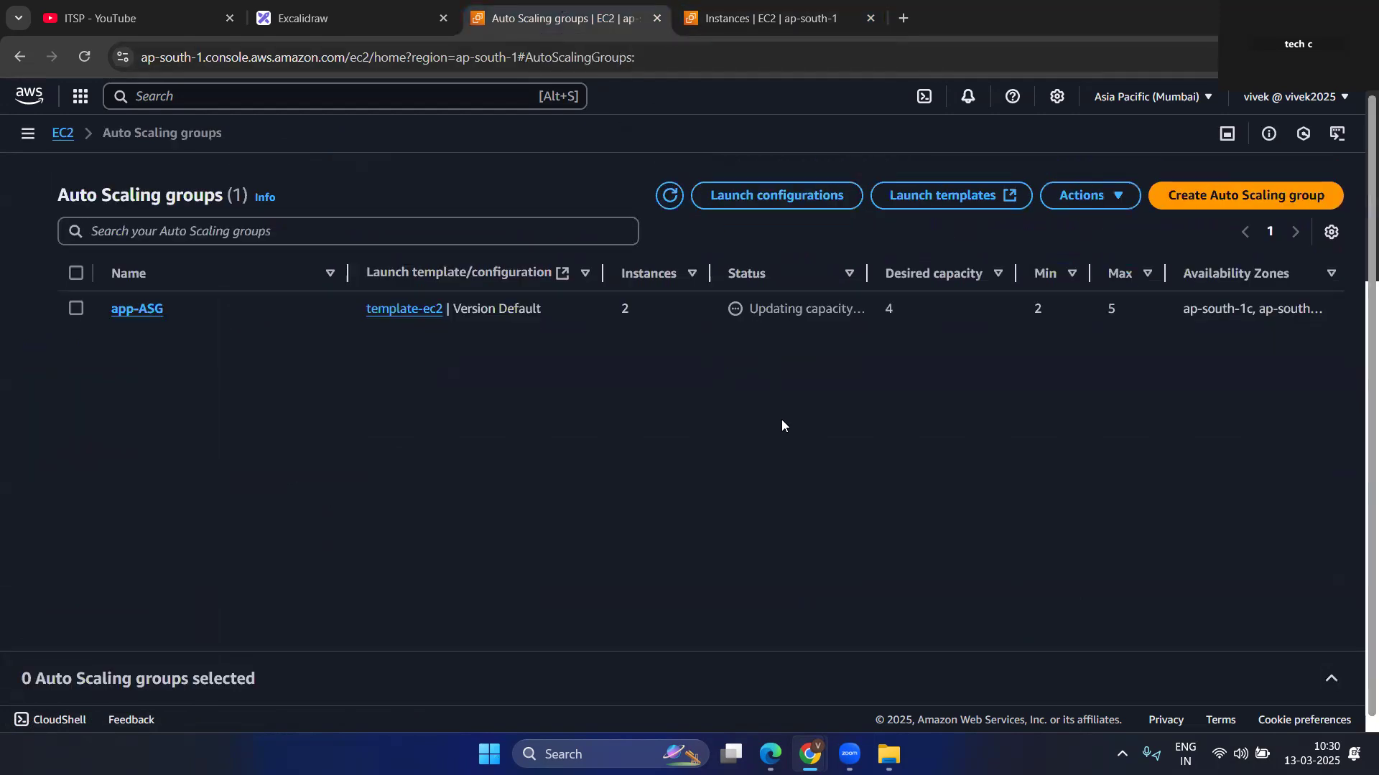
left_click(668, 205)
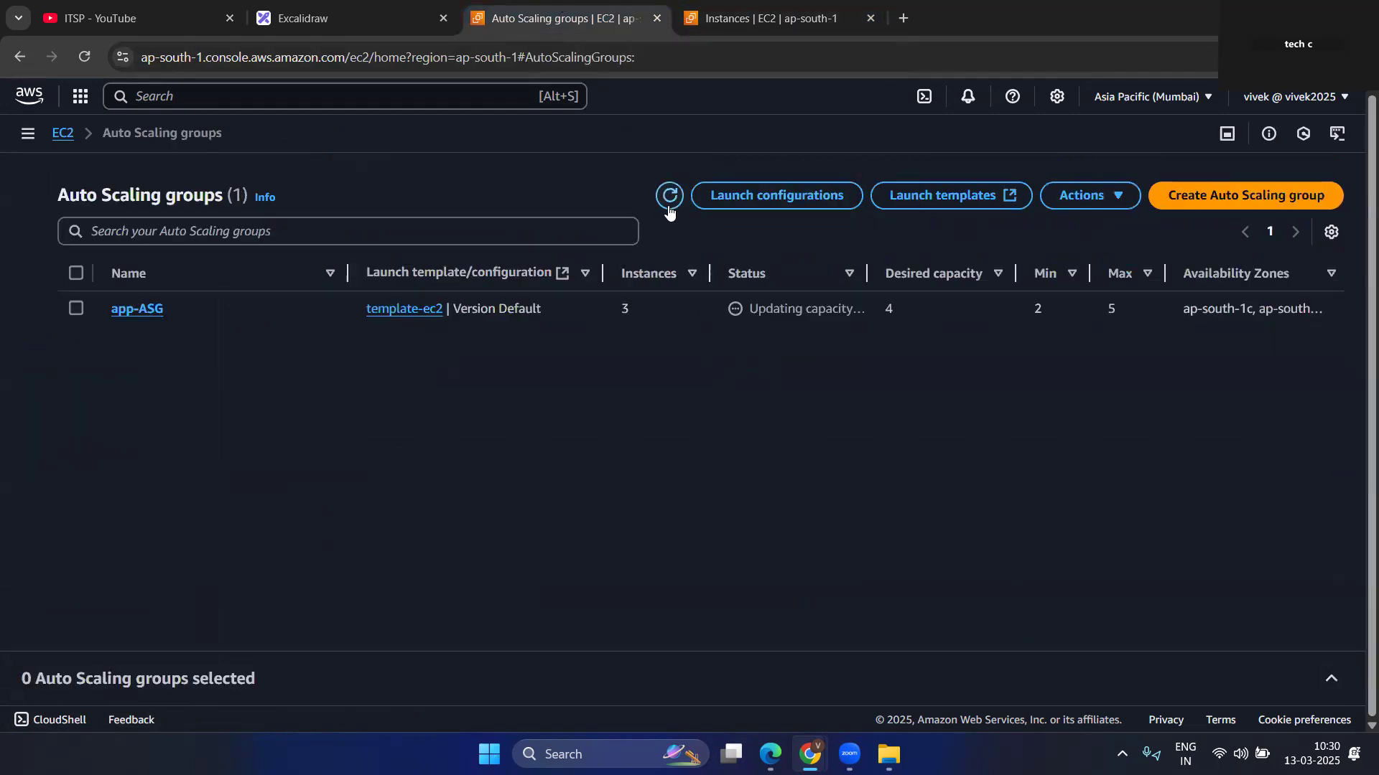
left_click(668, 206)
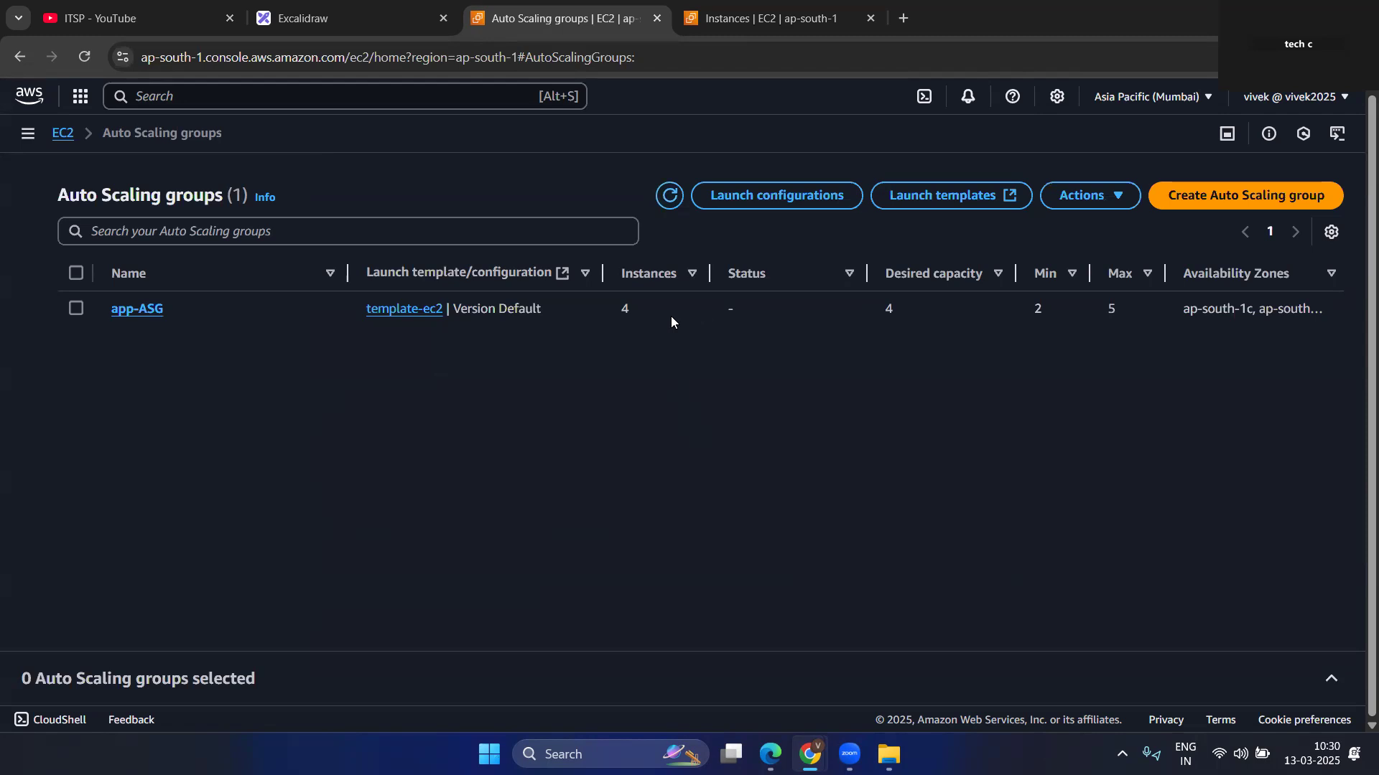
left_click(765, 14)
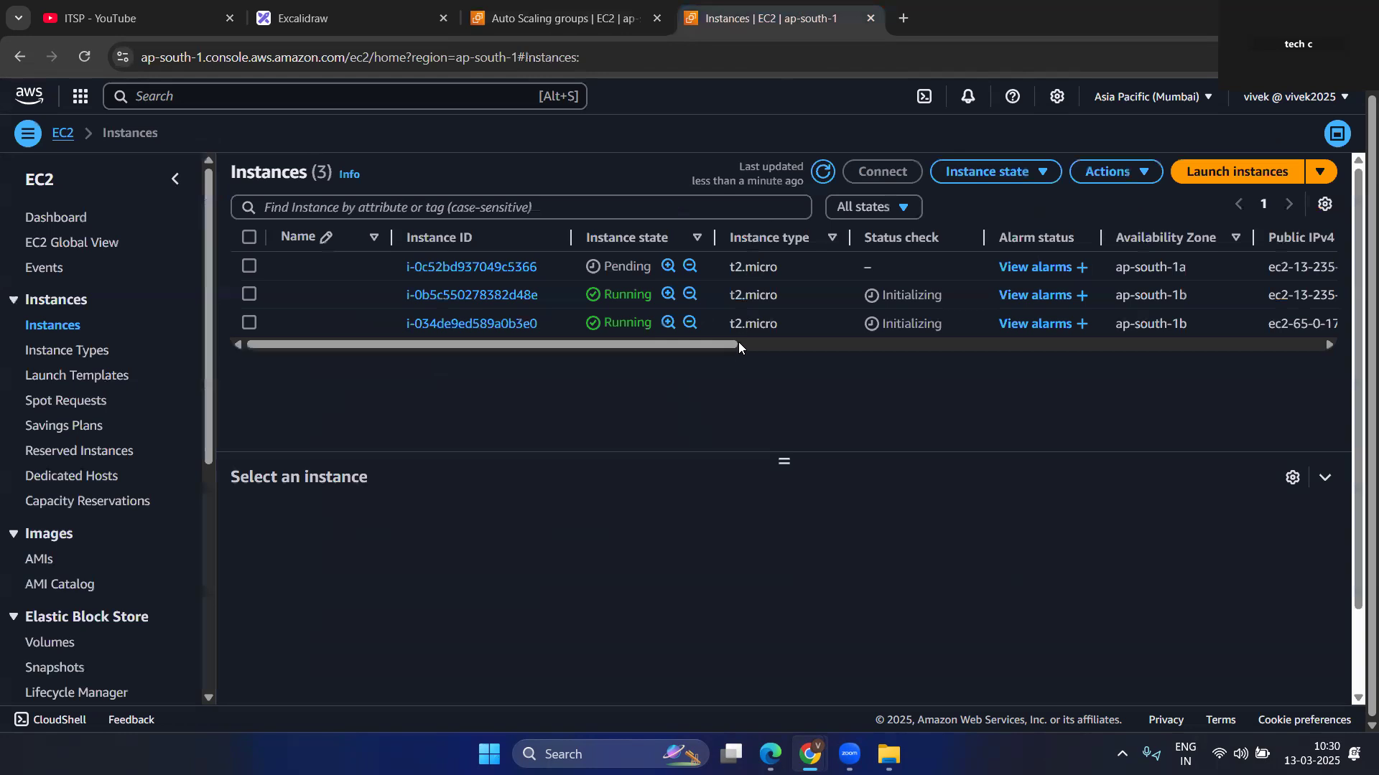
Open the automatic scaling settings of app-ASG and start creating a dynamic scaling policy.
left_click(590, 10)
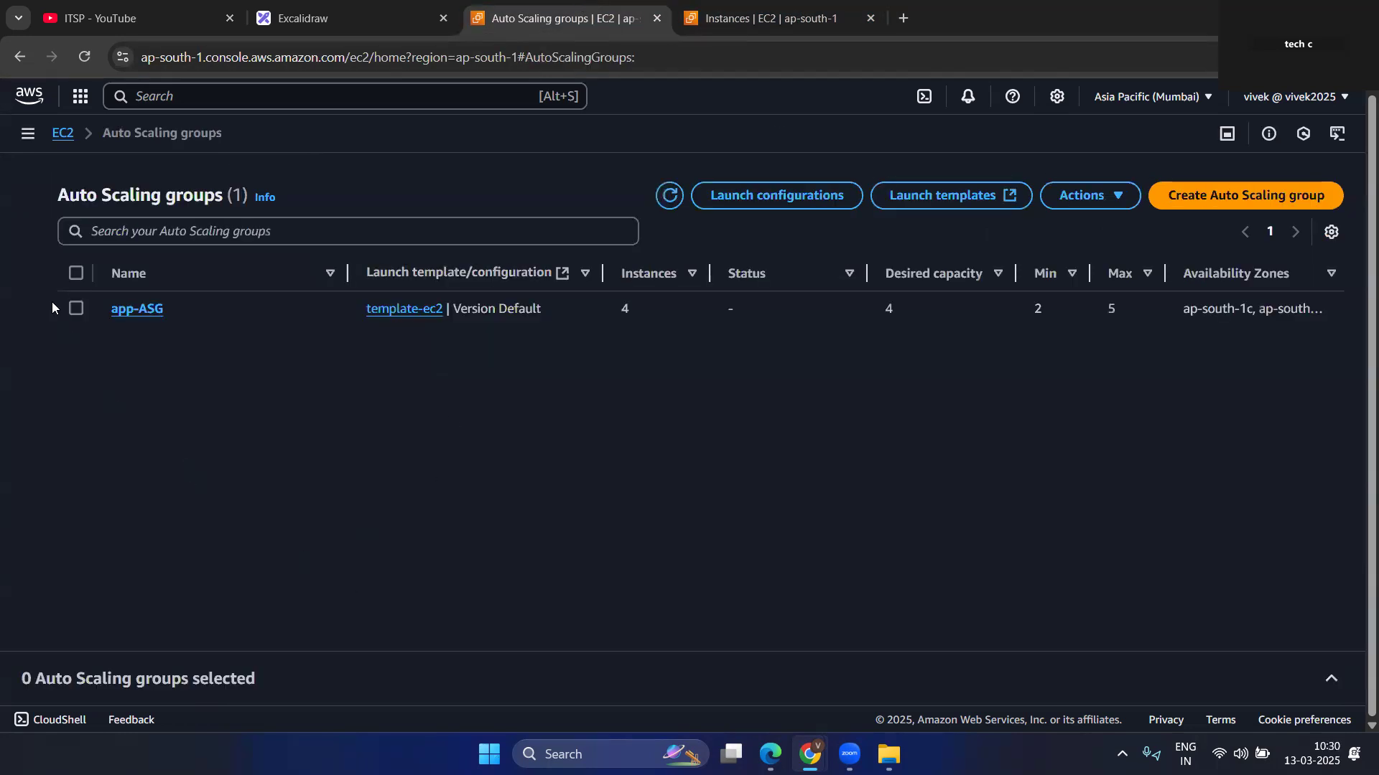
left_click(124, 310)
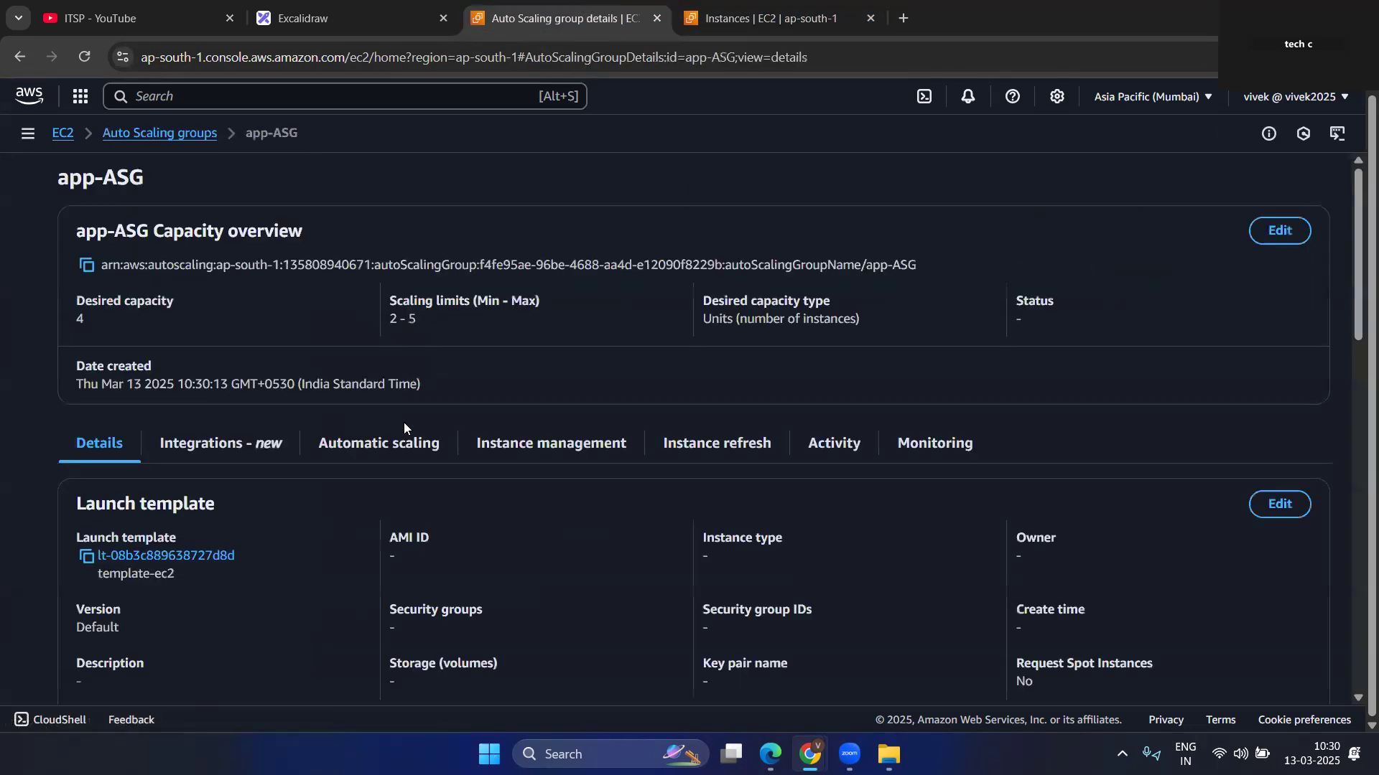
scroll(517, 538, "down", 3)
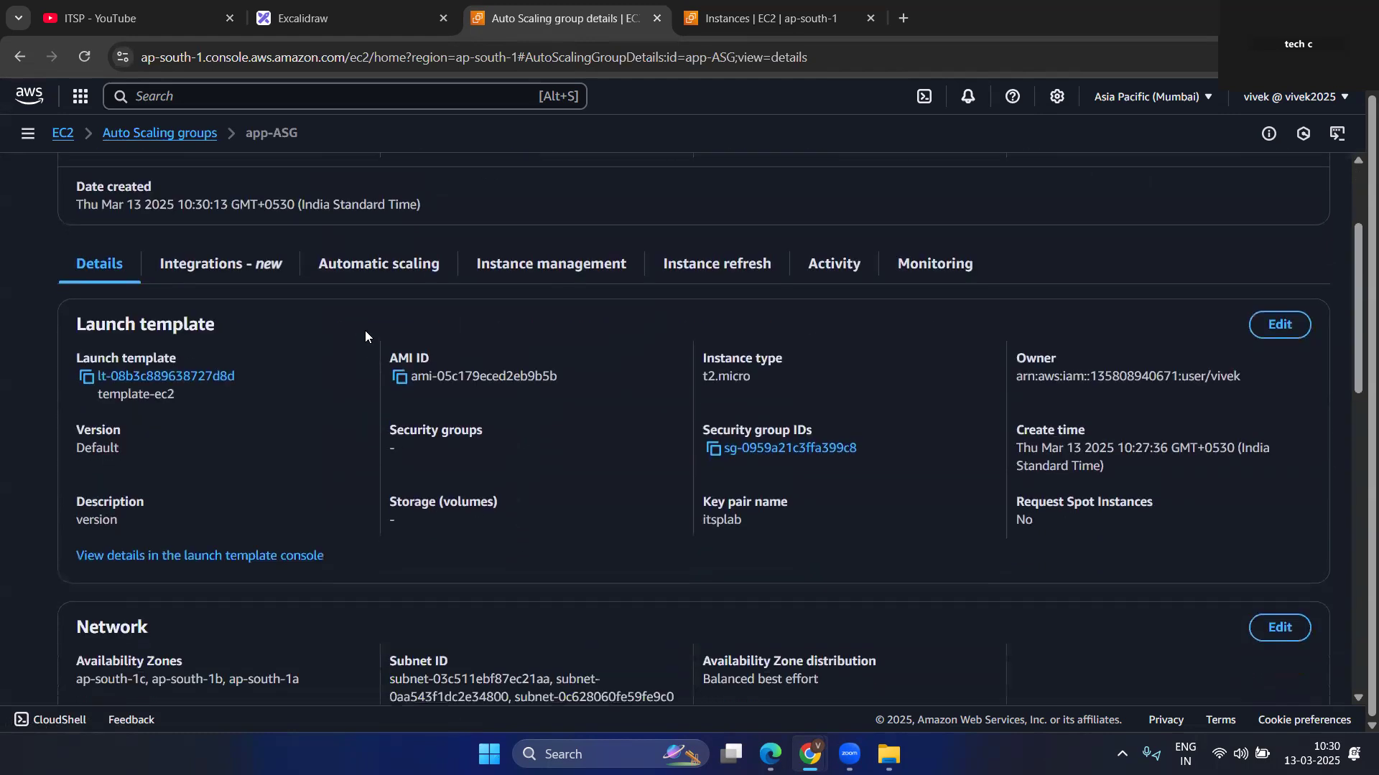
left_click(389, 272)
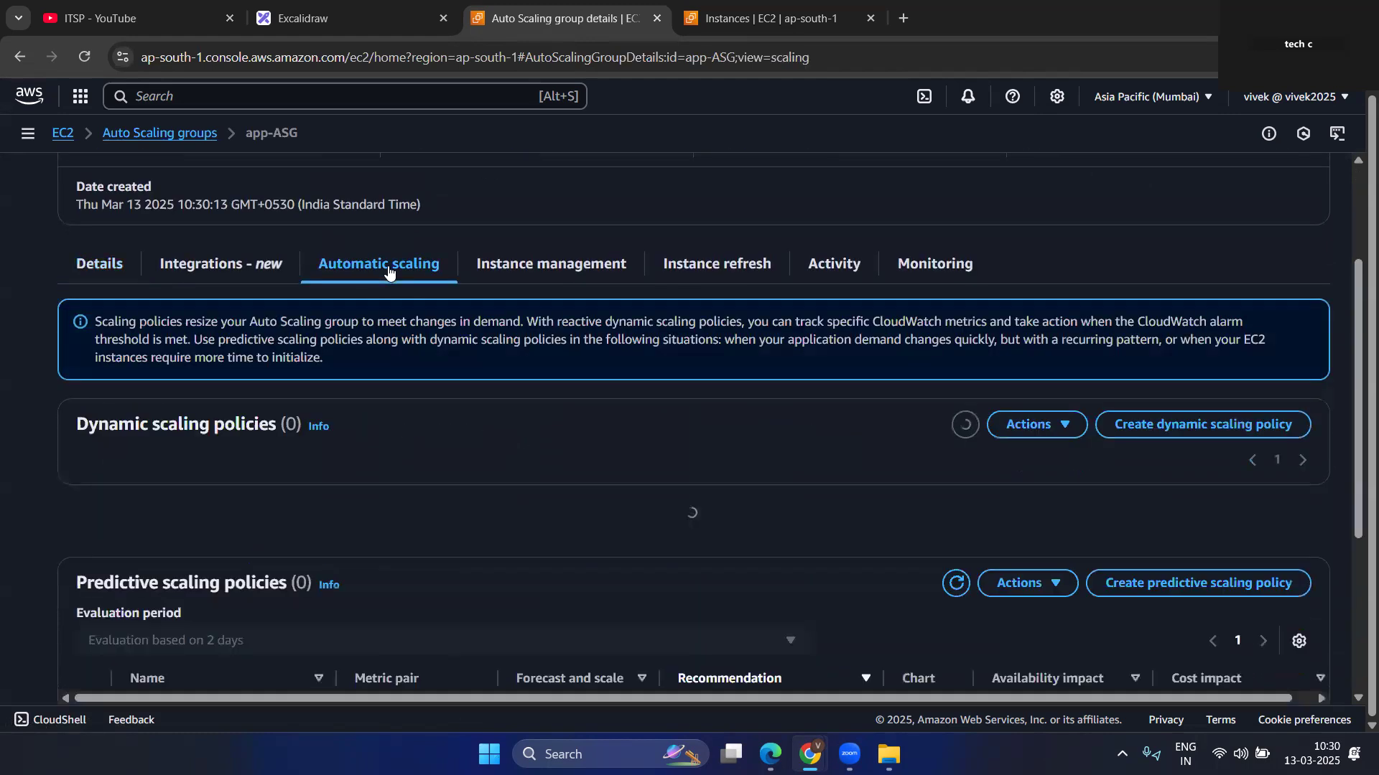
scroll(495, 460, "down", 3)
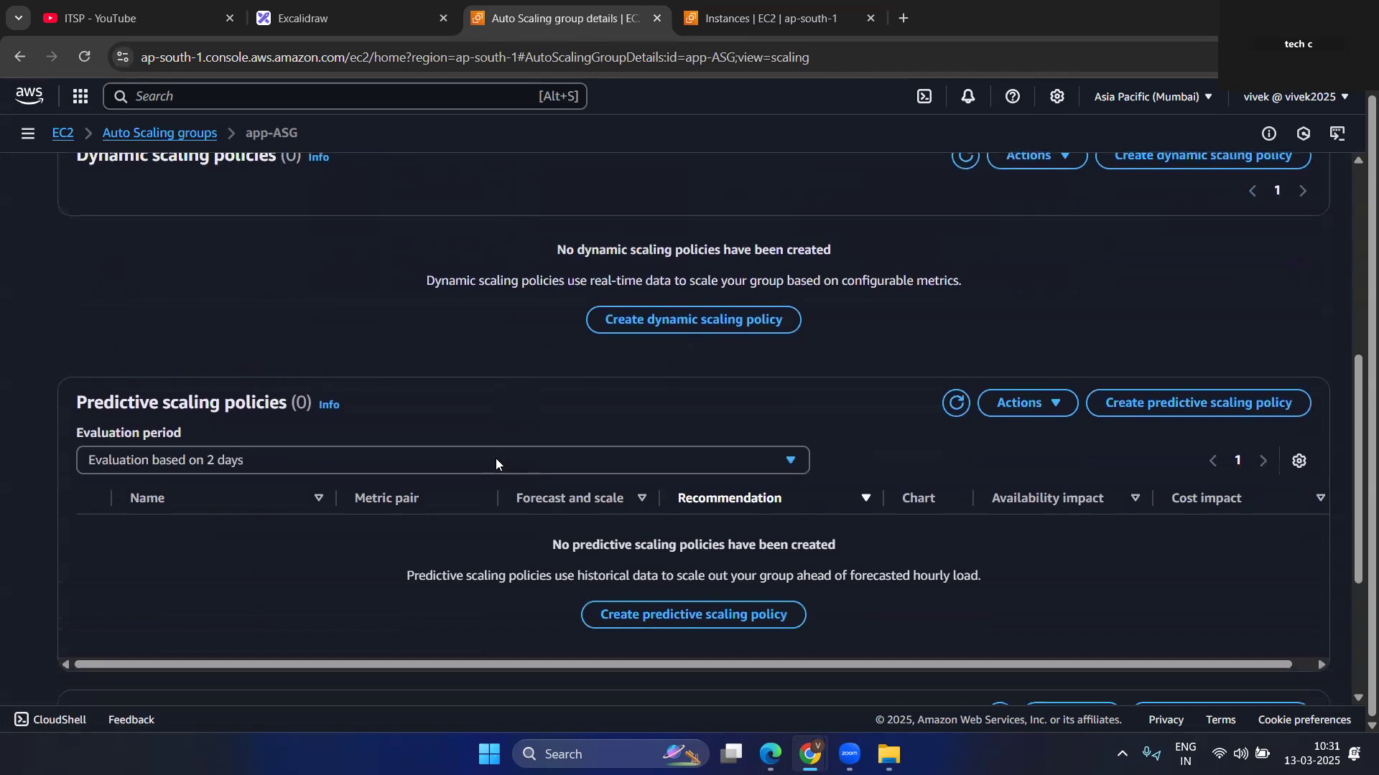
scroll(495, 463, "up", 1)
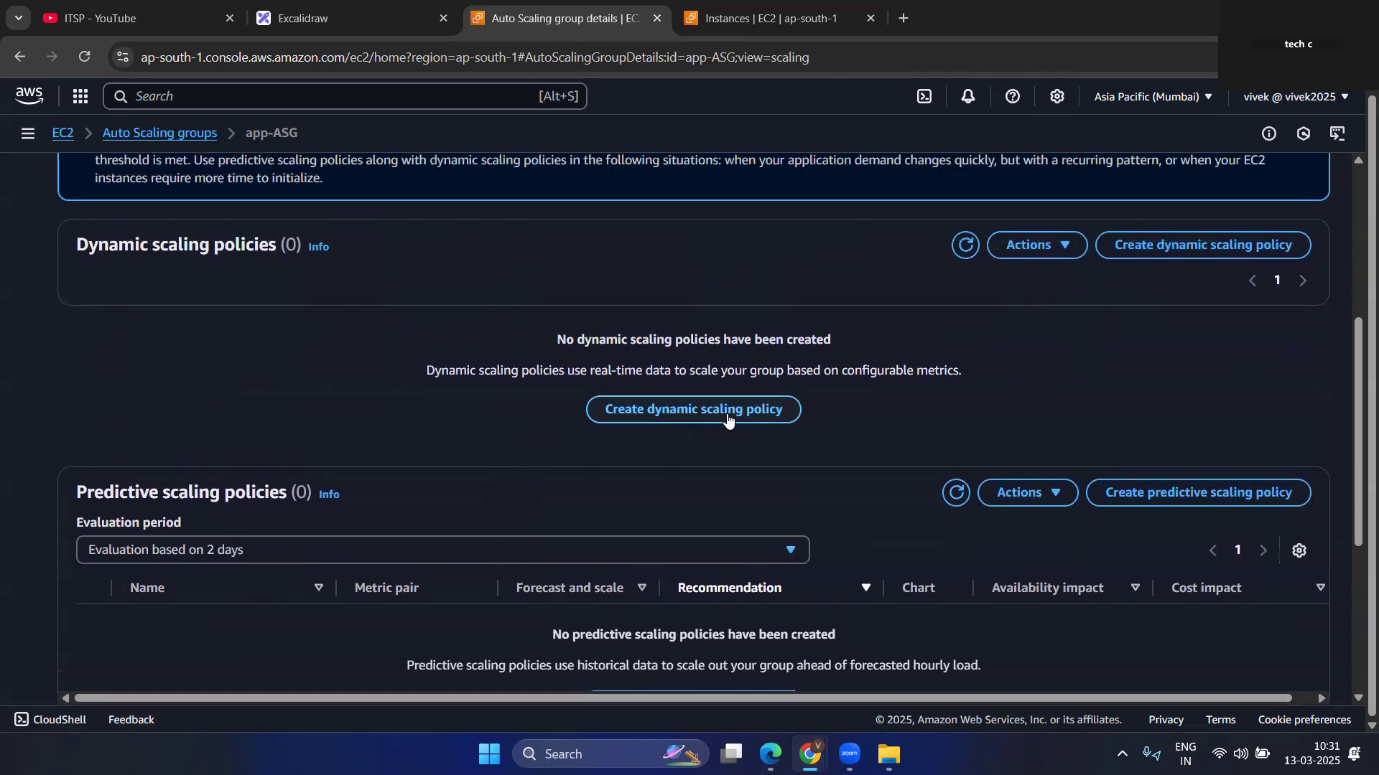
left_click(727, 414)
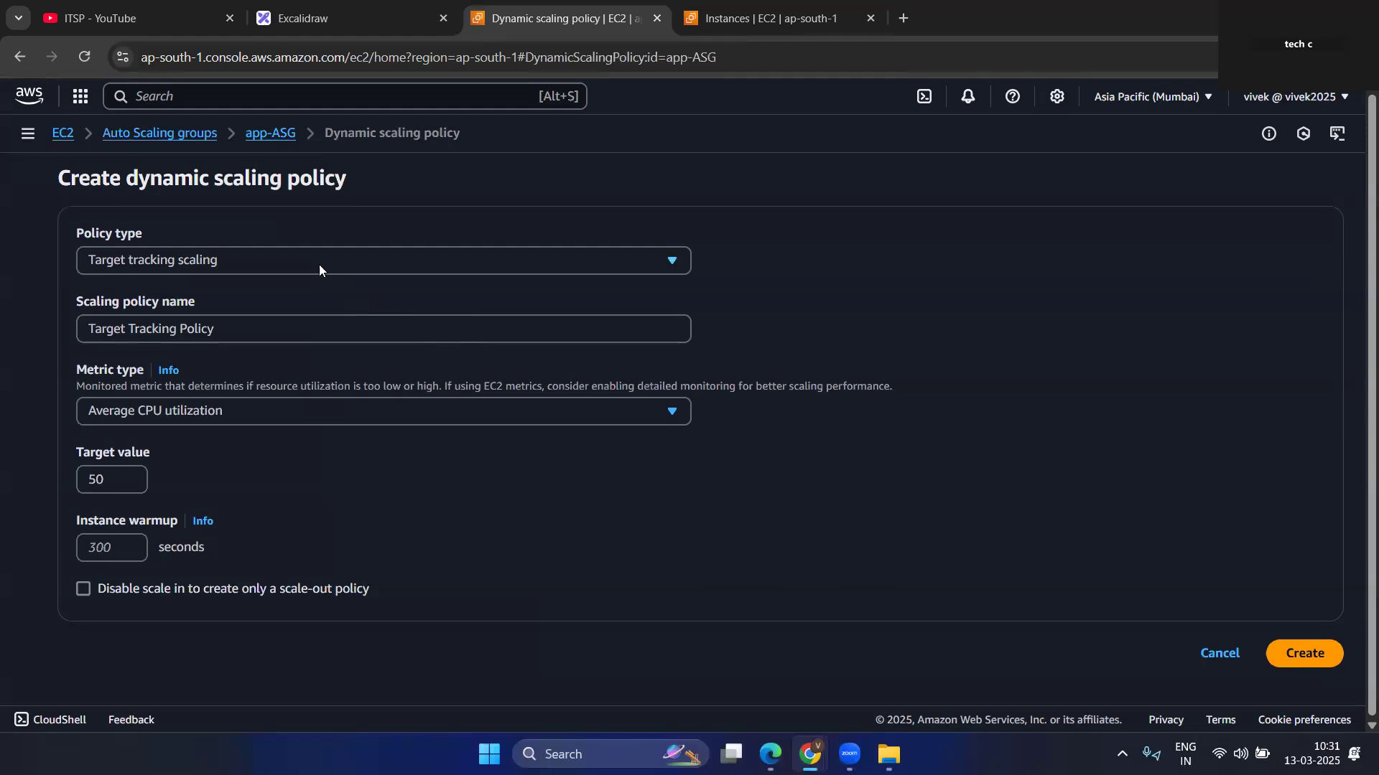
Keep Average CPU utilization as the policy's metric type and set the target value to 40.
left_click(243, 412)
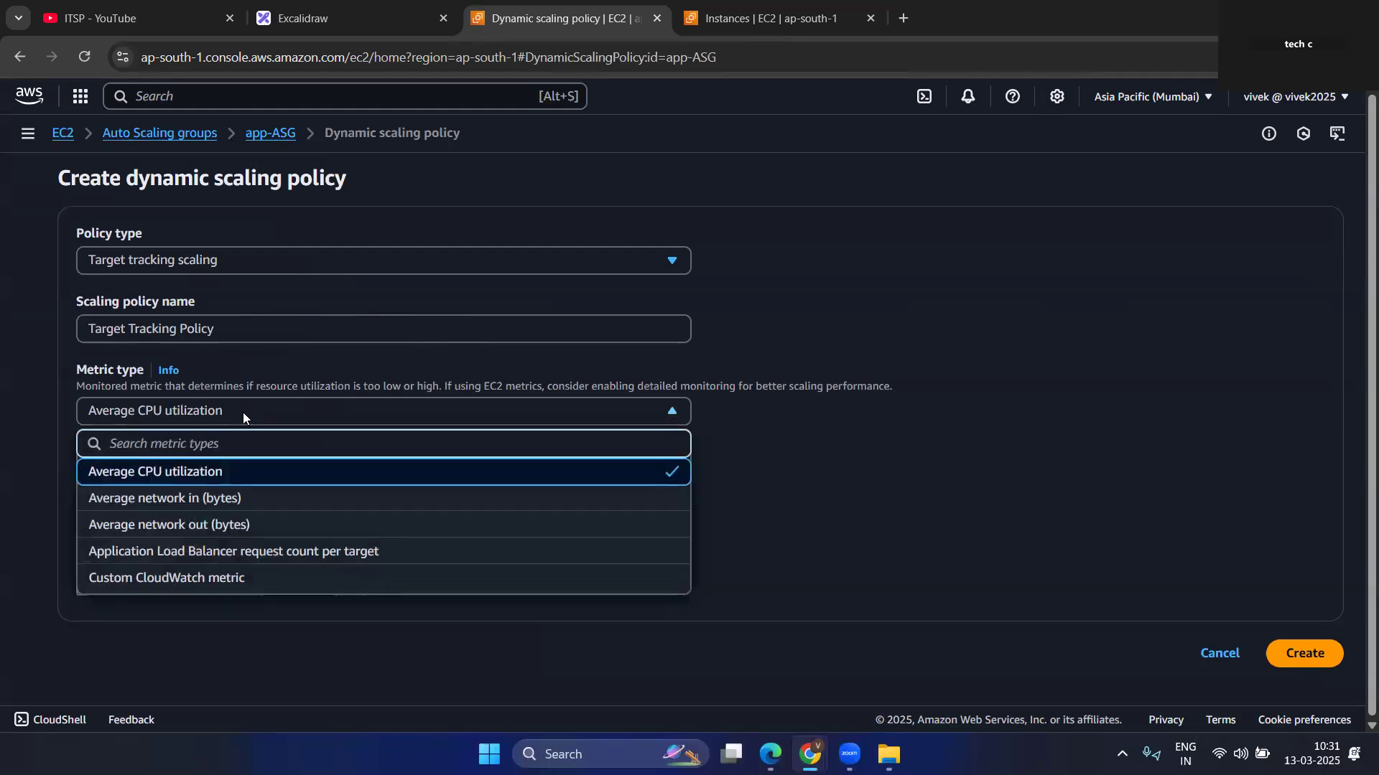
left_click(209, 478)
double_click(84, 478)
key("BackSpace")
type("40")
left_click(445, 495)
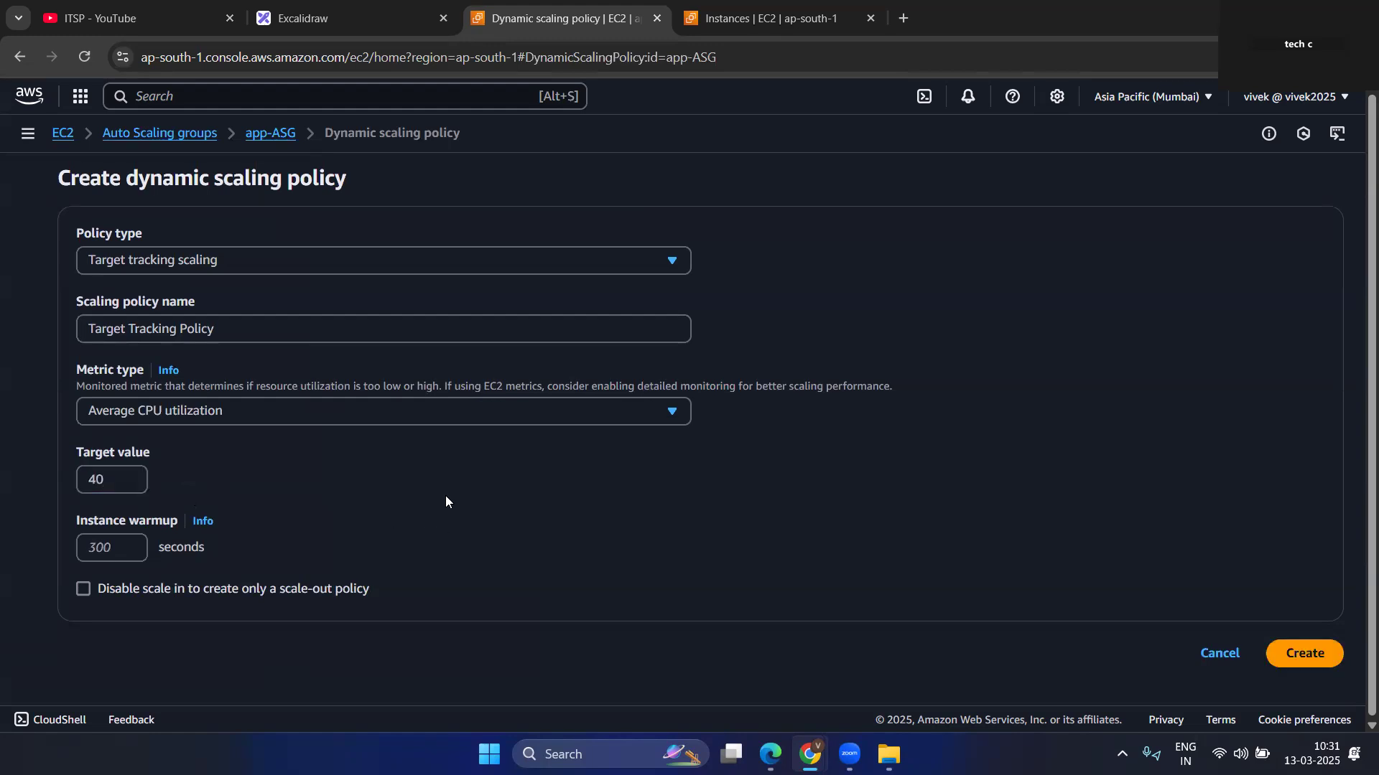
Review the metric type and policy type choices, keeping Target tracking scaling selected.
left_click(475, 413)
left_click(503, 414)
left_click(527, 259)
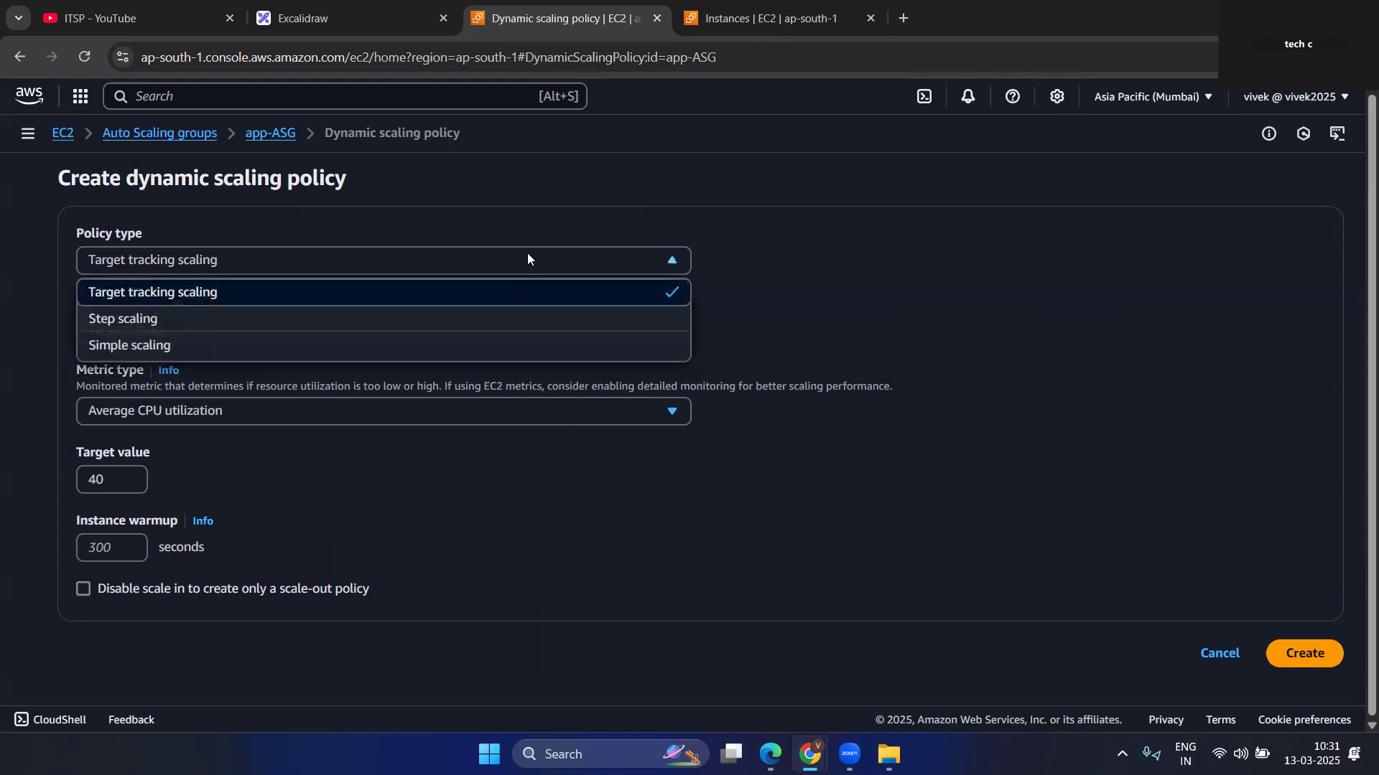
left_click(500, 293)
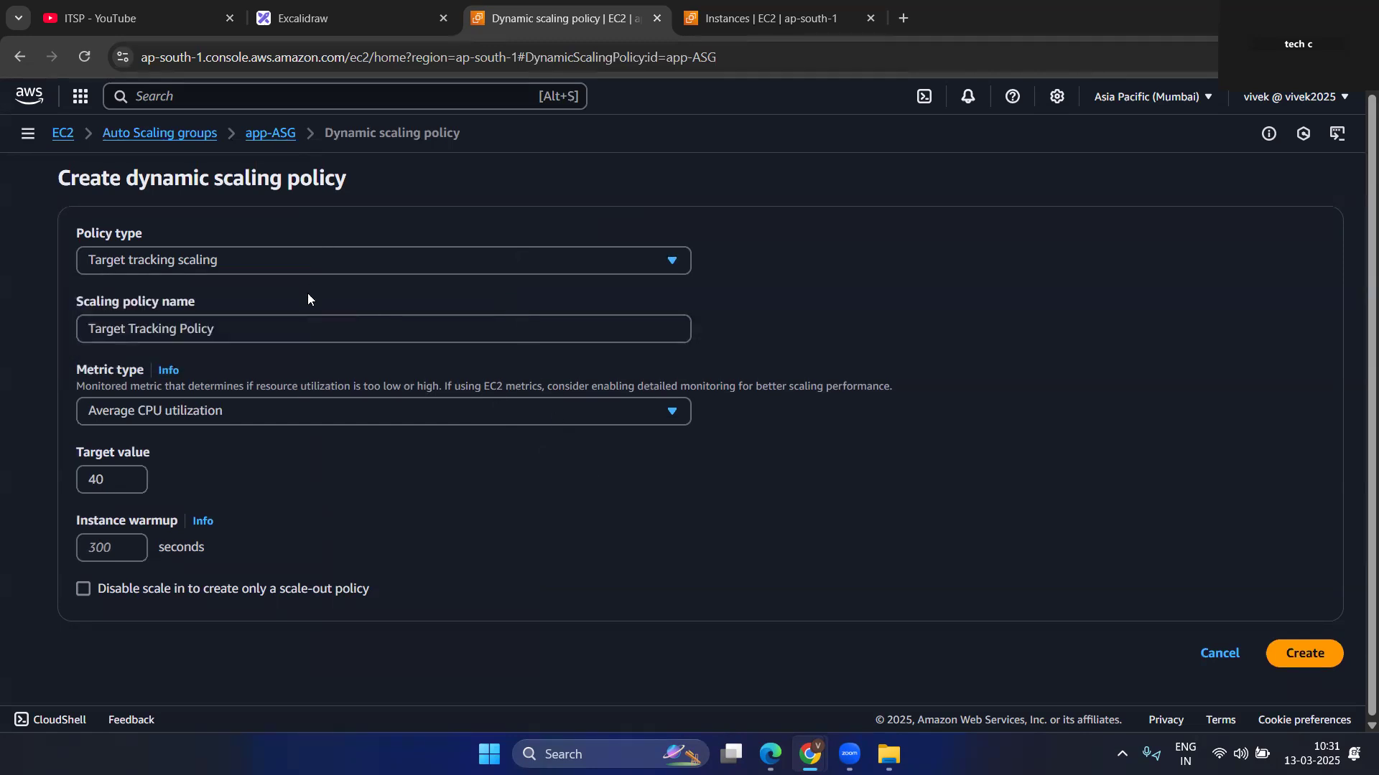
Examine the action and capacity unit options of a Simple scaling policy, and return the policy type to Target tracking scaling.
left_click(297, 267)
left_click(192, 346)
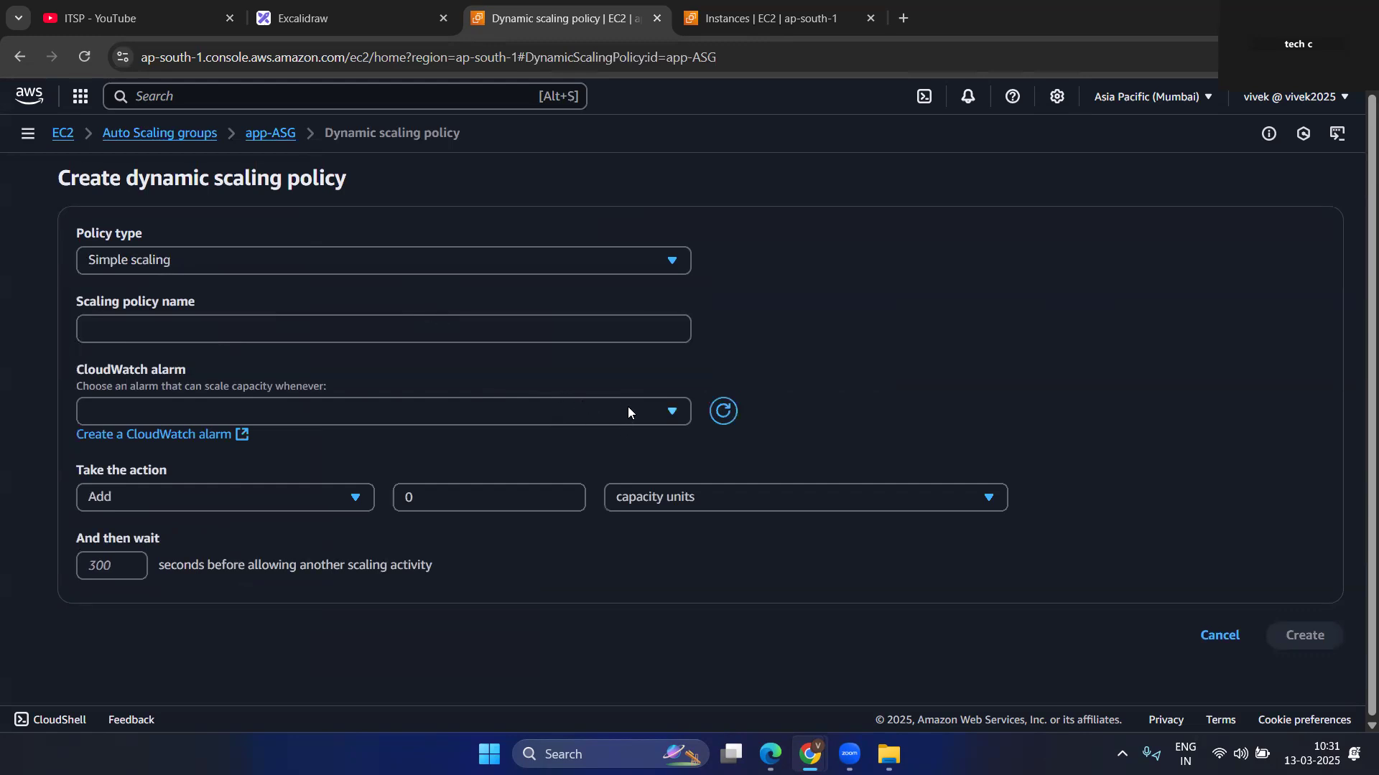
left_click(234, 497)
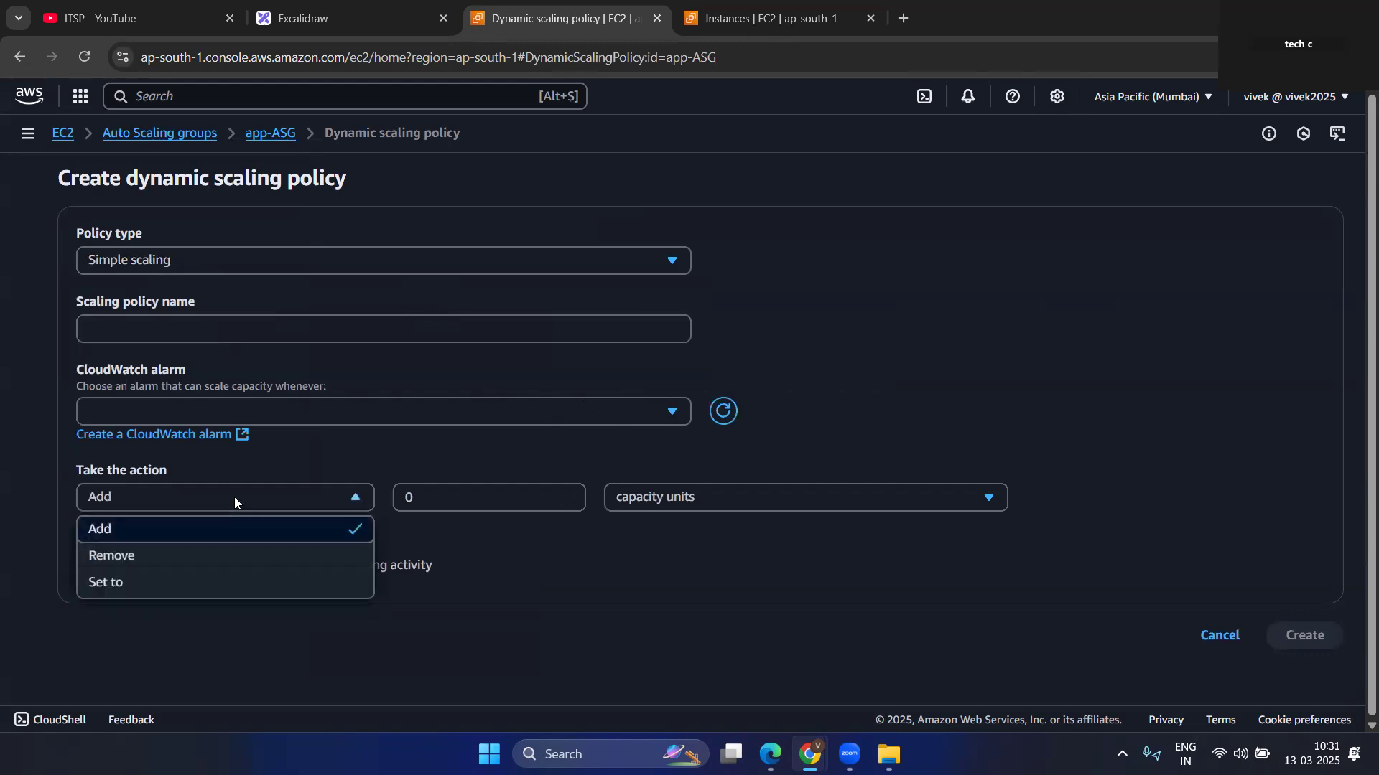
left_click(525, 500)
left_click(688, 505)
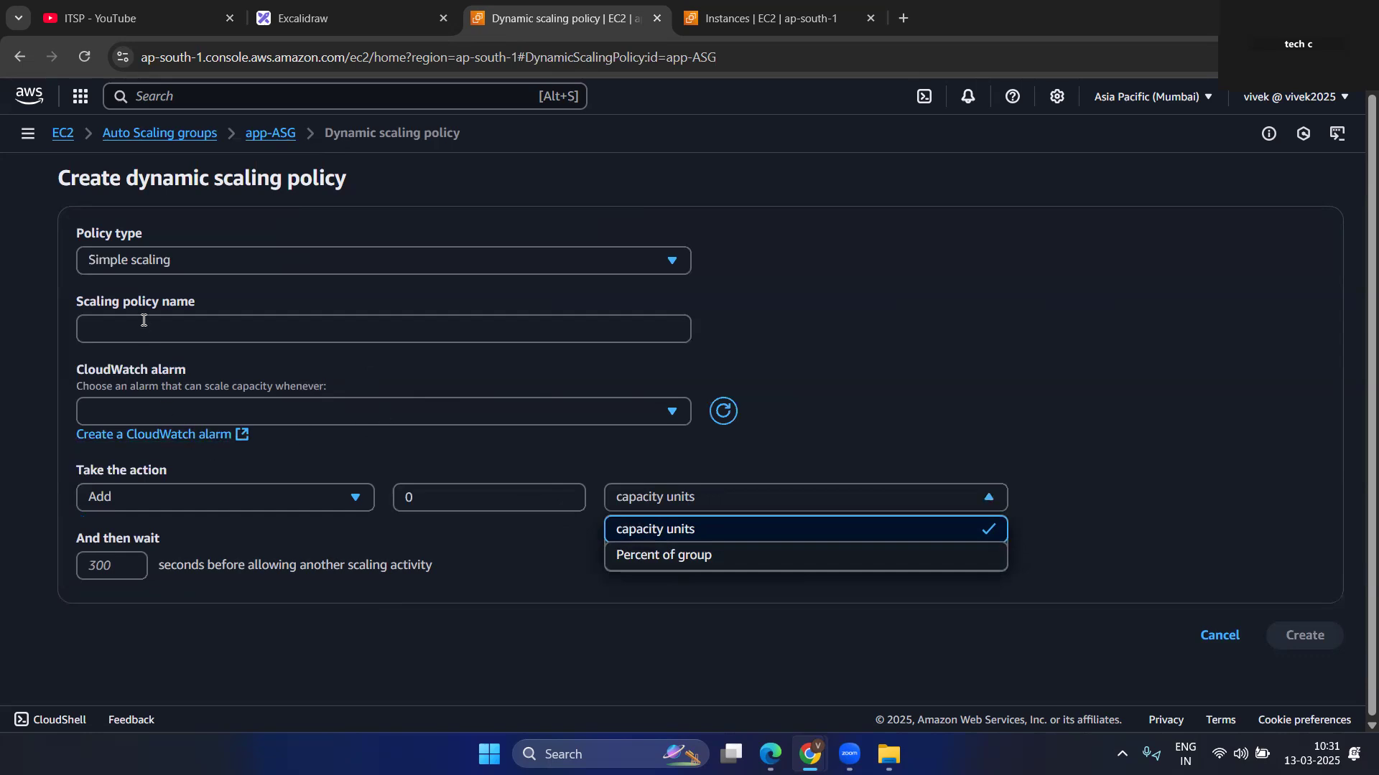
left_click(160, 261)
left_click(144, 292)
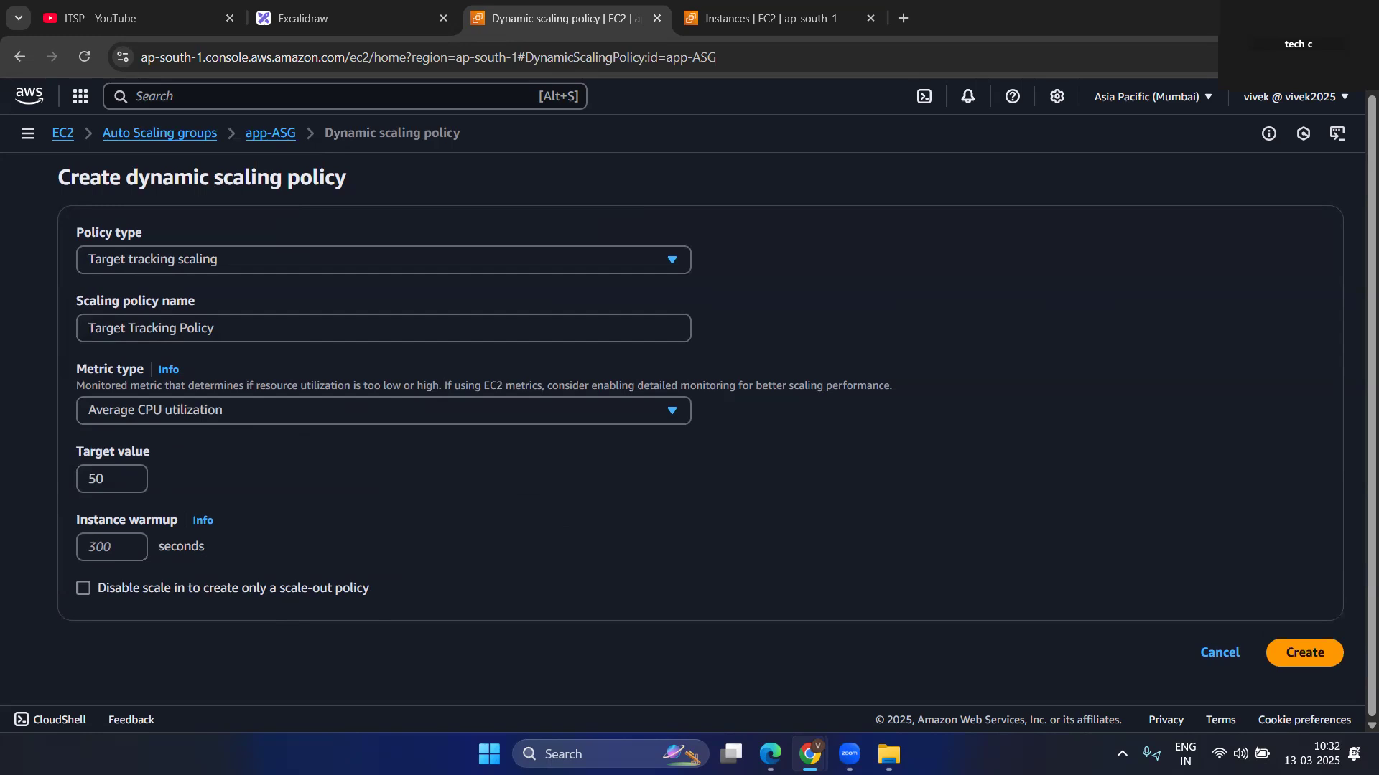
Set the target value to 40 and create the Target Tracking Policy based on average CPU utilization.
left_click(110, 475)
key("BackSpace")
type("4")
left_click(1311, 655)
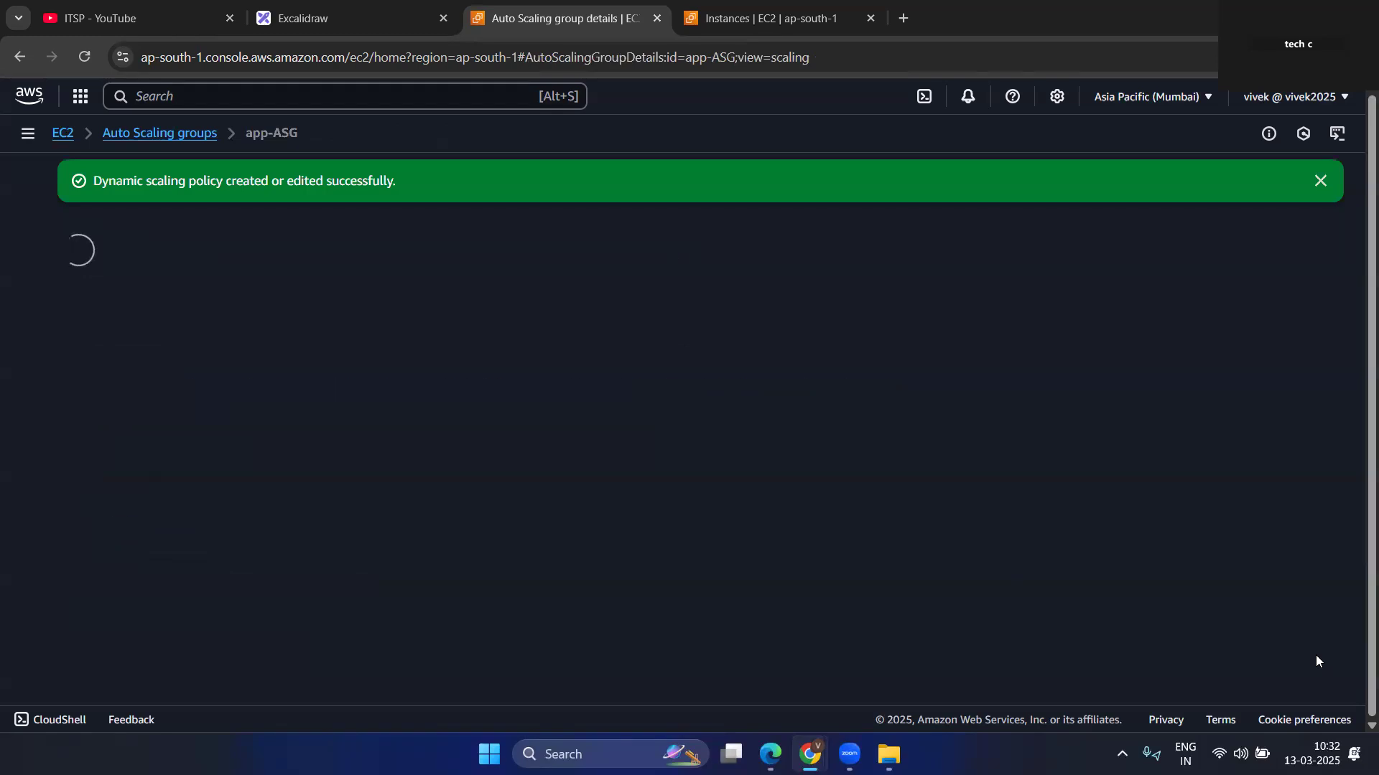
Review the Target Tracking Policy's details in app-ASG's automatic scaling settings and refresh the policy list.
scroll(431, 517, "down", 4)
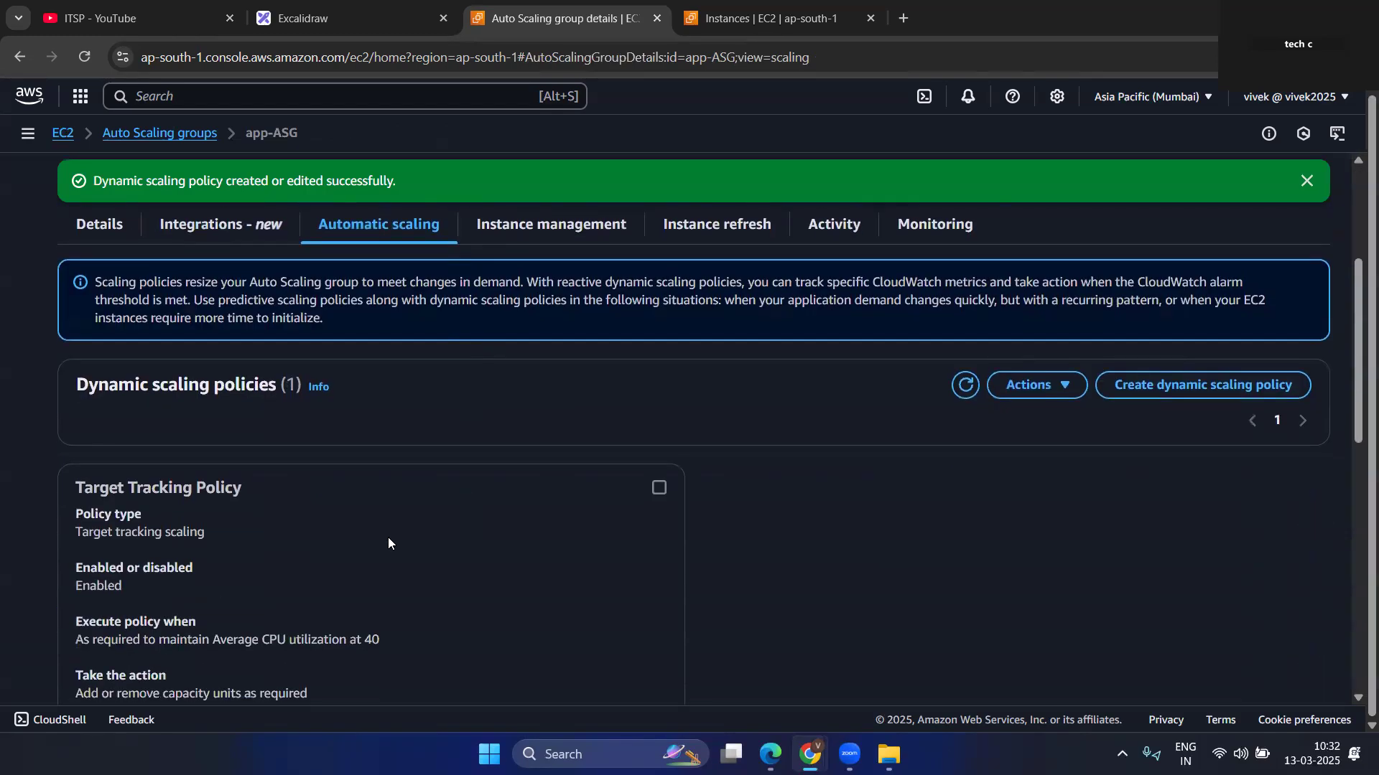
scroll(479, 549, "down", 2)
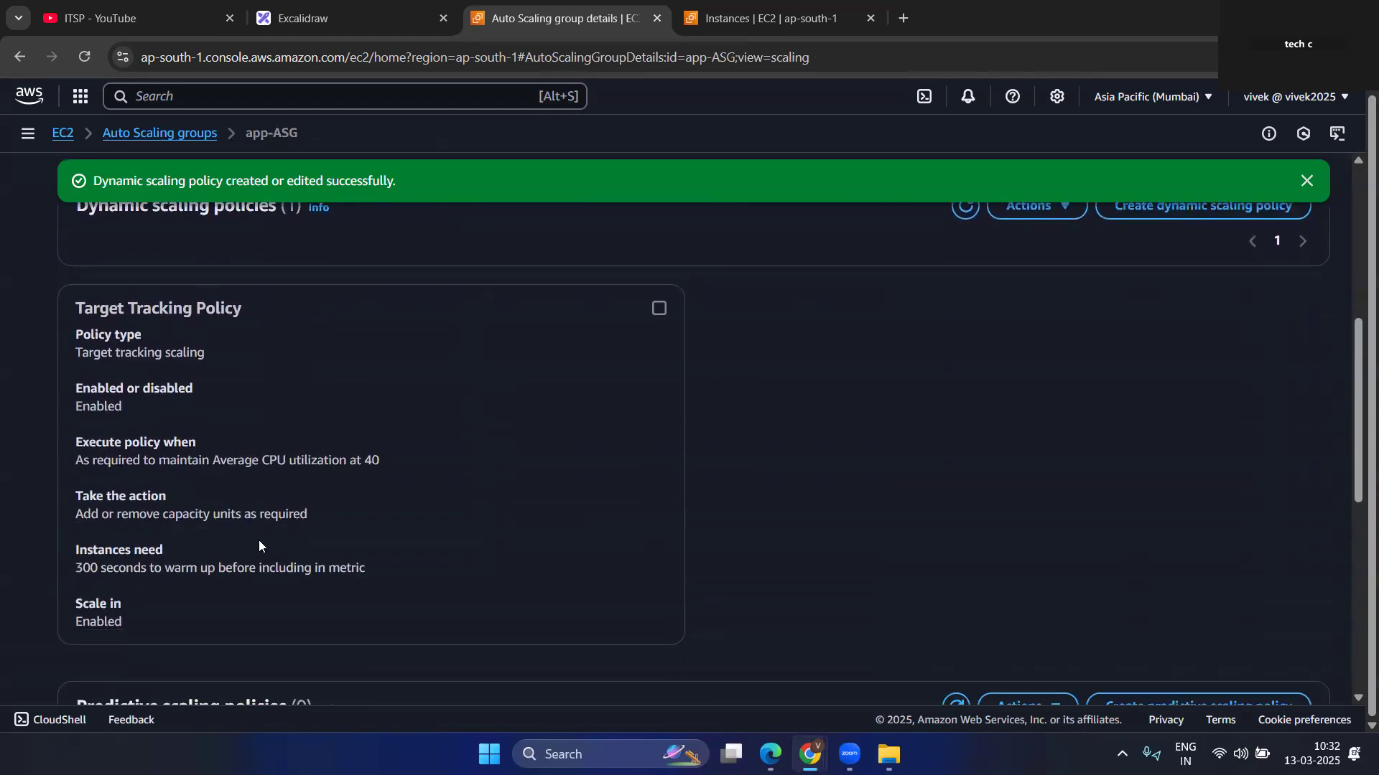
scroll(352, 546, "up", 5)
left_click(966, 564)
left_click(547, 404)
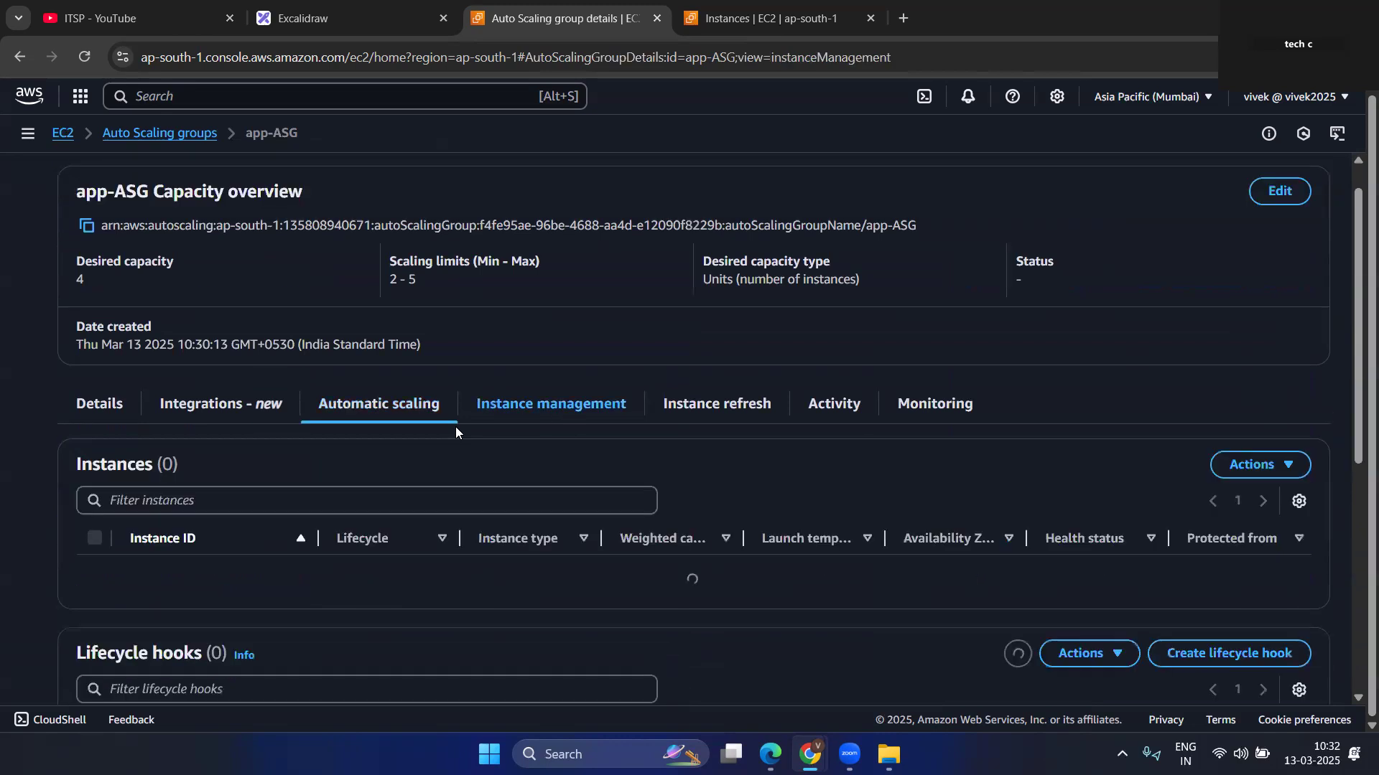
left_click(205, 403)
left_click(381, 403)
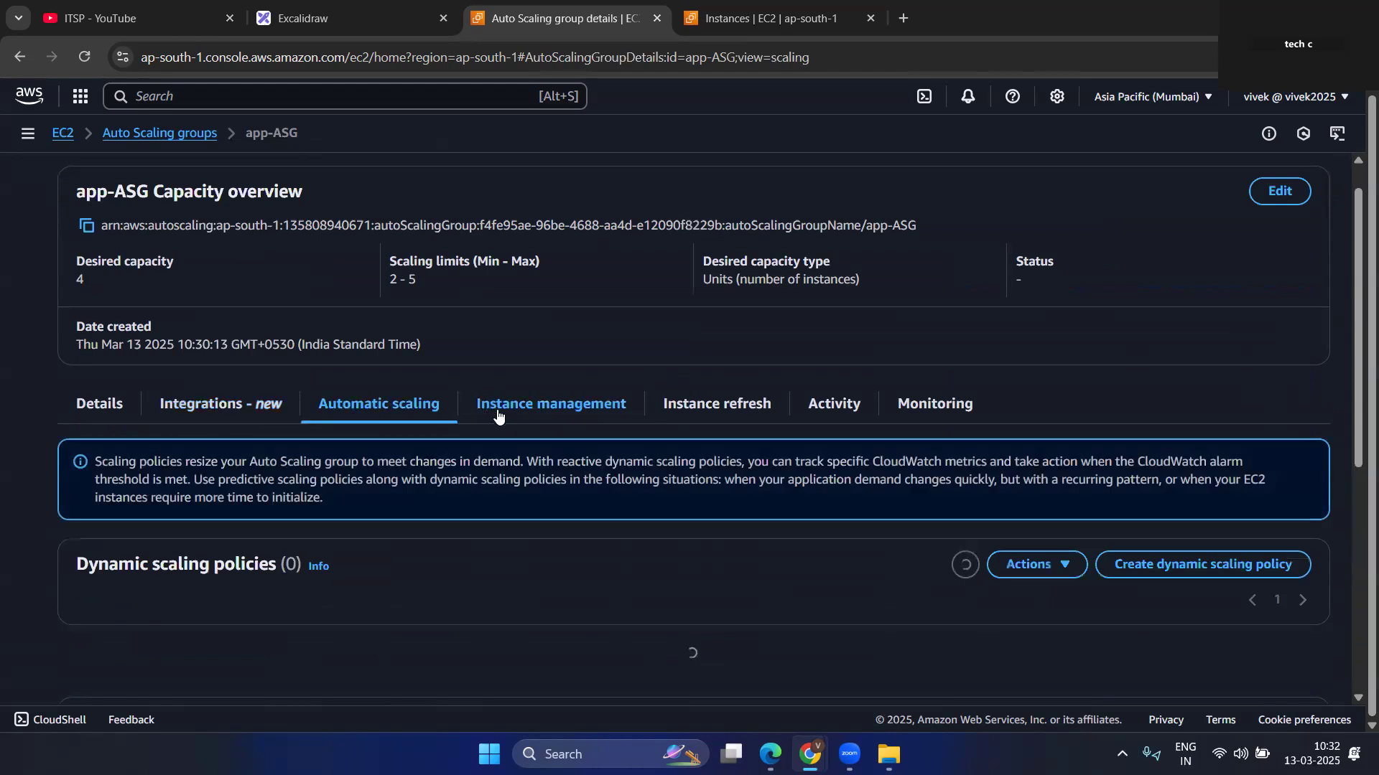
scroll(536, 527, "down", 6)
scroll(540, 533, "up", 7)
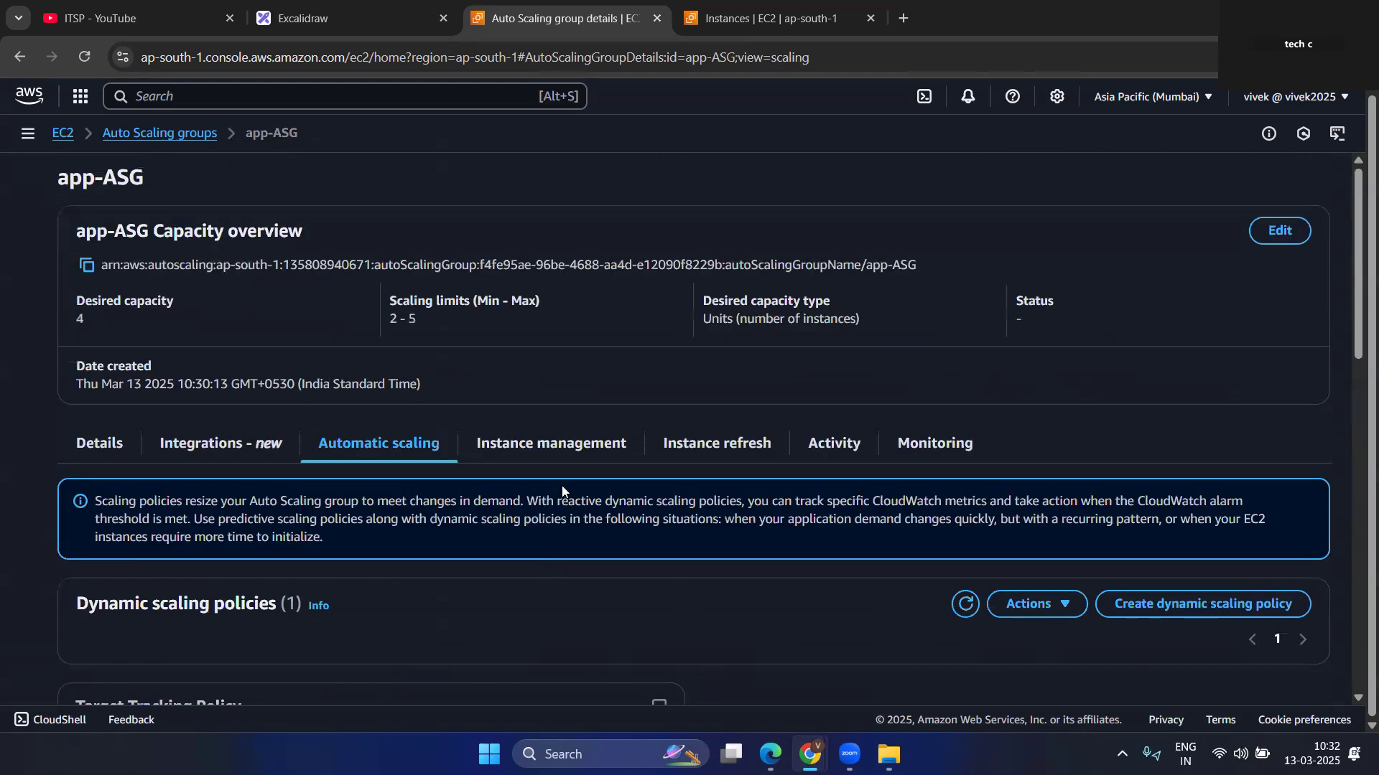
Examine app-ASG's CloudWatch monitoring graphs for both the Auto Scaling group and its EC2 instances.
left_click(948, 439)
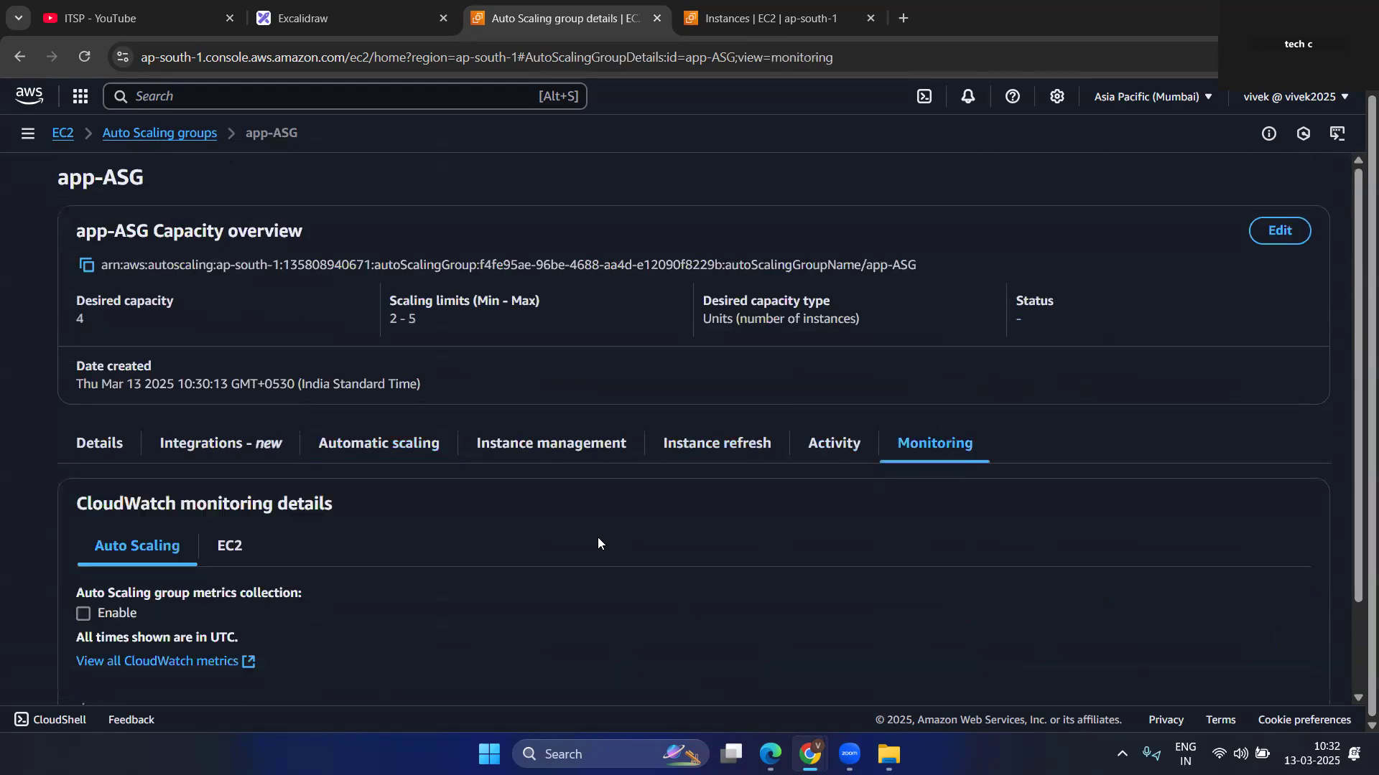
scroll(598, 538, "down", 2)
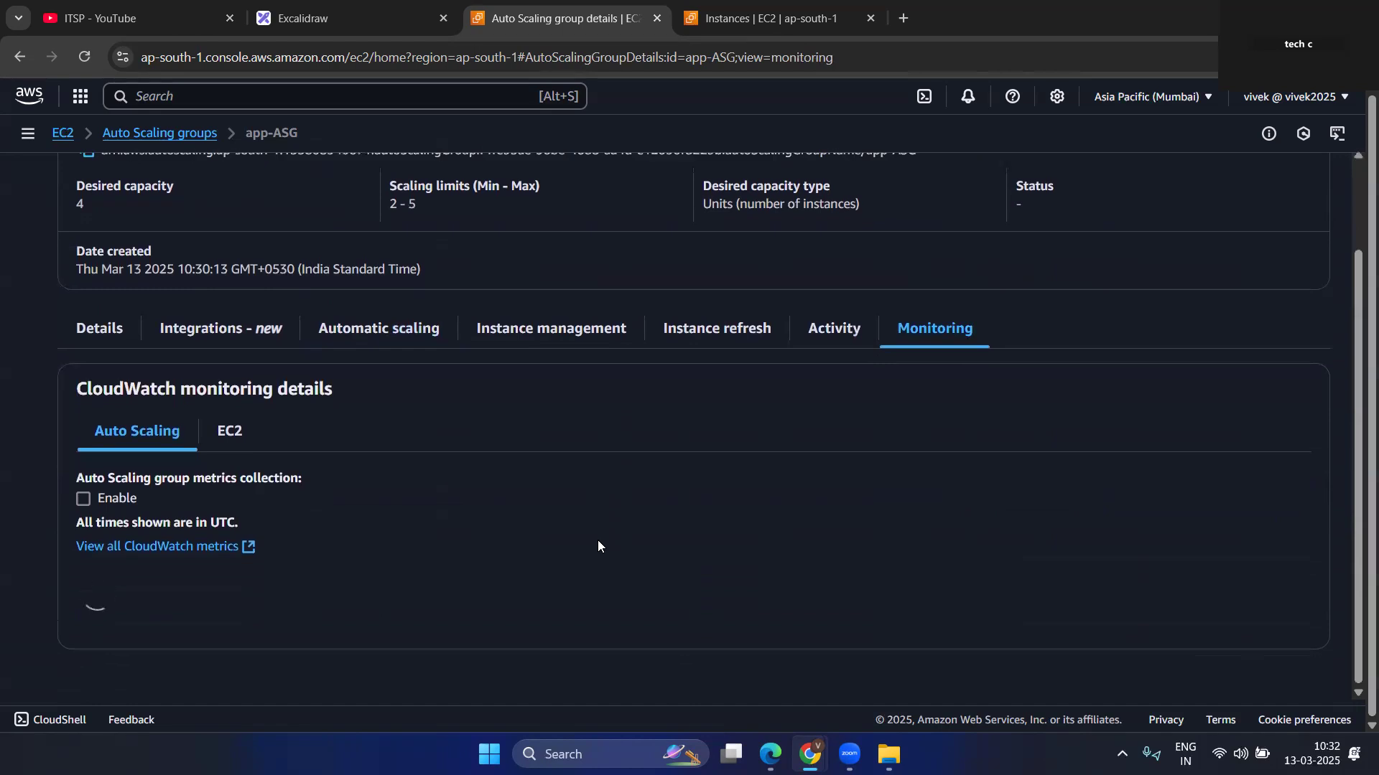
scroll(598, 544, "down", 6)
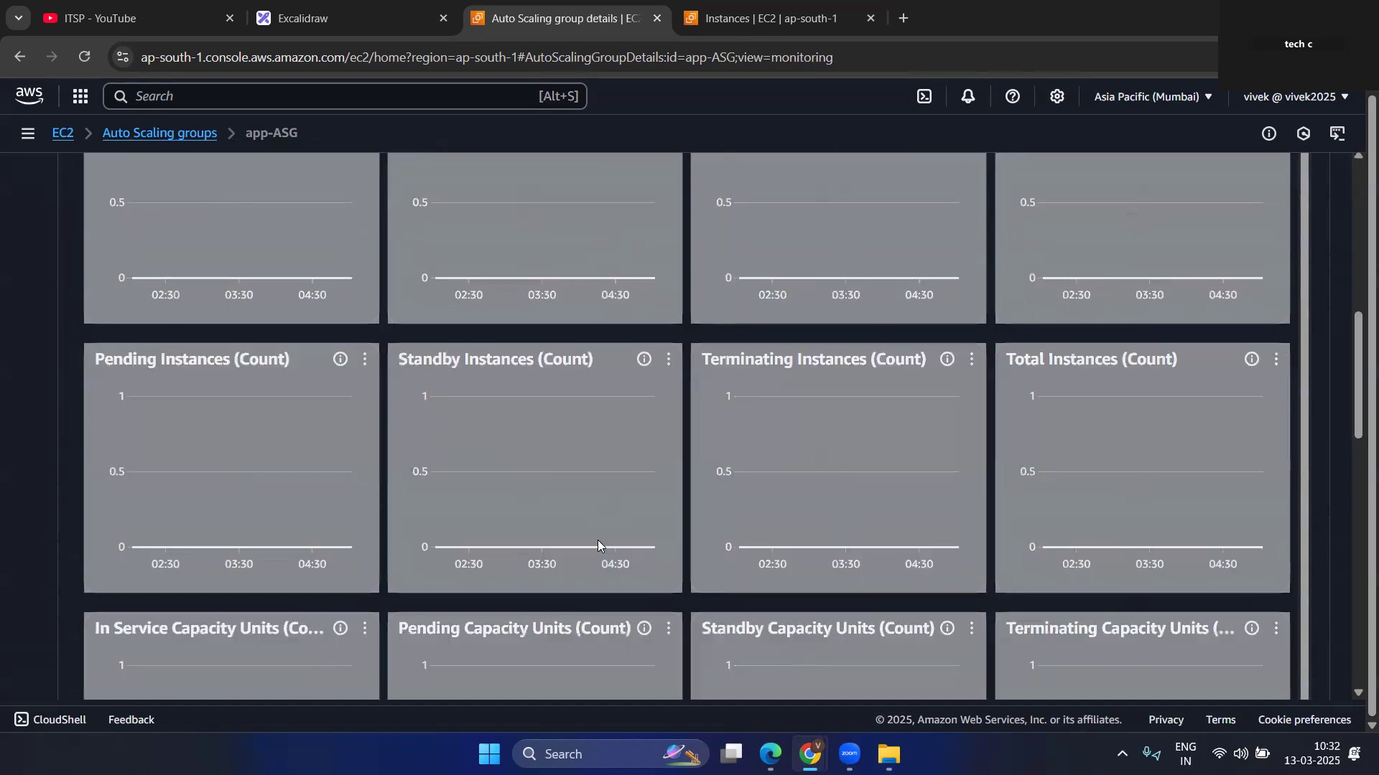
scroll(598, 540, "down", 15)
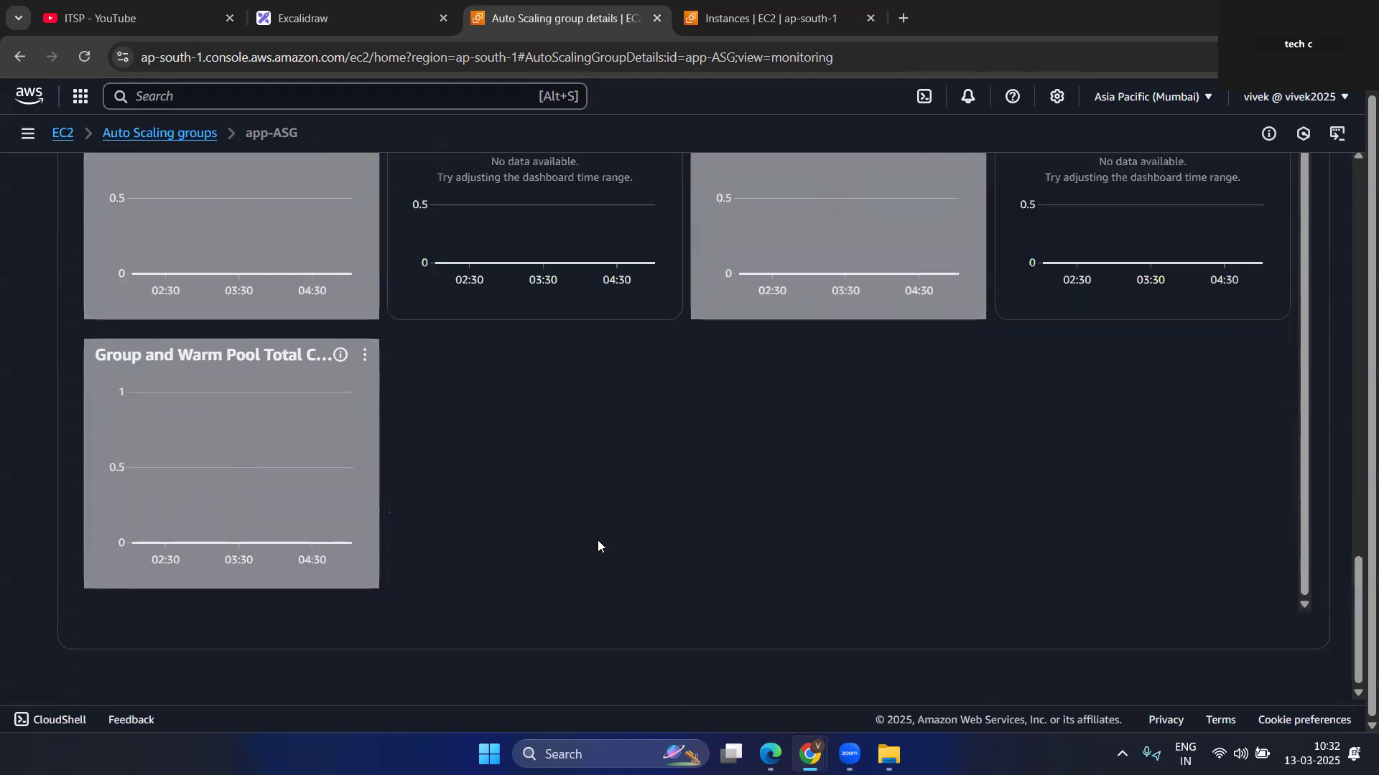
scroll(378, 293, "up", 5)
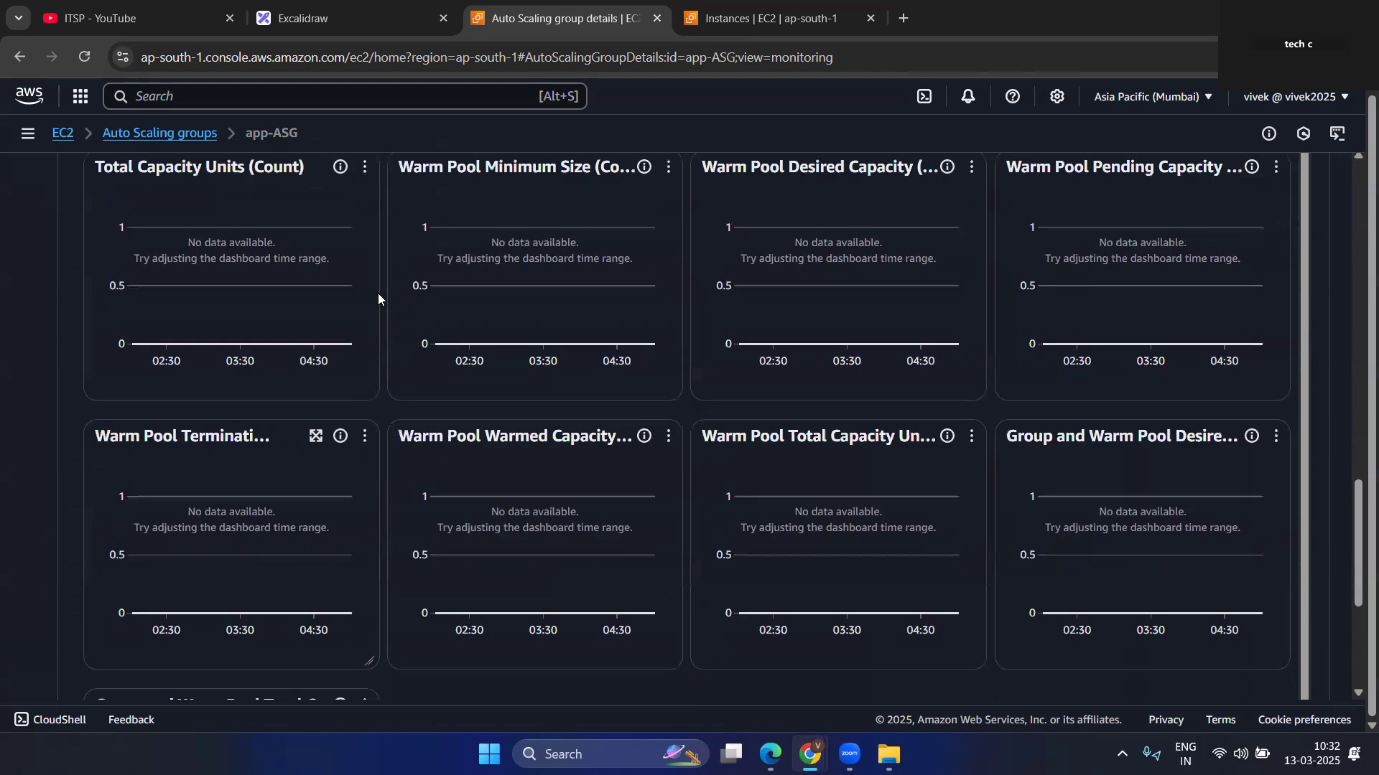
scroll(377, 293, "up", 16)
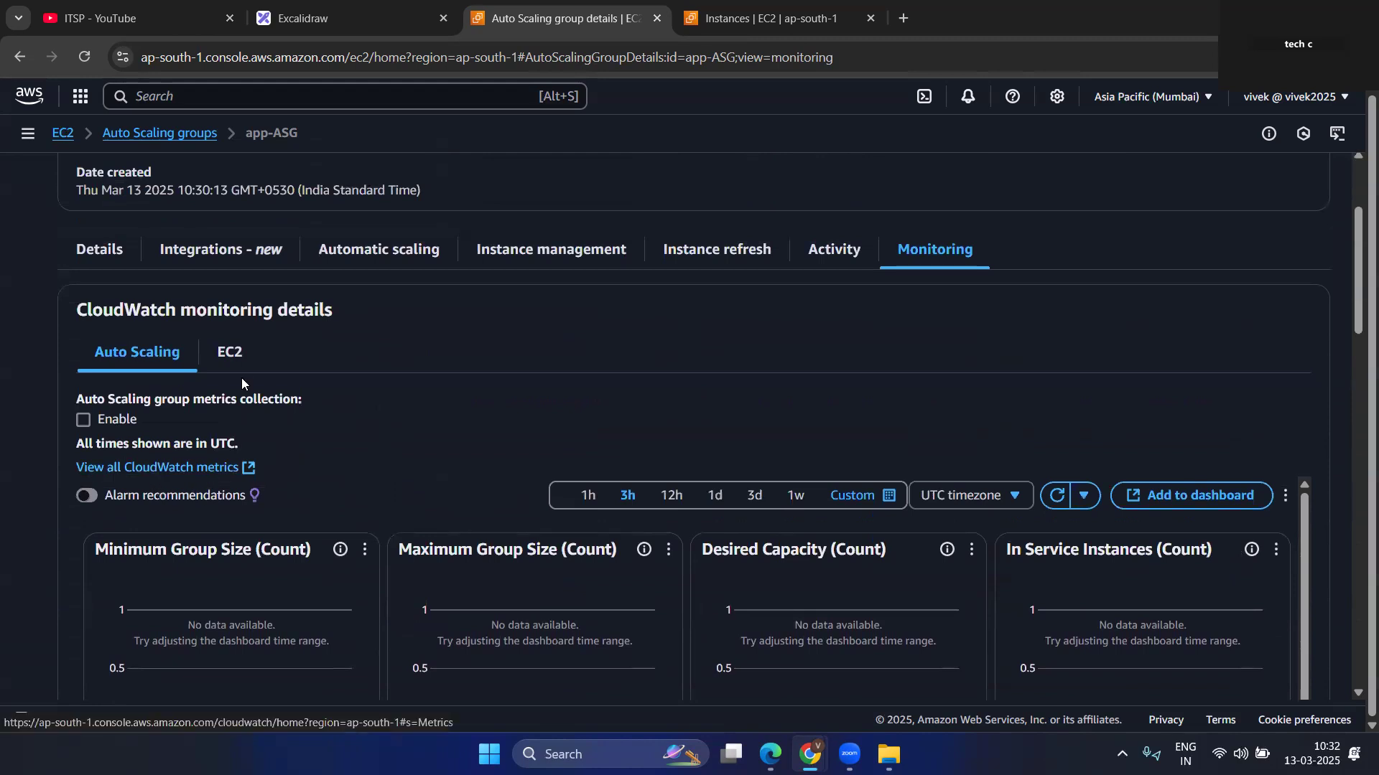
left_click(241, 347)
scroll(406, 485, "down", 1)
scroll(406, 485, "up", 2)
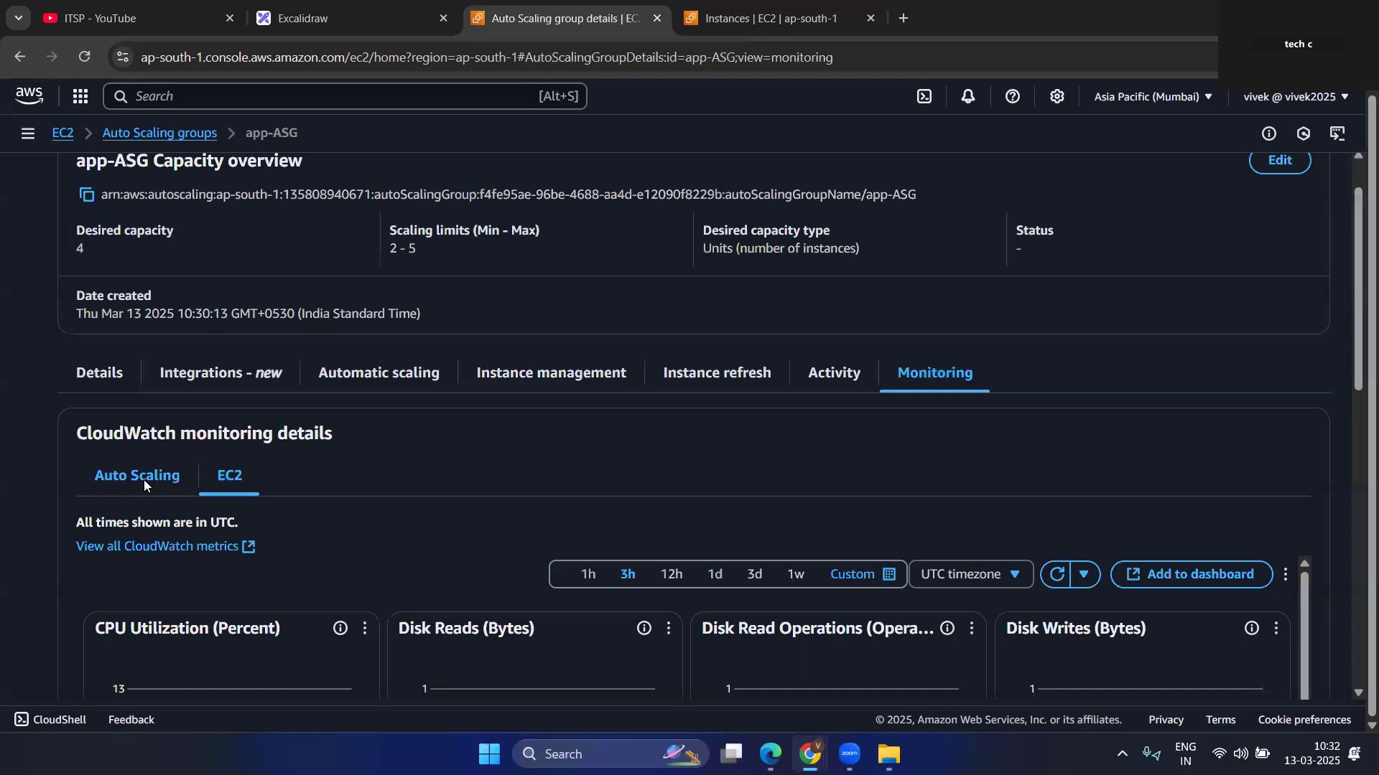
Enable Auto Scaling group metrics collection for app-ASG and dismiss the notification.
left_click(144, 479)
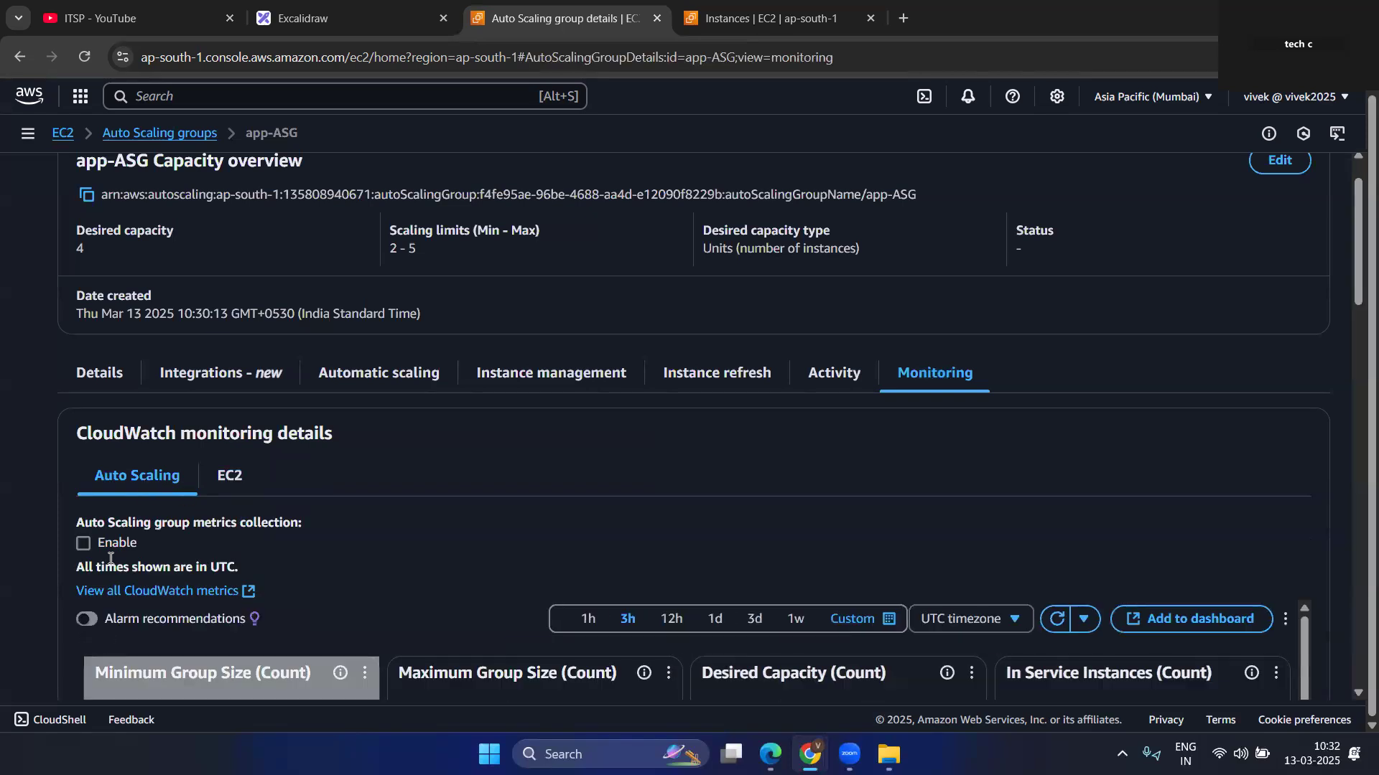
scroll(325, 539, "down", 2)
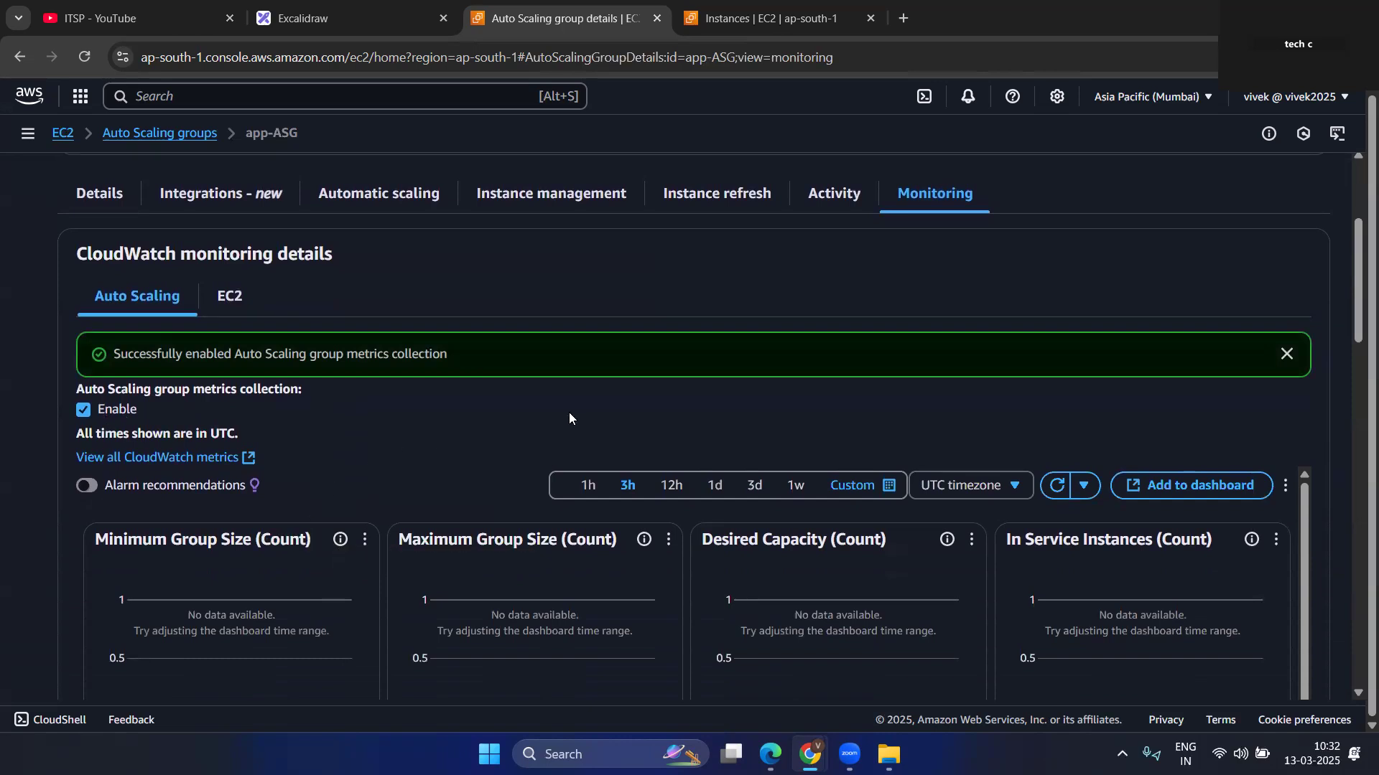
left_click(1286, 354)
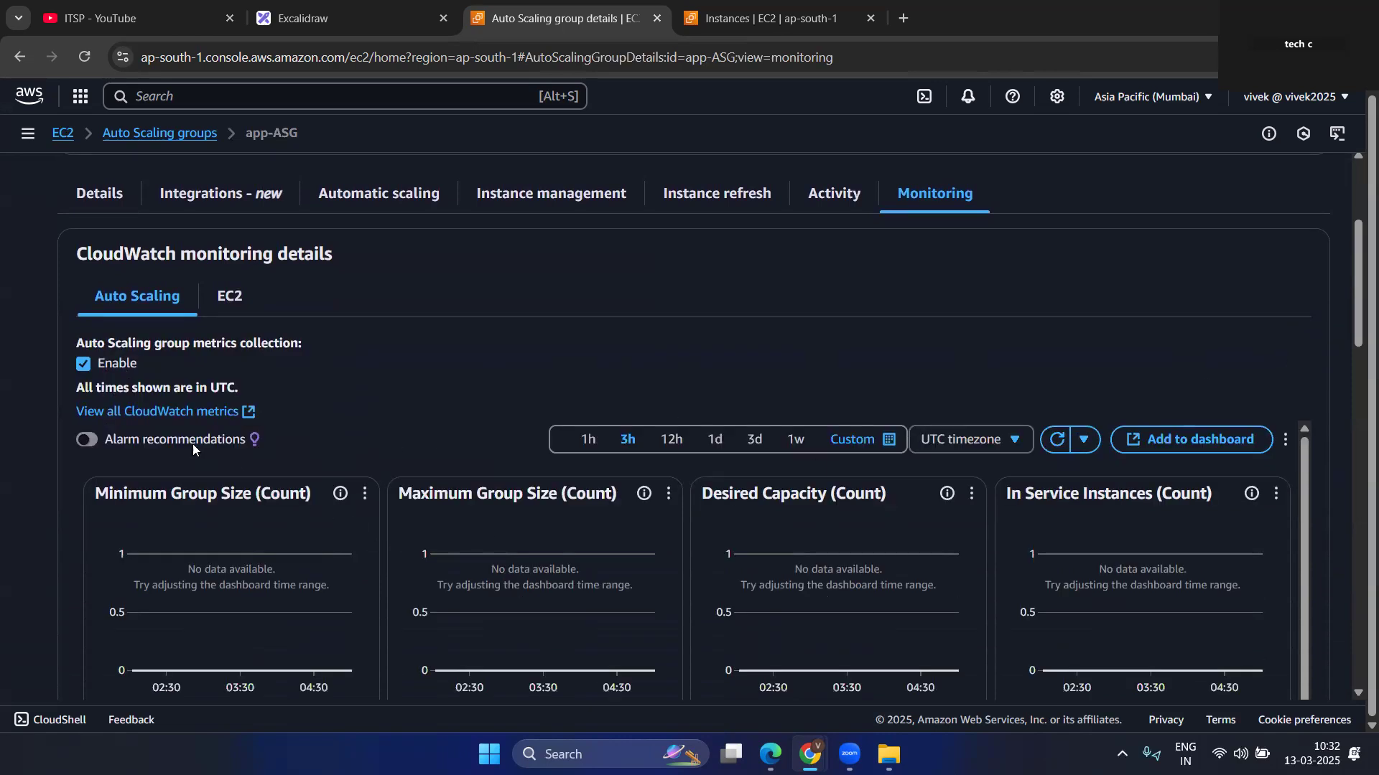
Open all CloudWatch metrics from app-ASG's monitoring details and look over the CloudWatch overview page.
left_click(165, 413)
left_click(603, 11)
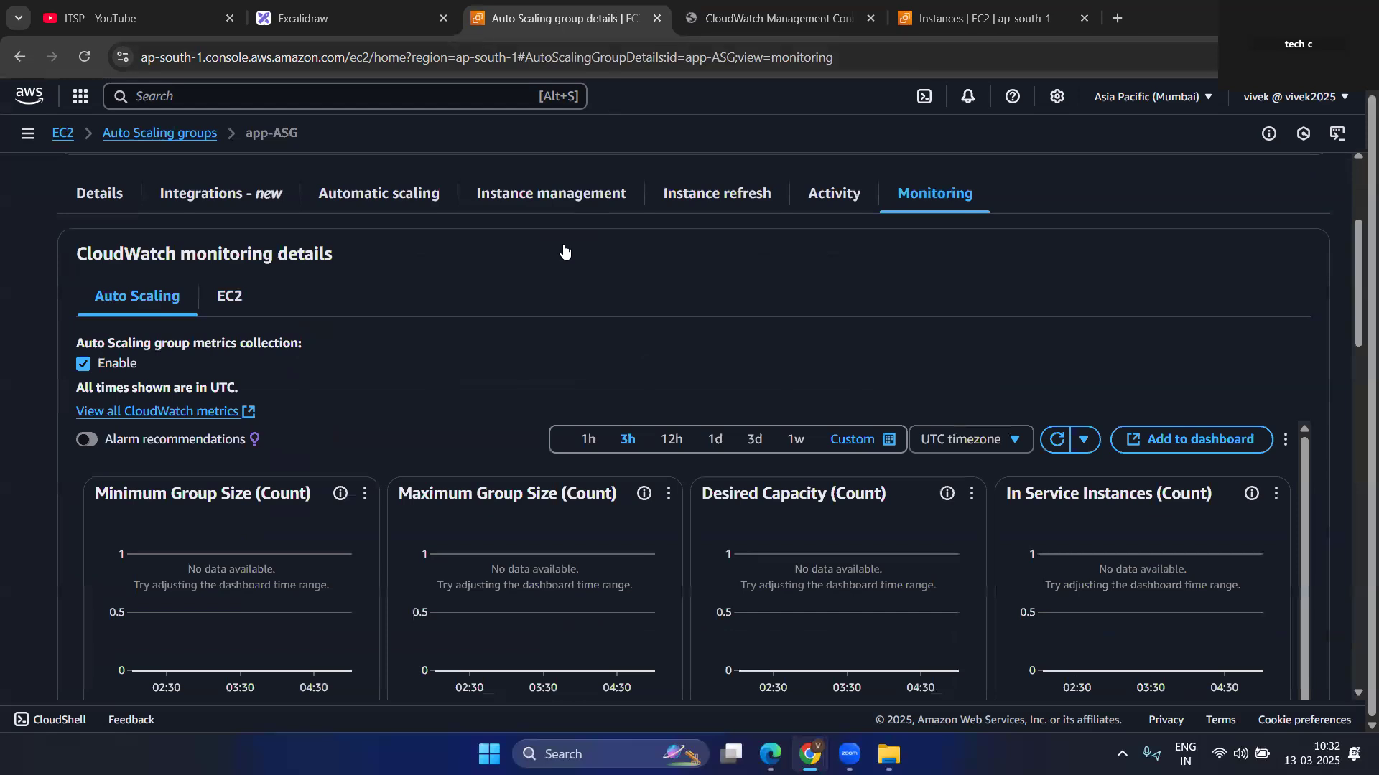
left_click(761, 16)
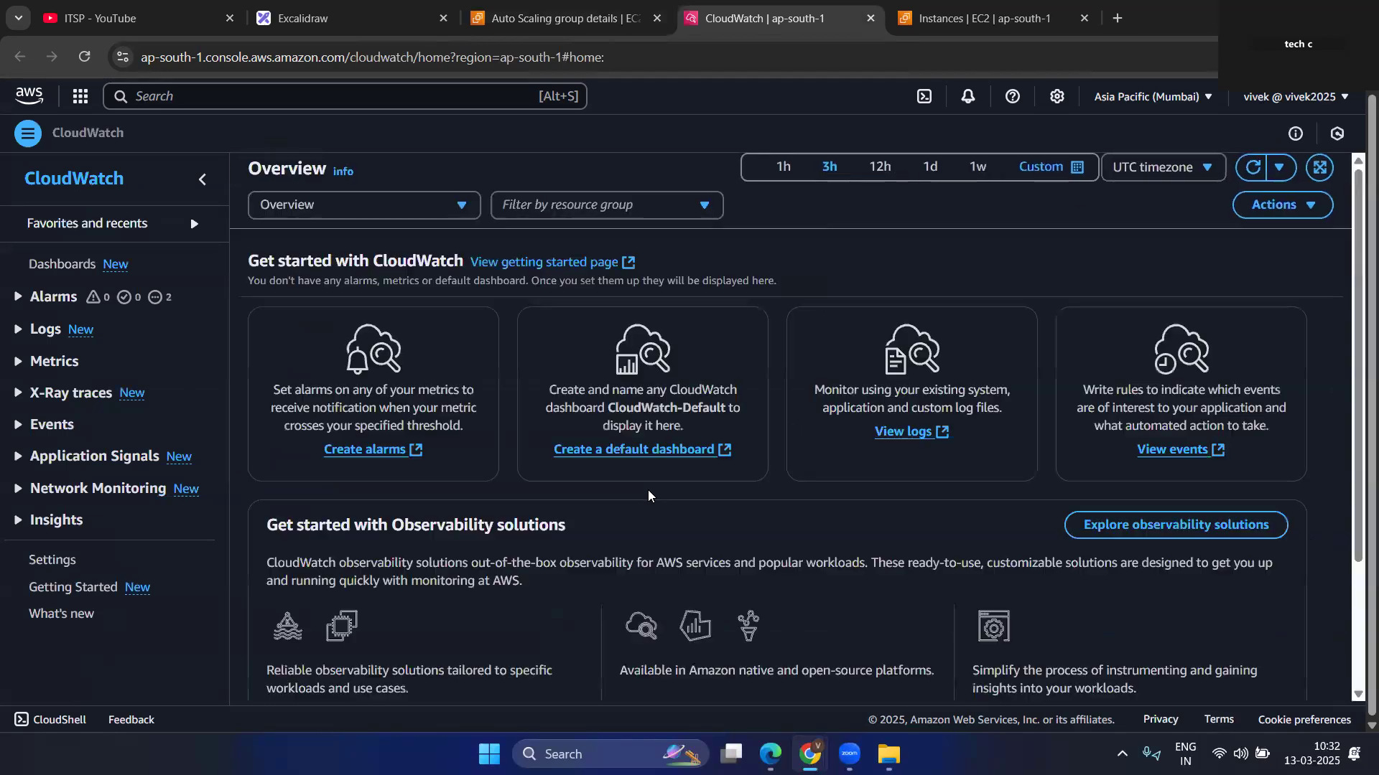
scroll(606, 530, "down", 3)
scroll(607, 530, "up", 3)
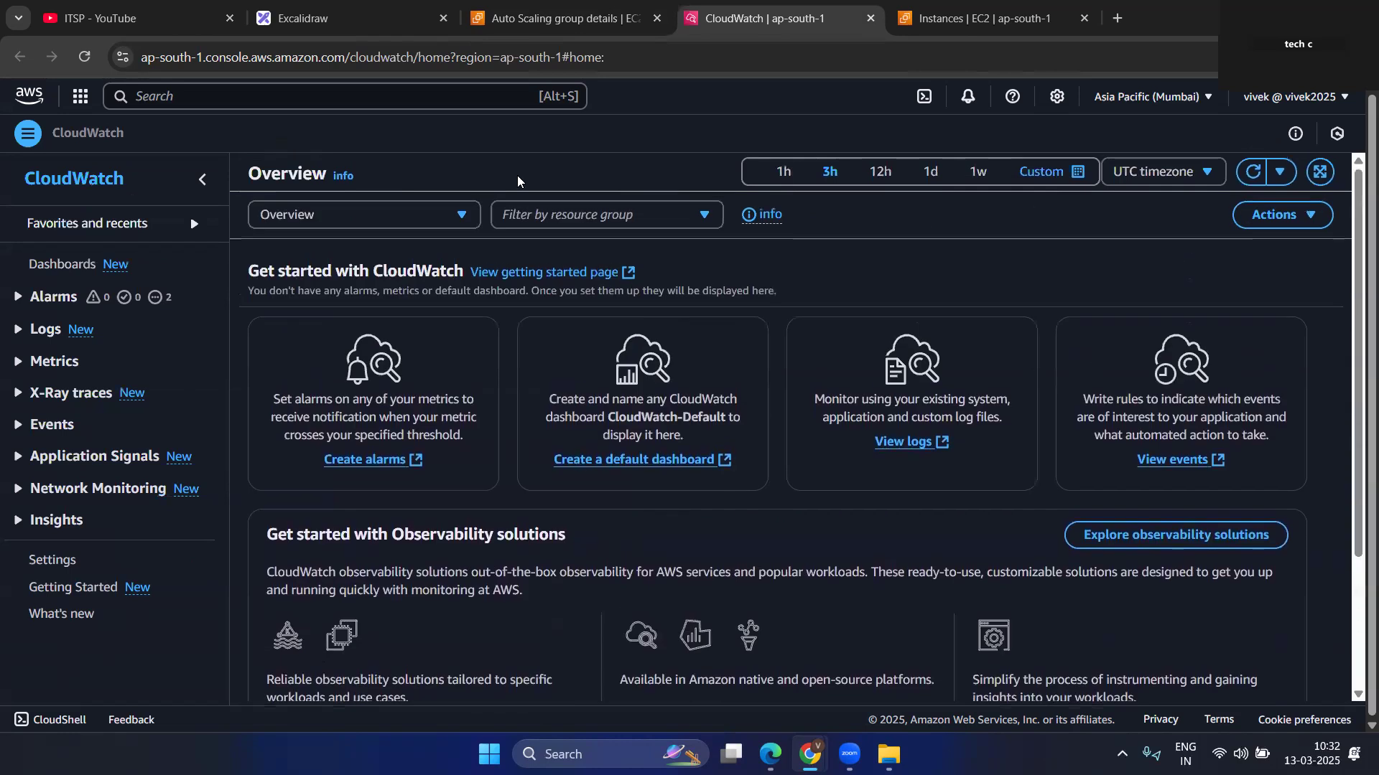
Return to app-ASG and review its capacity overview and launch template details.
left_click(556, 18)
scroll(310, 547, "up", 2)
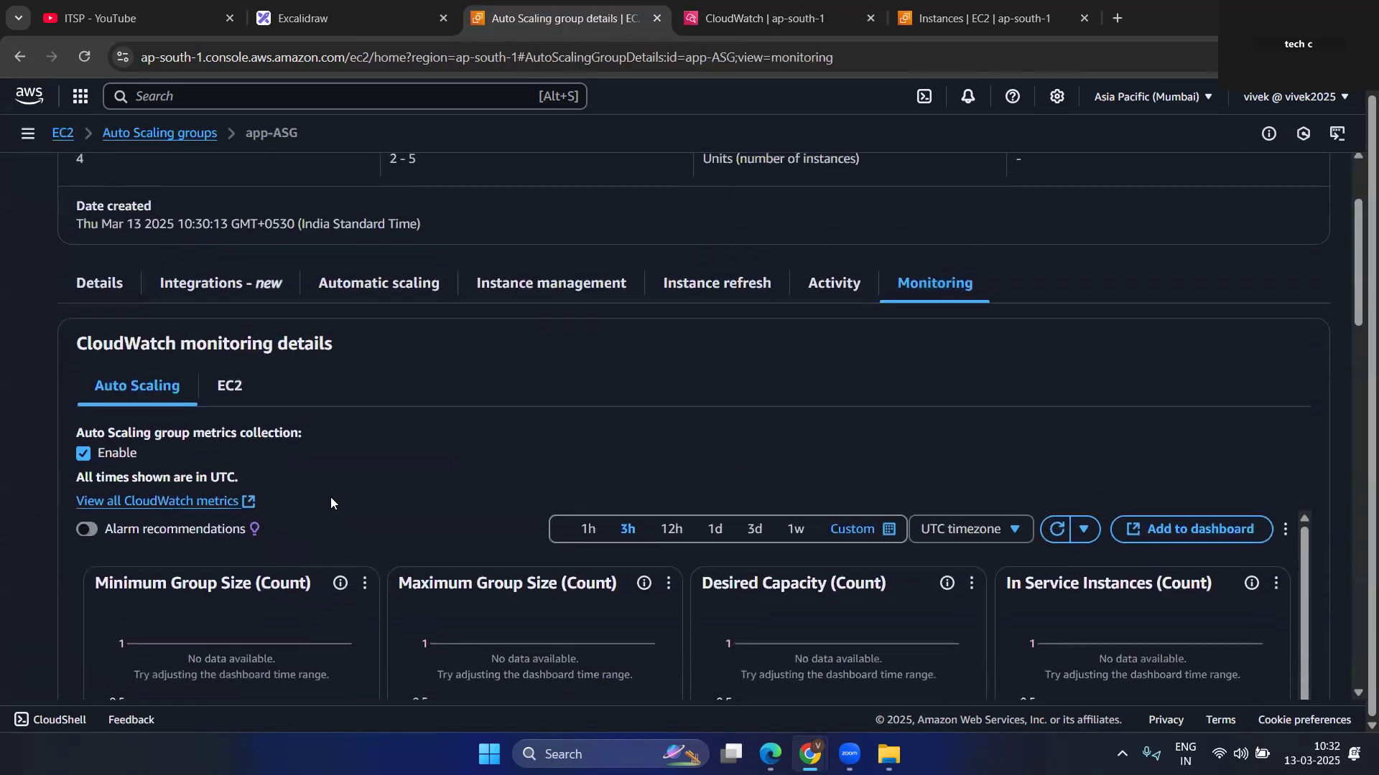
left_click(100, 281)
scroll(603, 468, "up", 2)
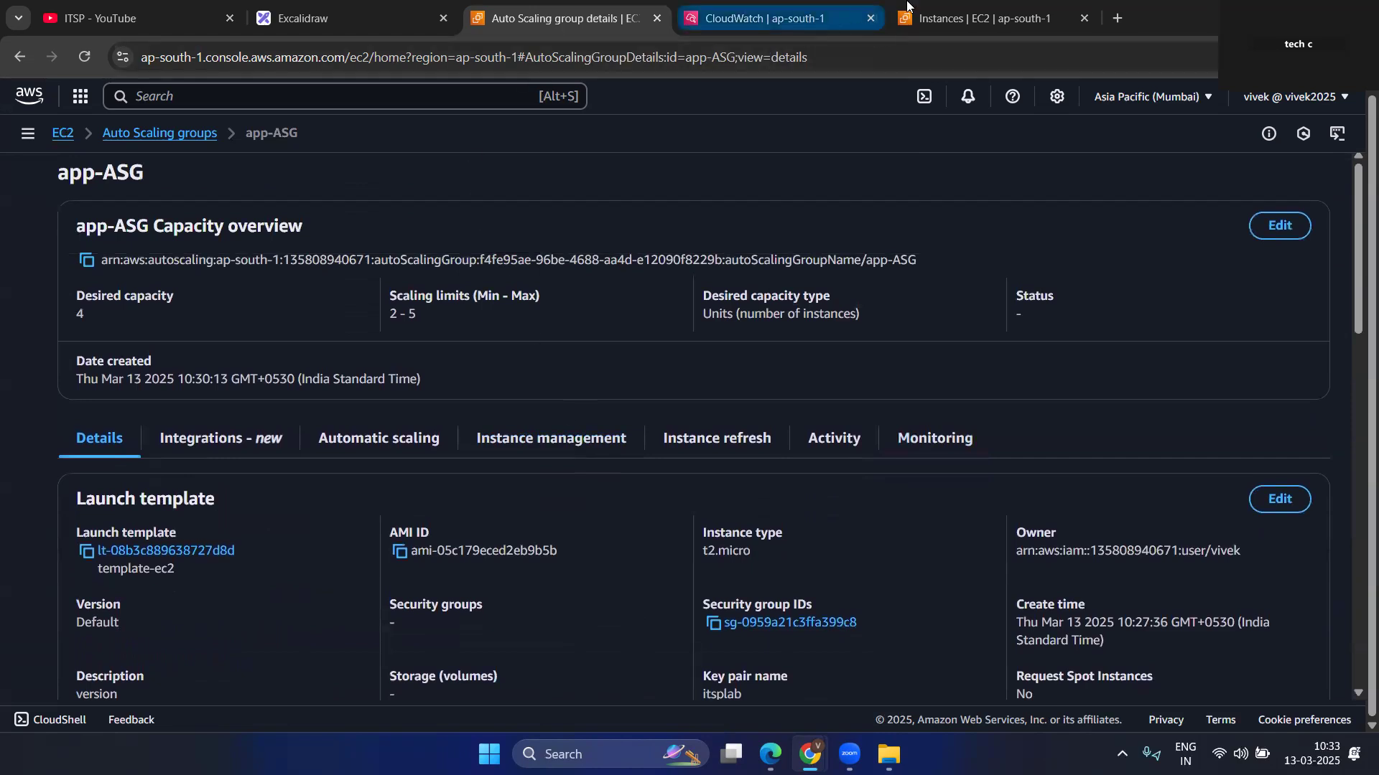
Refresh the EC2 instances list, select only instance i-034de9ed589a0b3e0, and copy its public IPv4 address.
left_click(934, 18)
left_click(823, 172)
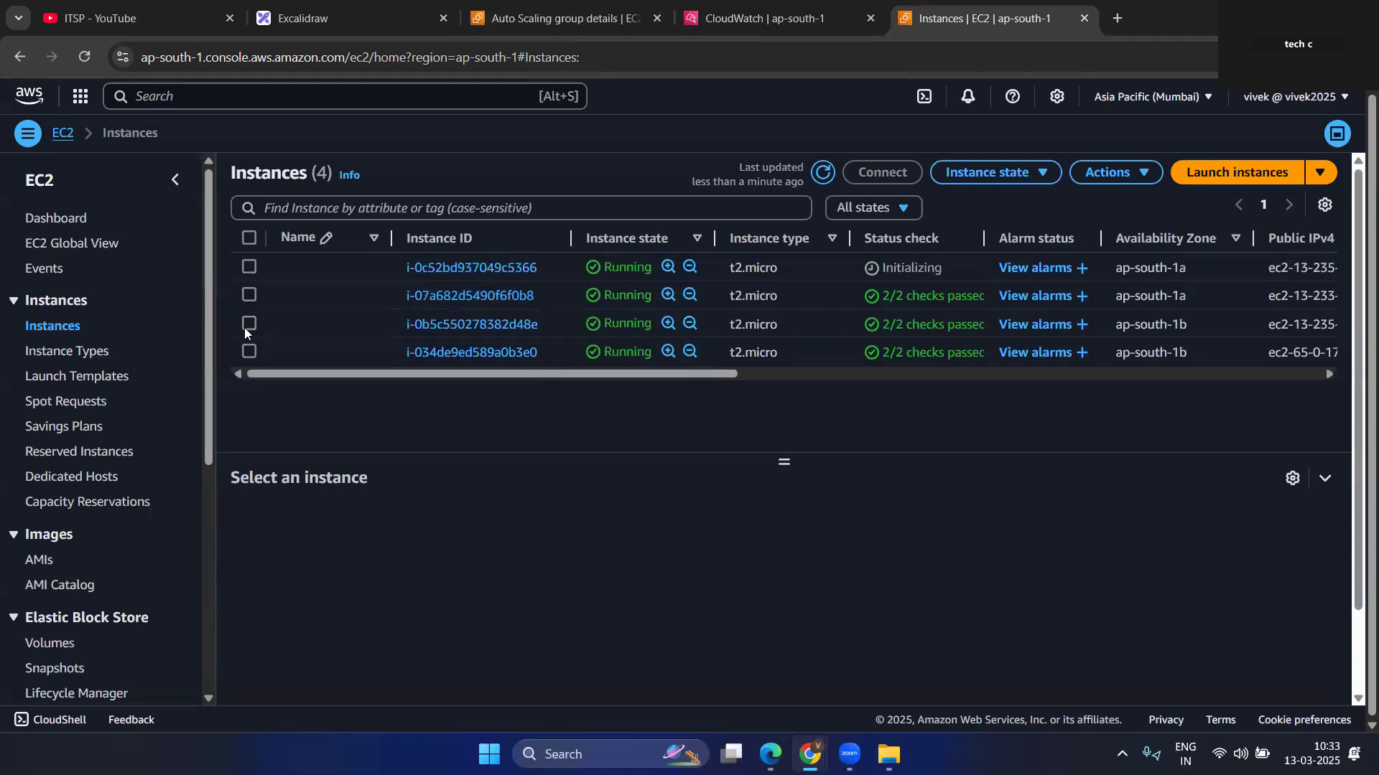
left_click(249, 323)
left_click(249, 352)
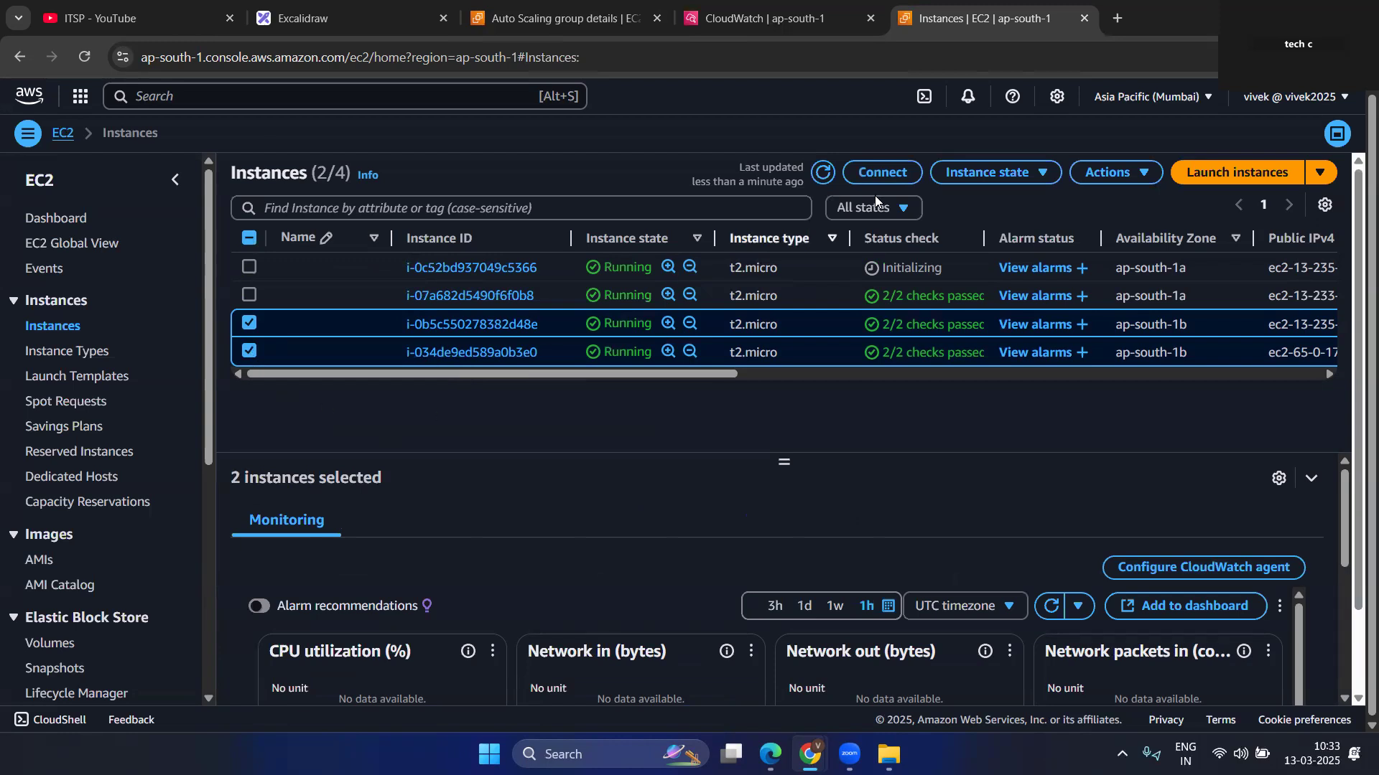
left_click(248, 323)
left_click(248, 323)
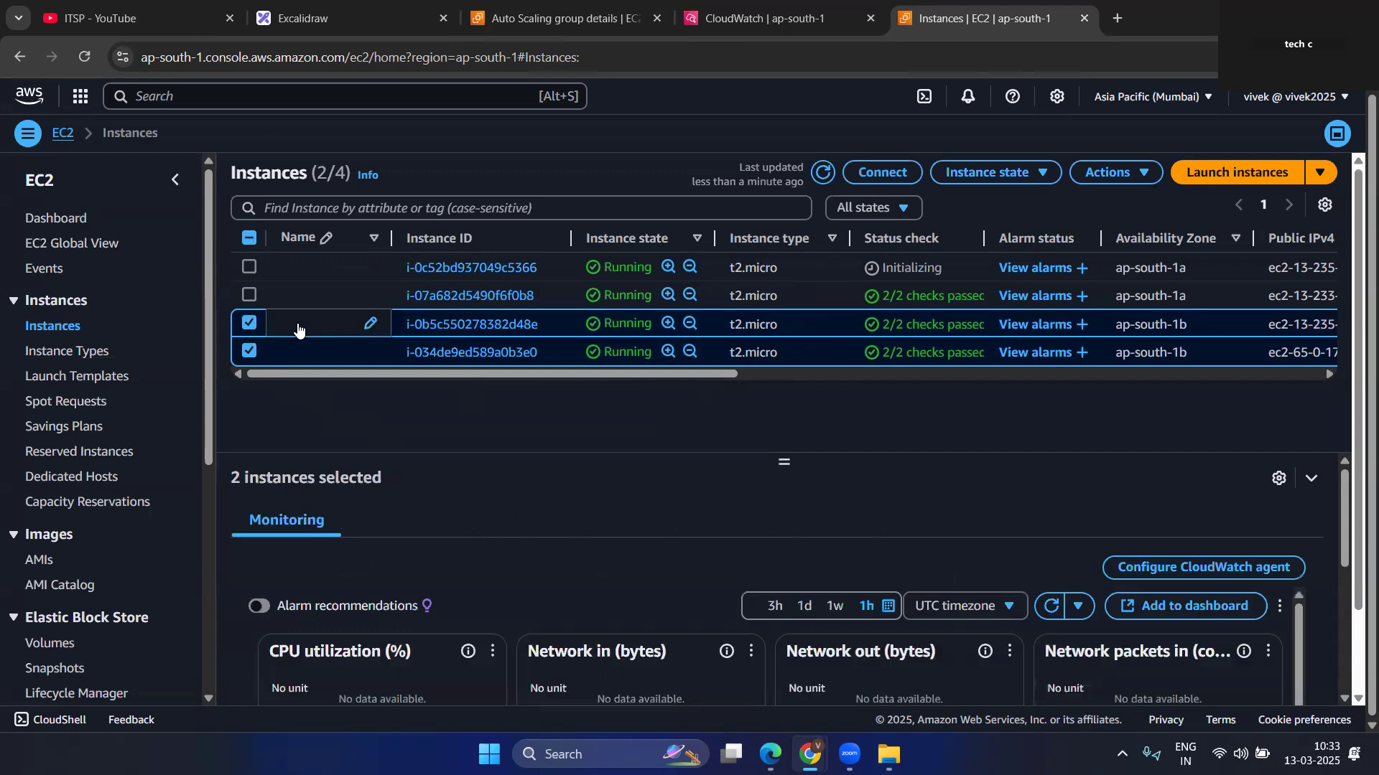
left_click(248, 325)
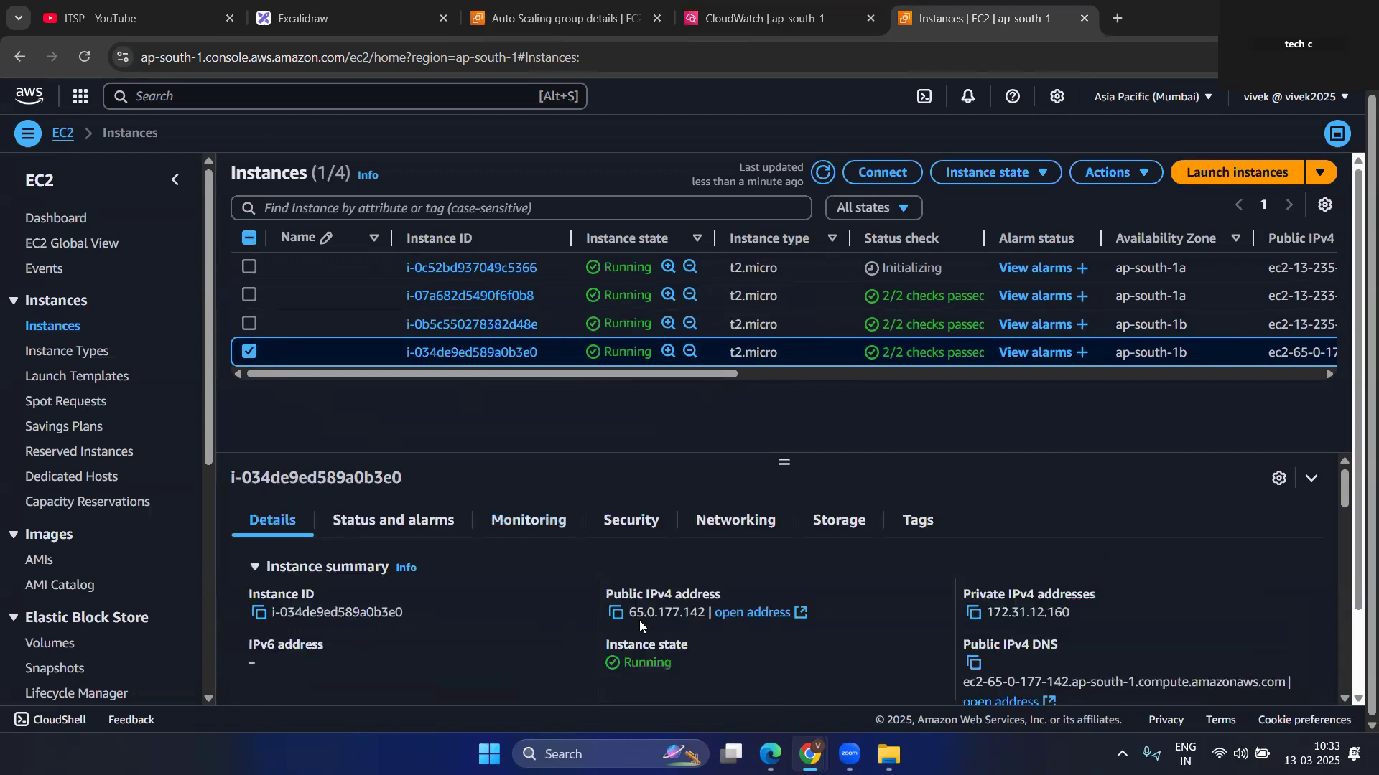
left_click(616, 613)
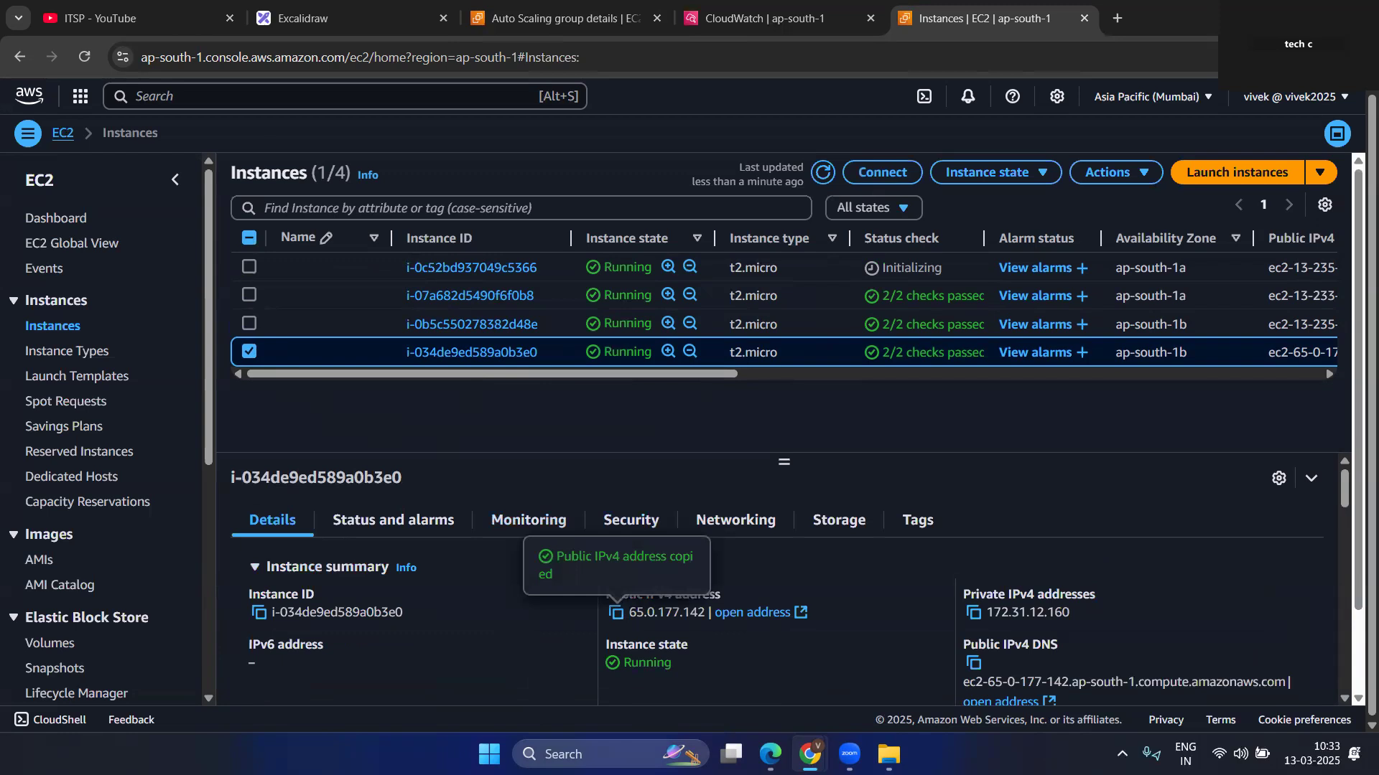
Search Windows for MobaXterm and launch it.
key("super+s")
type("mon")
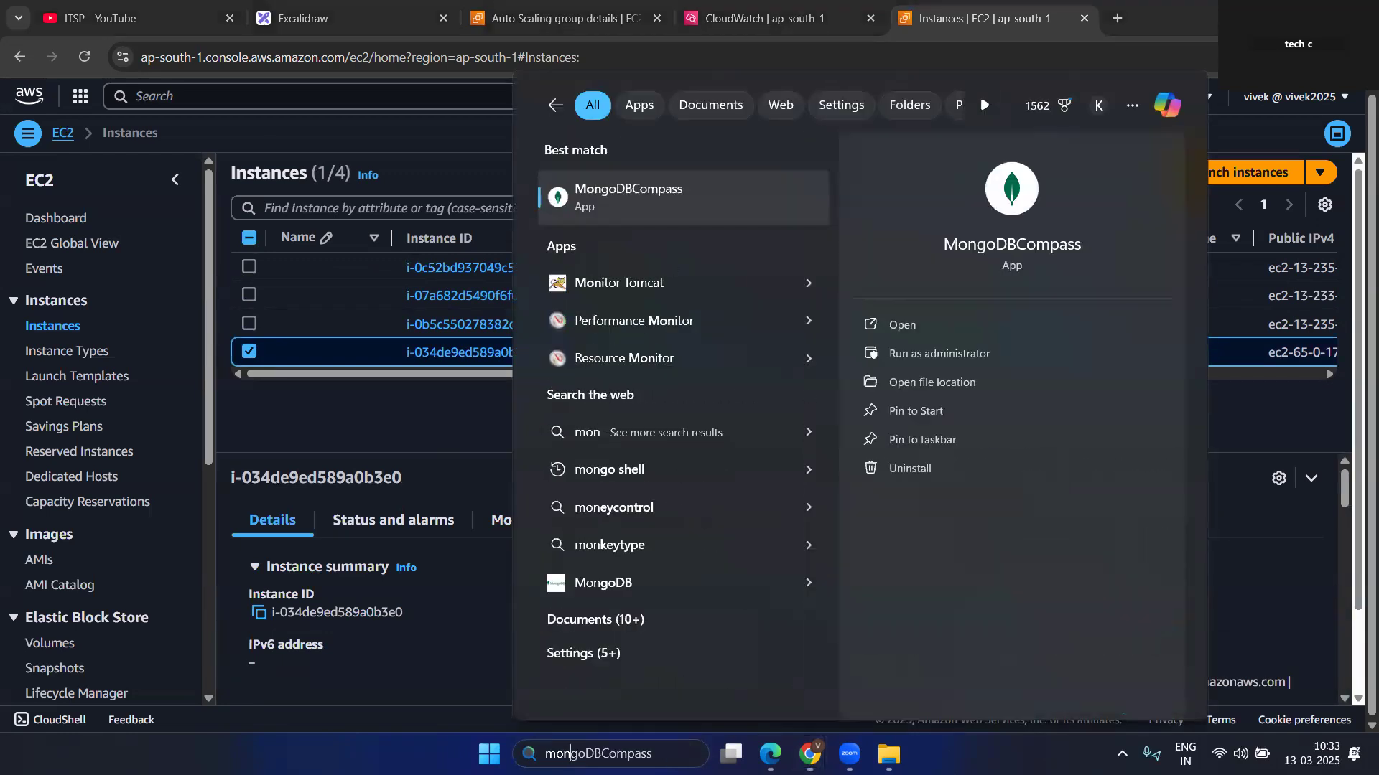
key("BackSpace")
type("b")
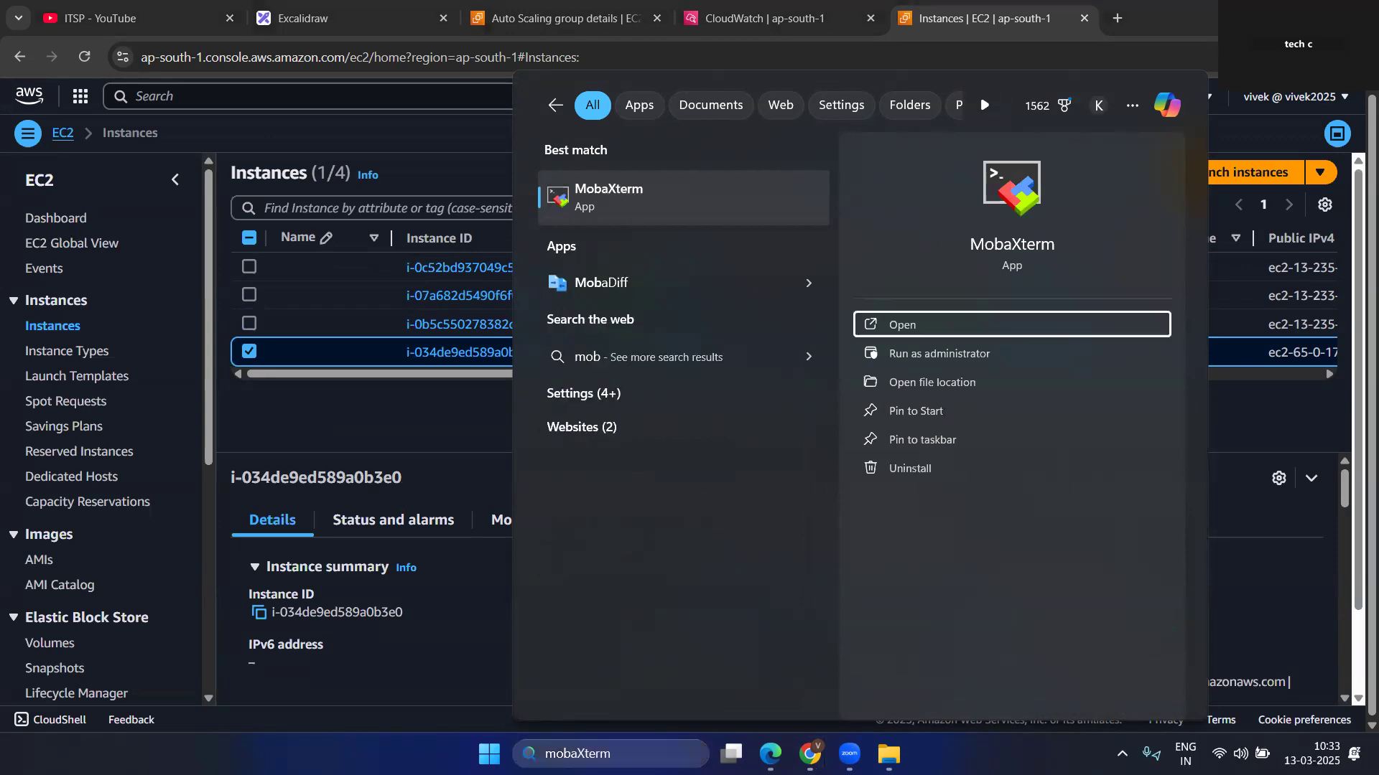
key("Return")
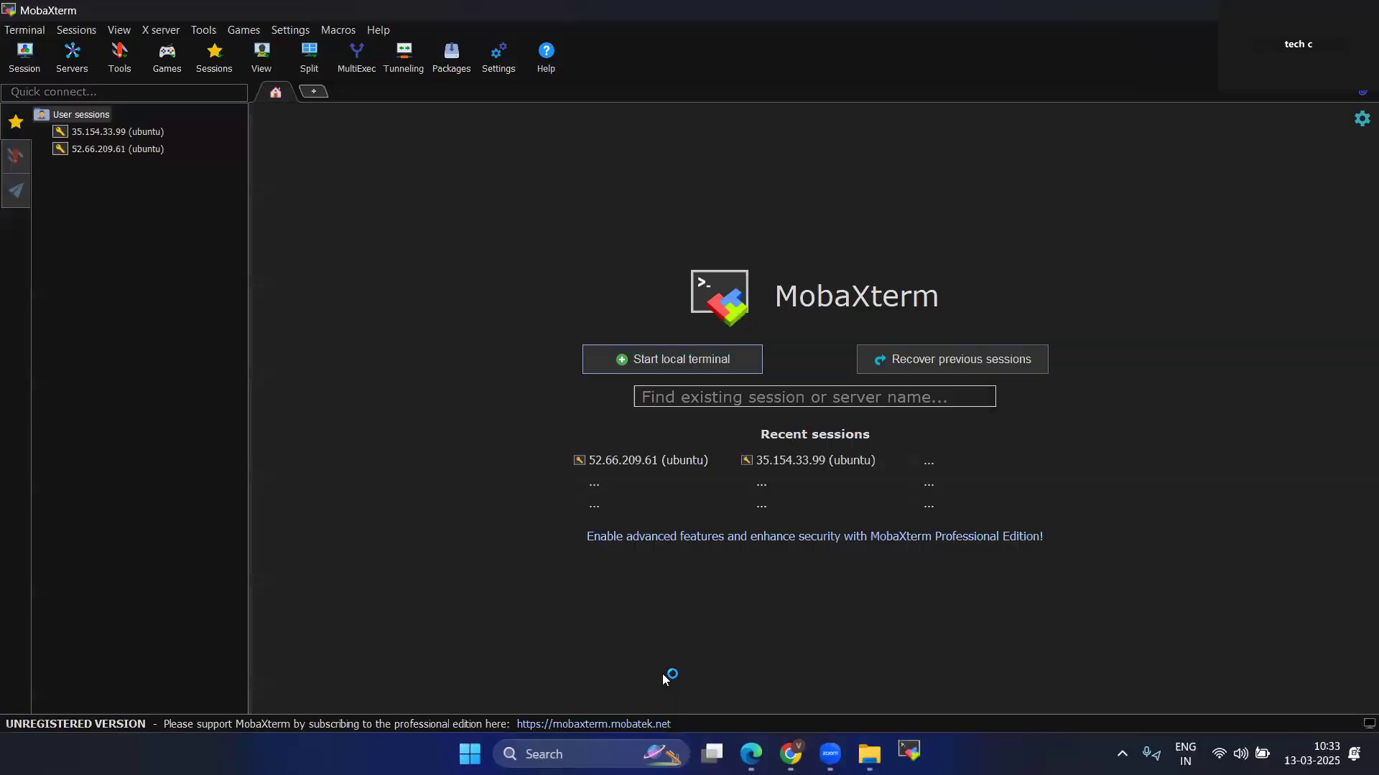
Set up a new SSH session with remote host 65.0.177.142 and username ec2-user.
left_click(36, 62)
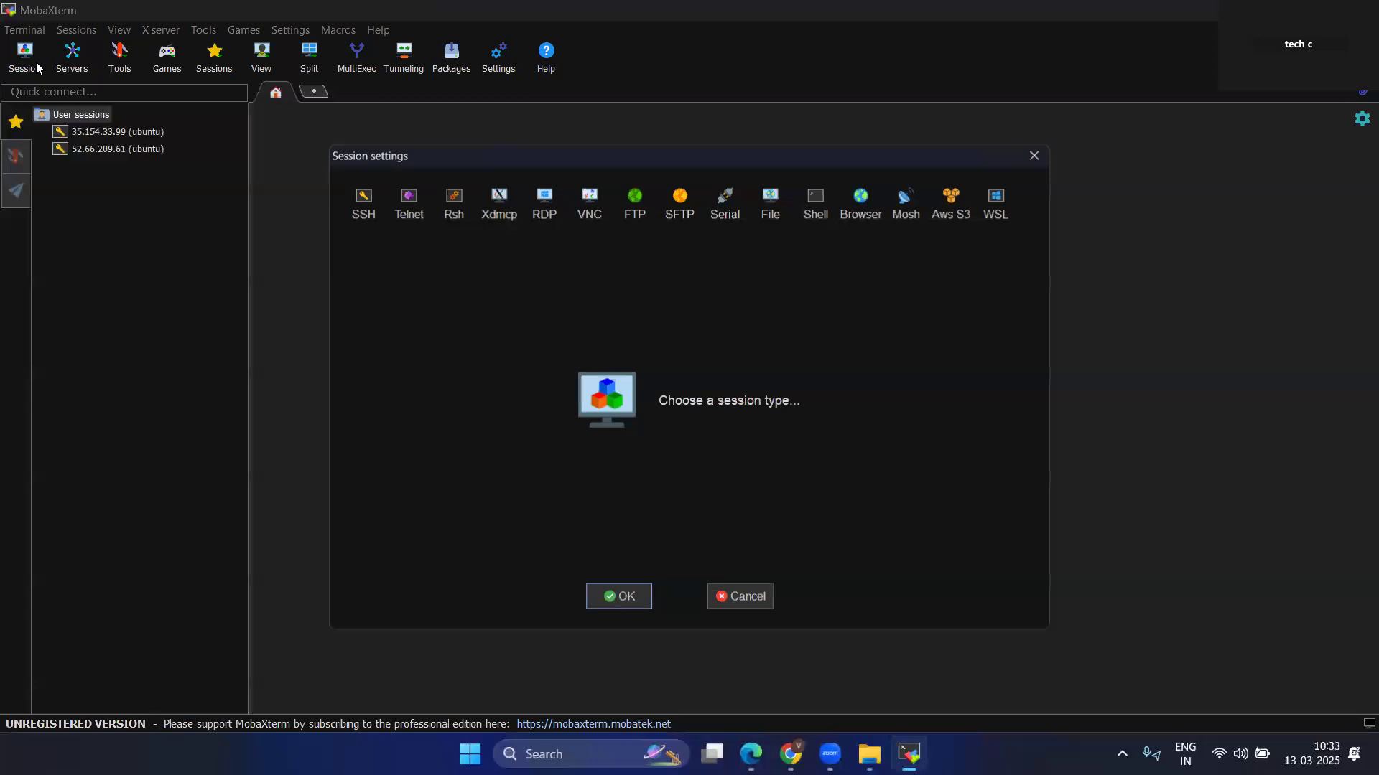
left_click(363, 205)
key("ctrl+v")
left_click(620, 301)
key("BackSpace")
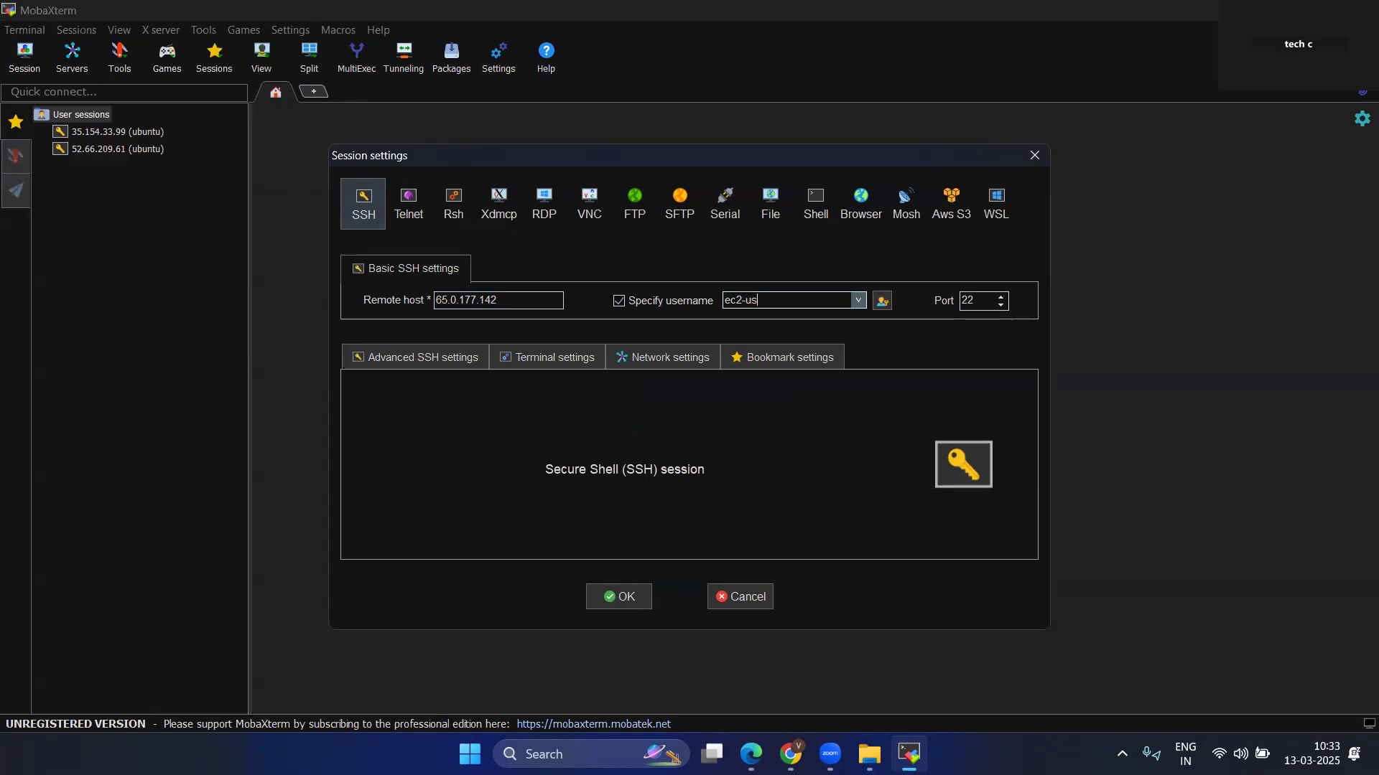
type("ec2-user")
Enable private key authentication for the SSH session using itsplab.pem from D:\public\aws-lab.
left_click(451, 357)
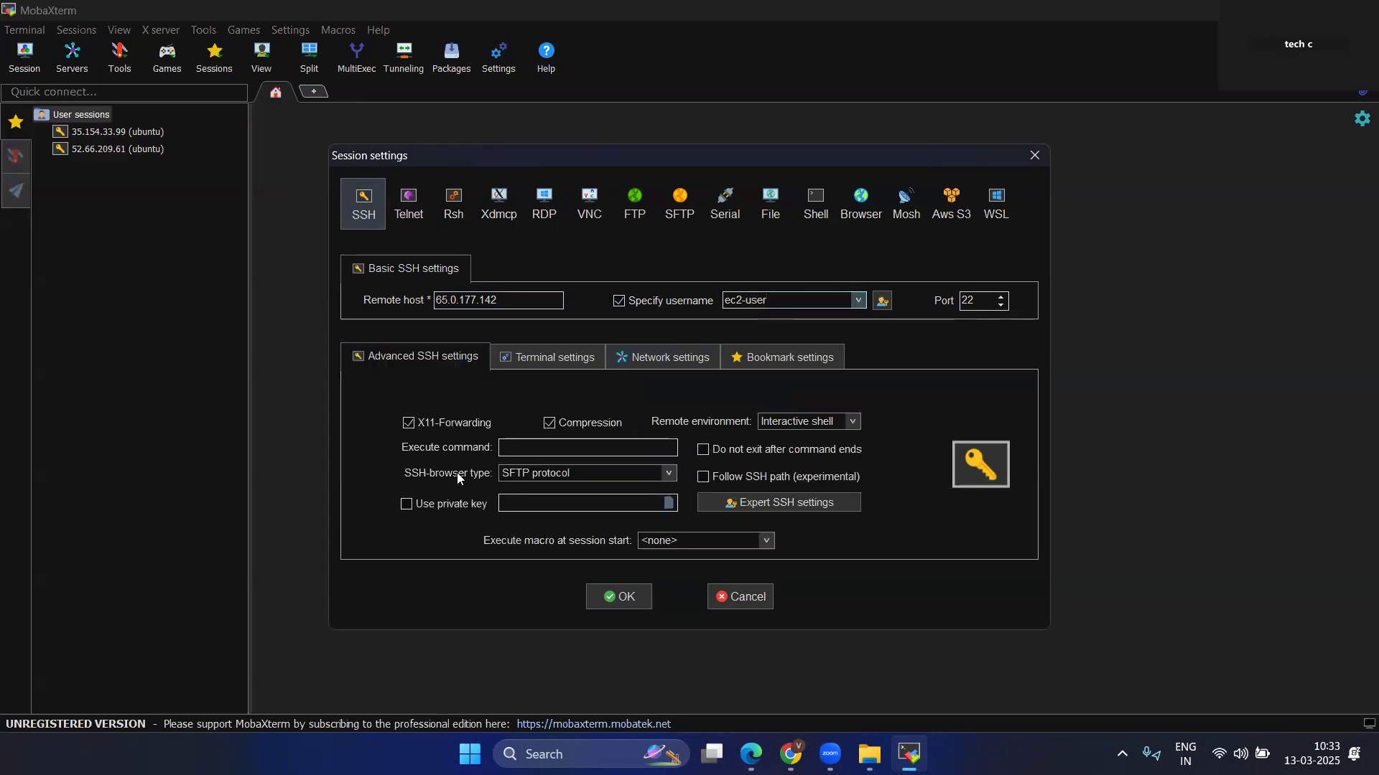
left_click(456, 505)
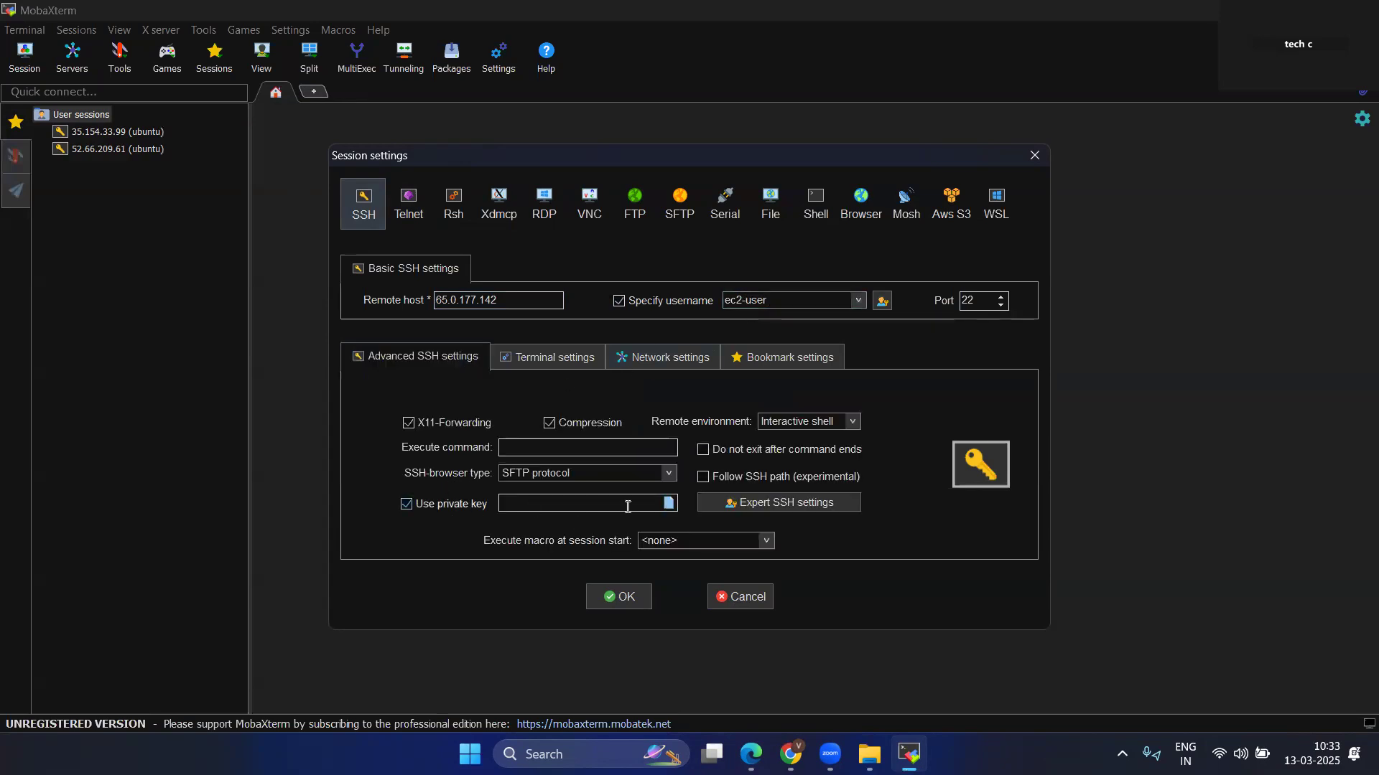
left_click(669, 504)
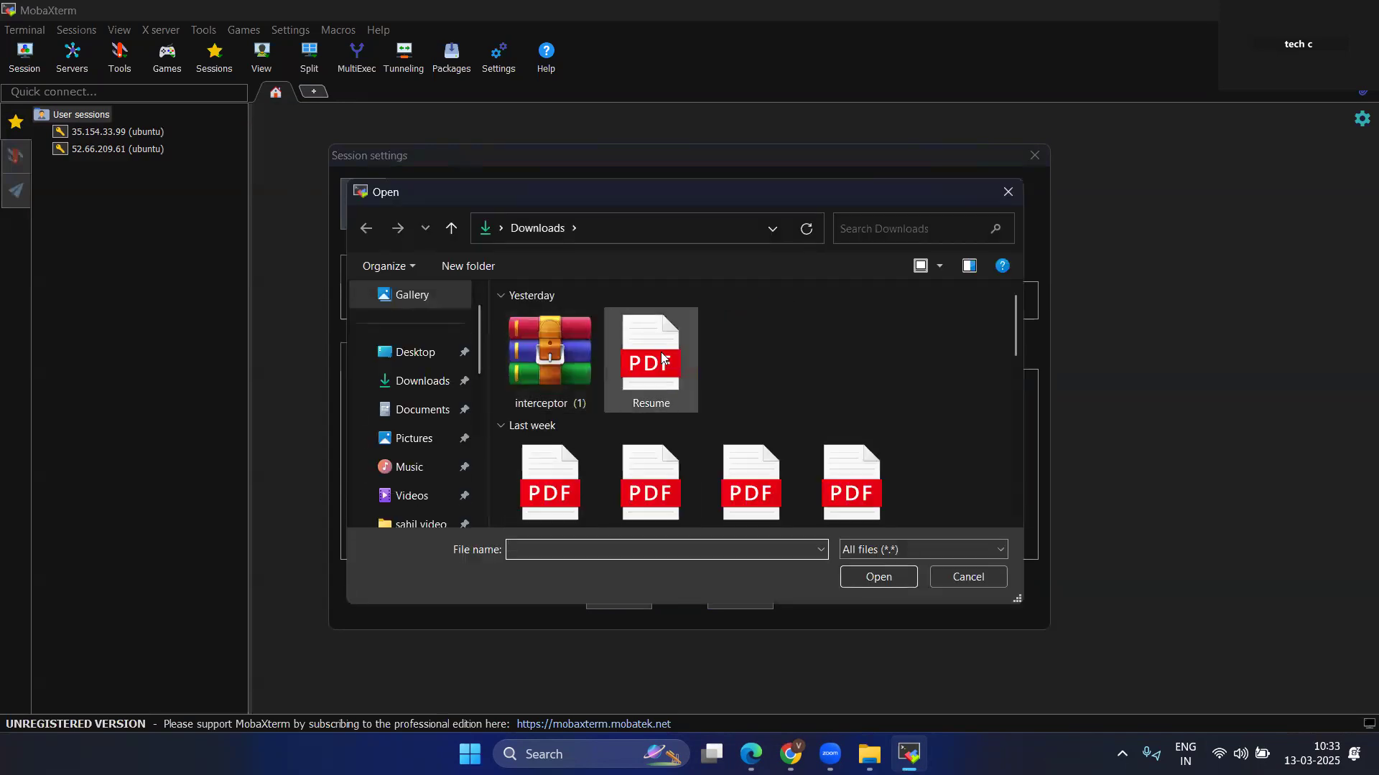
scroll(414, 445, "down", 3)
left_click(436, 382)
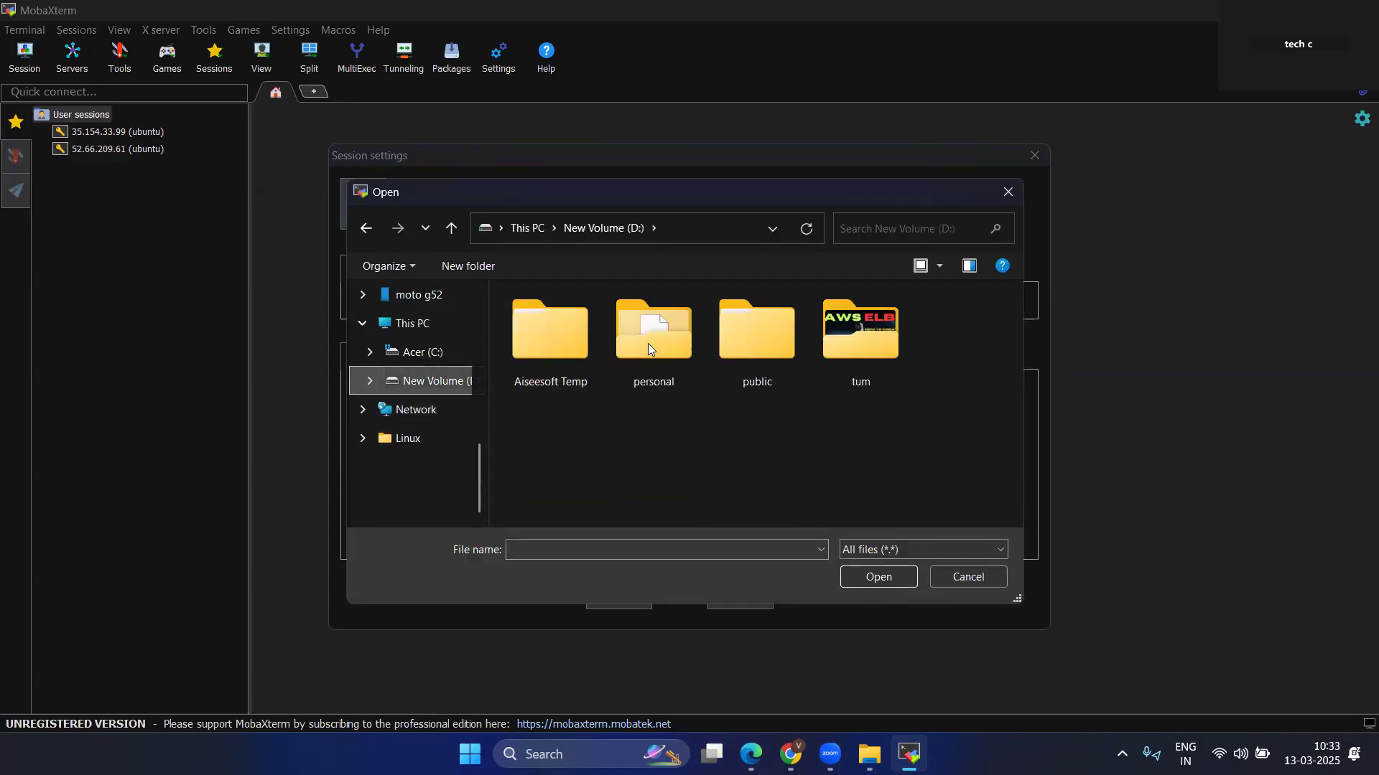
double_click(771, 357)
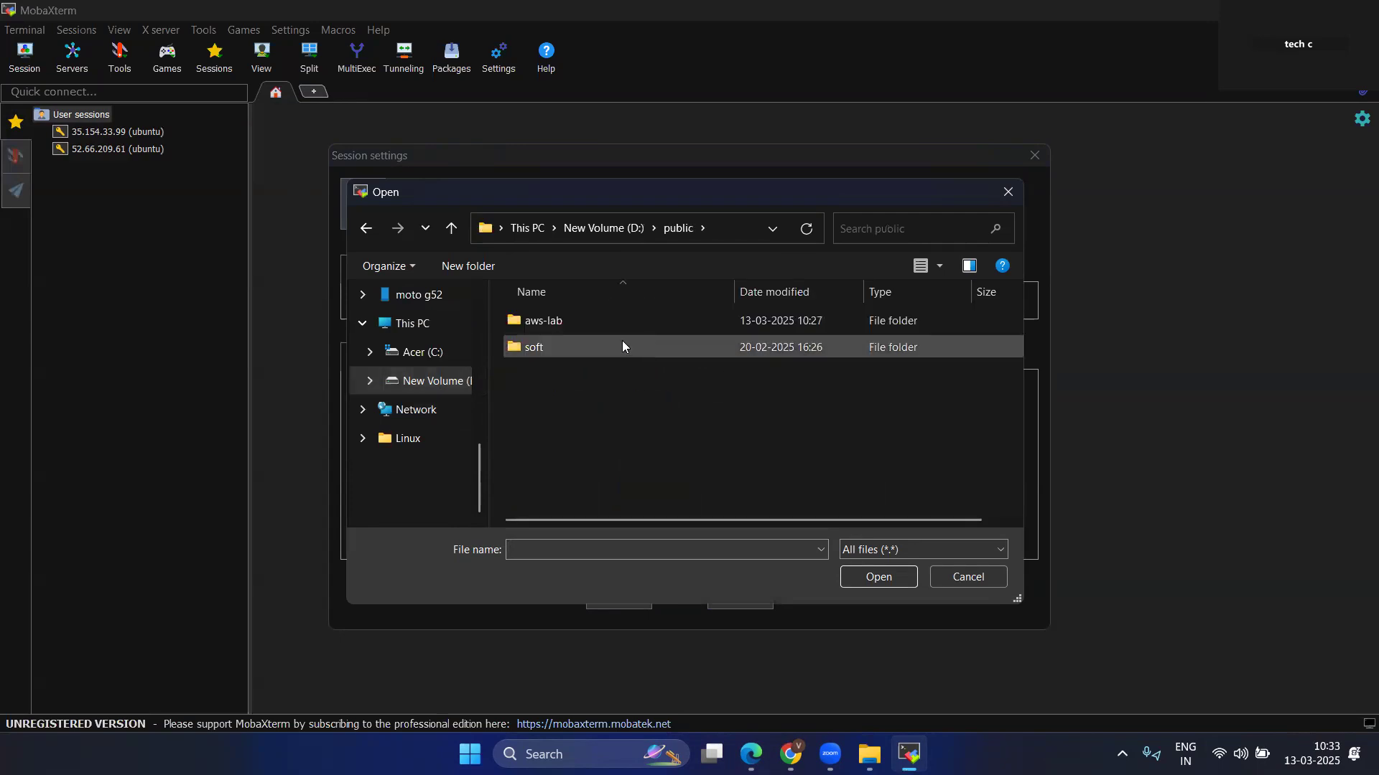
double_click(556, 324)
left_click(555, 325)
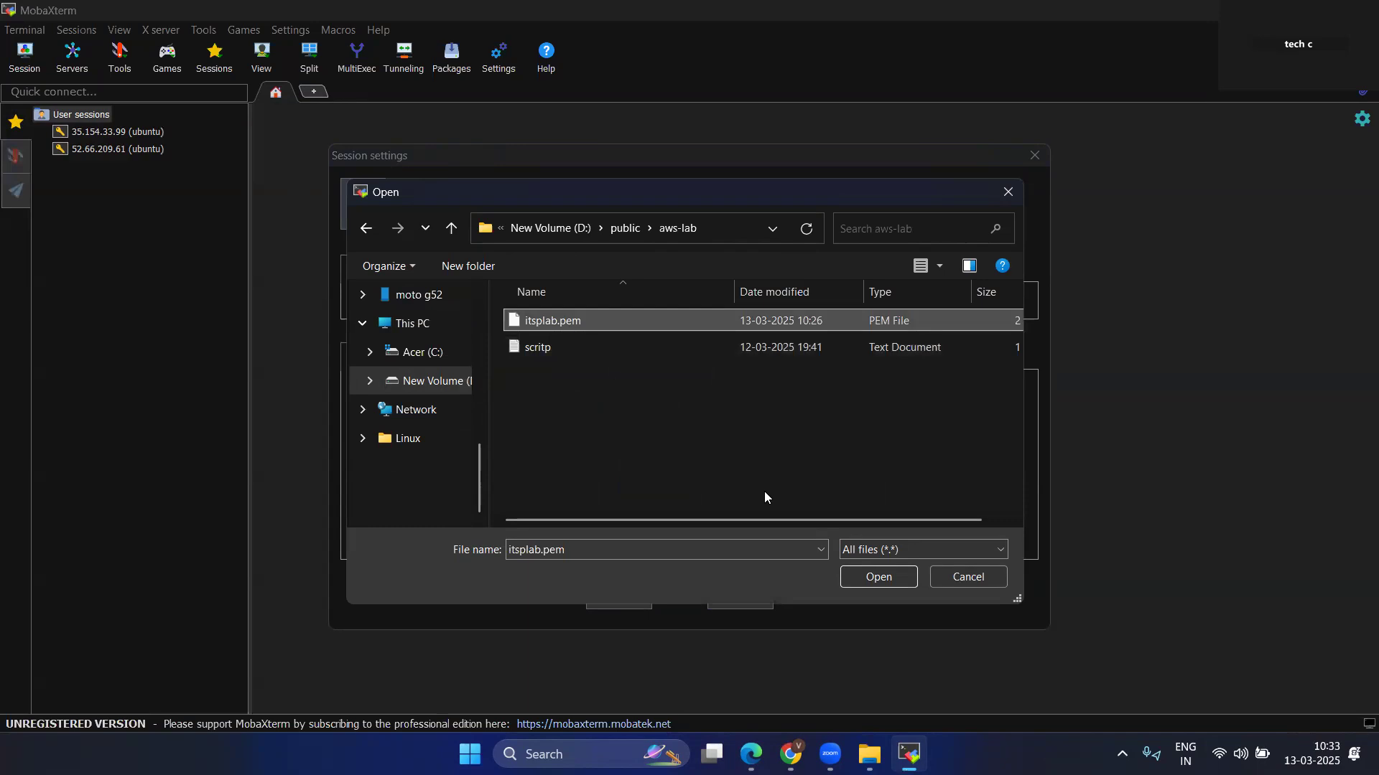
left_click(869, 577)
Start the SSH session to 65.0.177.142 and switch to the root user with sudo su -.
left_click(606, 594)
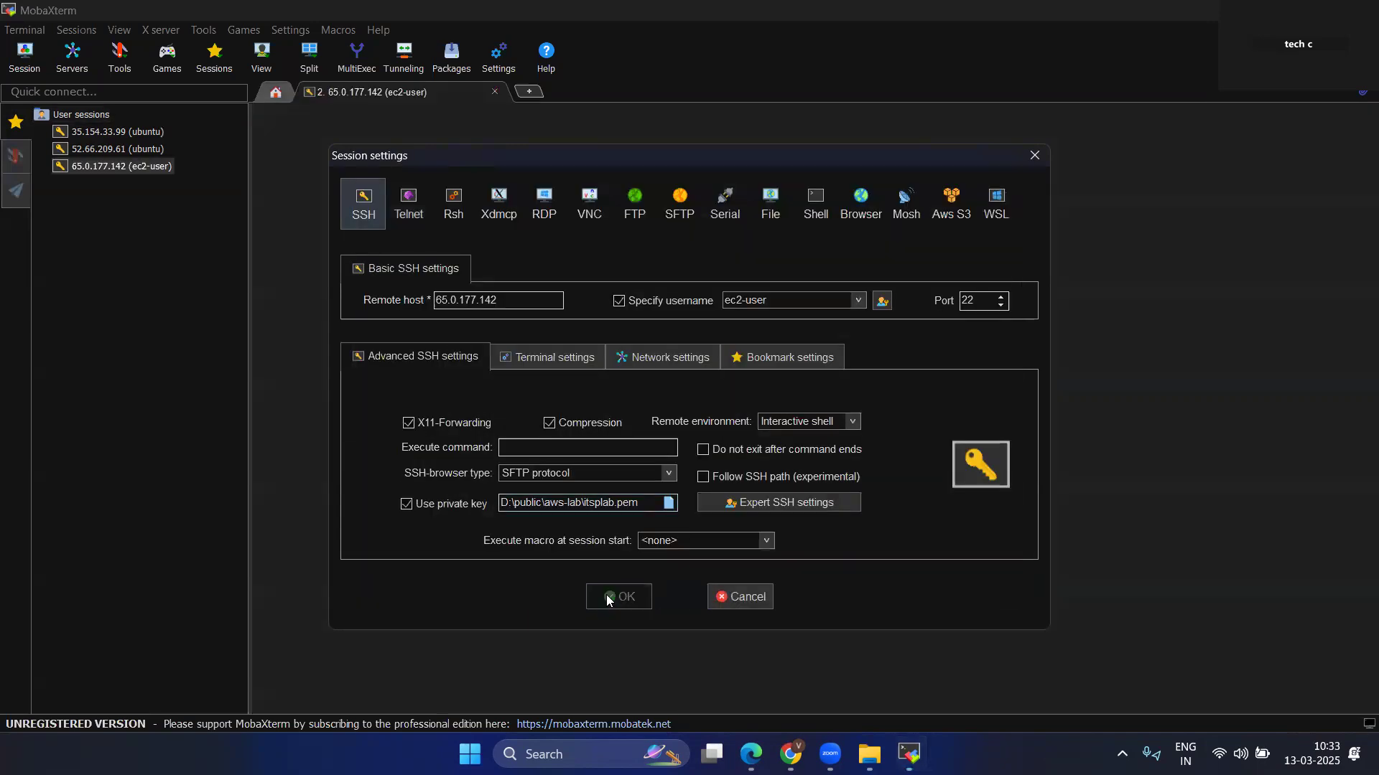
left_click(611, 429)
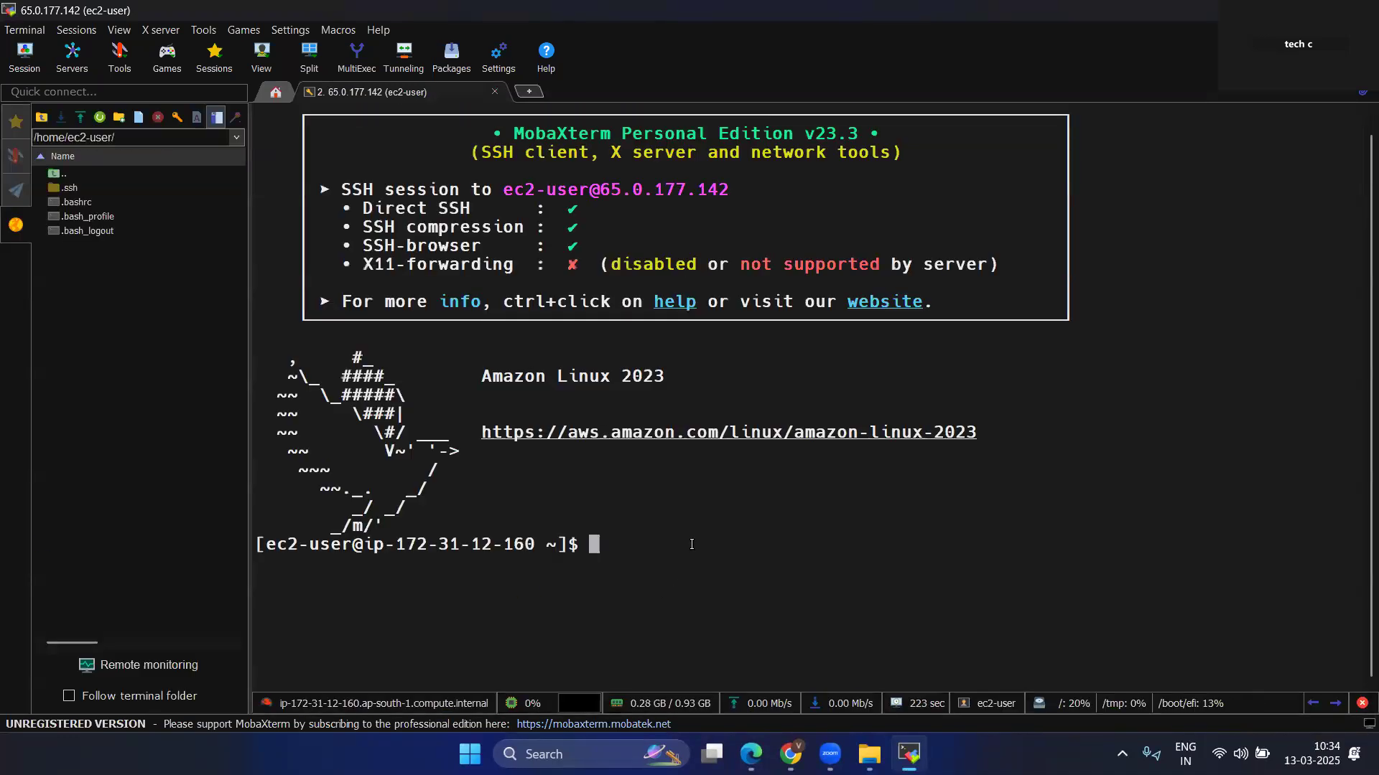
type("sudo su -")
key("Return")
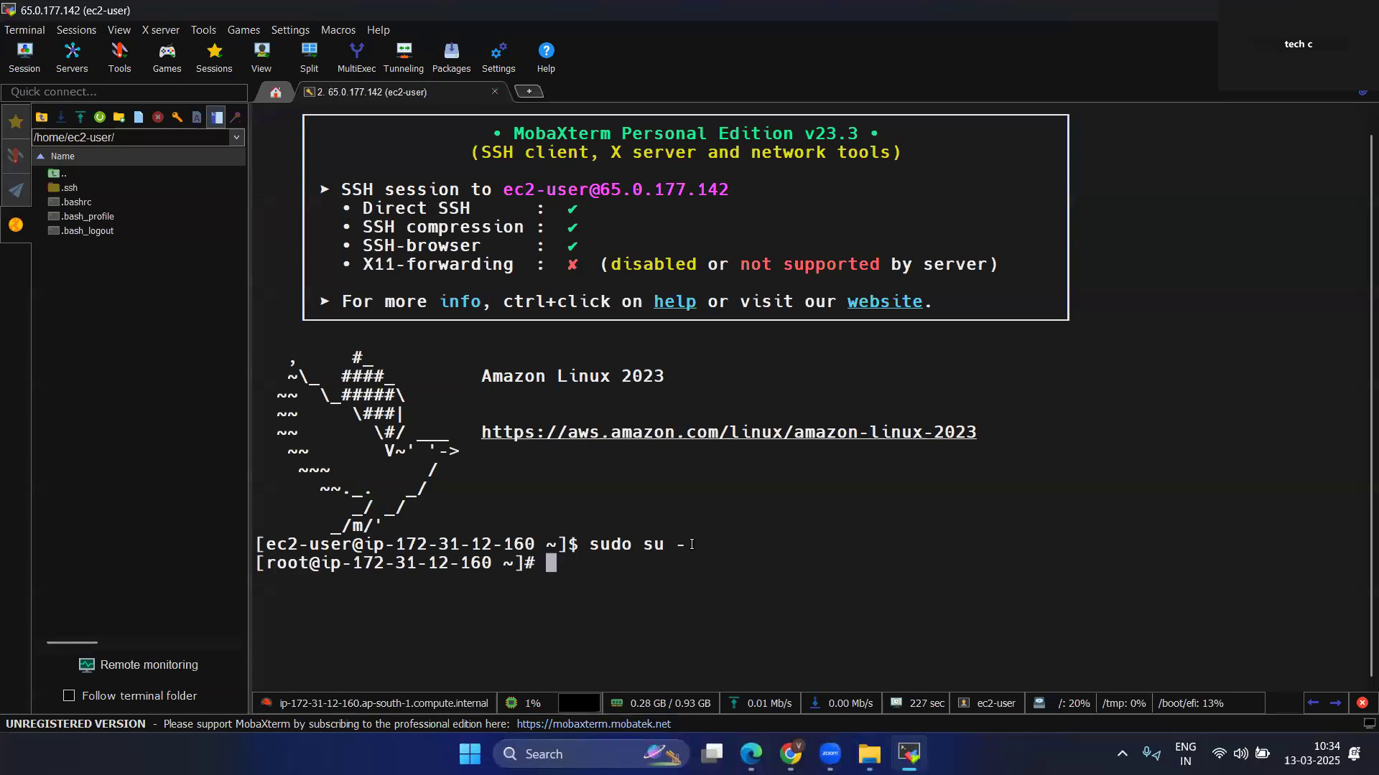
left_click_drag(551, 564, 265, 563)
key("ctrl+c")
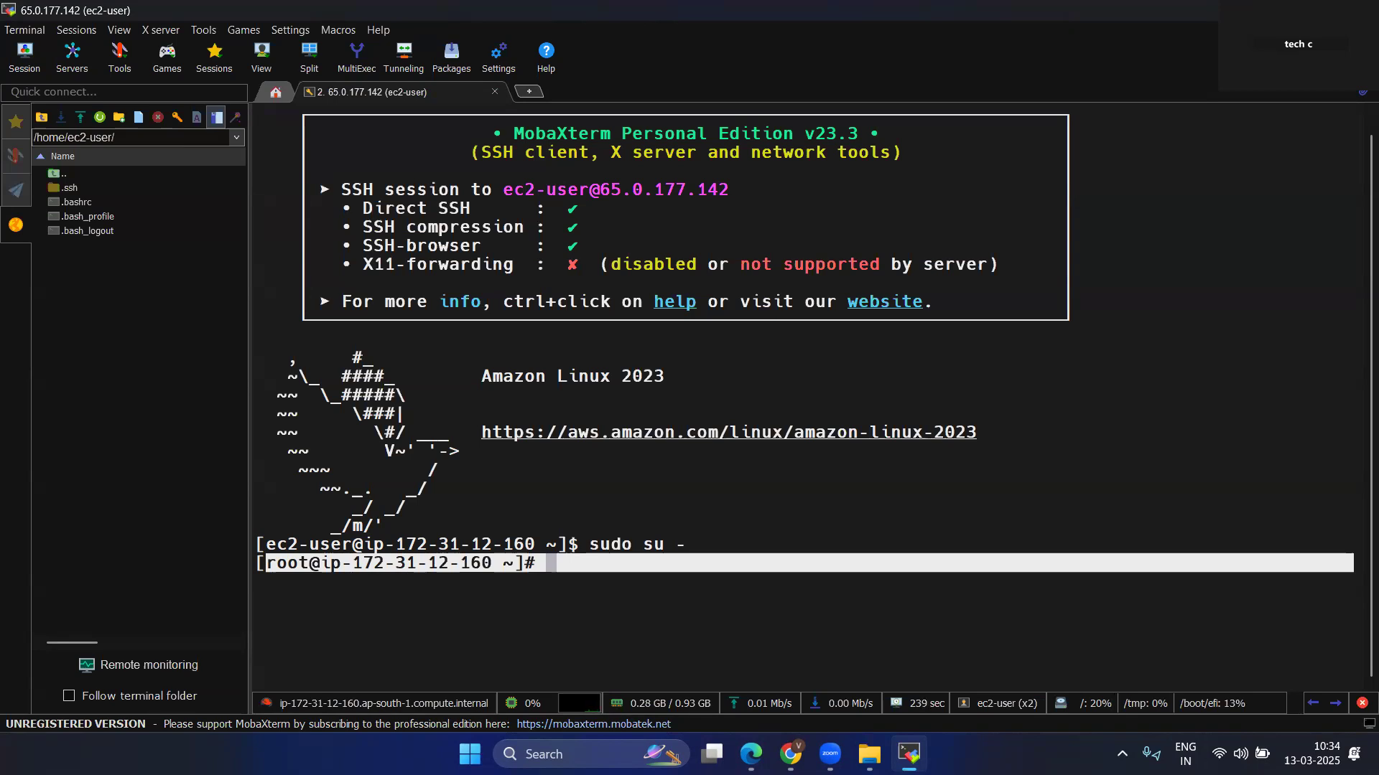
Switch to Chrome and review the app-ASG details page, including its launch template and network settings.
mouse_move(751, 754)
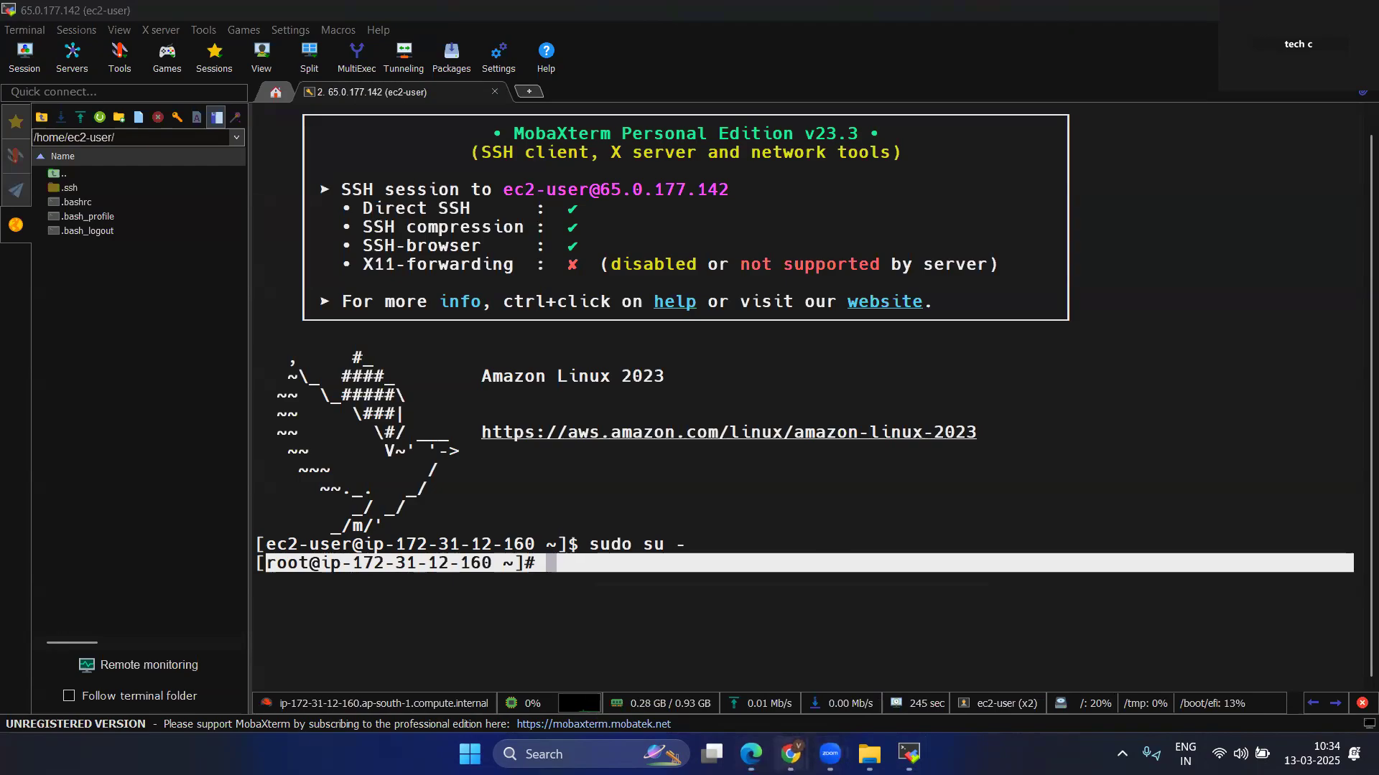
left_click(860, 661)
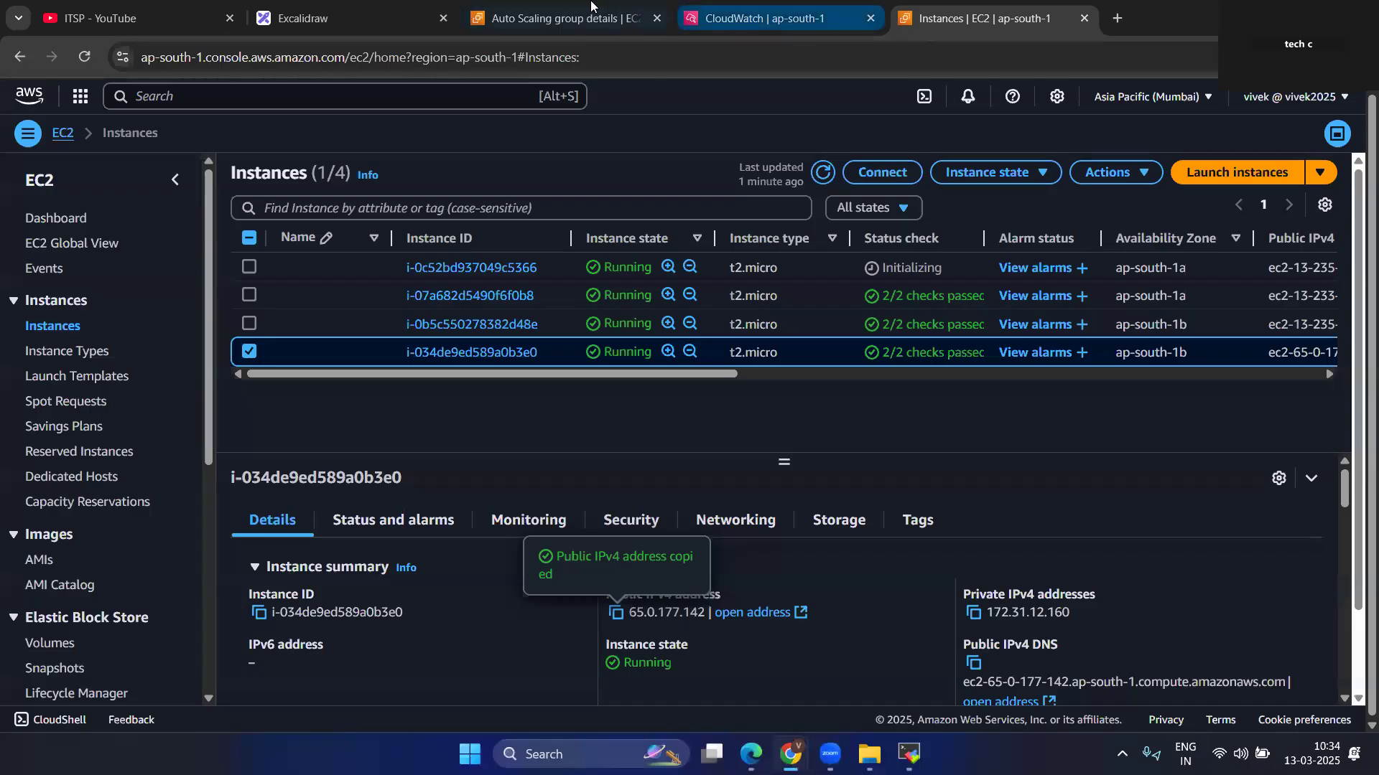
left_click(593, 12)
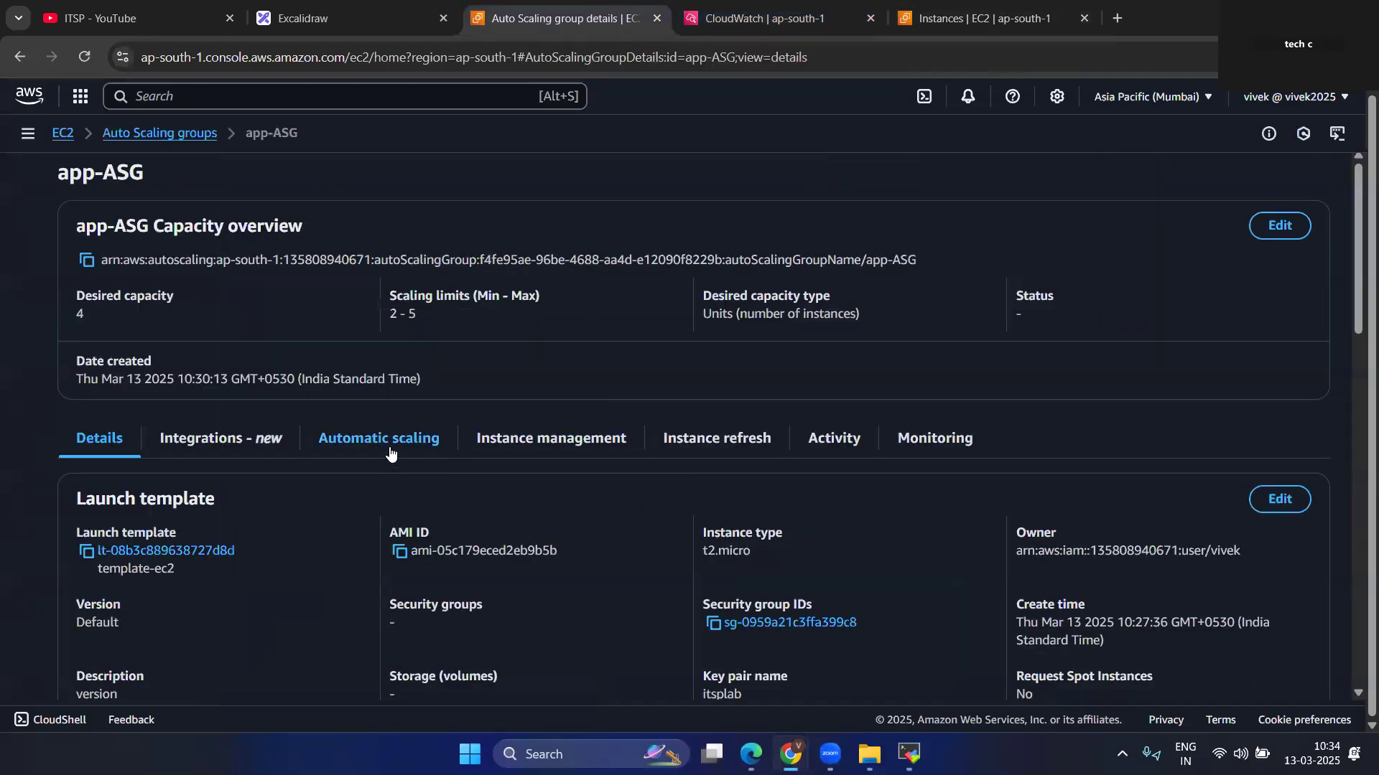
scroll(420, 468, "down", 3)
scroll(669, 528, "down", 4)
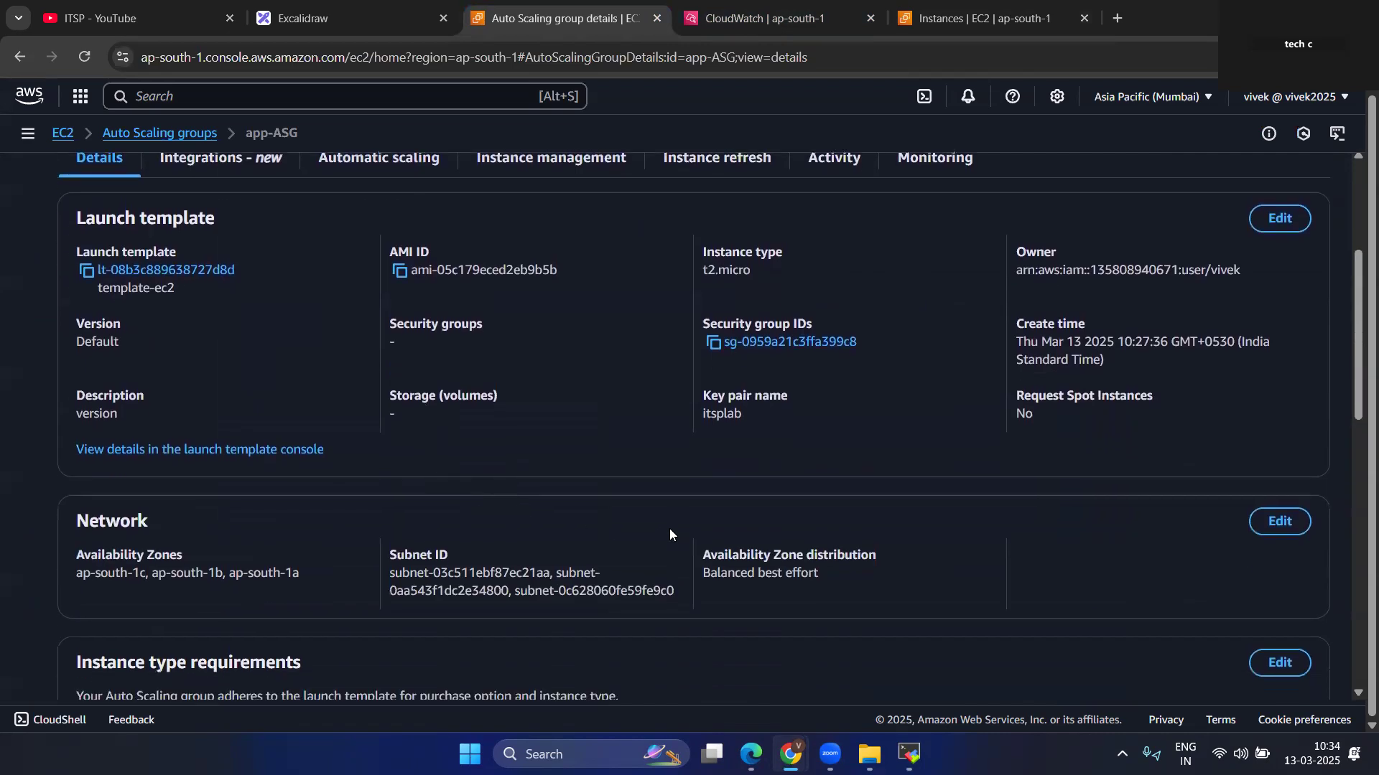
scroll(669, 529, "down", 5)
scroll(669, 534, "down", 1)
scroll(669, 534, "up", 13)
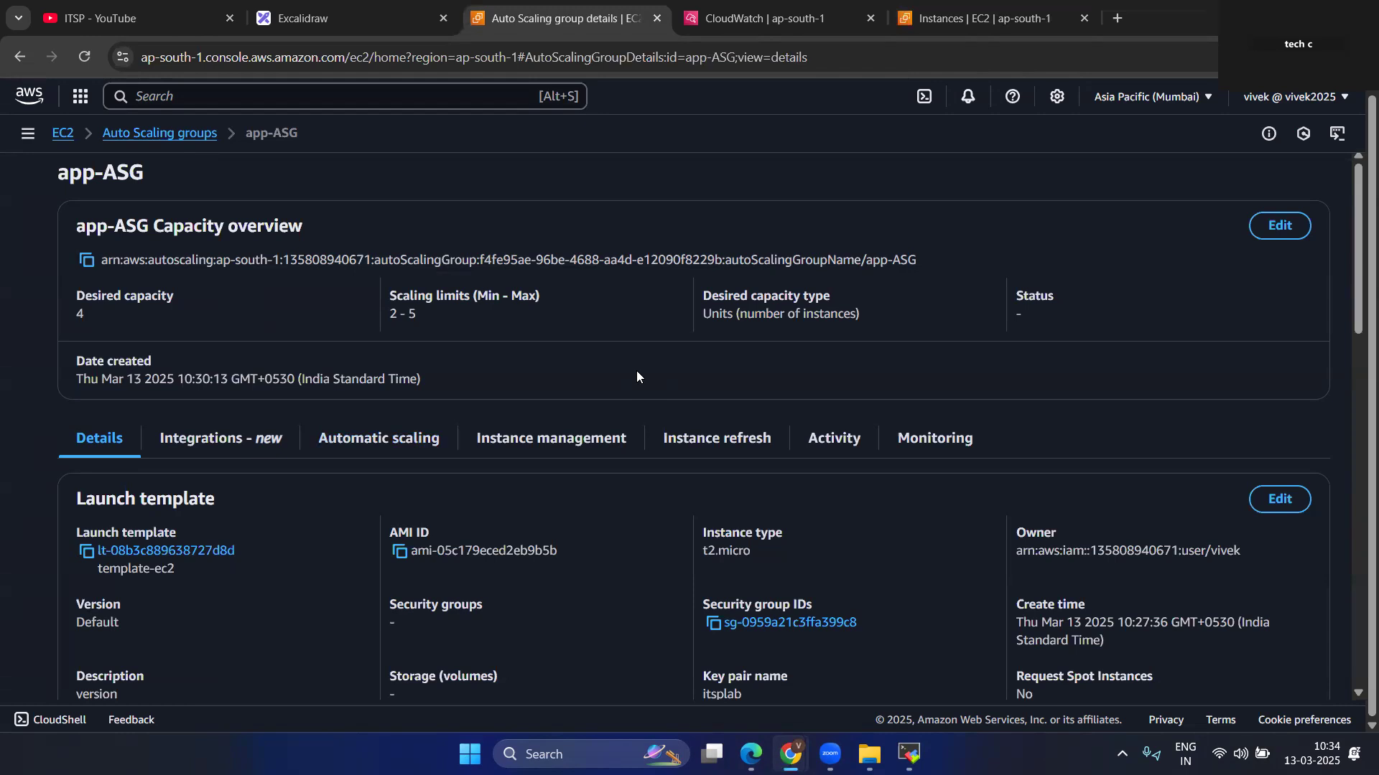
Select app-ASG in the Auto Scaling groups list and examine its activity history in an enlarged details pane.
left_click(144, 132)
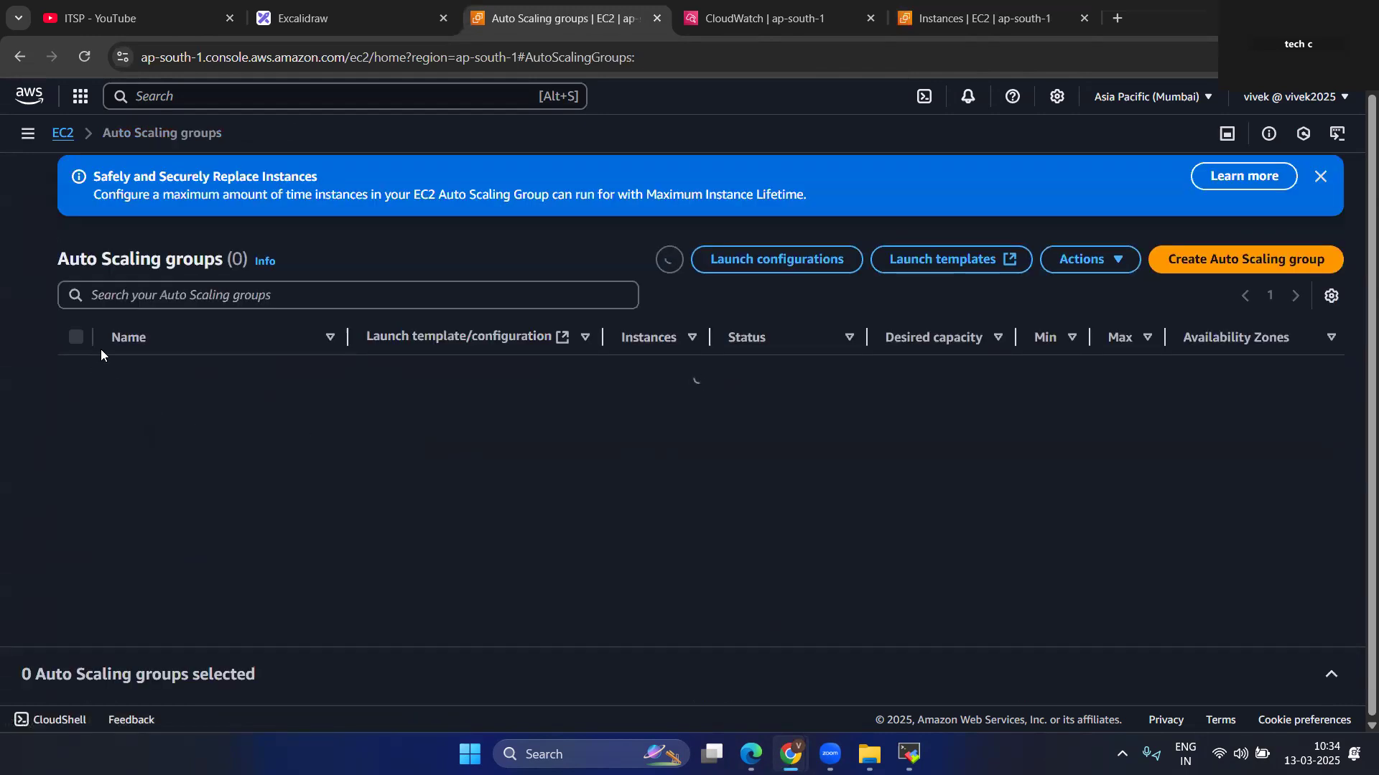
left_click(1320, 177)
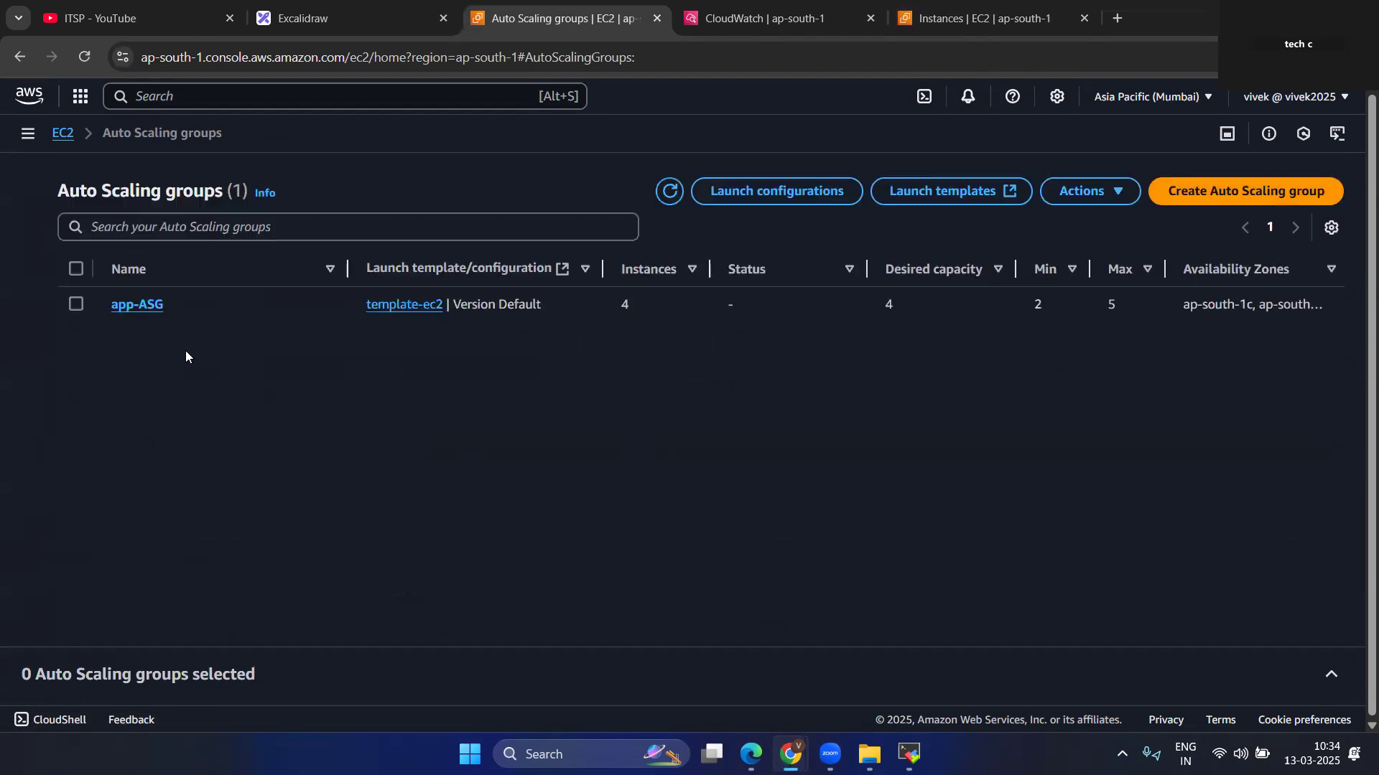
left_click(76, 303)
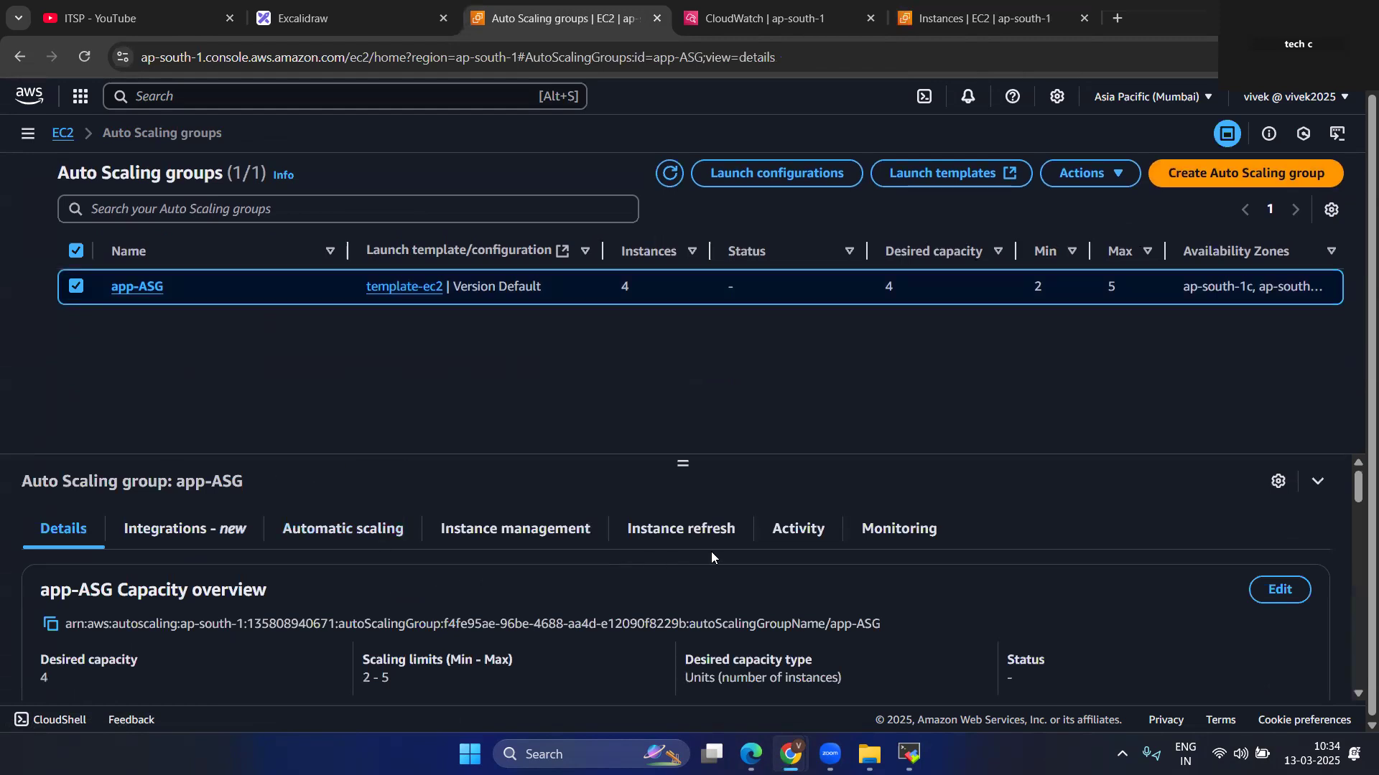
left_click(799, 530)
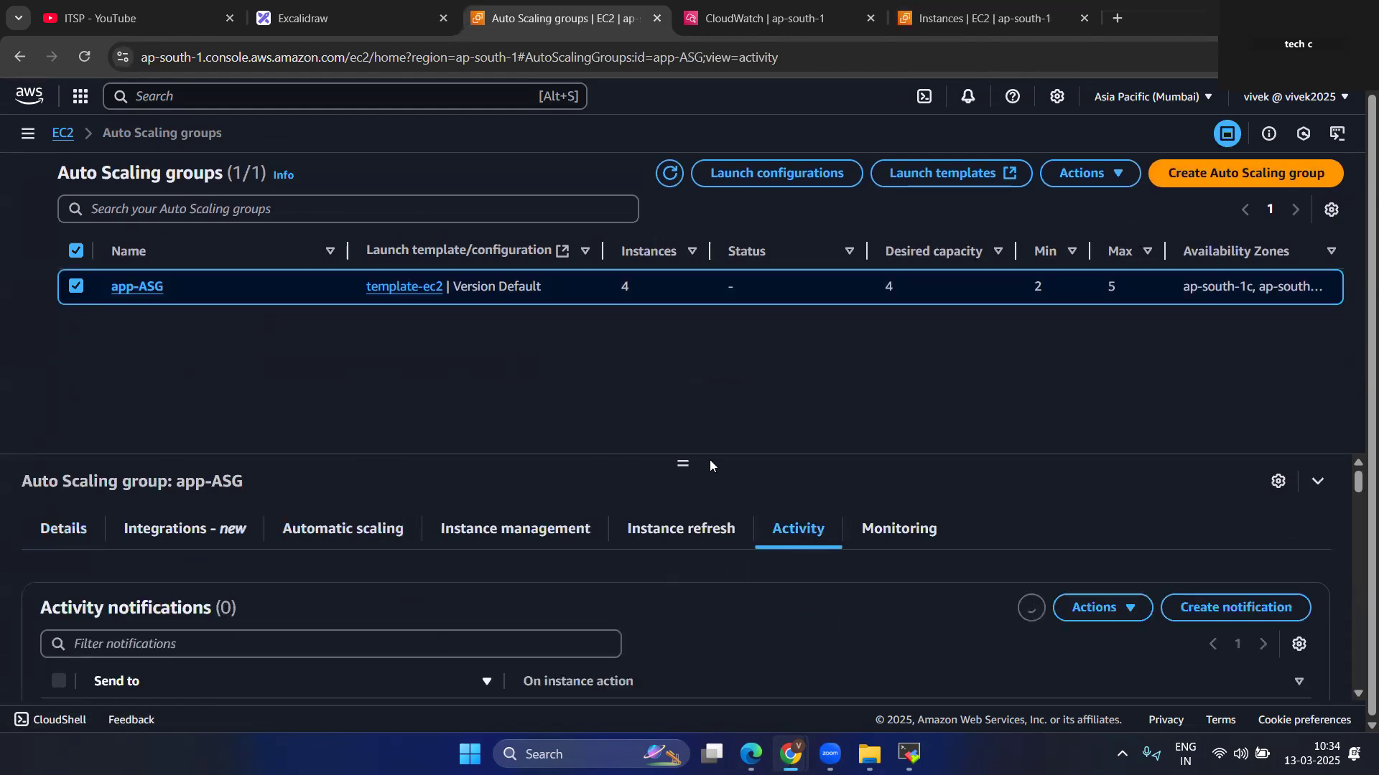
left_click_drag(682, 463, 681, 382)
scroll(648, 605, "down", 4)
scroll(395, 646, "down", 10)
scroll(395, 645, "down", 8)
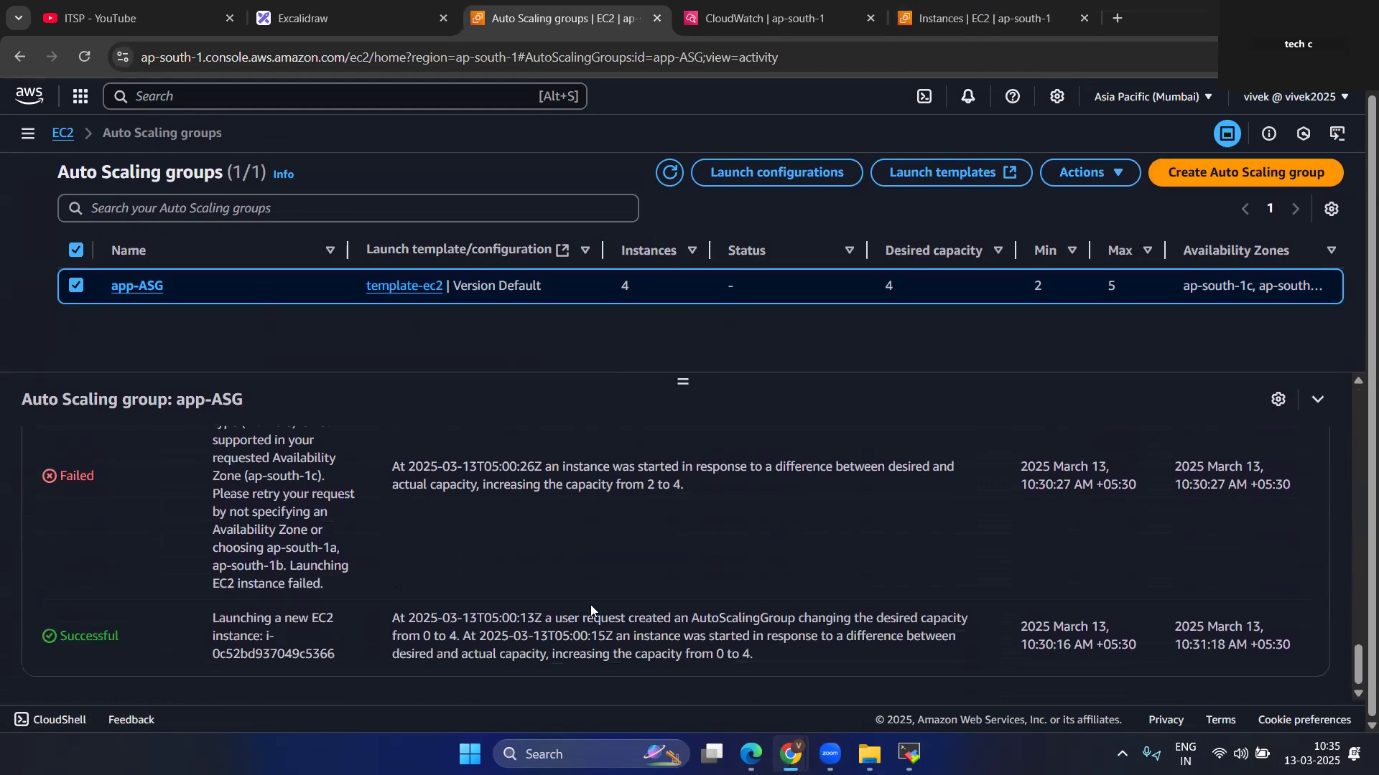
scroll(796, 610, "up", 15)
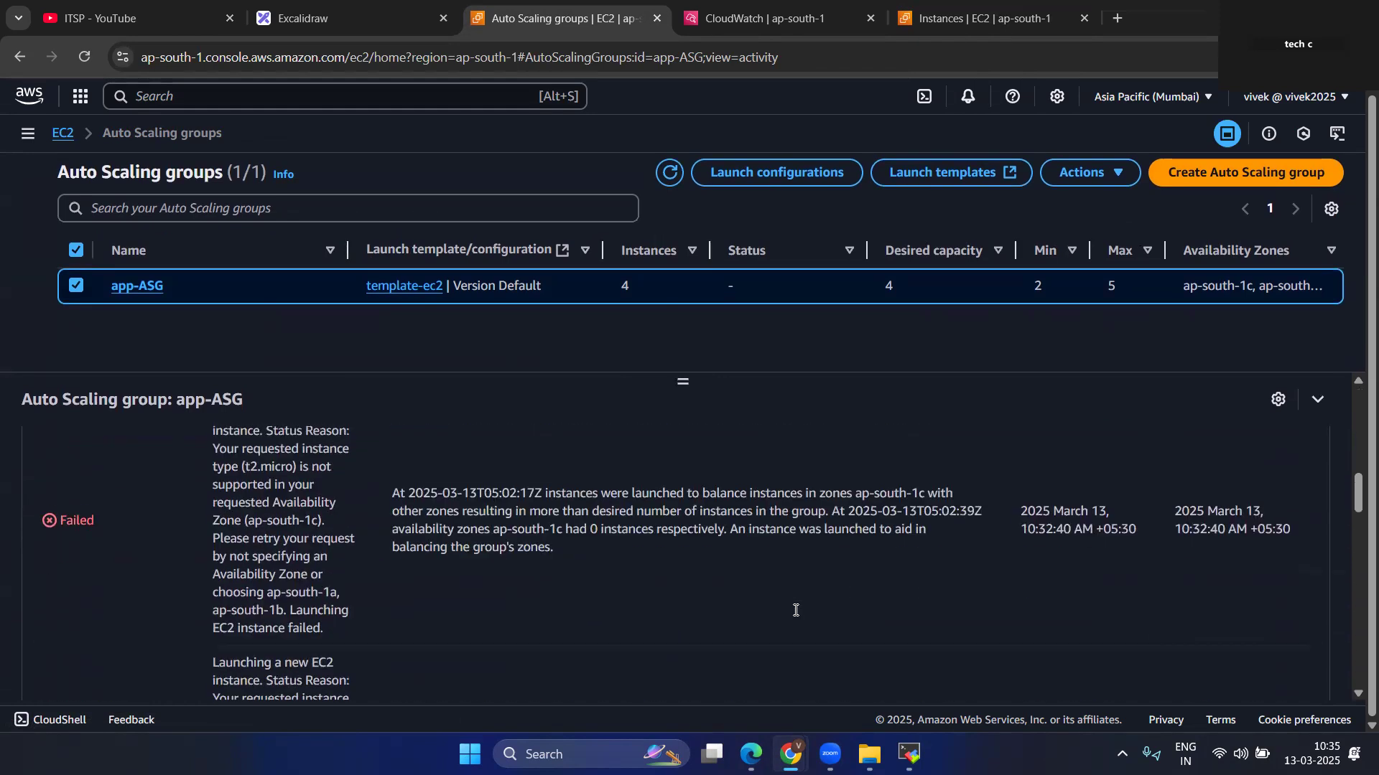
scroll(795, 610, "up", 1)
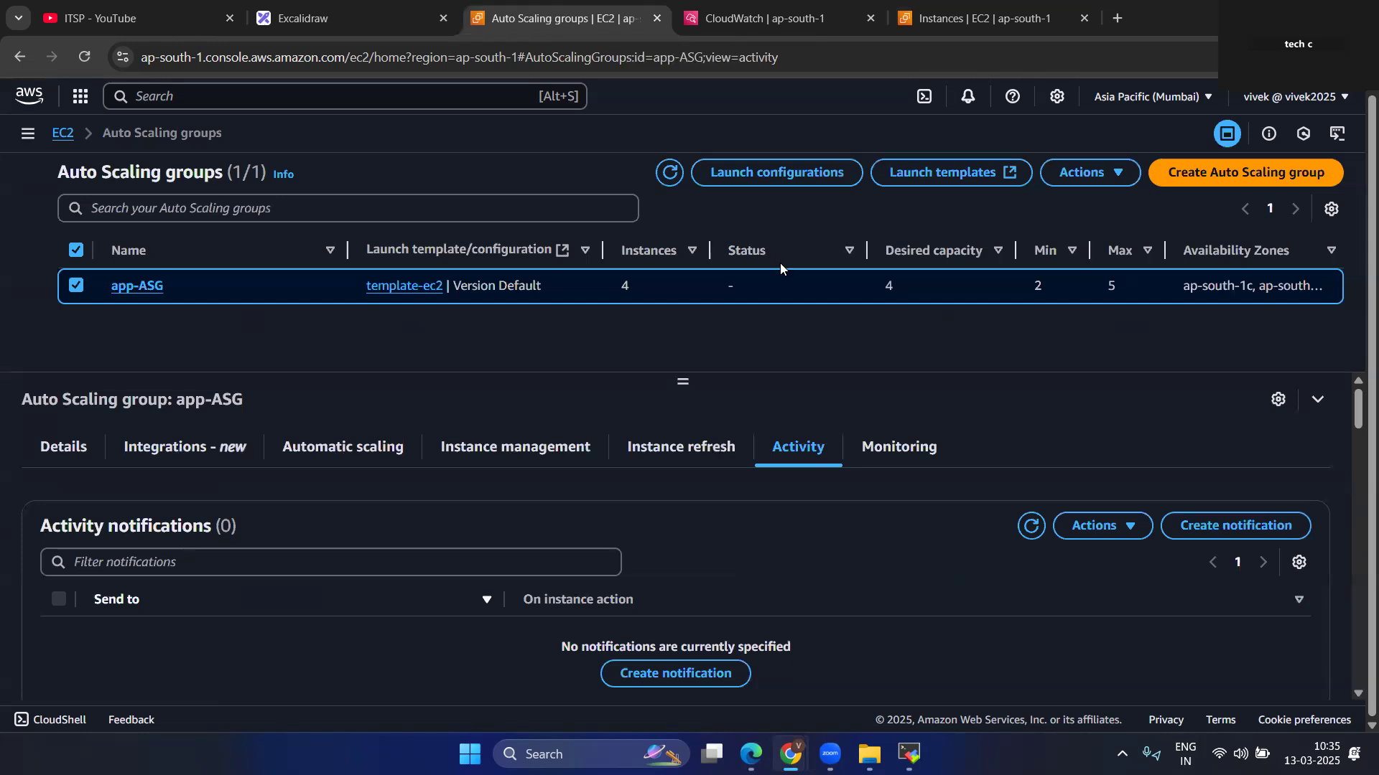
Copy the public IPv4 address of instance i-034de9ed589a0b3e0 and open 65.0.177.142 in a new browser tab.
left_click(1118, 22)
key("ctrl+v")
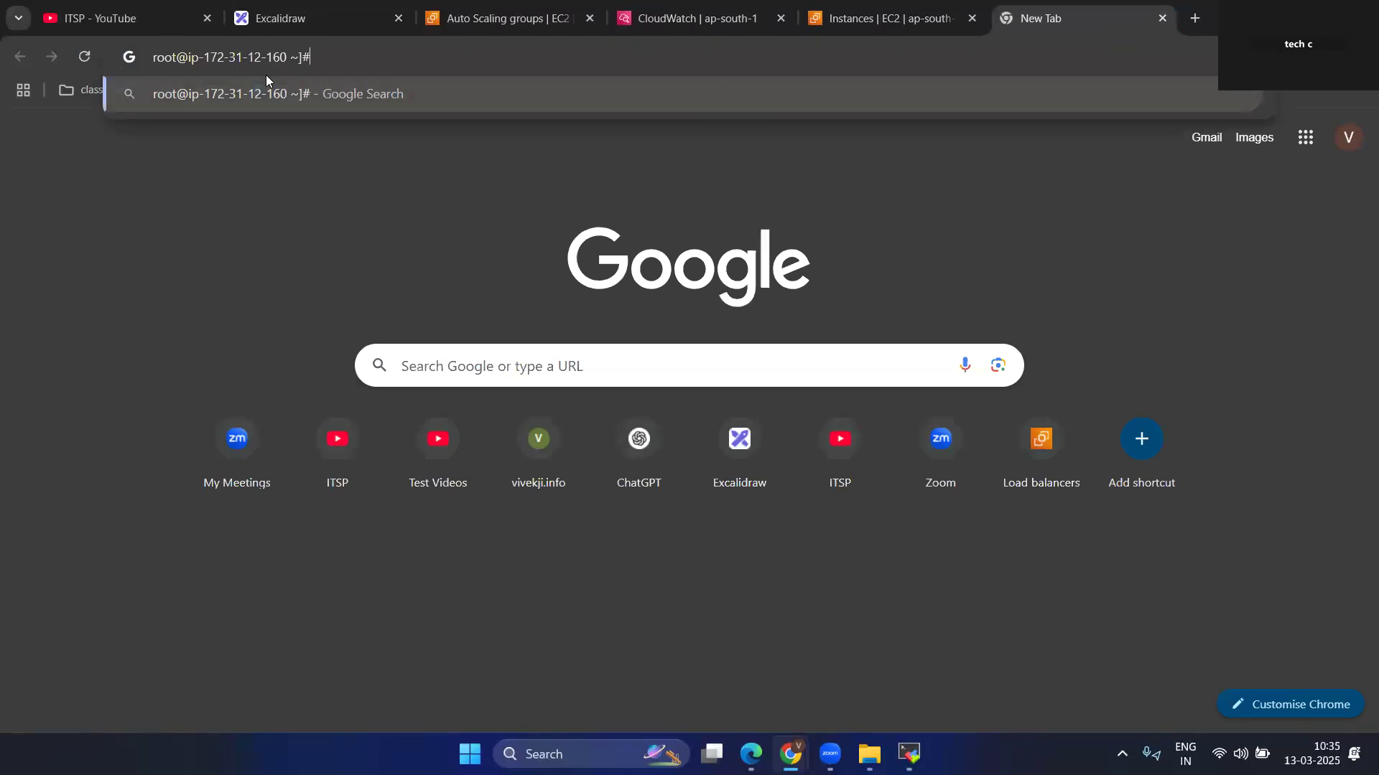
left_click(874, 6)
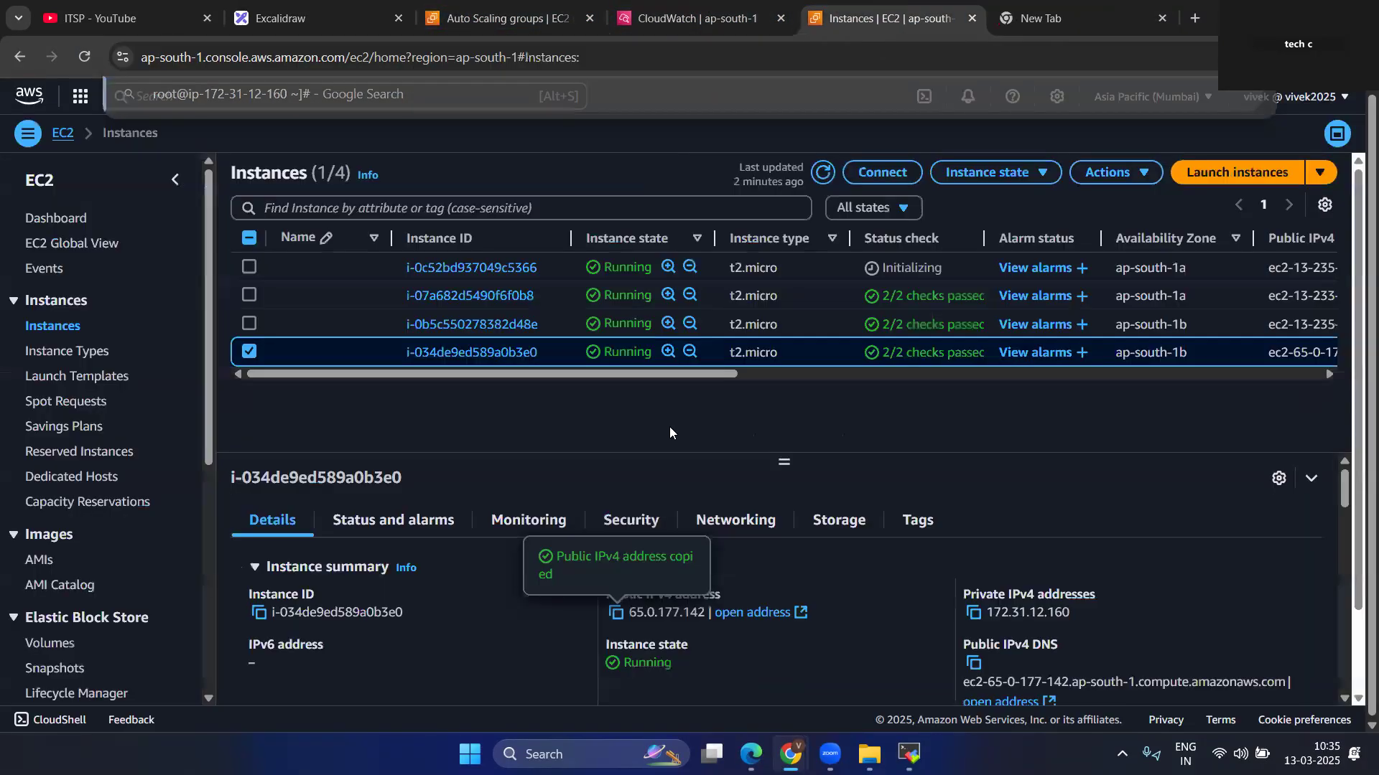
left_click(1041, 18)
left_click(549, 49)
key("ctrl+v")
key("Return")
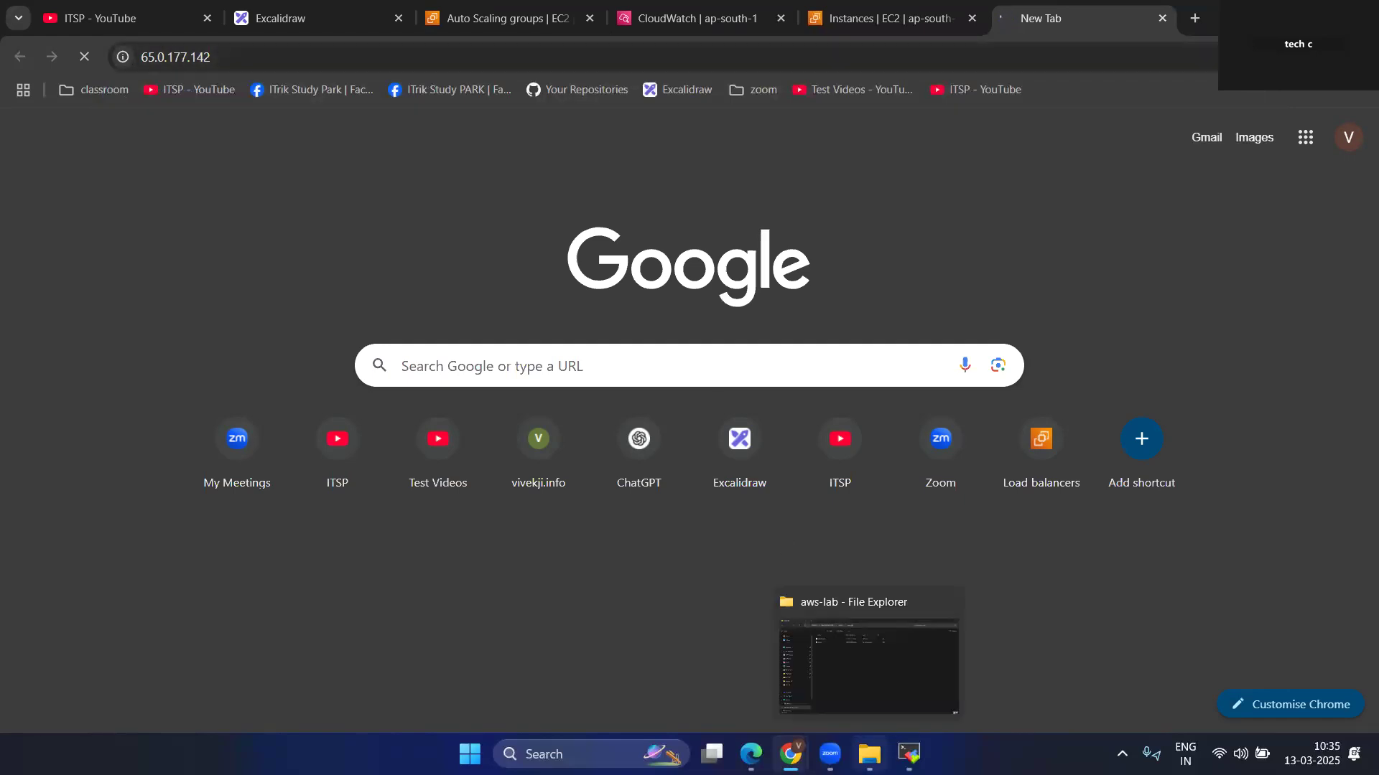
Switch to MobaXterm and install the stress package with yum install stress -y.
left_click(909, 754)
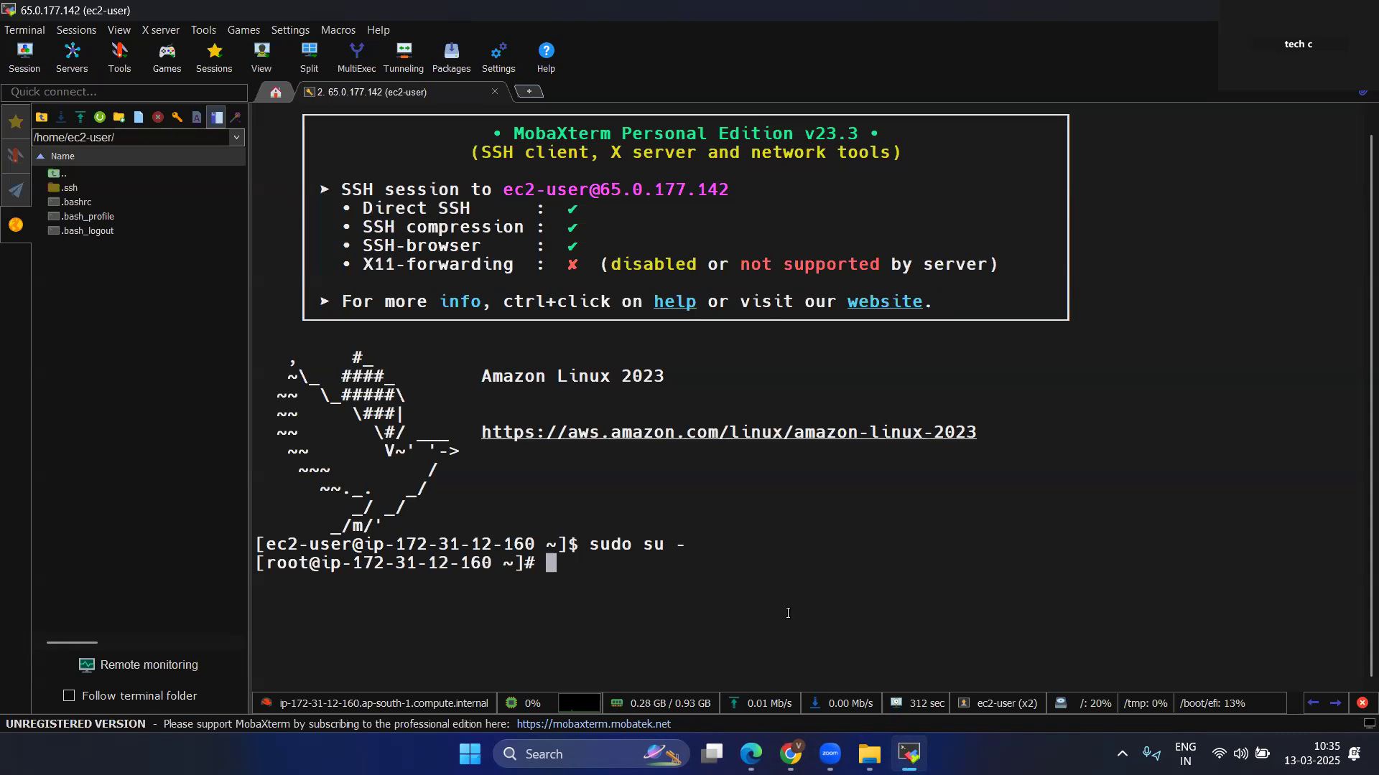
type("yum insta")
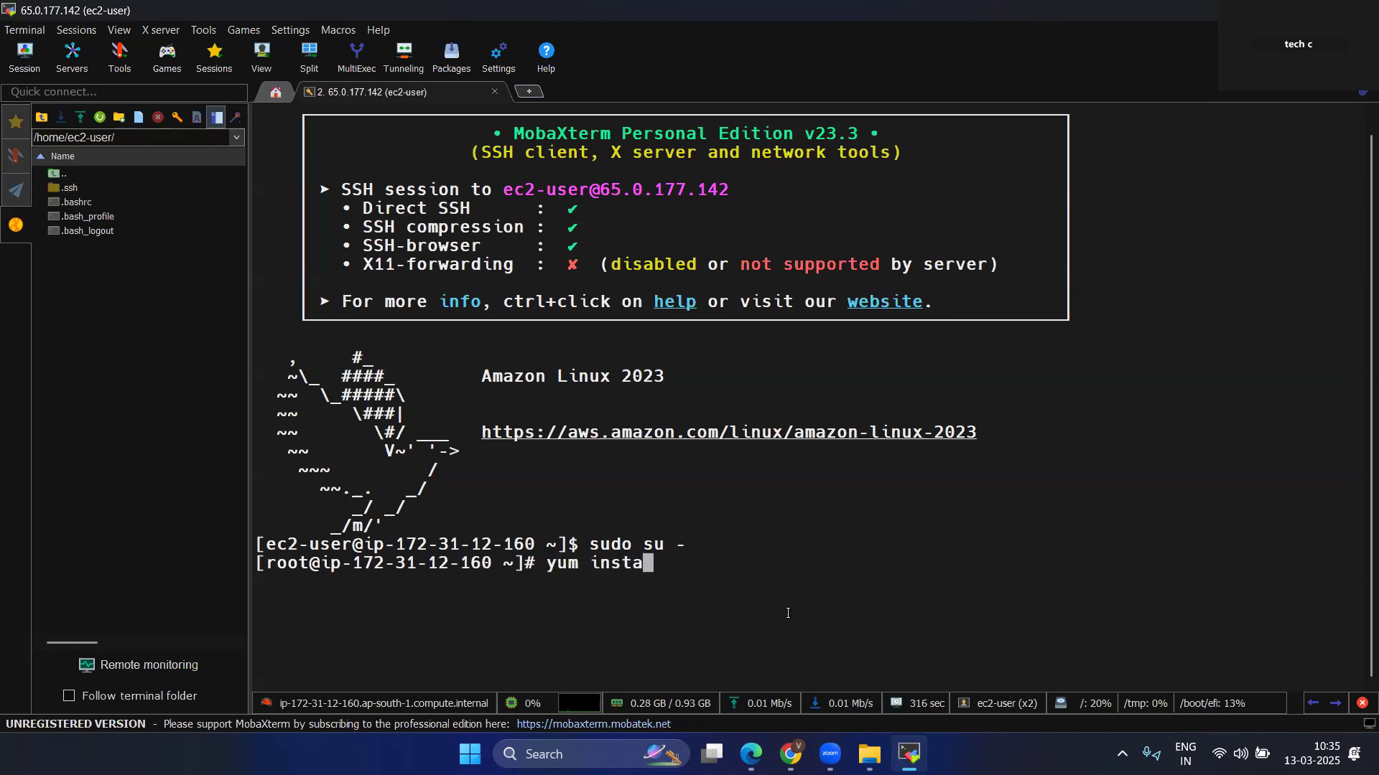
type("ll stree")
key("BackSpace")
type("ss -y")
key("Return")
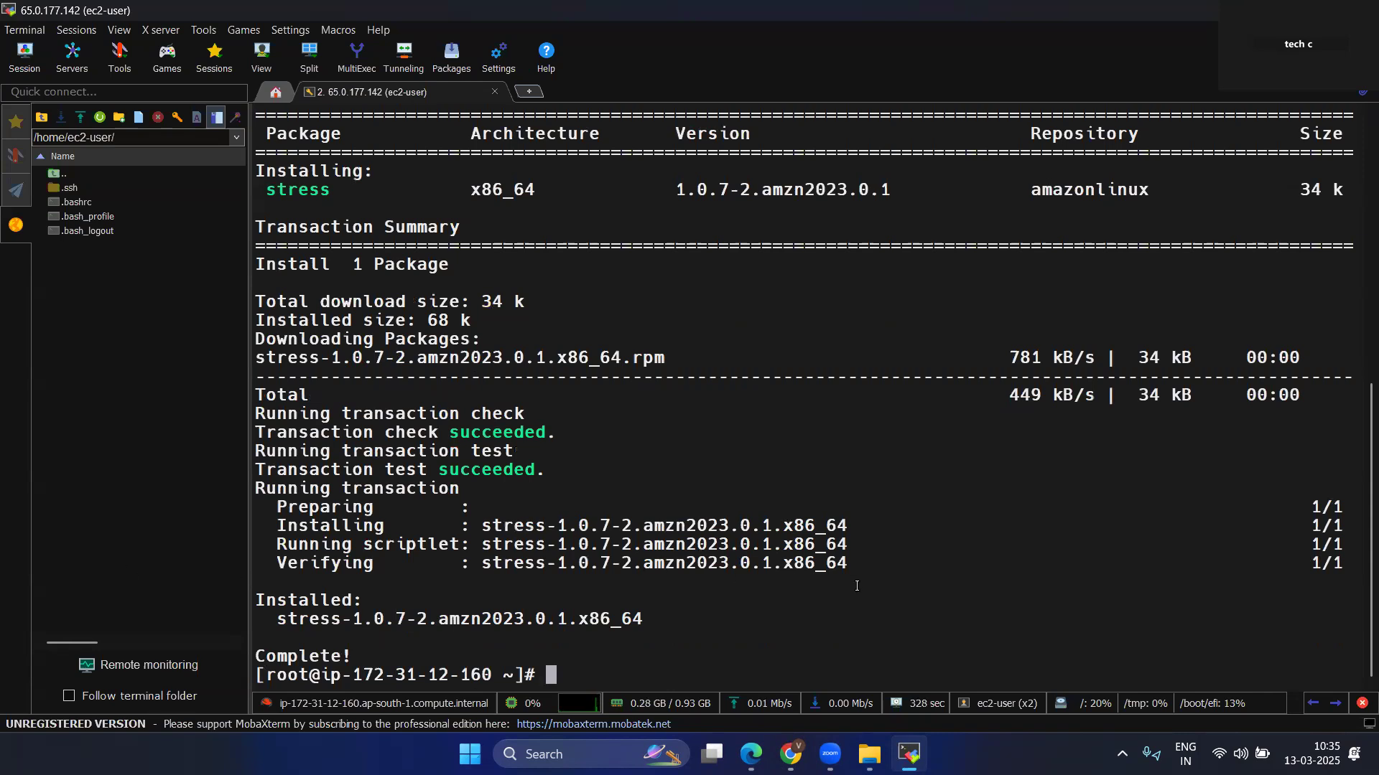
Generate CPU load on the instance by running stress -c 4.
type("stress -c 4")
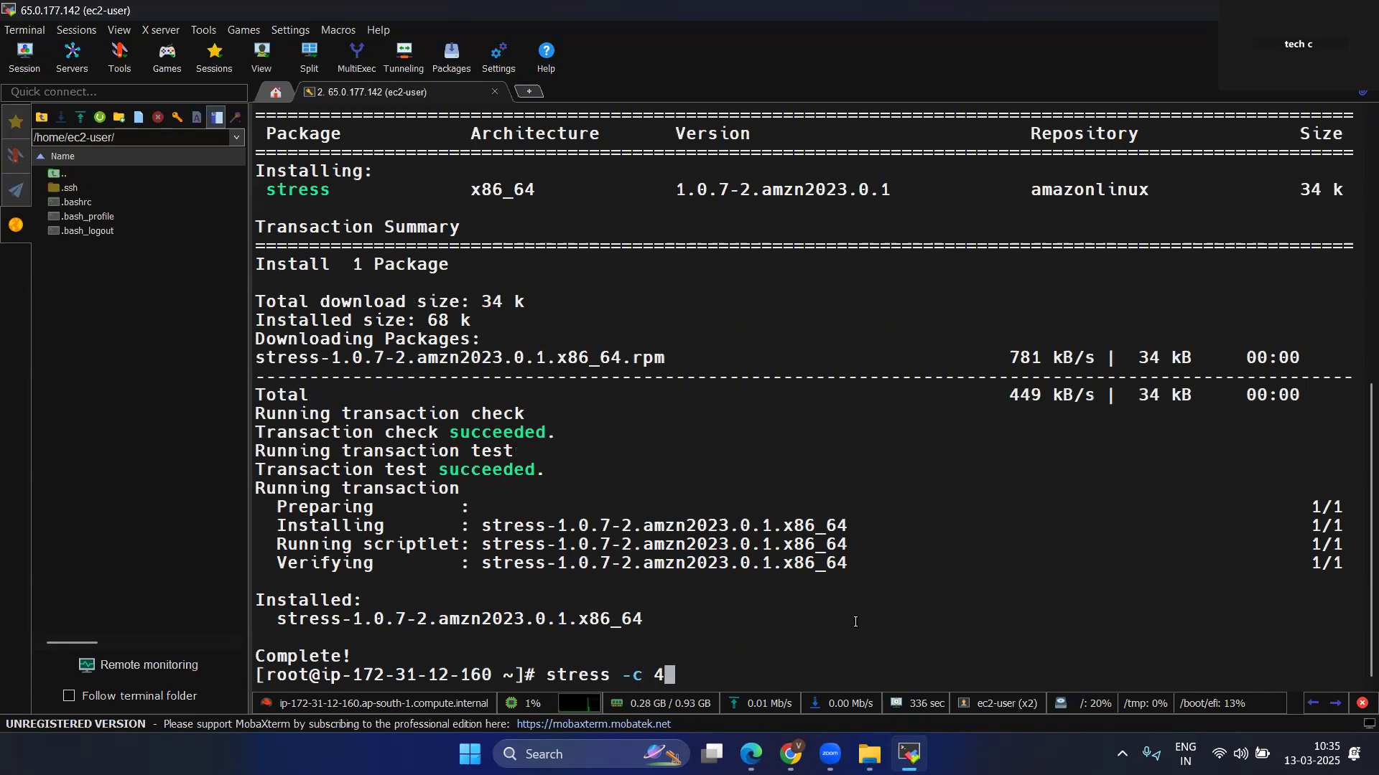
key("Return")
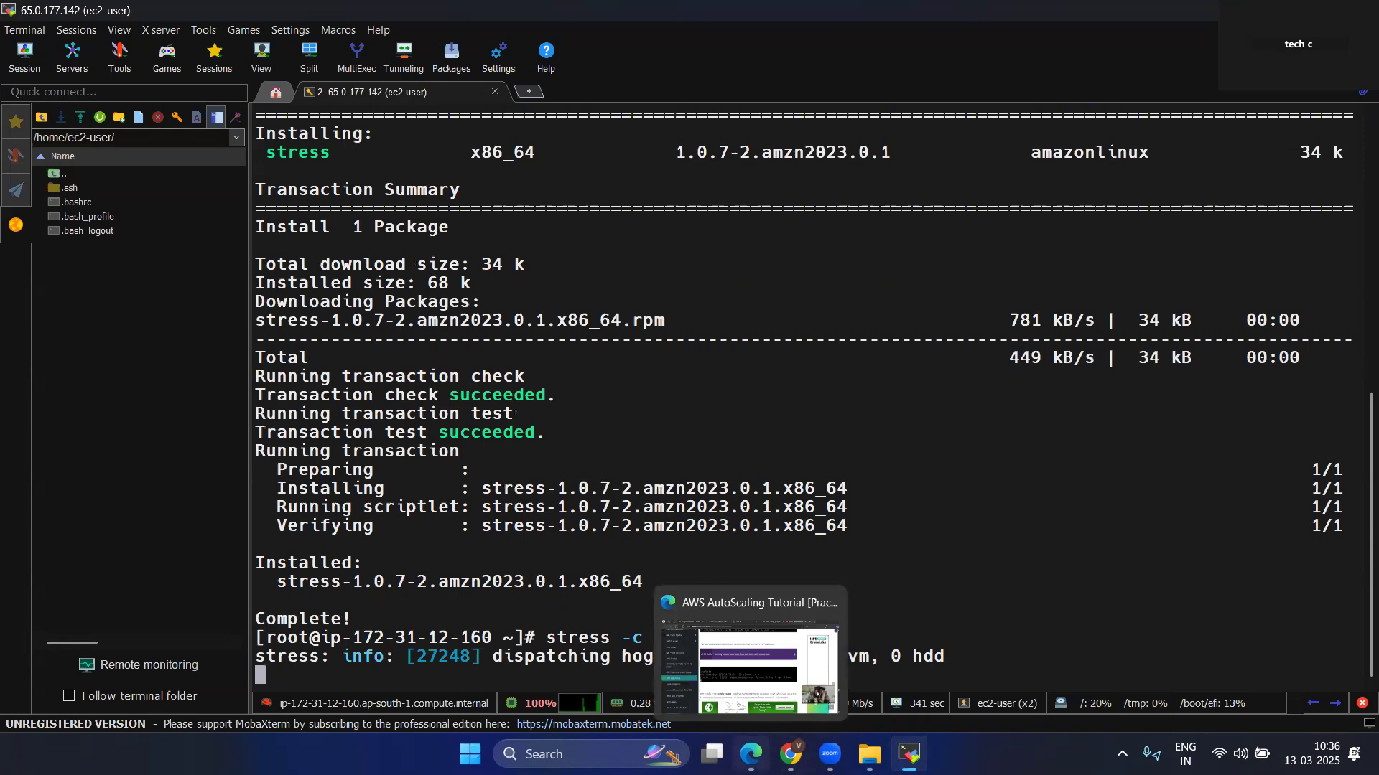
Switch back to Chrome and refresh the EC2 instances list several times to check for scaling changes.
mouse_move(790, 754)
left_click(848, 668)
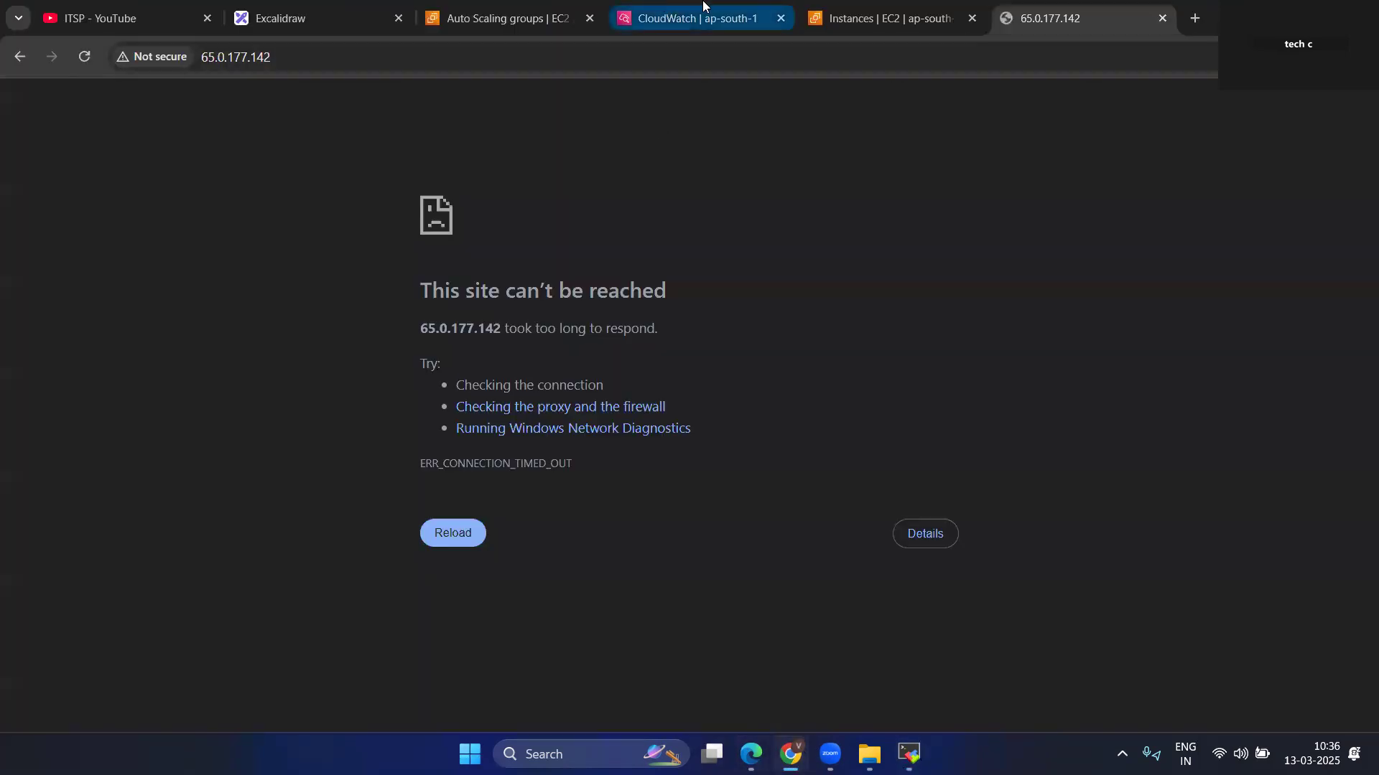
left_click(890, 18)
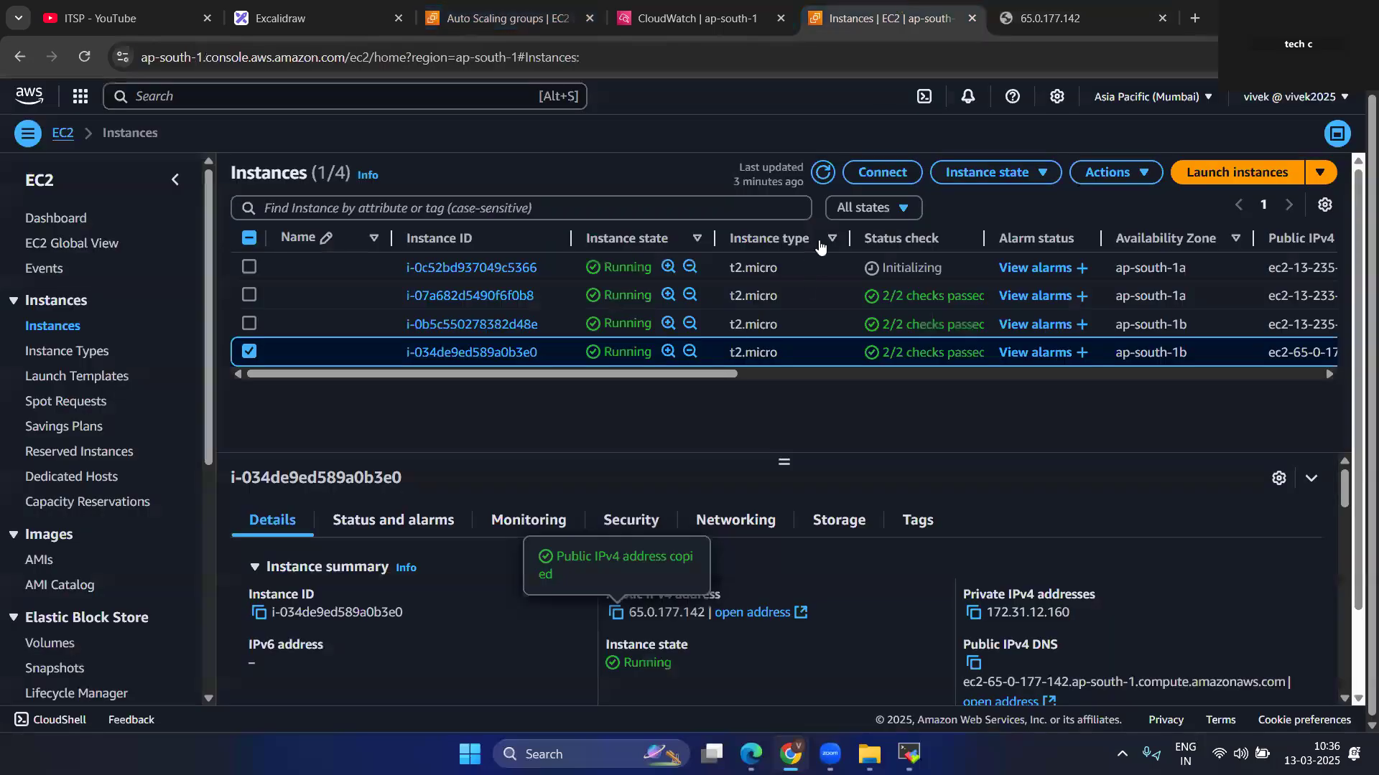
left_click(823, 172)
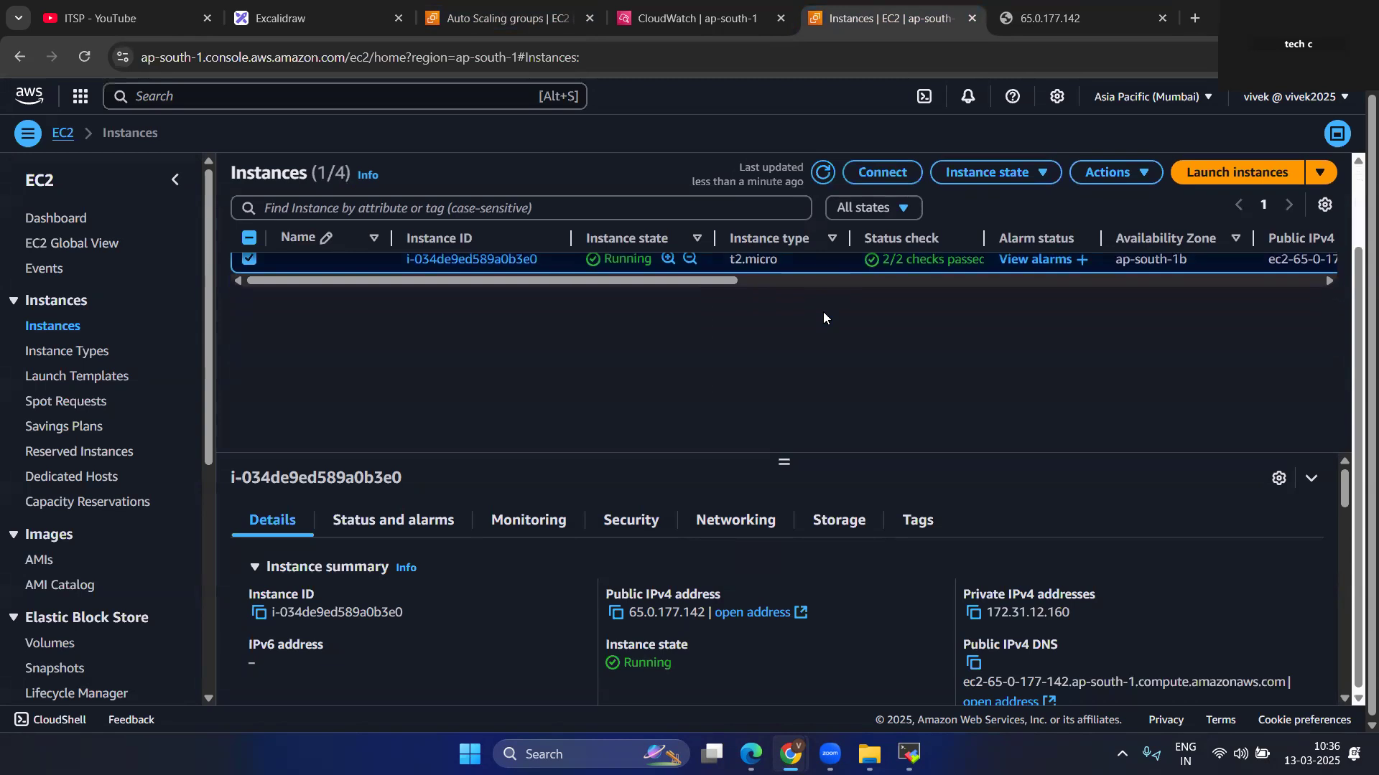
left_click(823, 172)
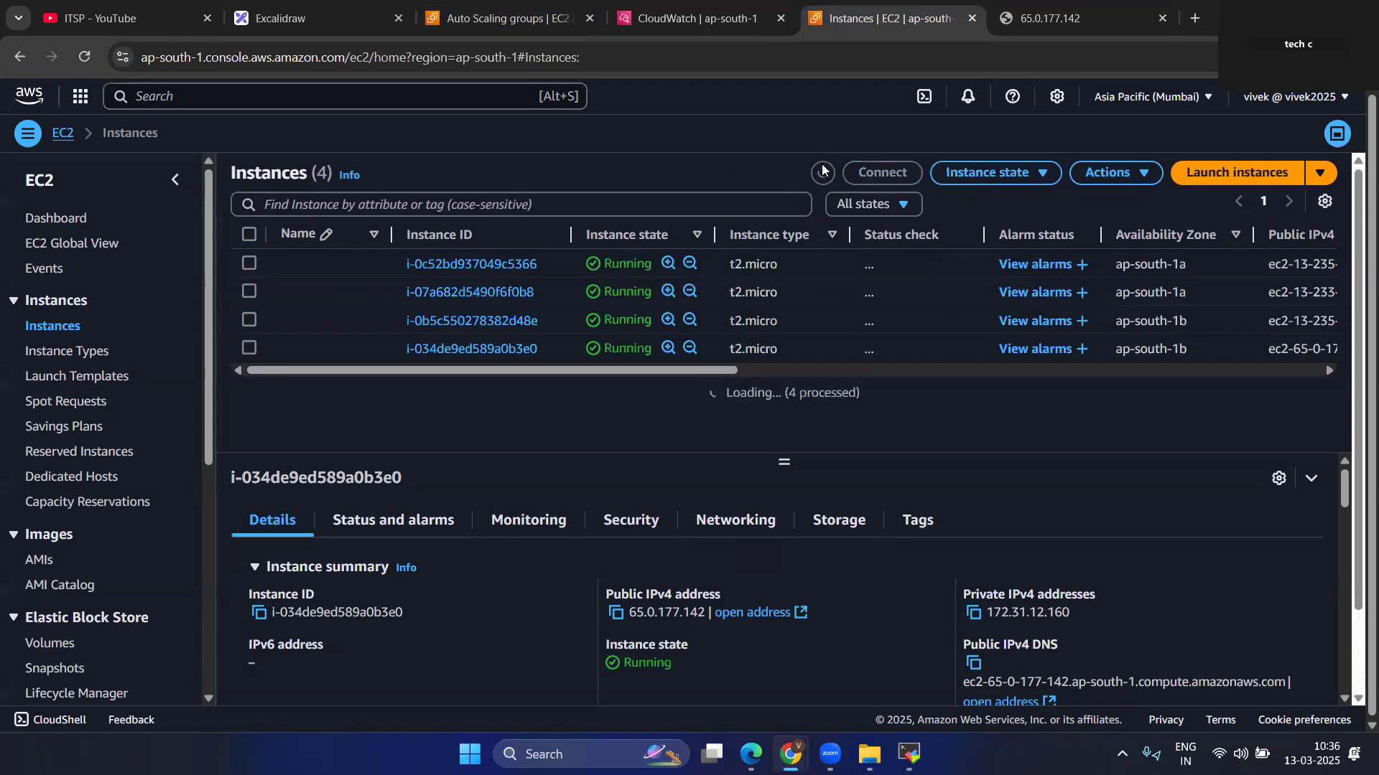
left_click(823, 173)
left_click(823, 172)
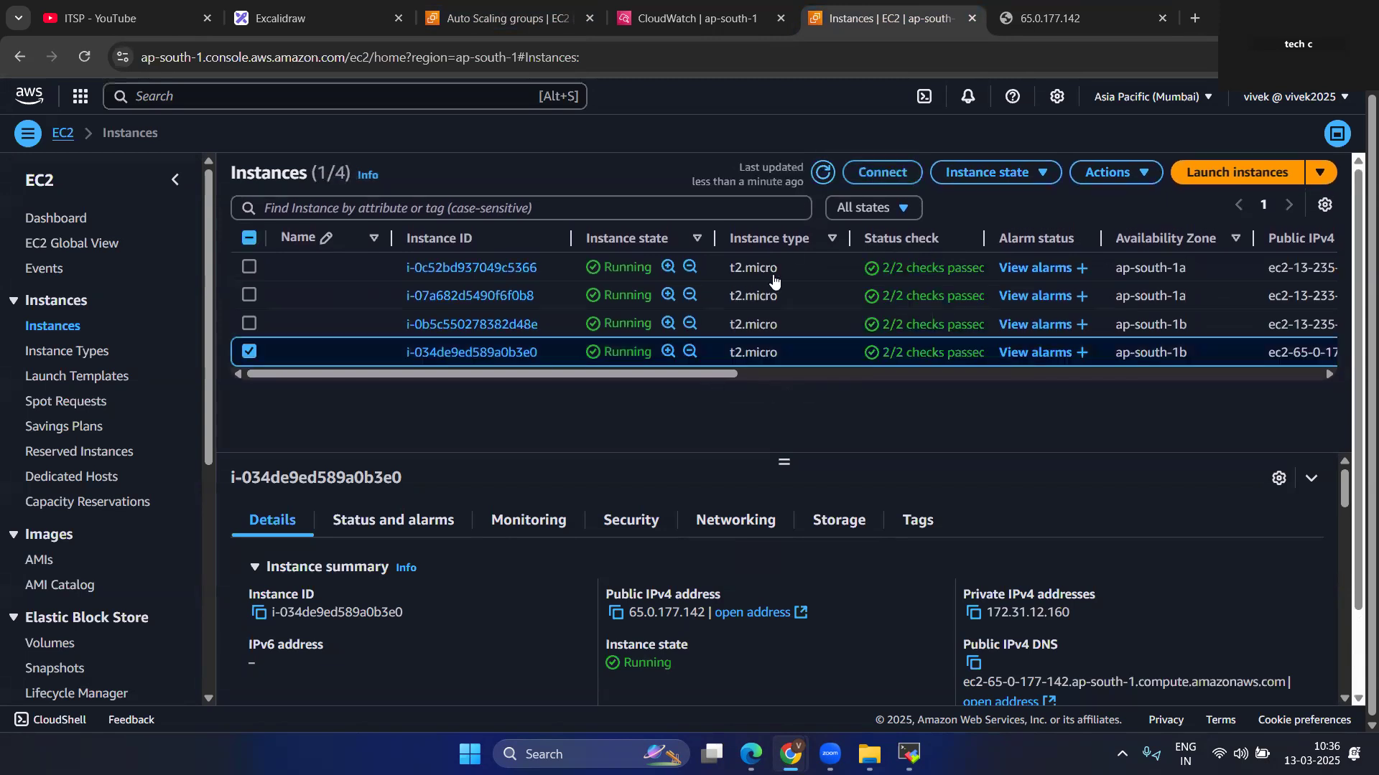
Deselect instance i-034de9ed589a0b3e0 and refresh the EC2 instances list.
left_click(249, 351)
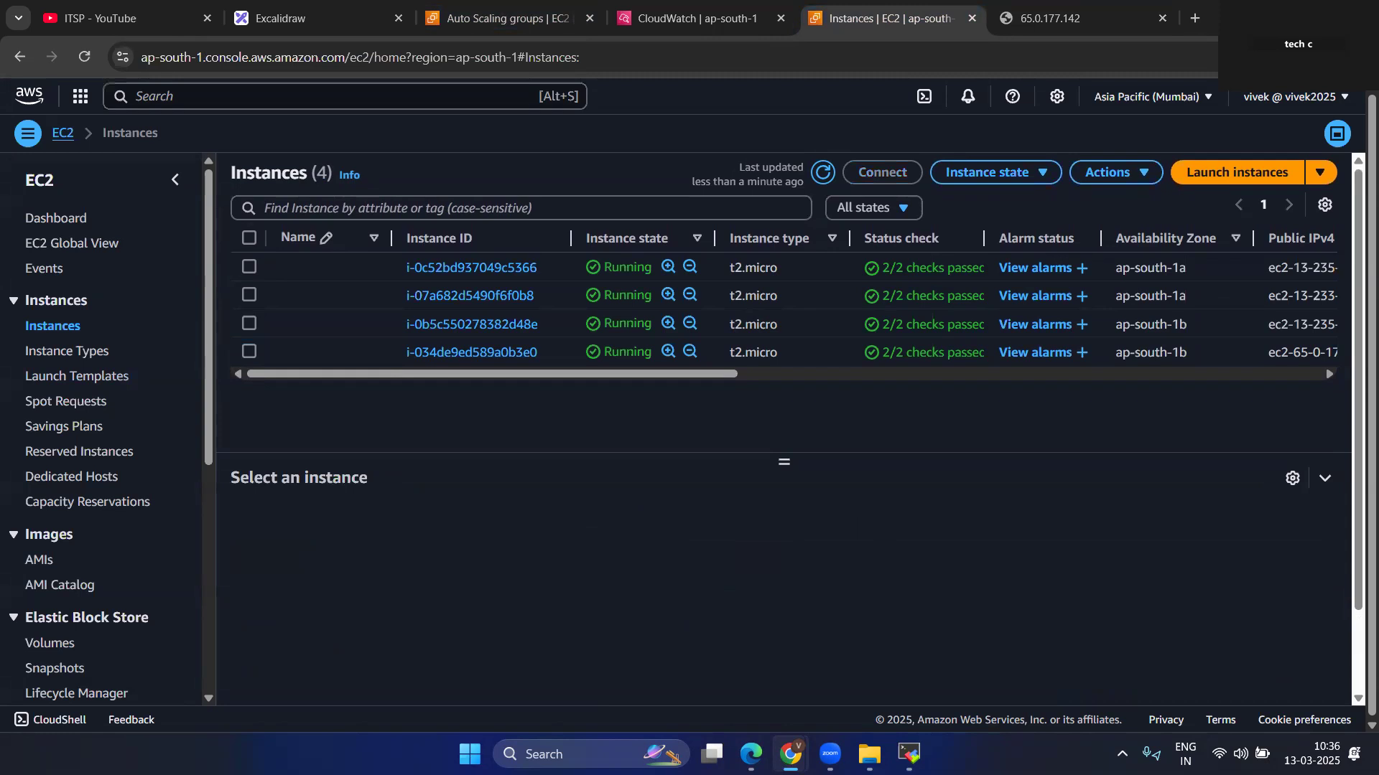
left_click(824, 174)
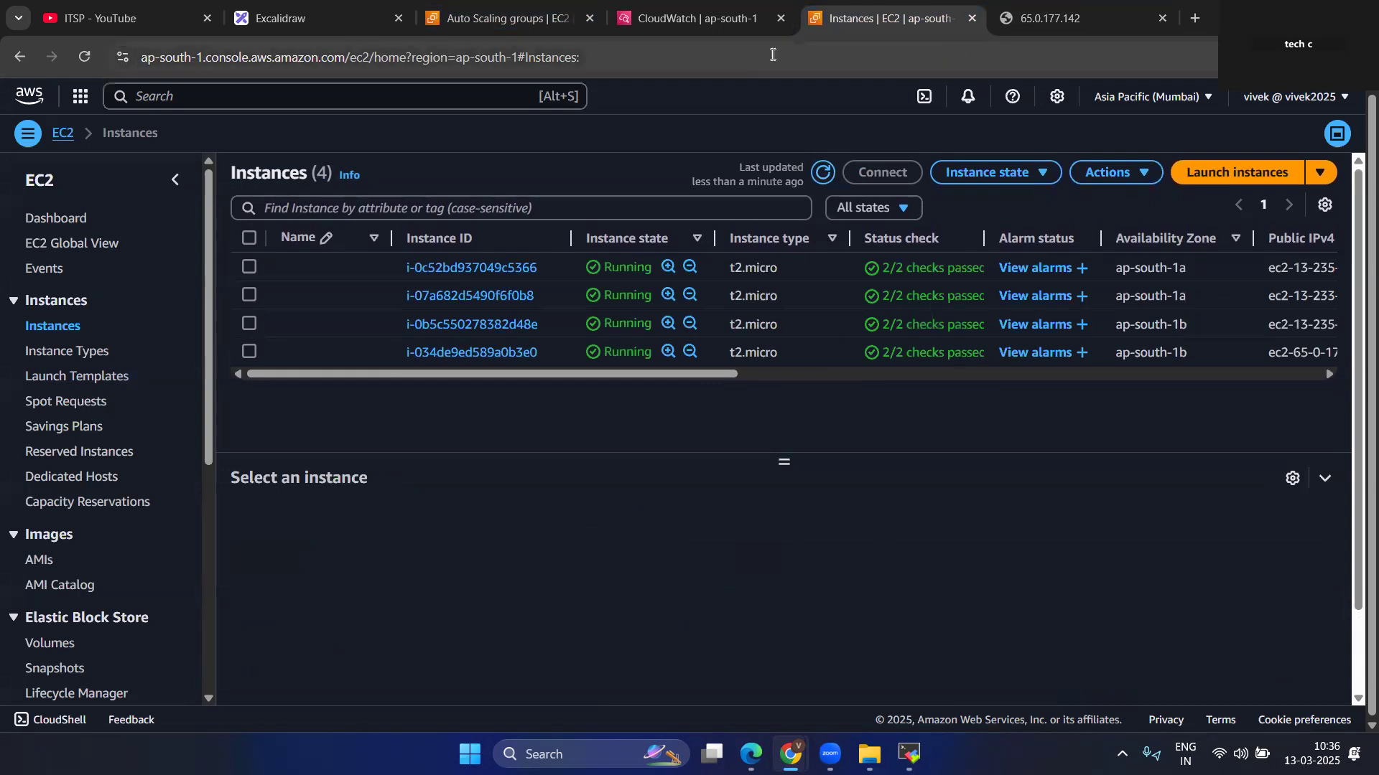
Refresh the activity history of app-ASG, read through its launch entries, and reload the Auto Scaling groups list.
left_click(503, 18)
scroll(751, 616, "down", 6)
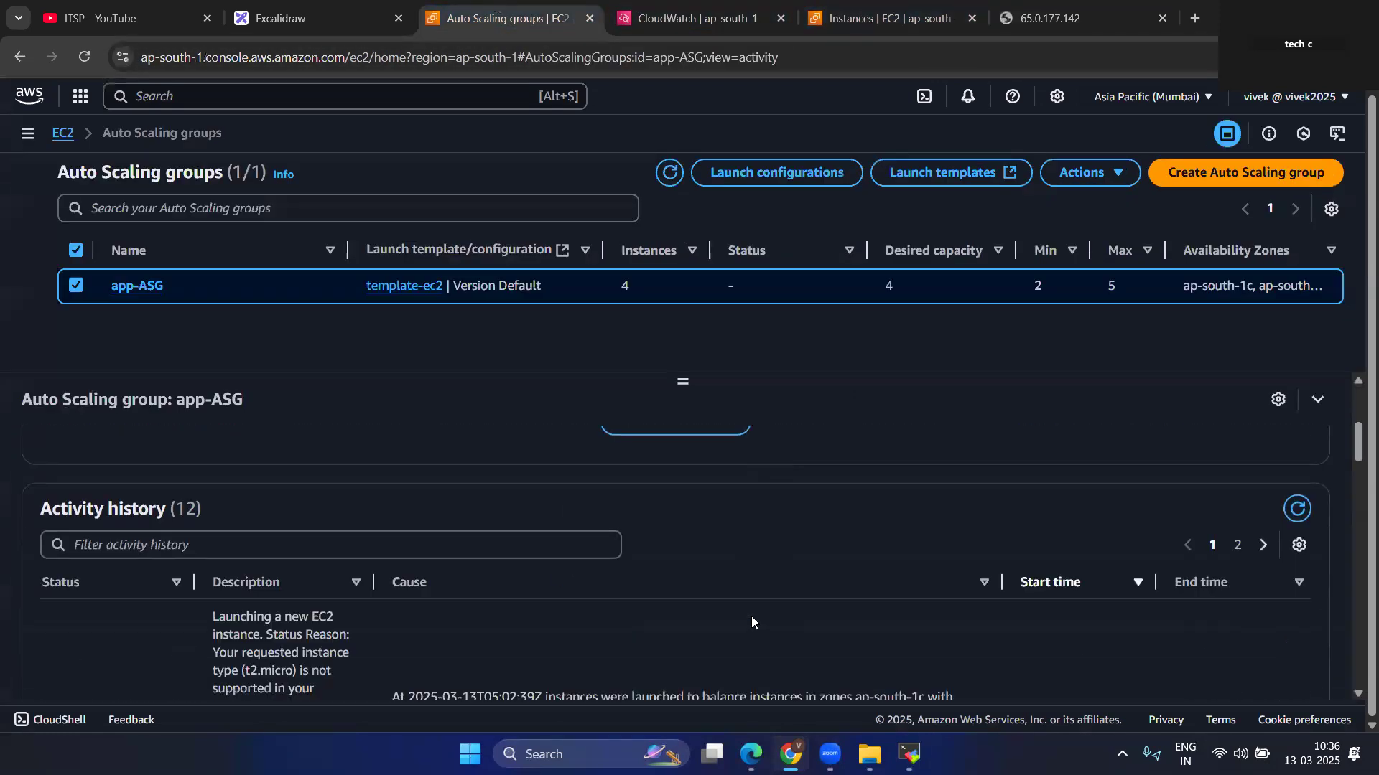
scroll(751, 616, "up", 3)
left_click(1297, 582)
scroll(665, 568, "down", 5)
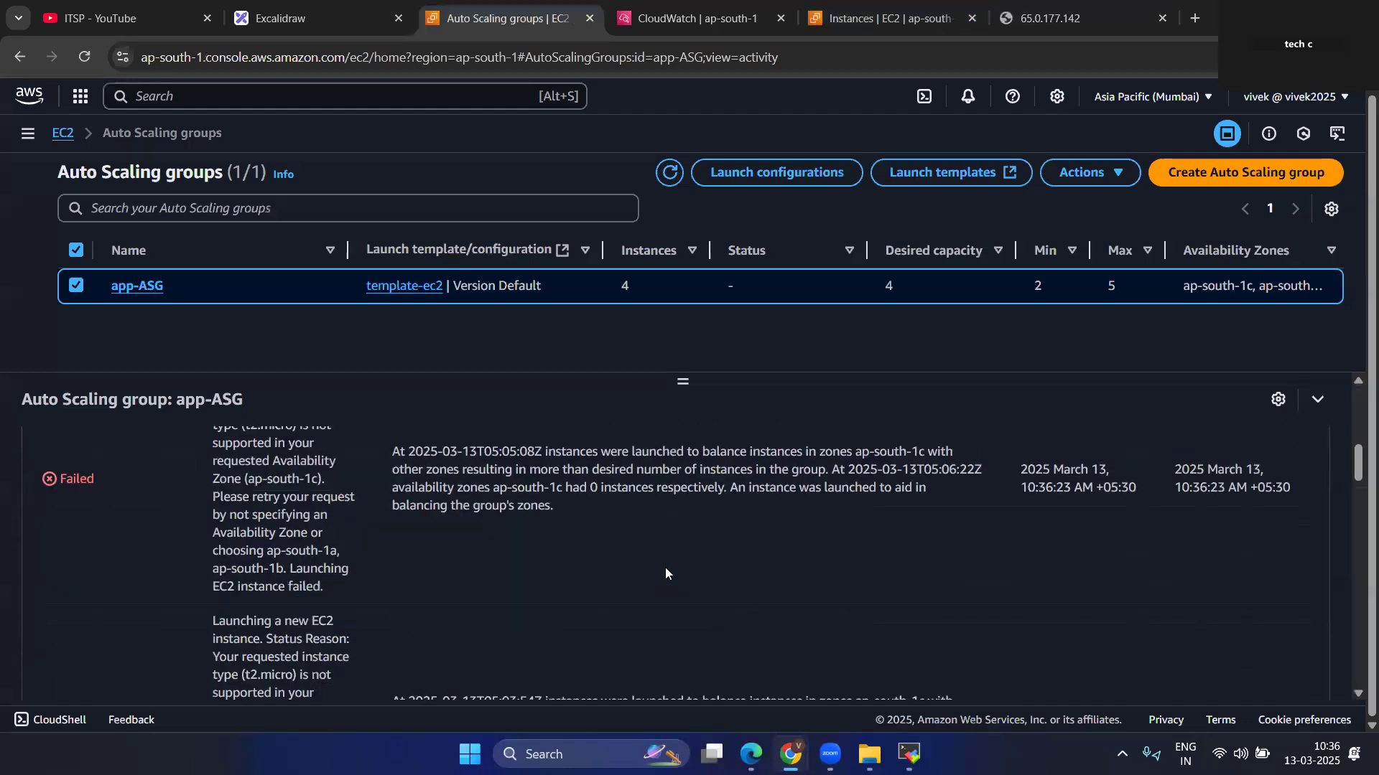
scroll(664, 568, "up", 1)
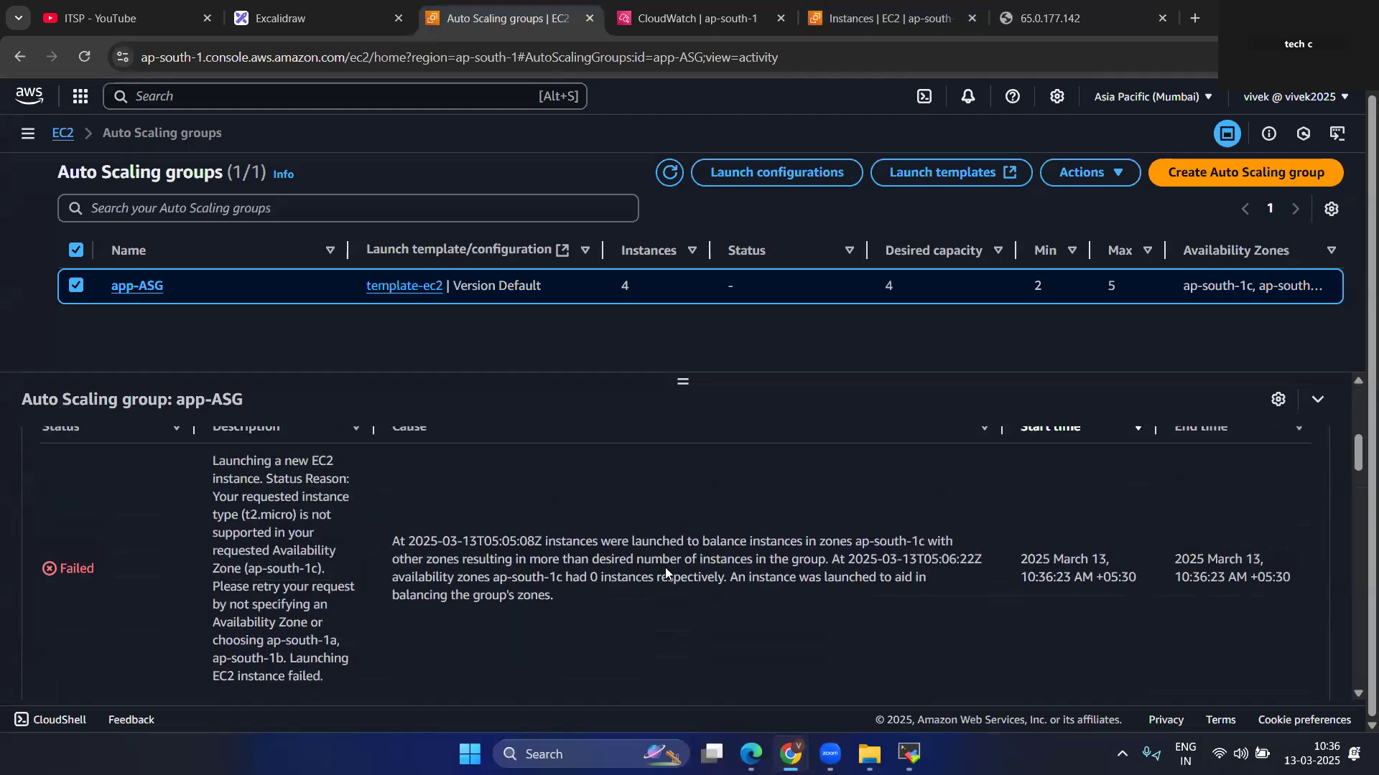
scroll(664, 572, "up", 1)
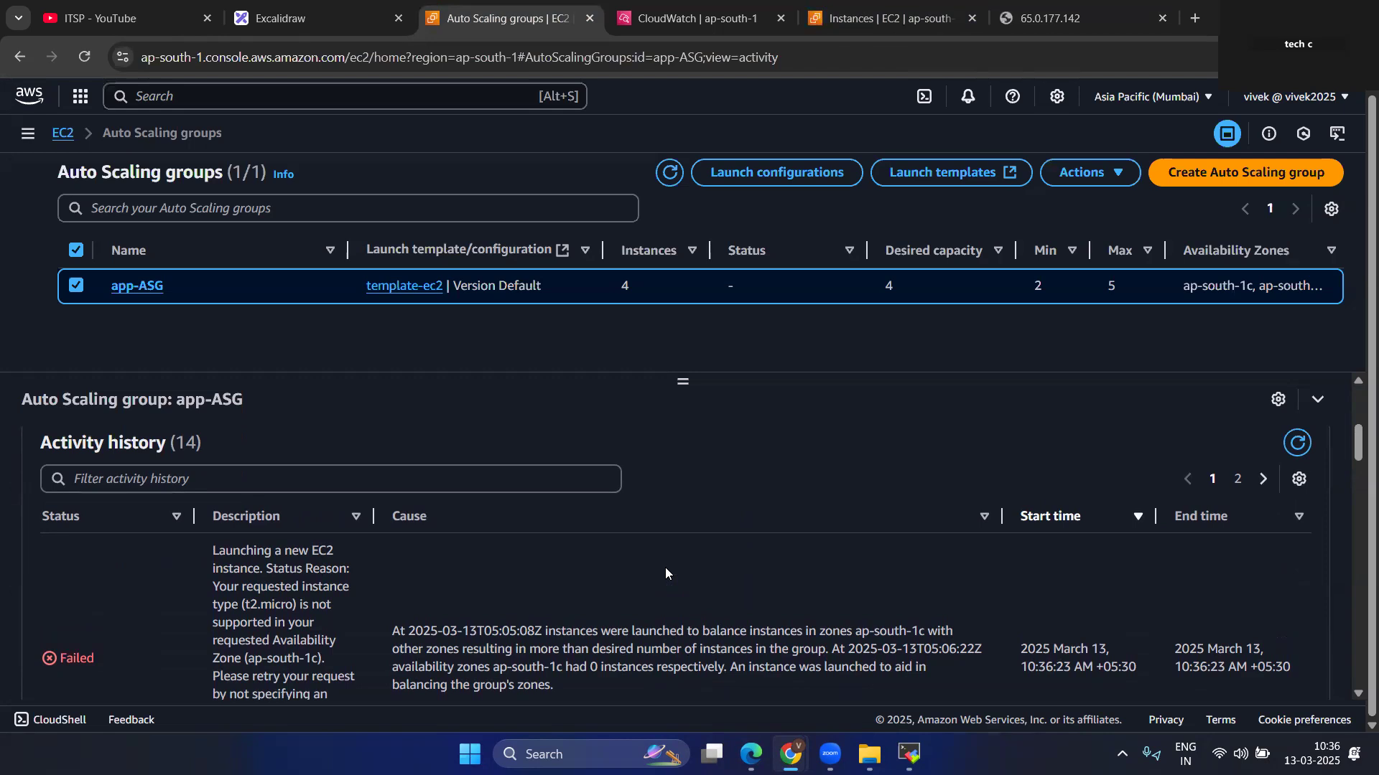
scroll(665, 572, "down", 6)
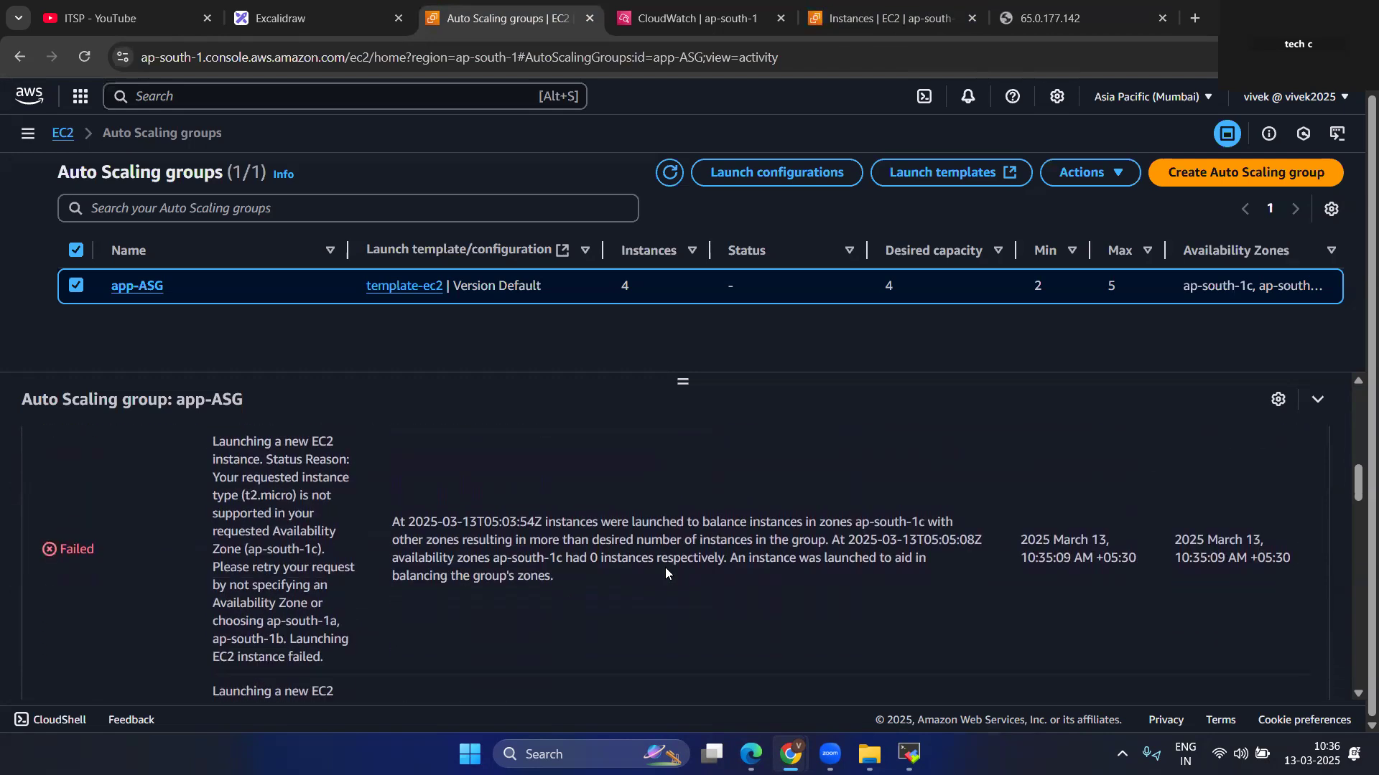
scroll(665, 572, "down", 4)
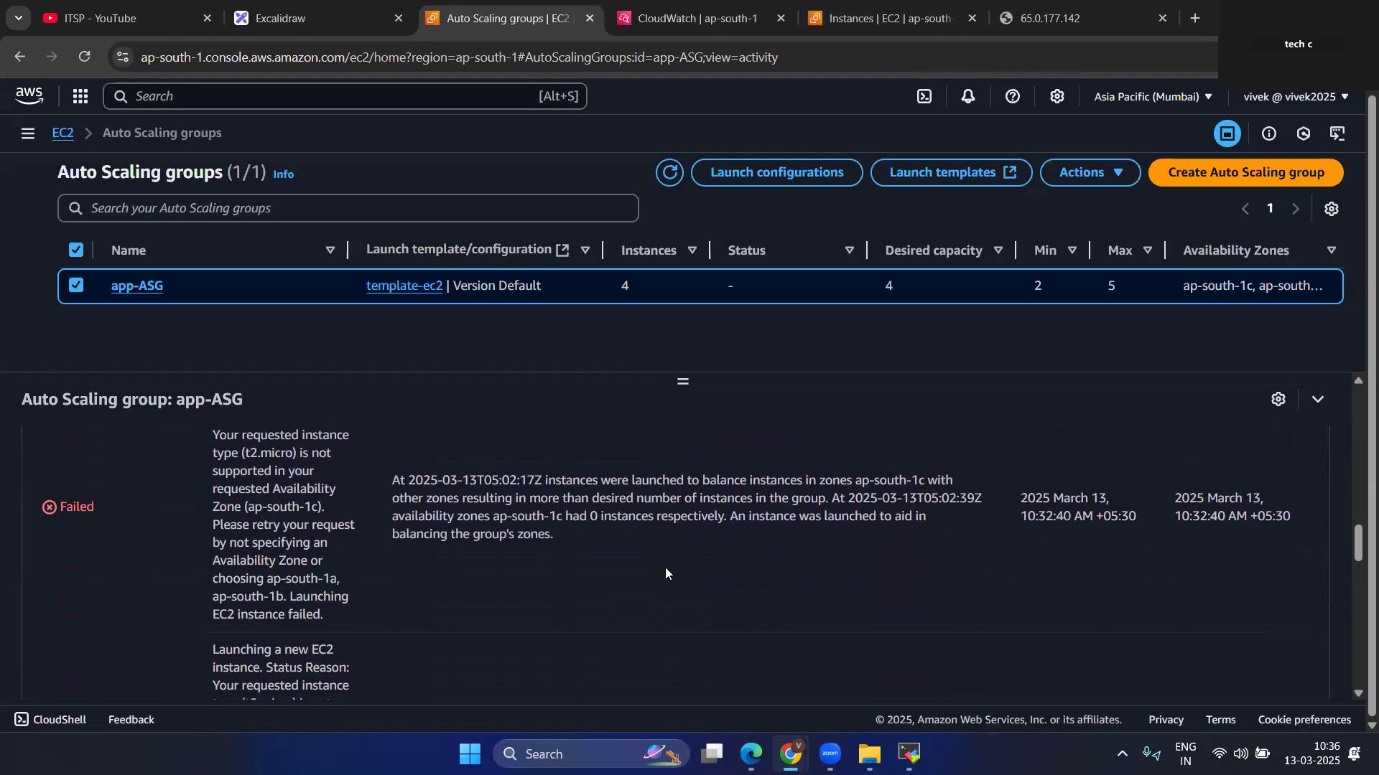
scroll(665, 572, "down", 5)
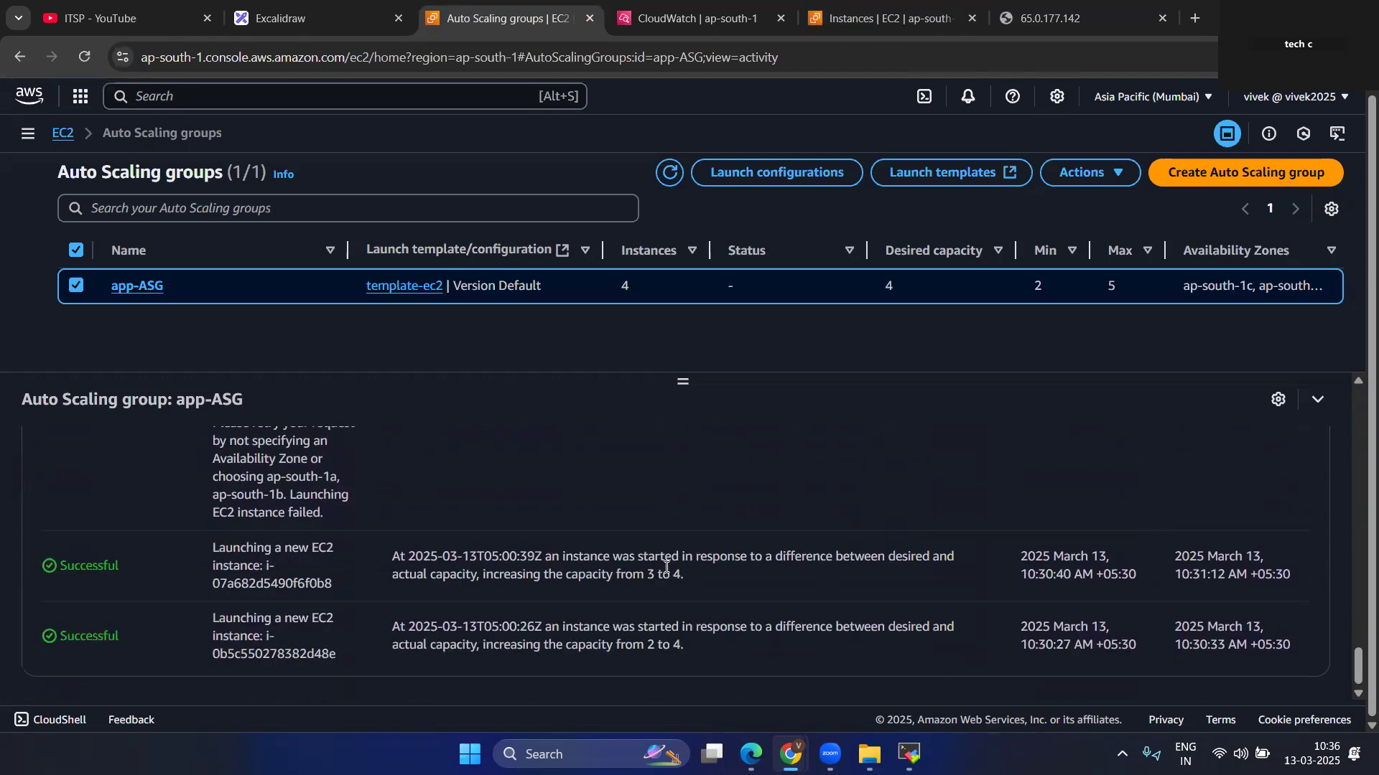
scroll(666, 567, "up", 3)
left_click(670, 173)
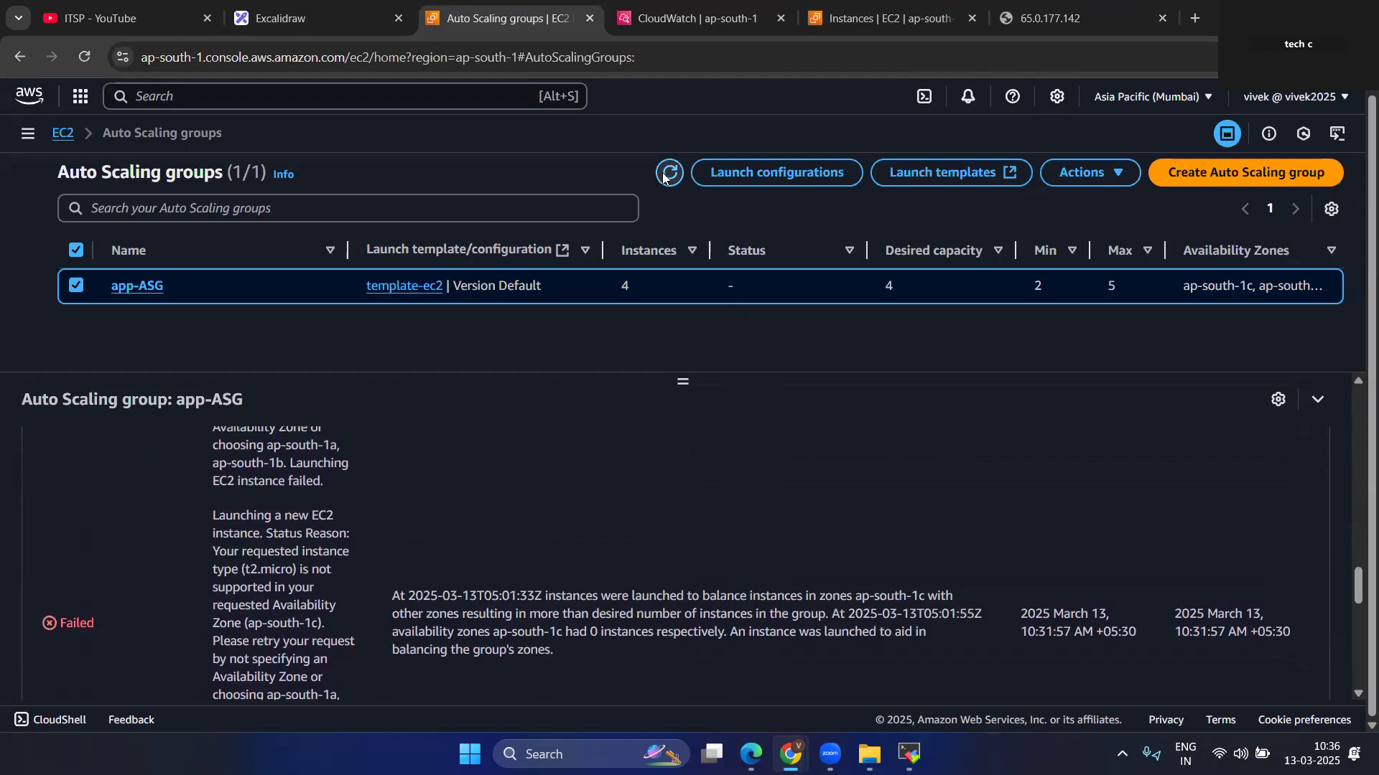
Return to the EC2 instances list and refresh it to check for newly launched instances.
left_click(868, 19)
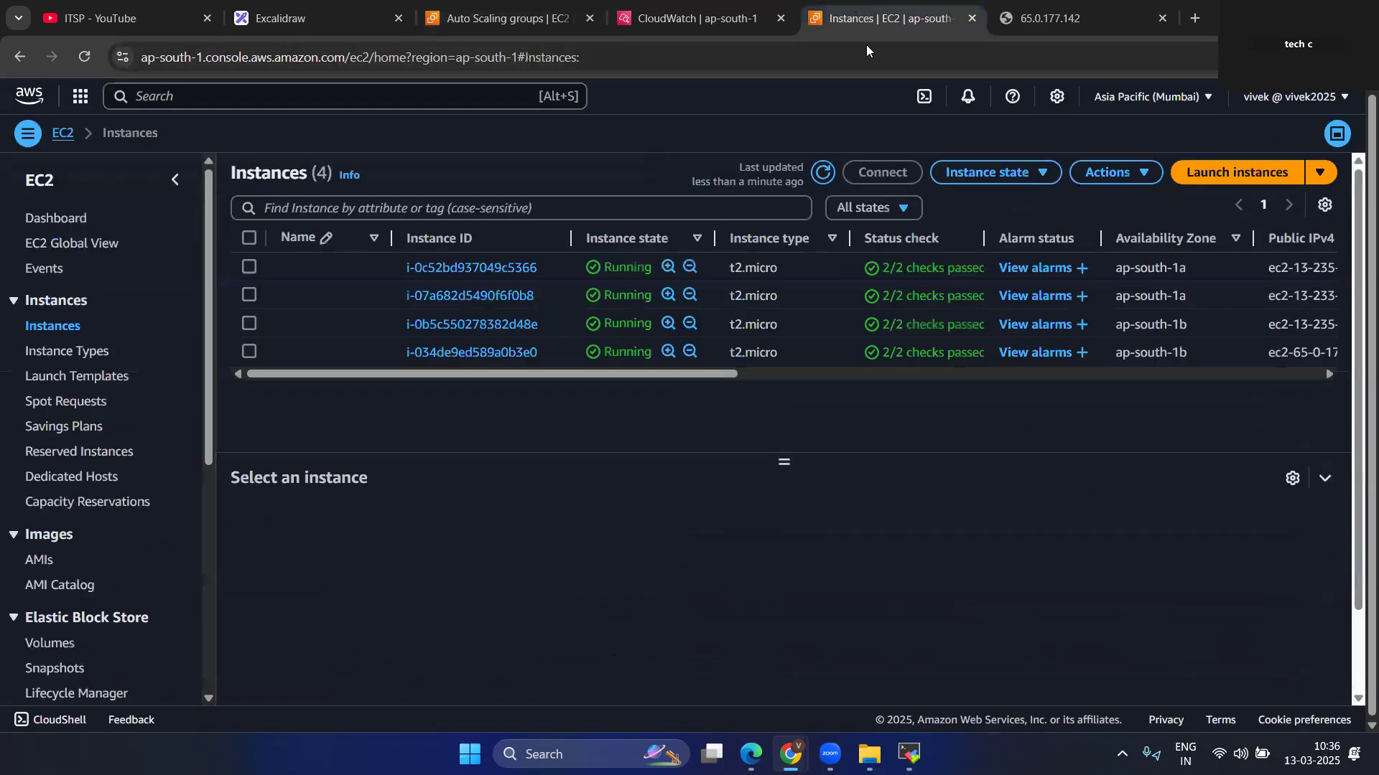
left_click(823, 173)
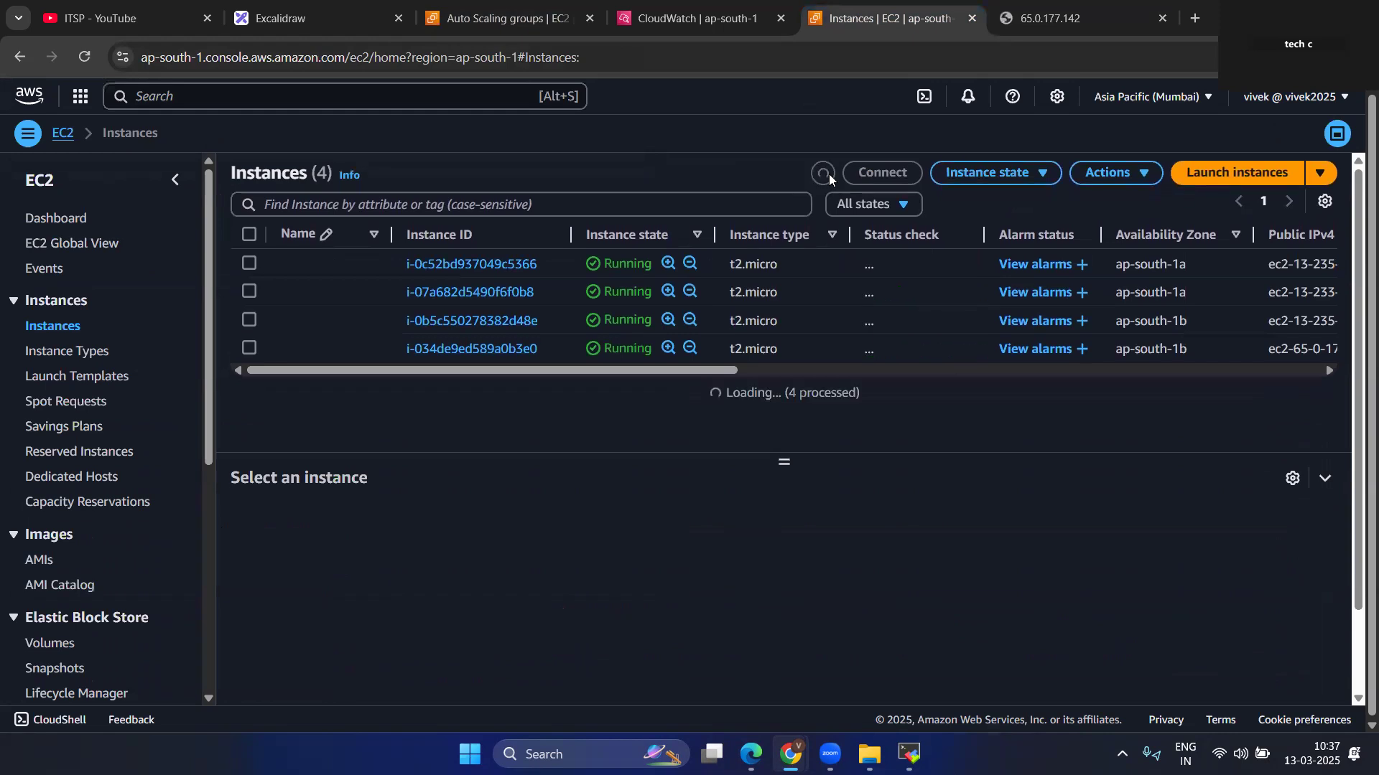
left_click(827, 174)
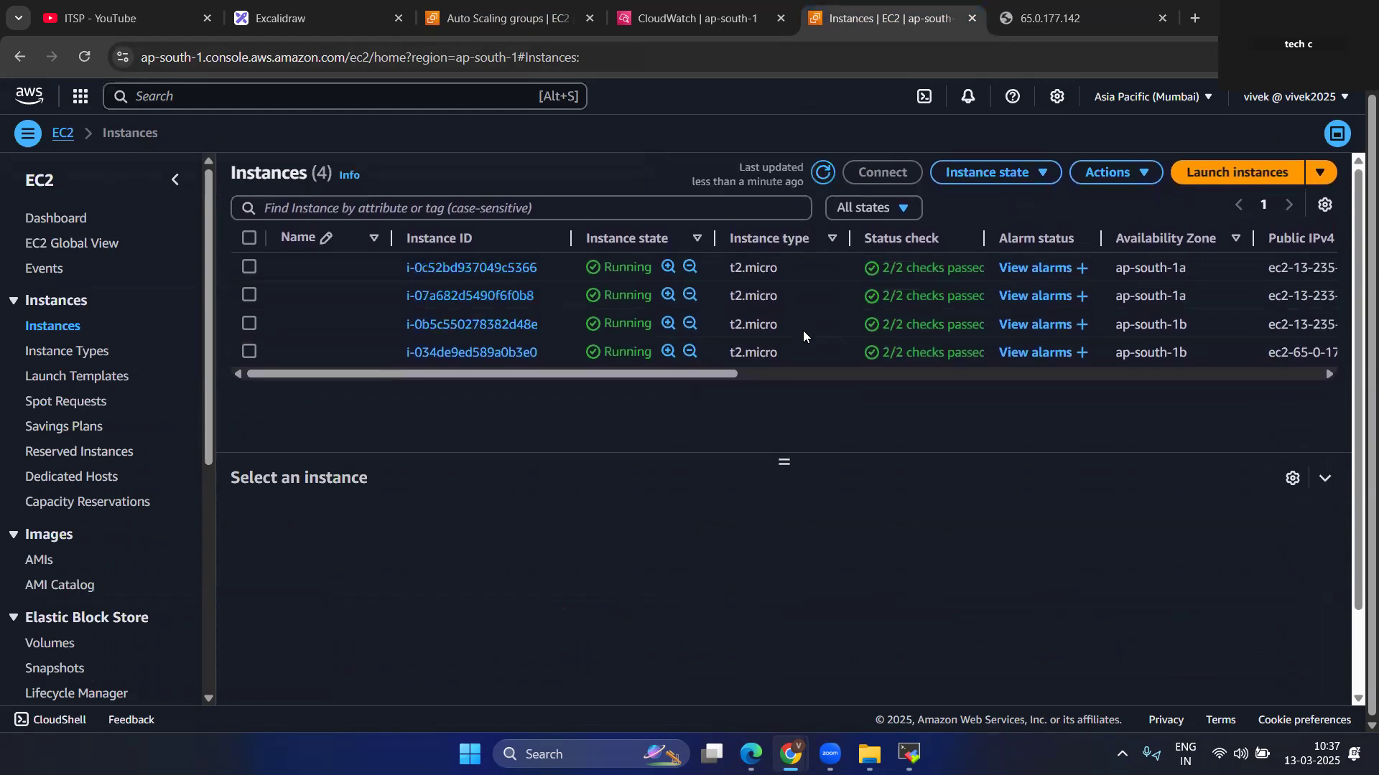
left_click_drag(732, 374, 294, 393)
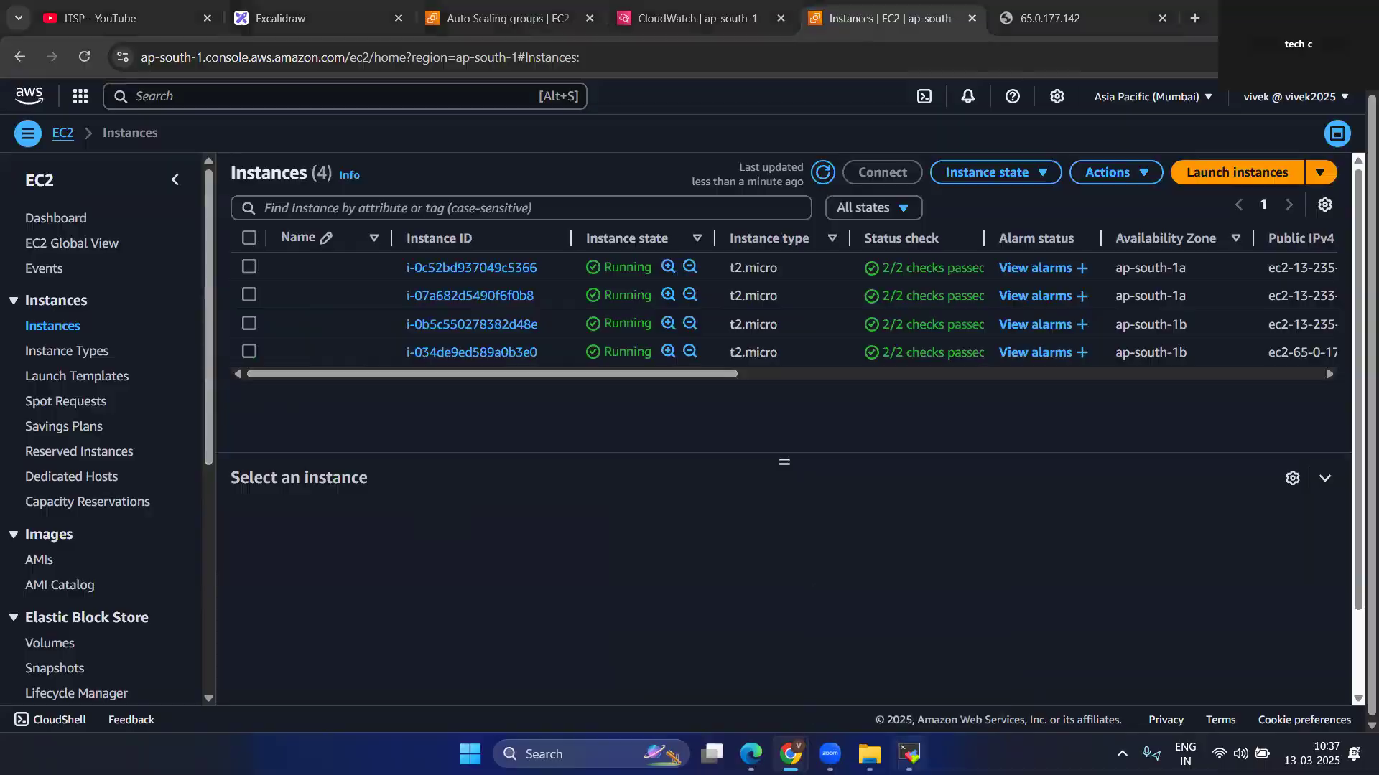
Switch to MobaXterm and check the output of the running stress command, highlighting its CPU worker count.
key("alt+Tab")
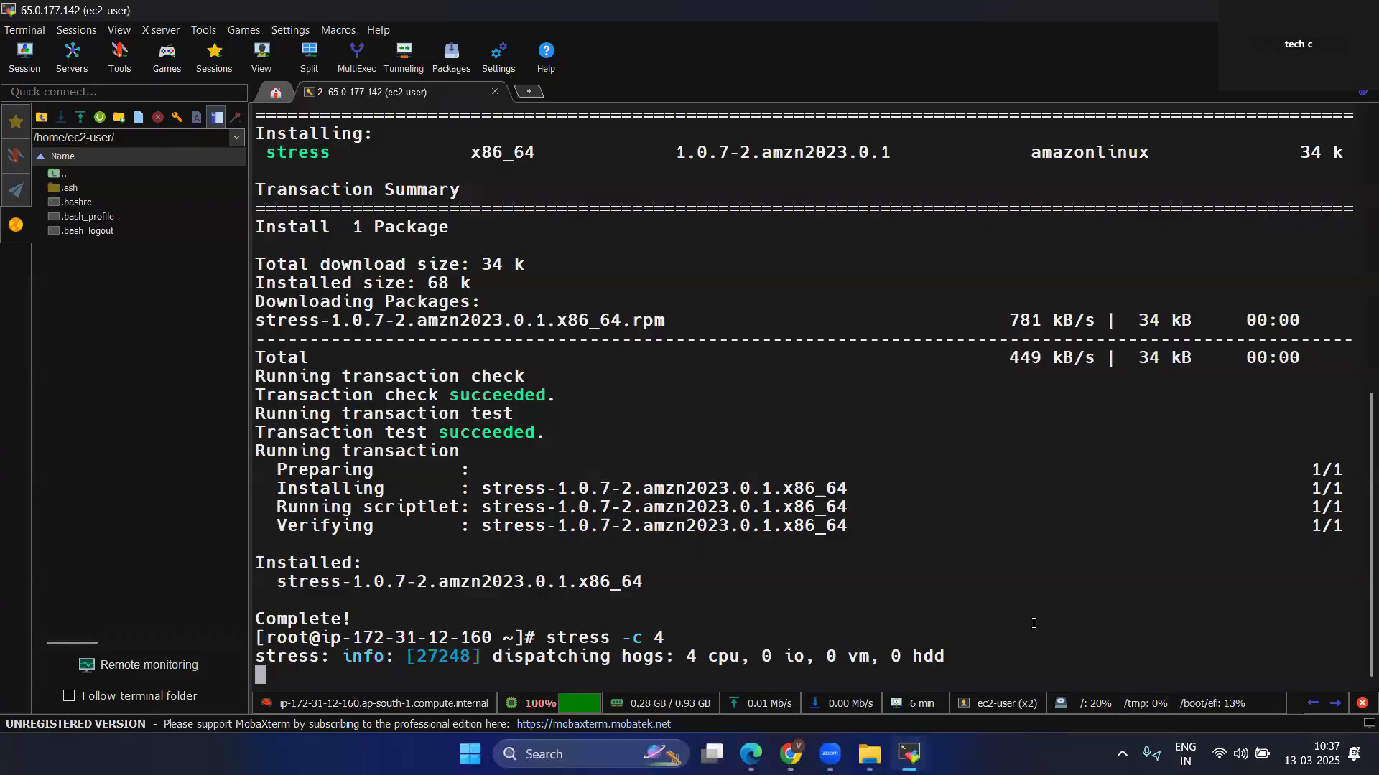
key("Return")
key("Return")
key("Return")
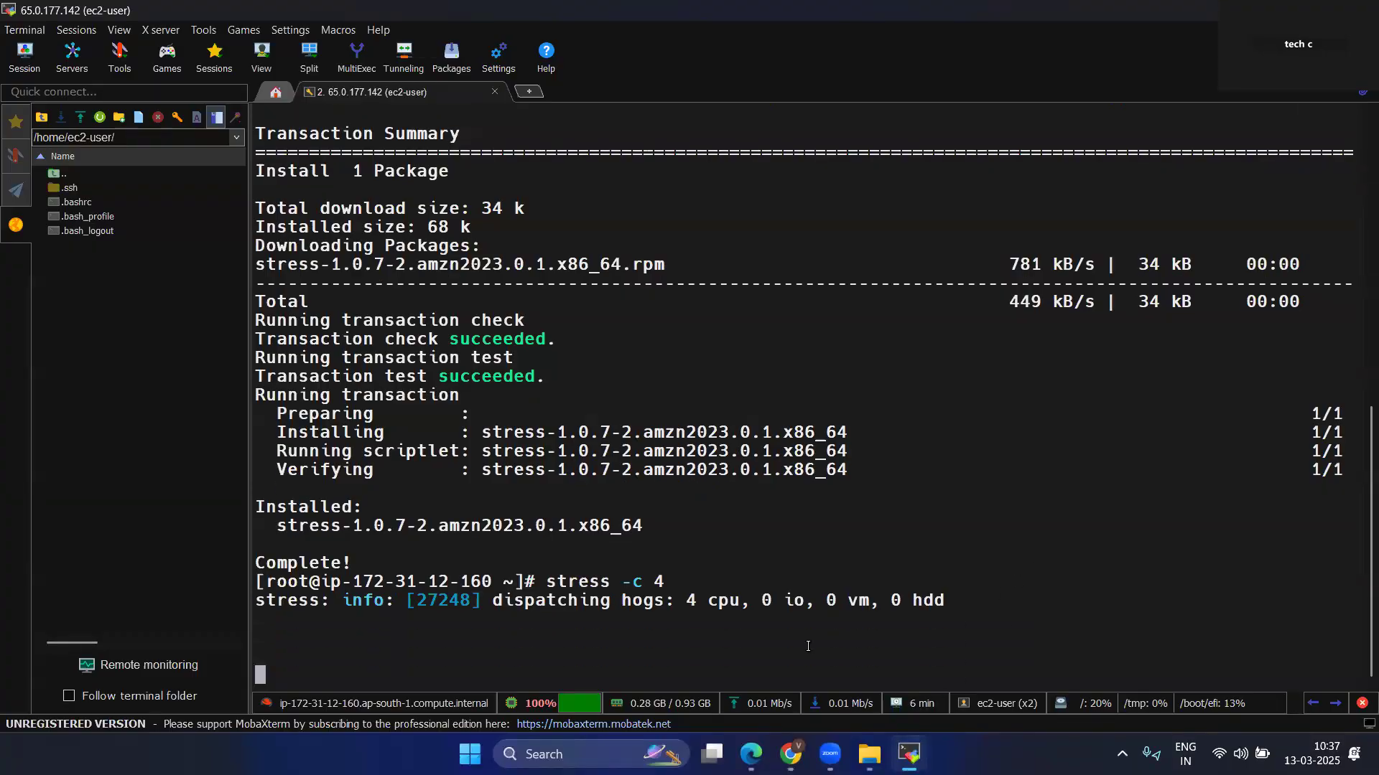
left_click_drag(688, 601, 732, 600)
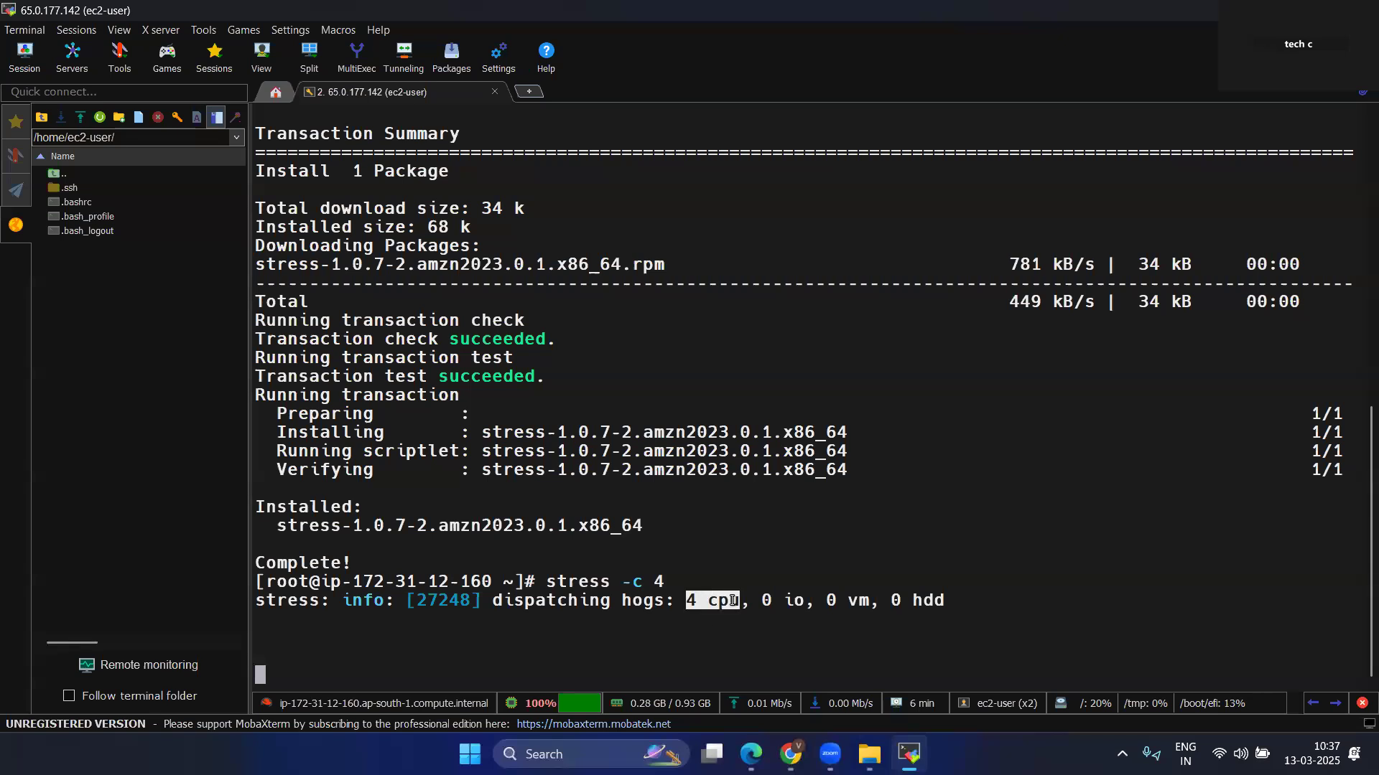
left_click(909, 754)
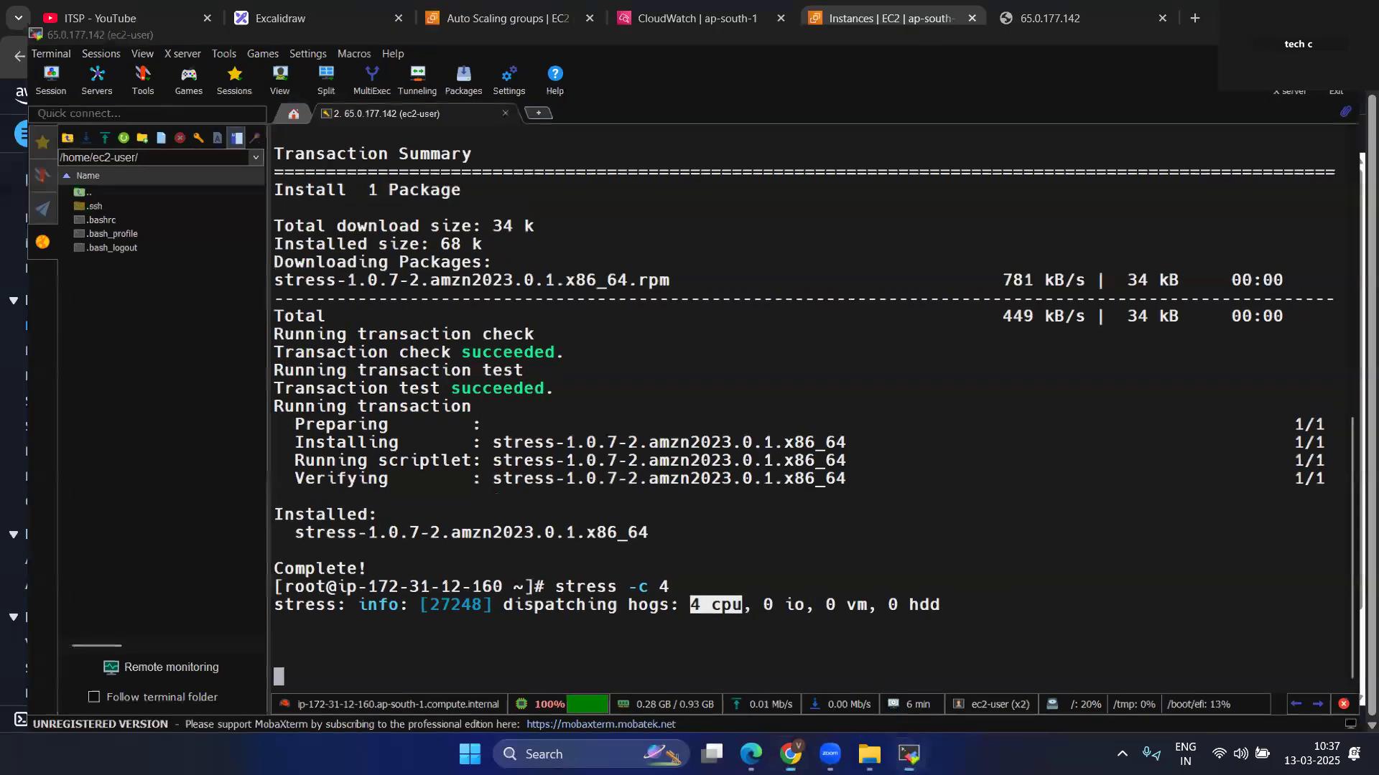
left_click(909, 753)
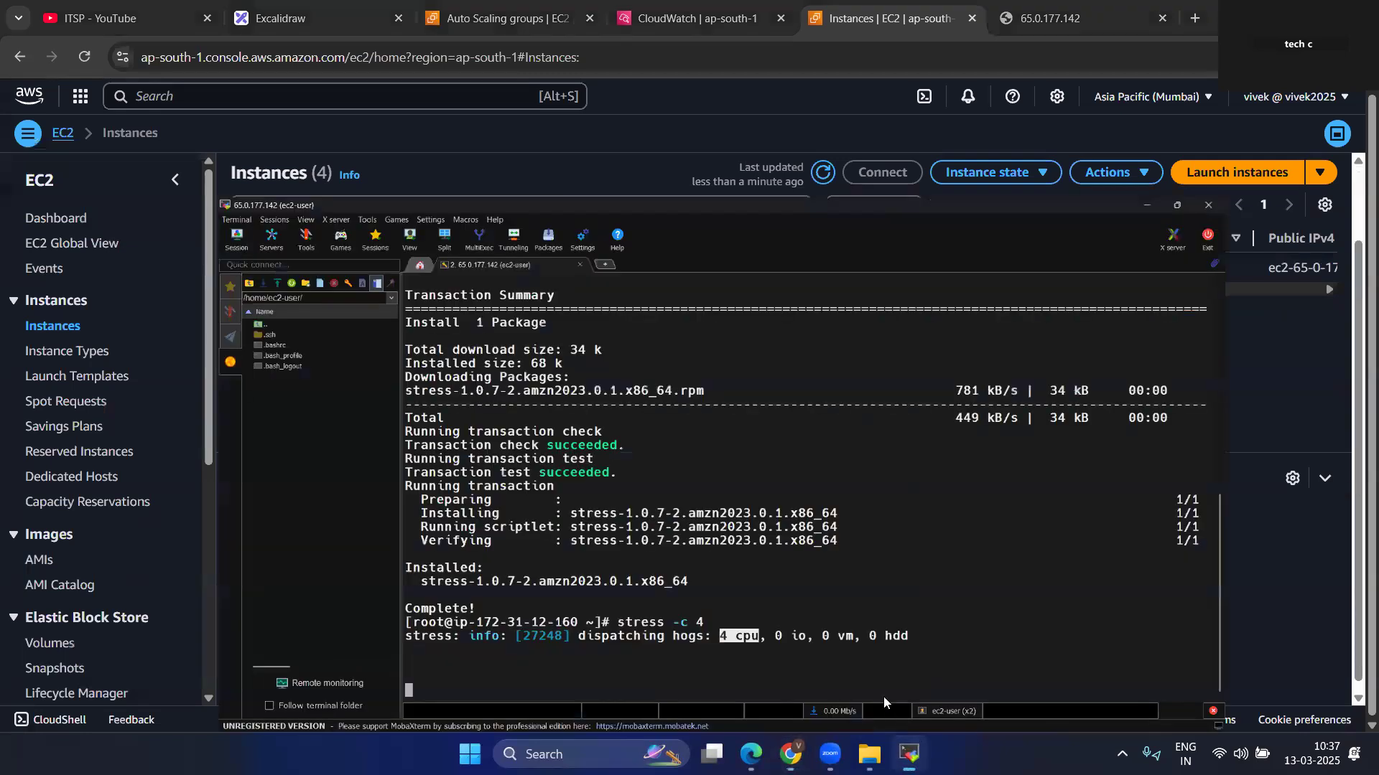
Stop the running stress process and restart the CPU load with stress -c 5.
left_click(614, 638)
key("ctrl+c")
key("ctrl+c")
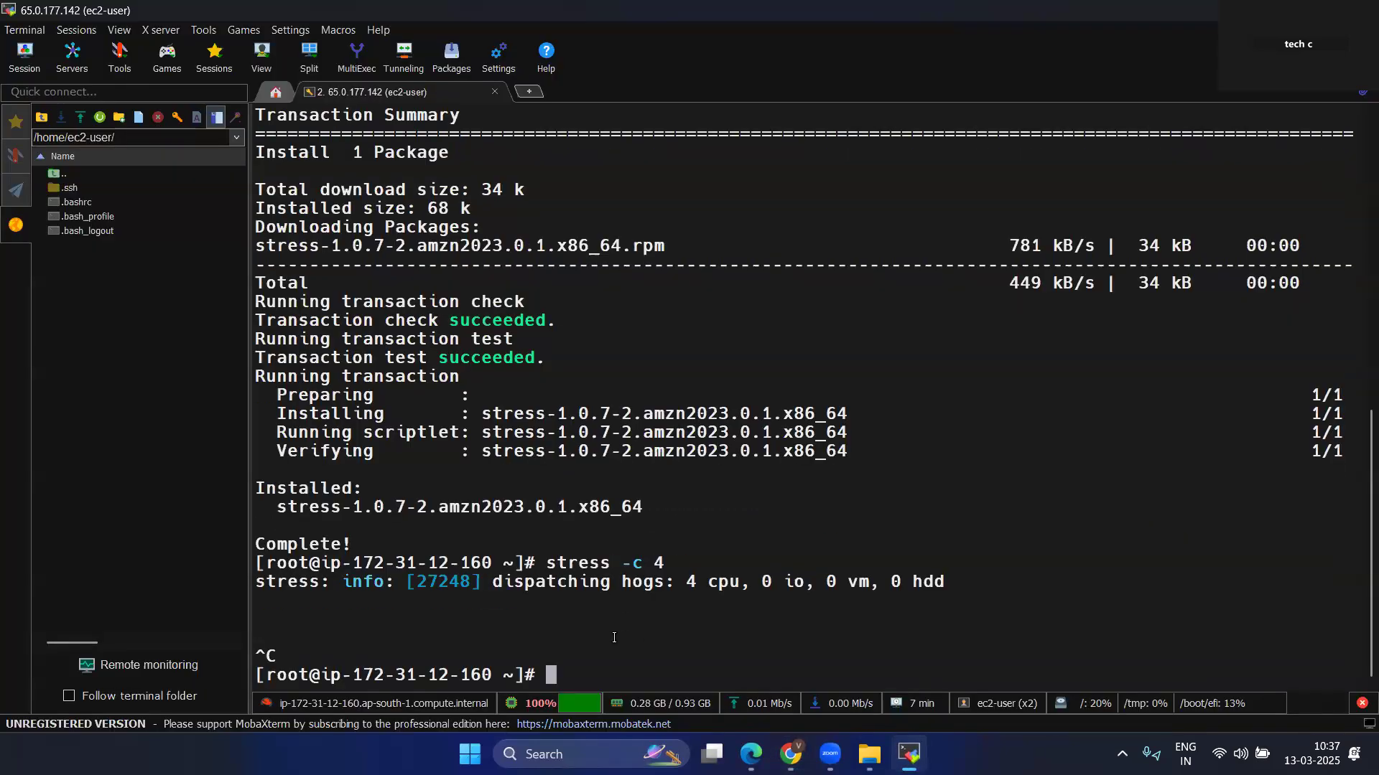
key("Up")
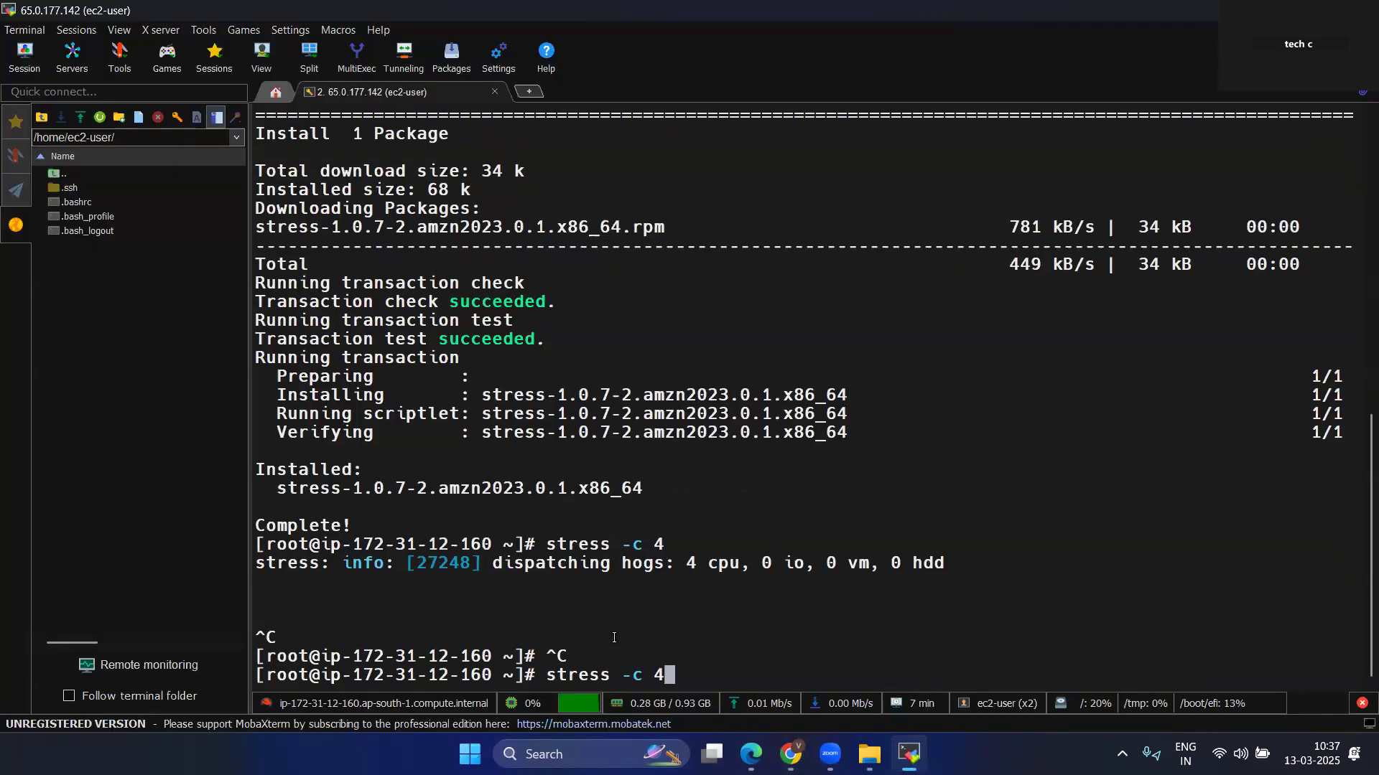
key("BackSpace")
type("5")
key("Return")
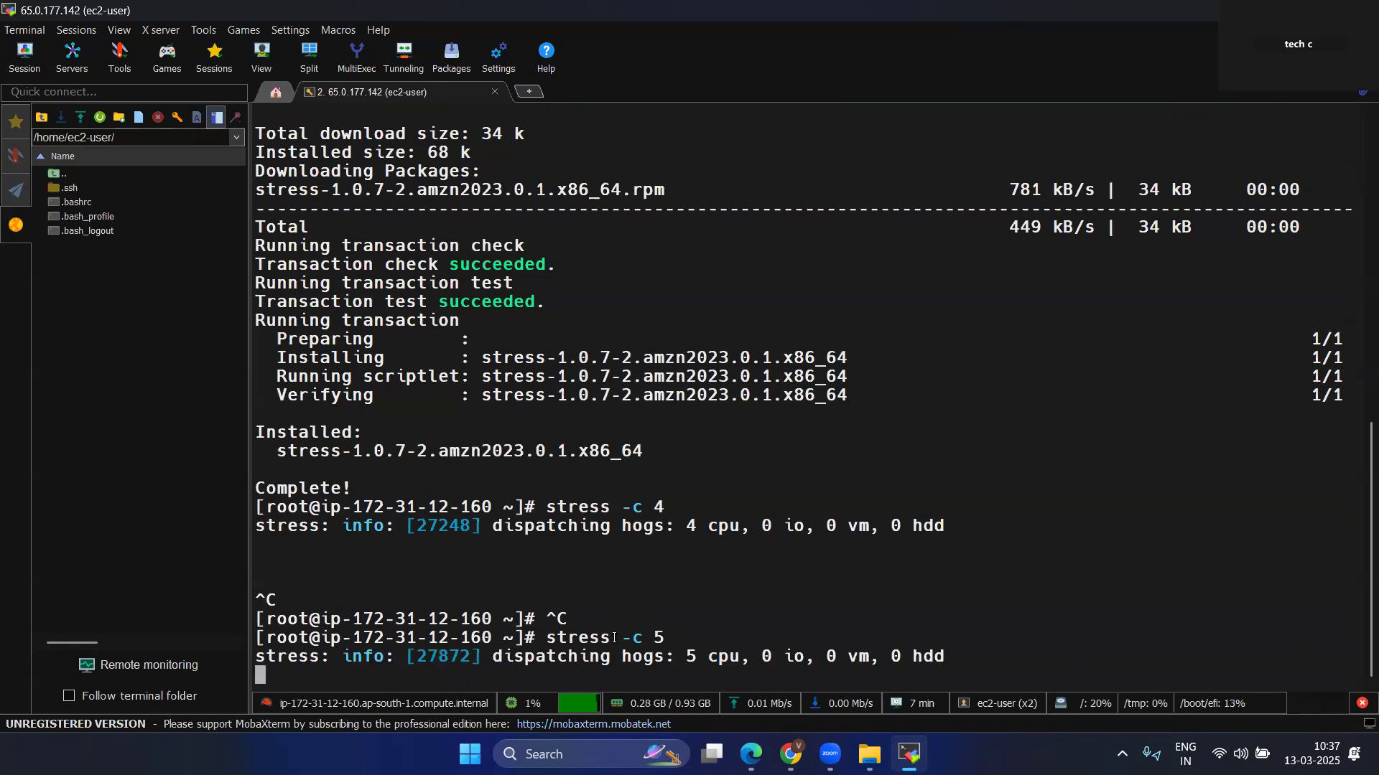
Switch back to Chrome and refresh the EC2 instances list to look for scaling under the new load.
key("alt+Tab")
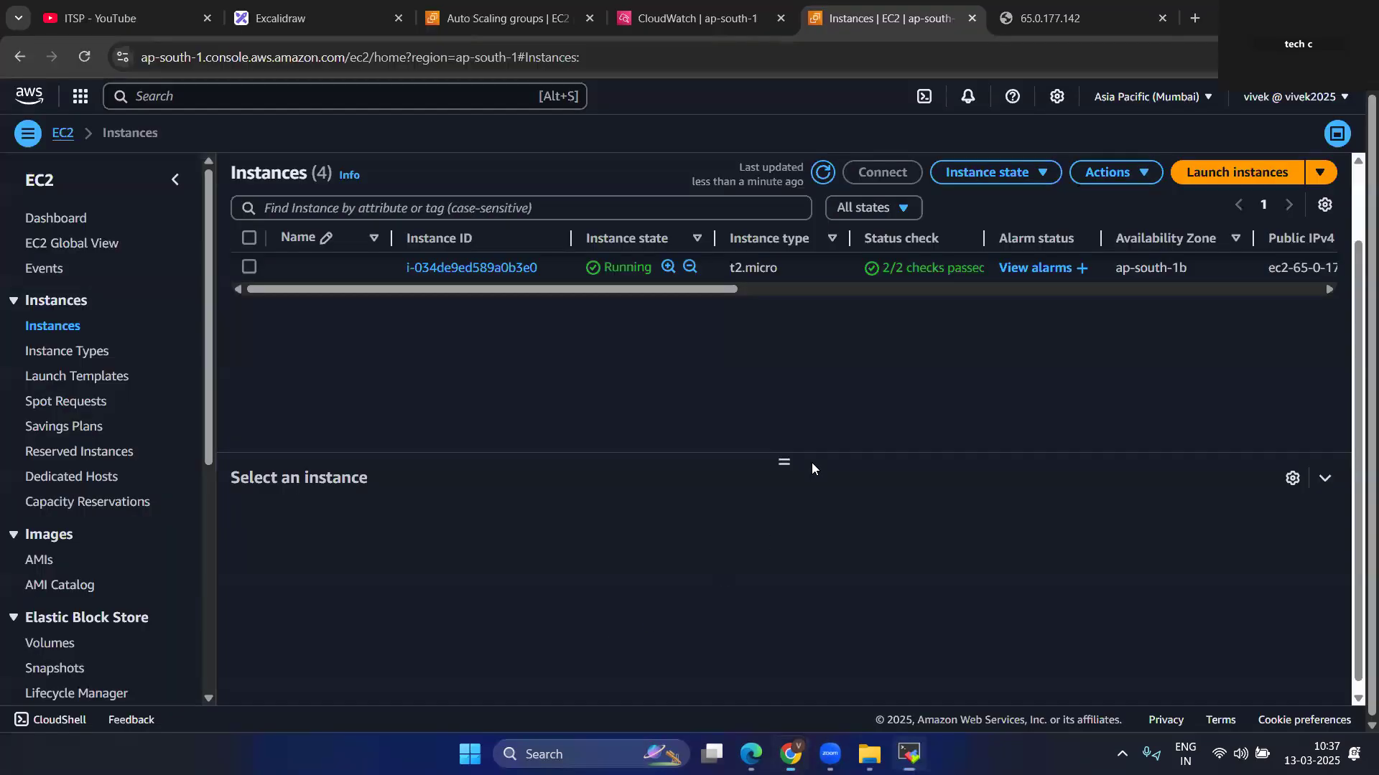
left_click(824, 173)
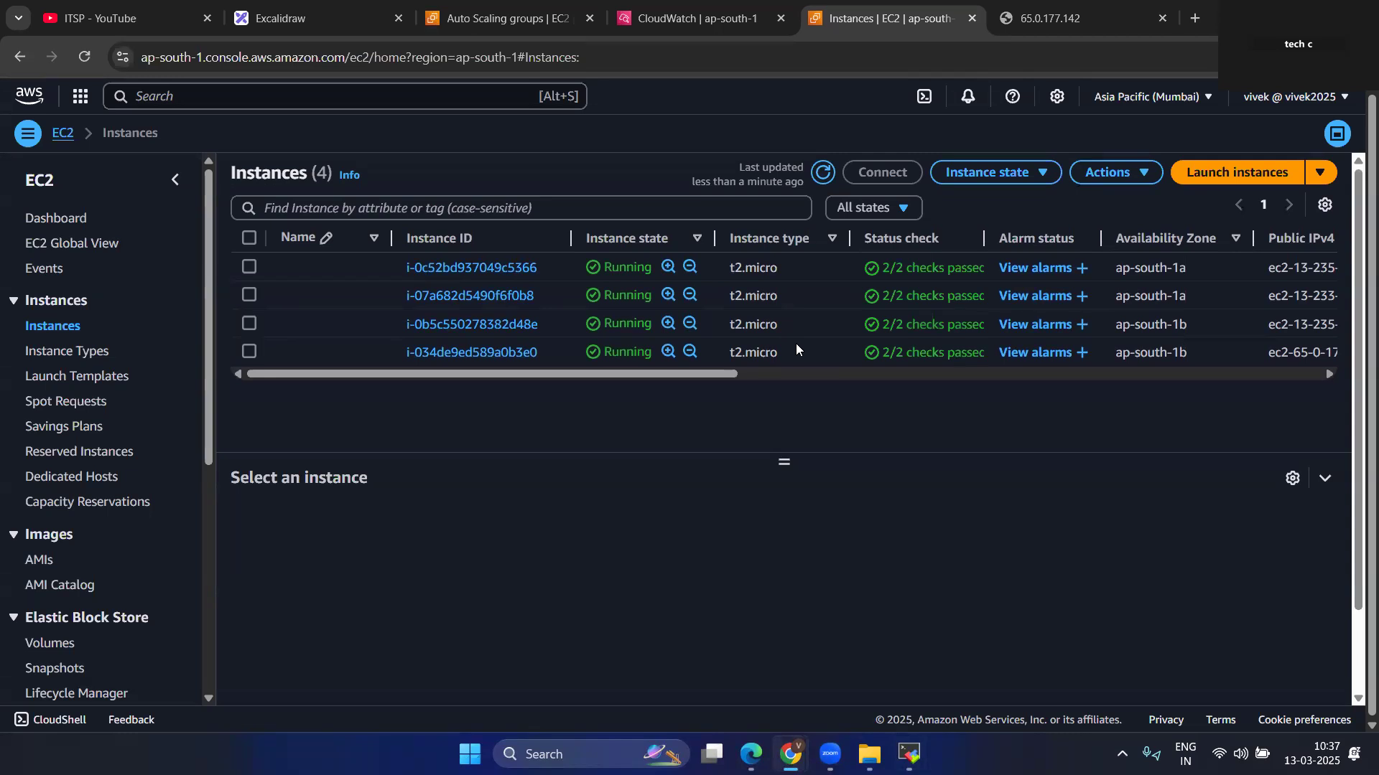
left_click(823, 172)
left_click(822, 172)
scroll(686, 363, "down", 1)
scroll(686, 364, "up", 1)
Terminate instances i-0c52bd937049c5366 and i-07a682d5490f6f0b8 and refresh the instances list.
left_click(248, 267)
left_click(249, 295)
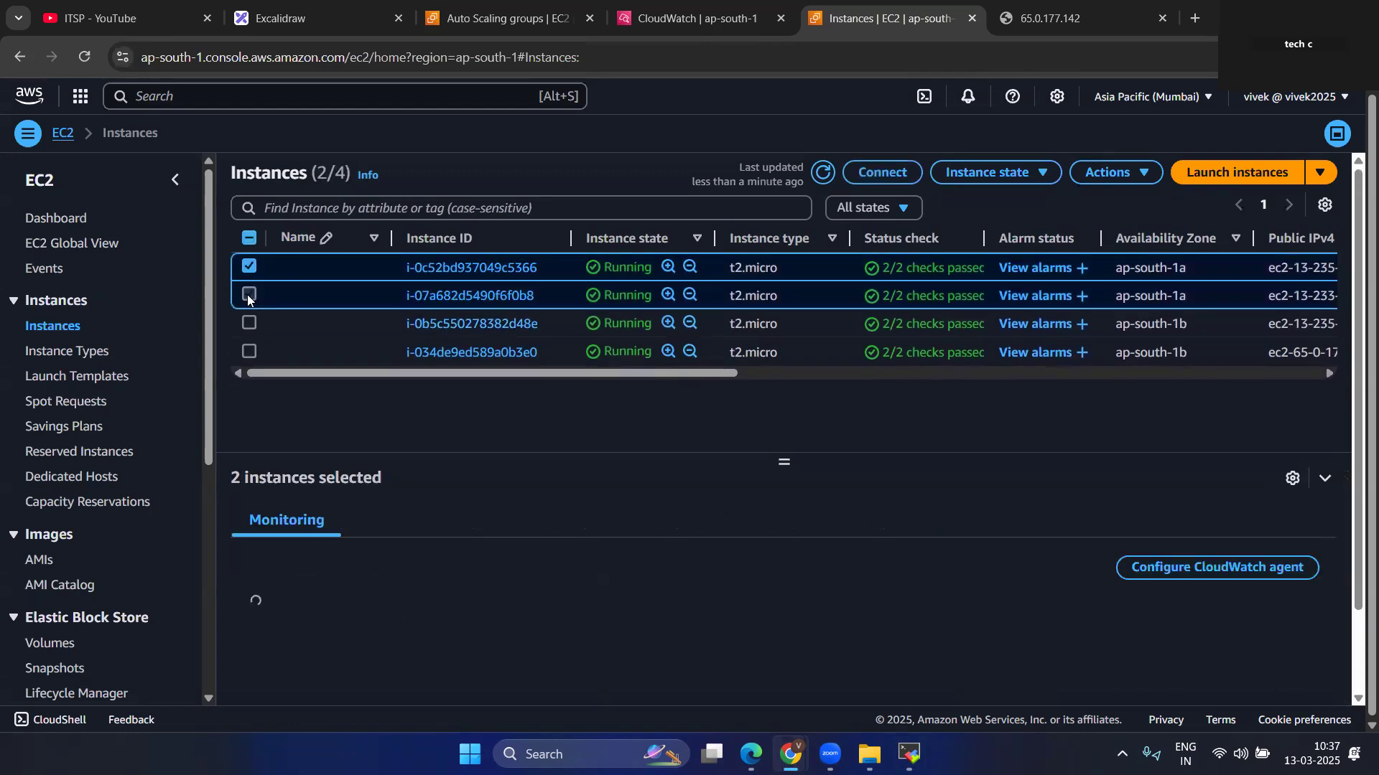
left_click(1018, 172)
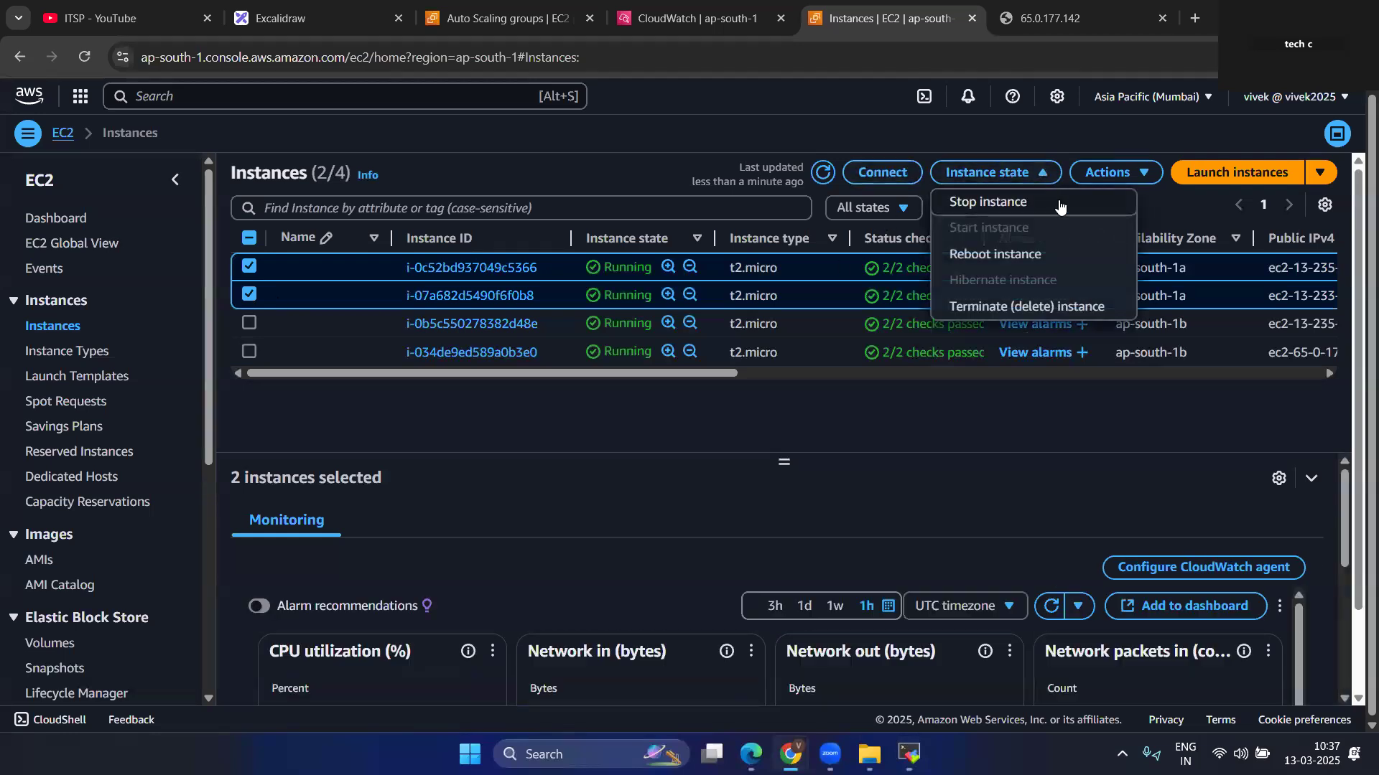
left_click(1023, 307)
left_click(1060, 559)
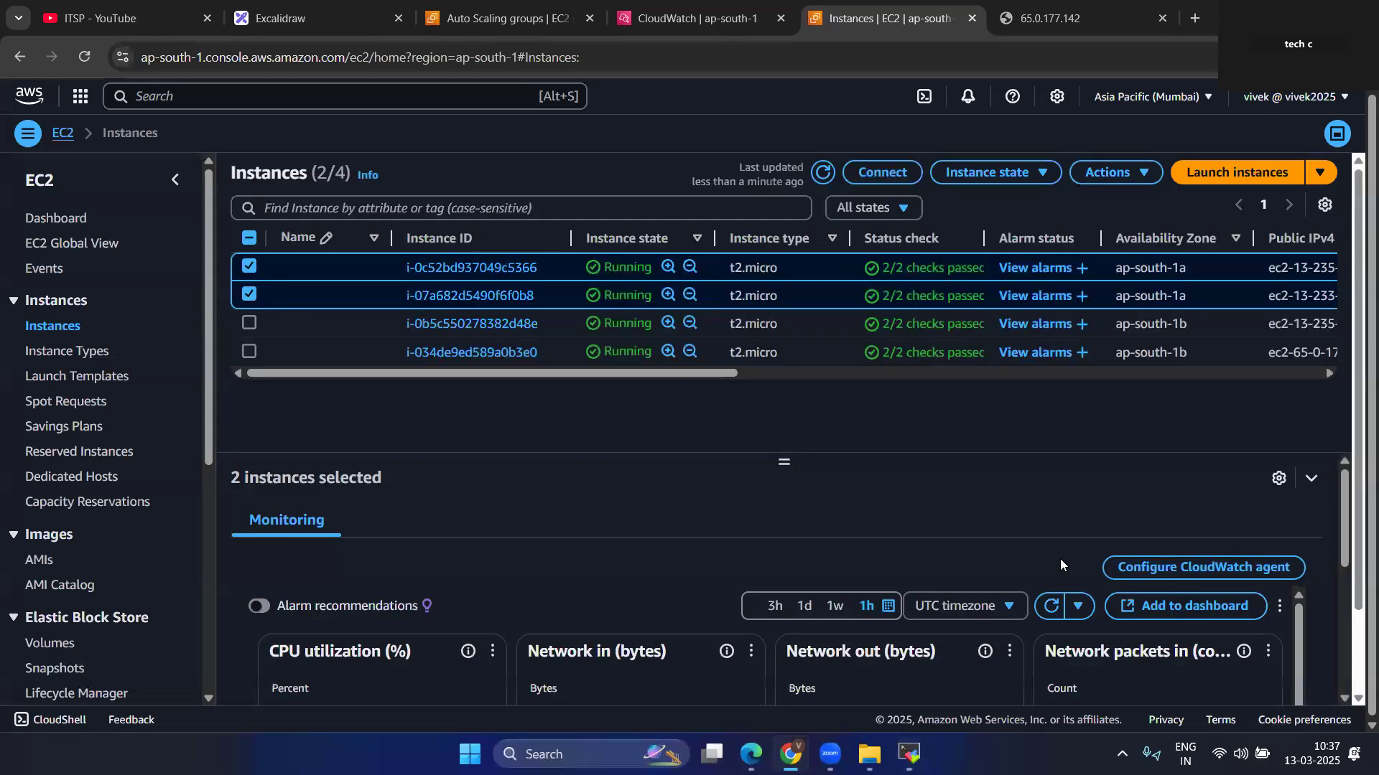
left_click(825, 215)
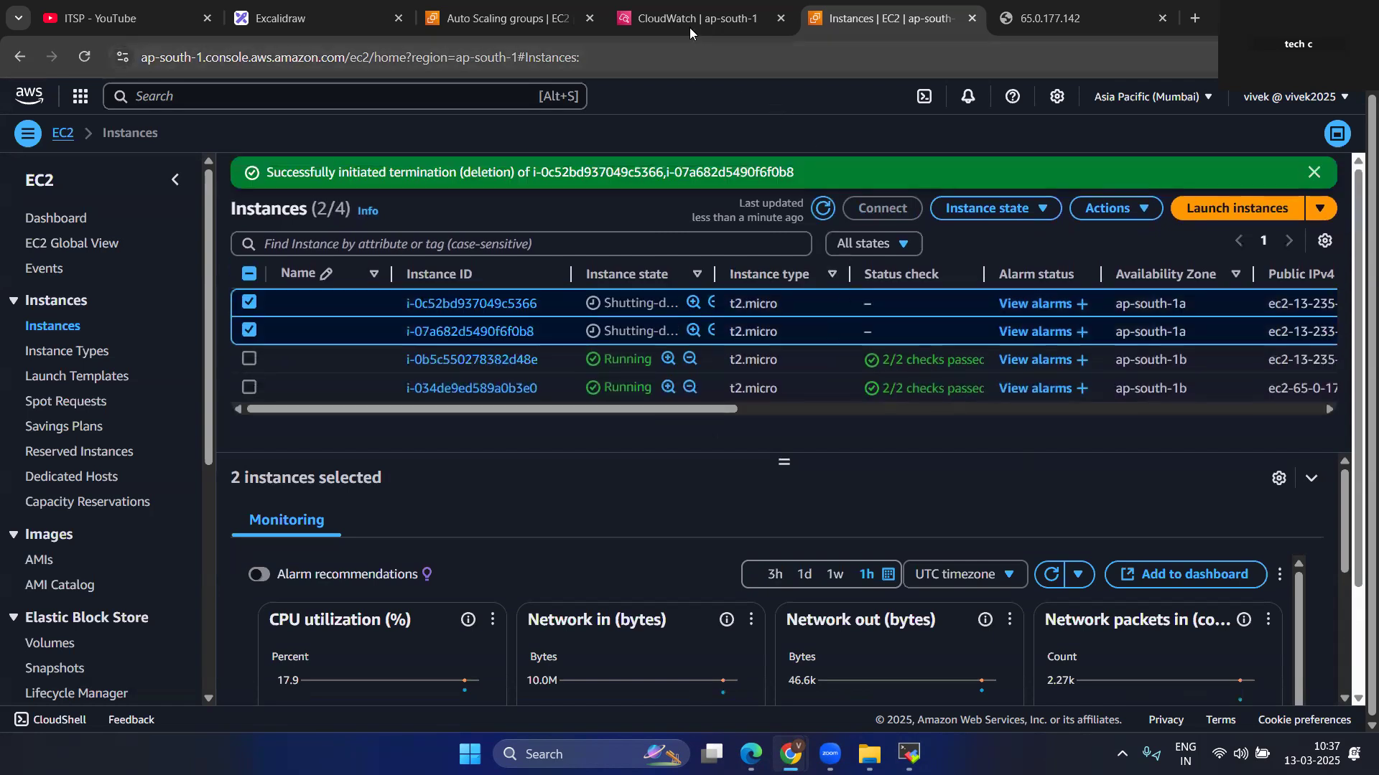
Select app-ASG in the Auto Scaling groups list and examine its activity history for responses to the terminated instances.
left_click(560, 8)
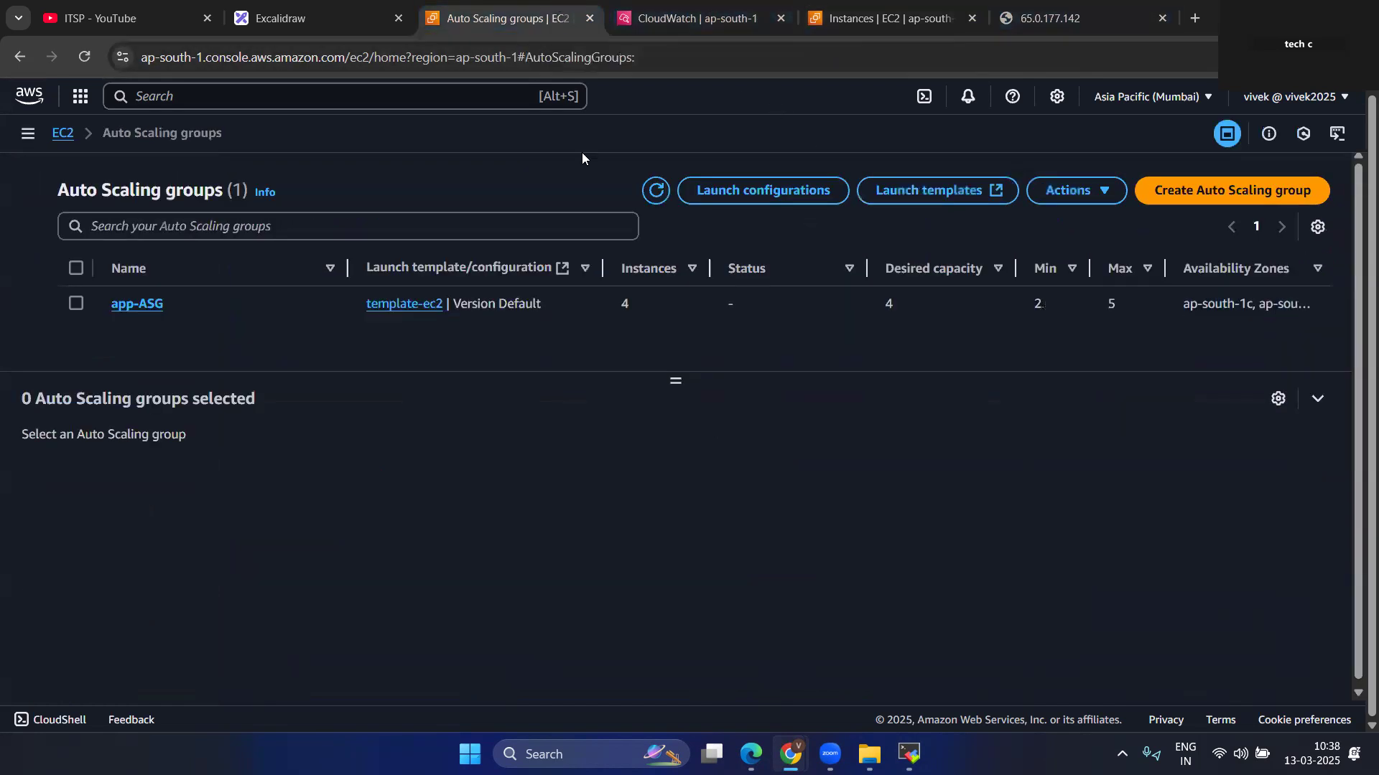
left_click(75, 303)
scroll(610, 592, "down", 1)
scroll(691, 550, "up", 1)
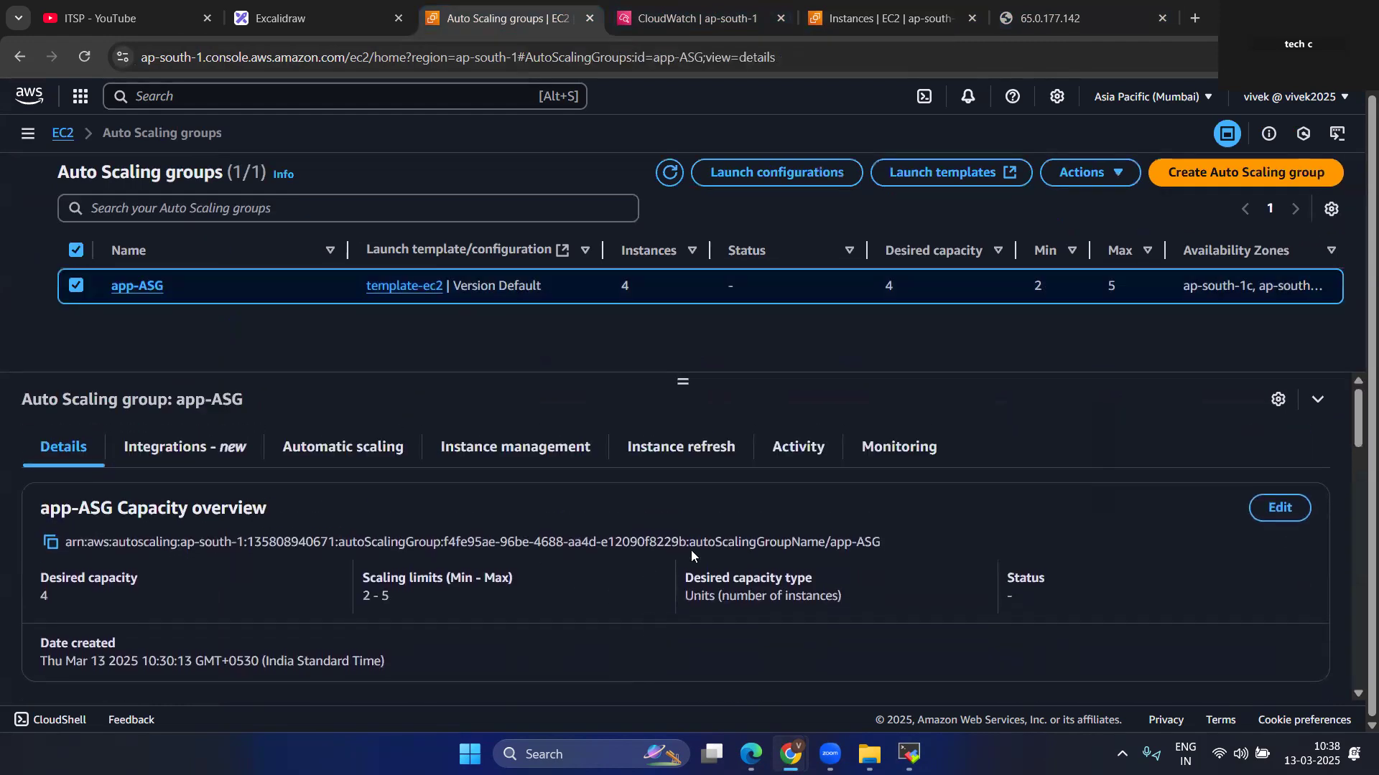
left_click(798, 446)
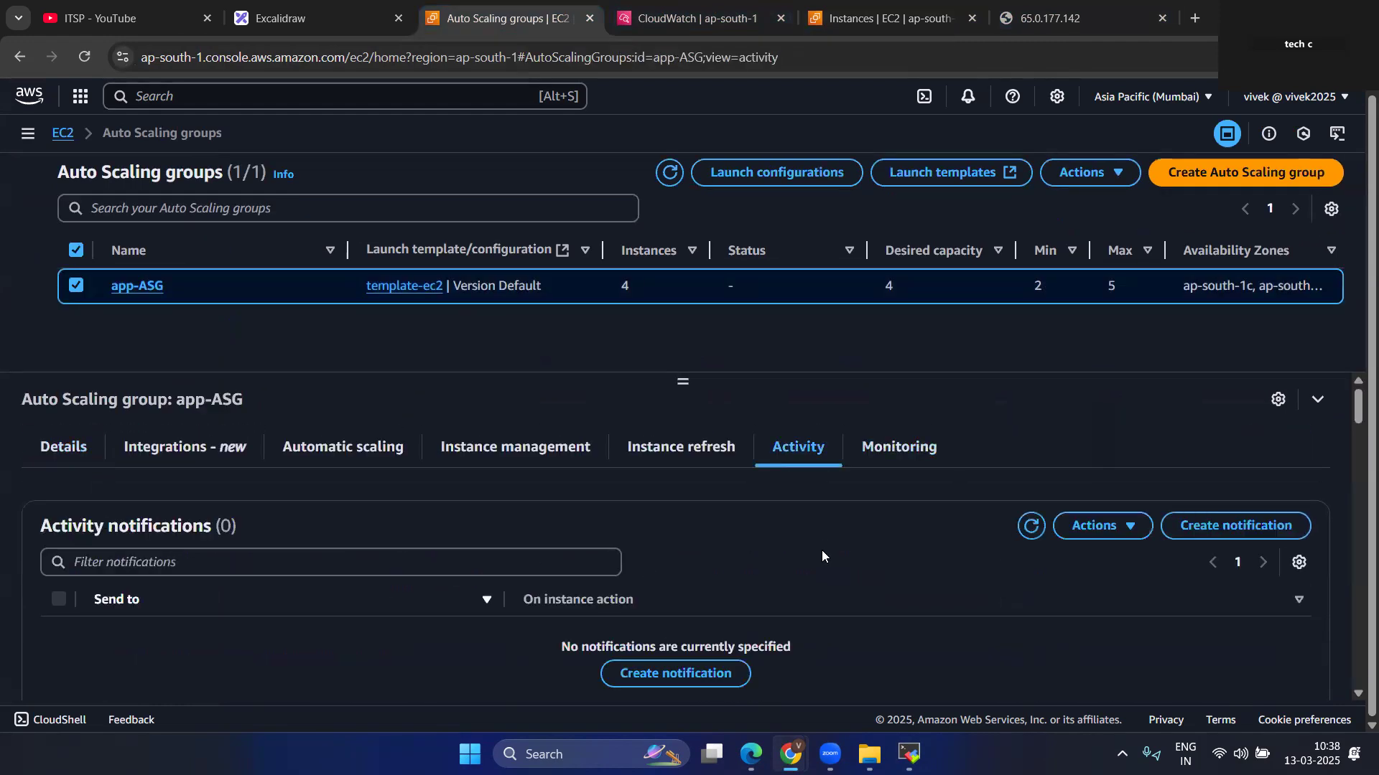
scroll(822, 550, "down", 3)
scroll(821, 550, "down", 2)
scroll(821, 550, "down", 2)
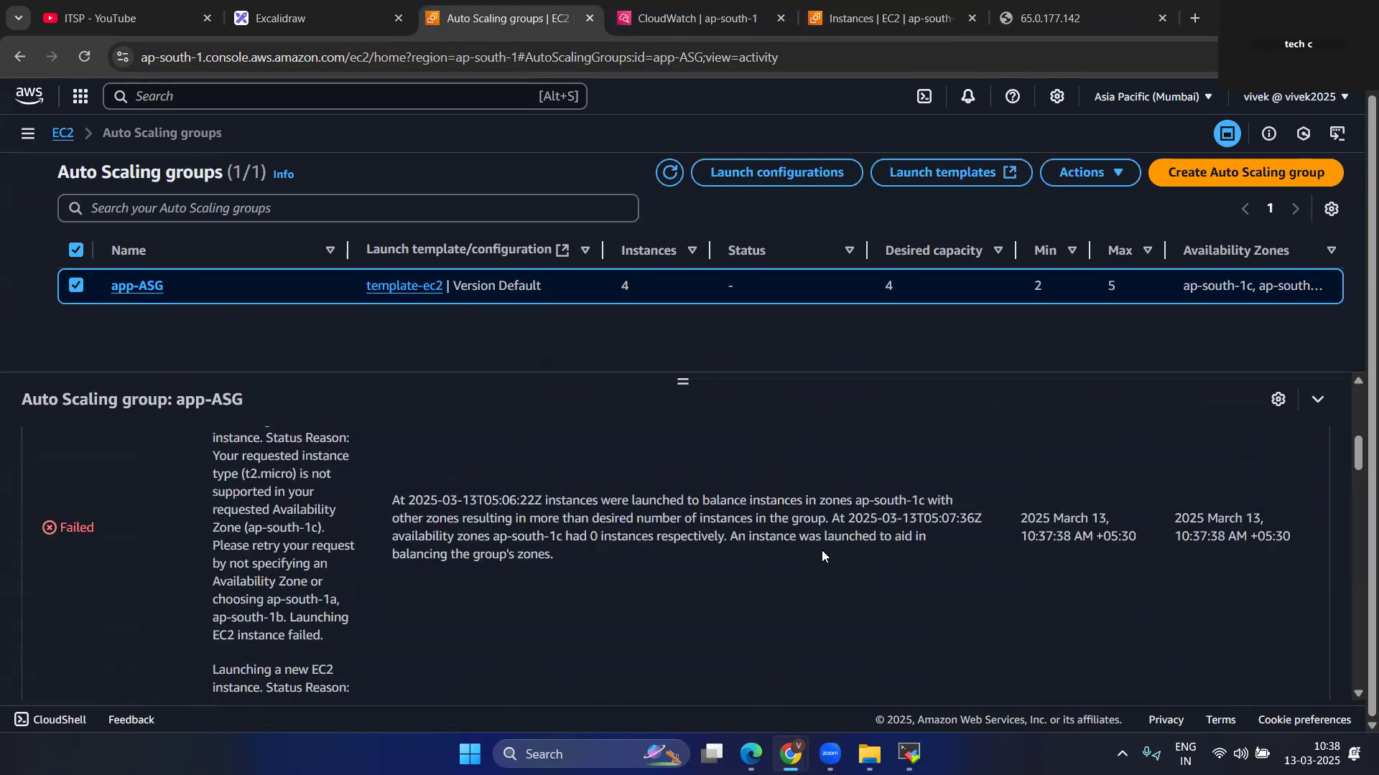
scroll(822, 550, "down", 10)
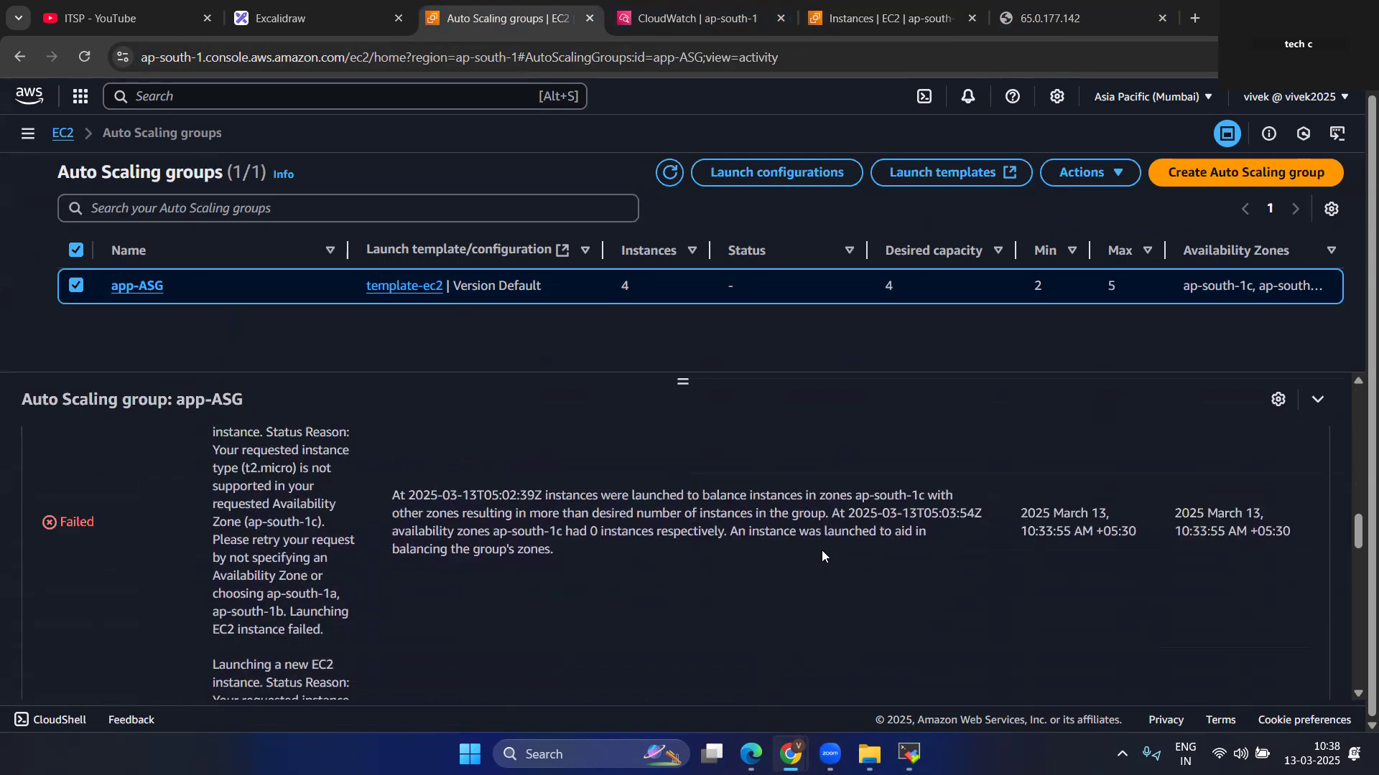
scroll(822, 550, "down", 6)
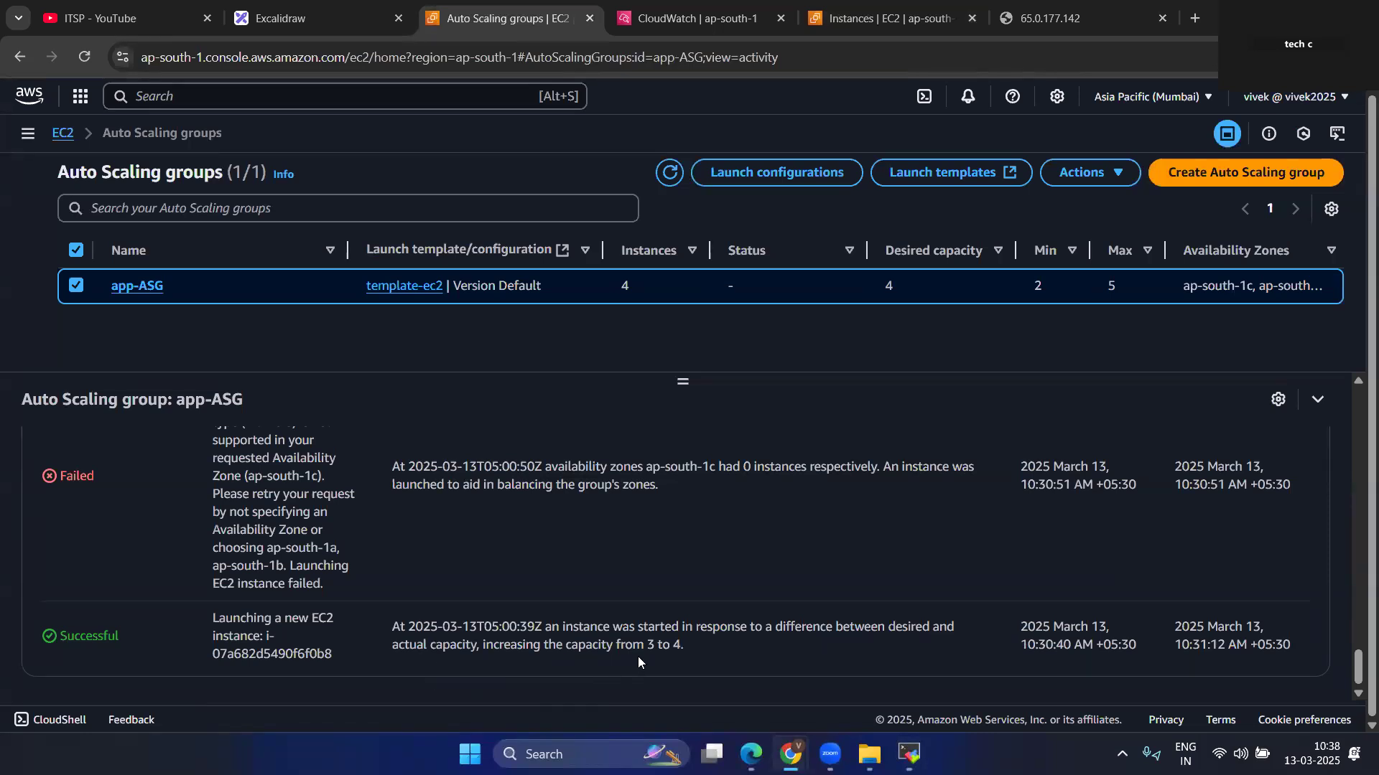
Refresh the EC2 instances list, check the stress process in the MobaXterm terminal, and dismiss the termination notice back in Chrome.
left_click(889, 18)
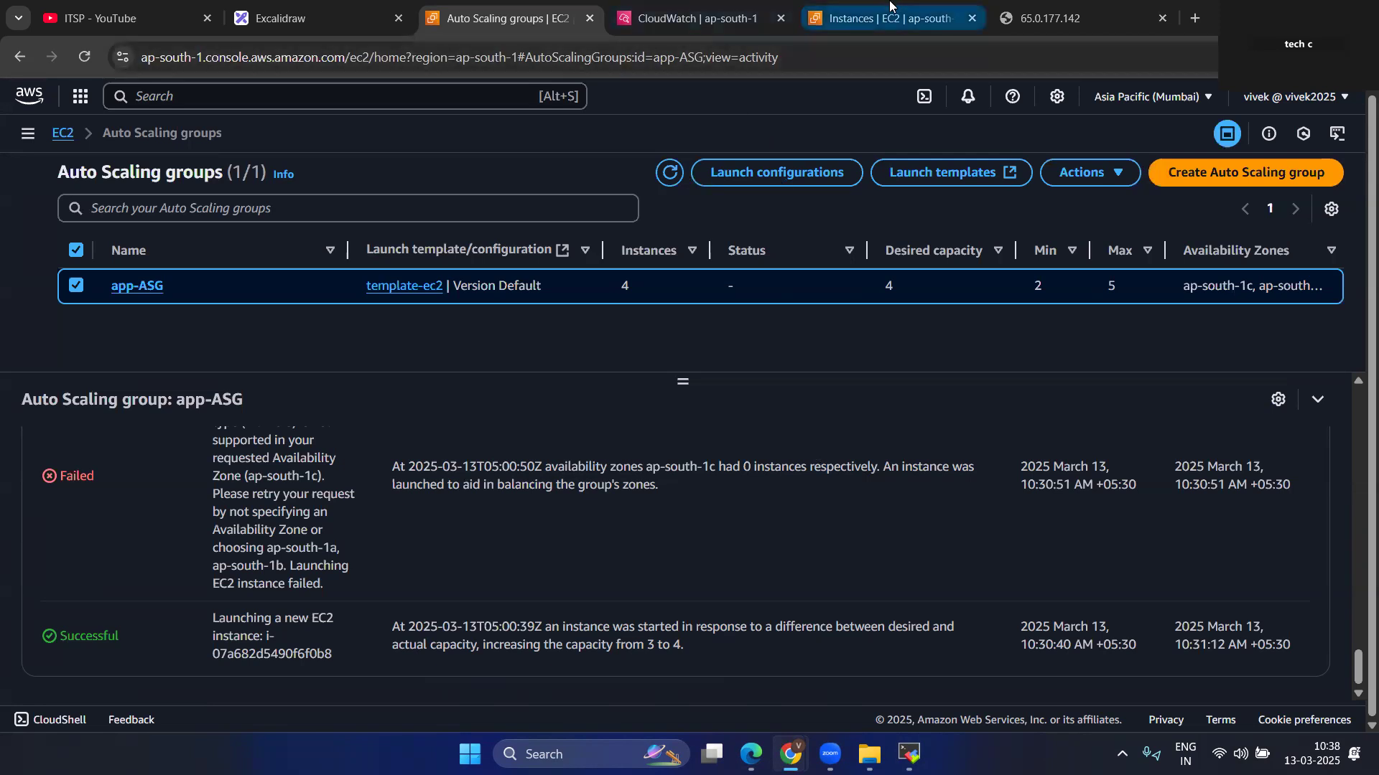
left_click(822, 208)
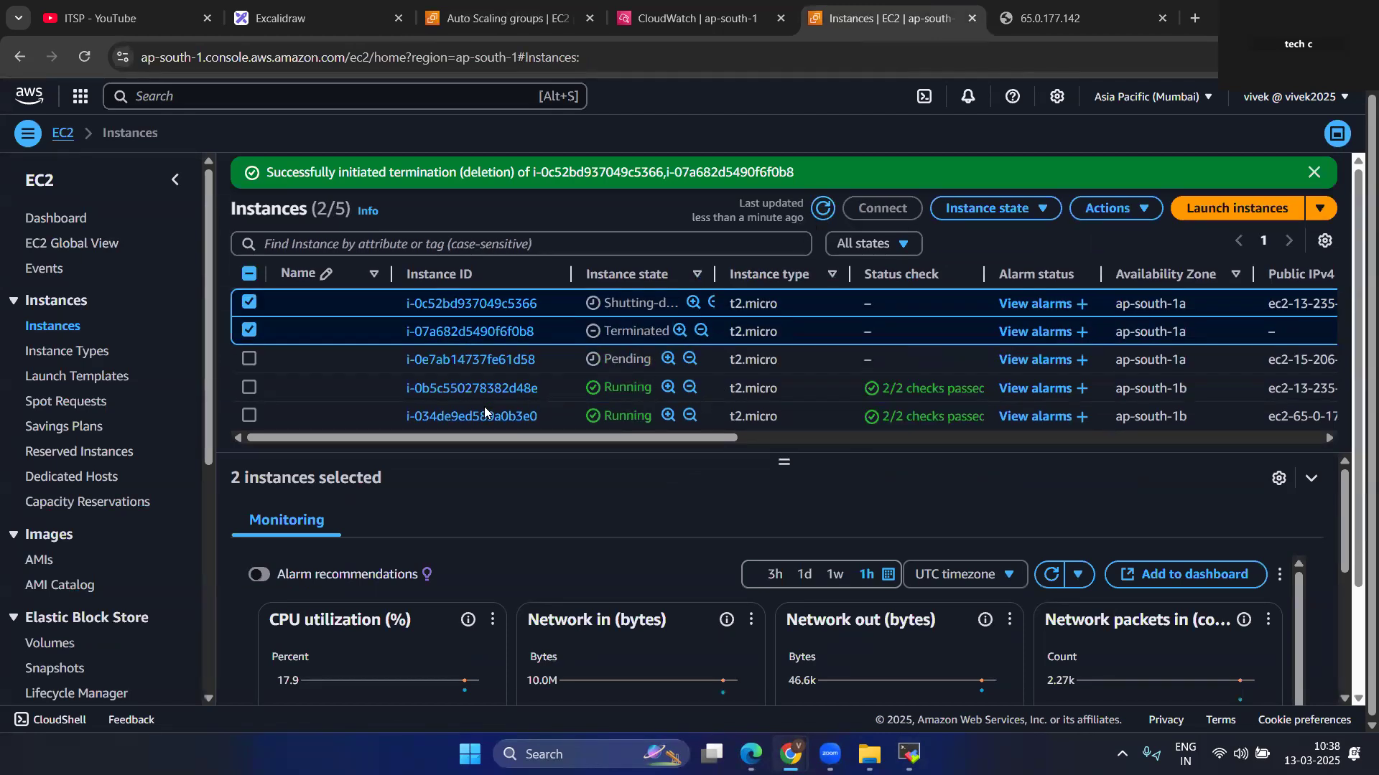
left_click(906, 753)
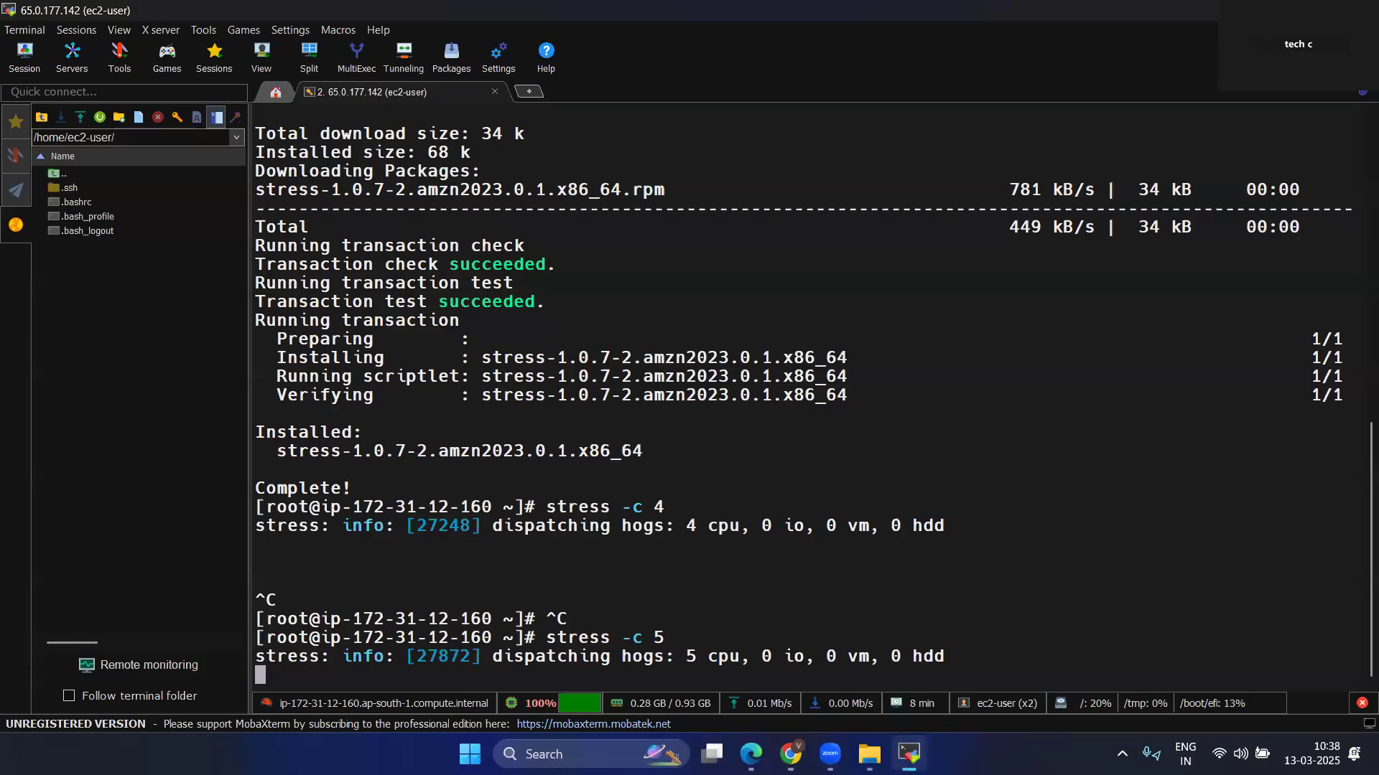
left_click(908, 754)
left_click(823, 209)
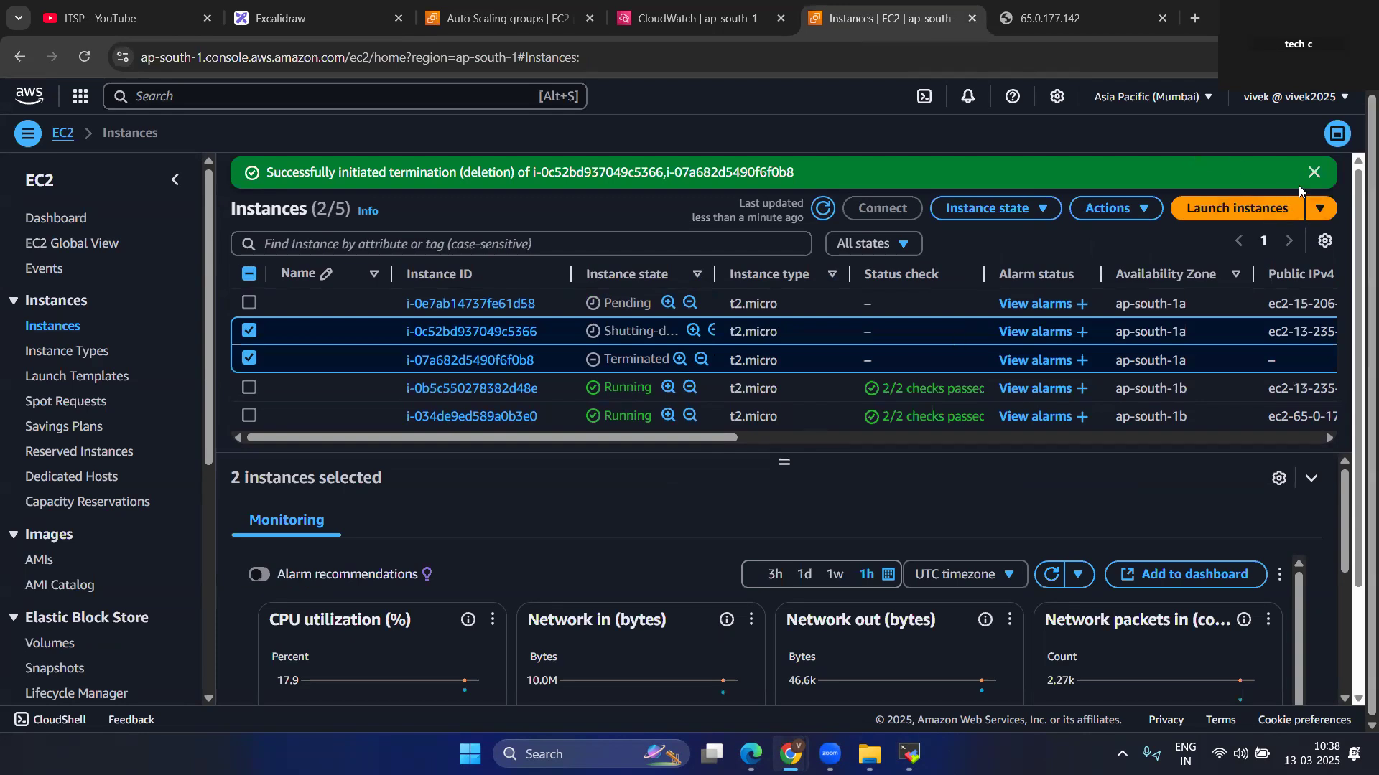
left_click(1314, 172)
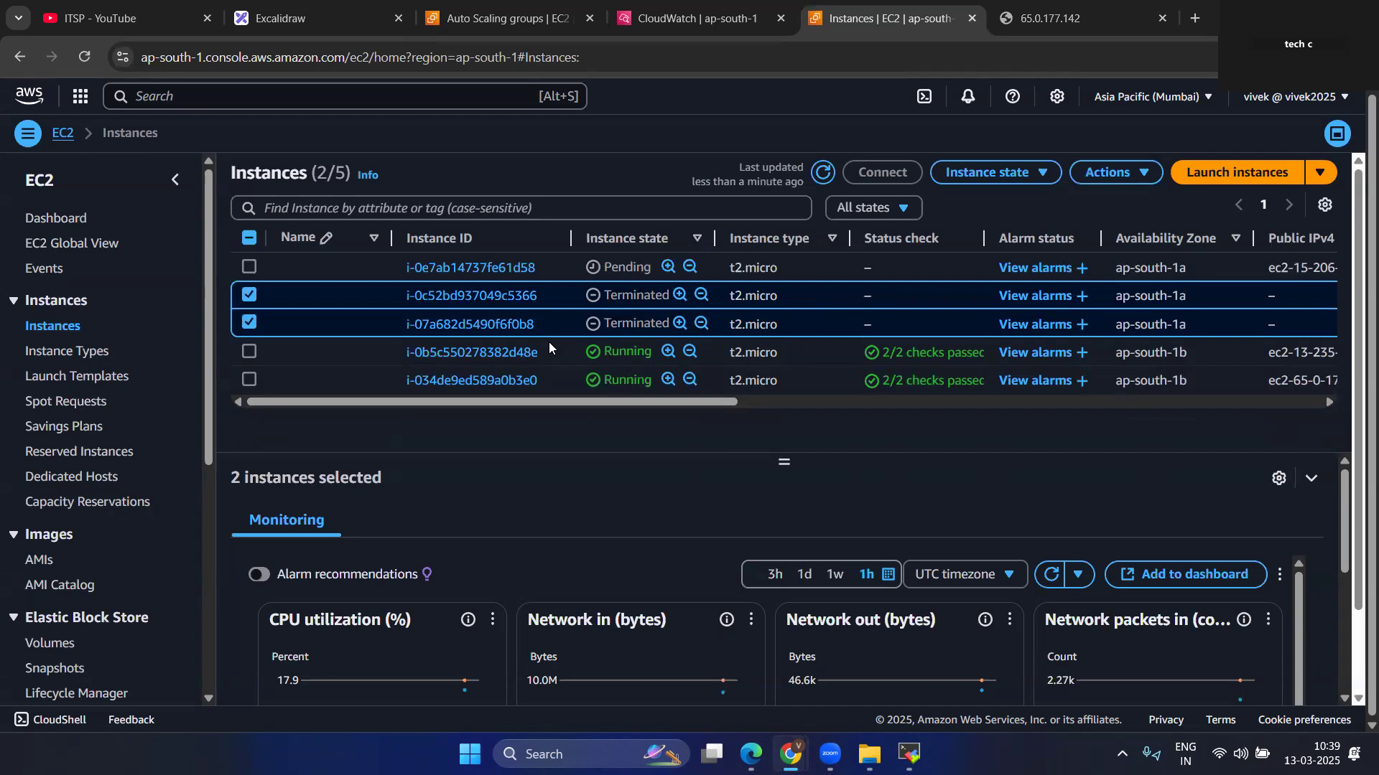
View the auto scaling group sketch in Excalidraw and return to the EC2 instances list to refresh the instance states.
left_click(330, 18)
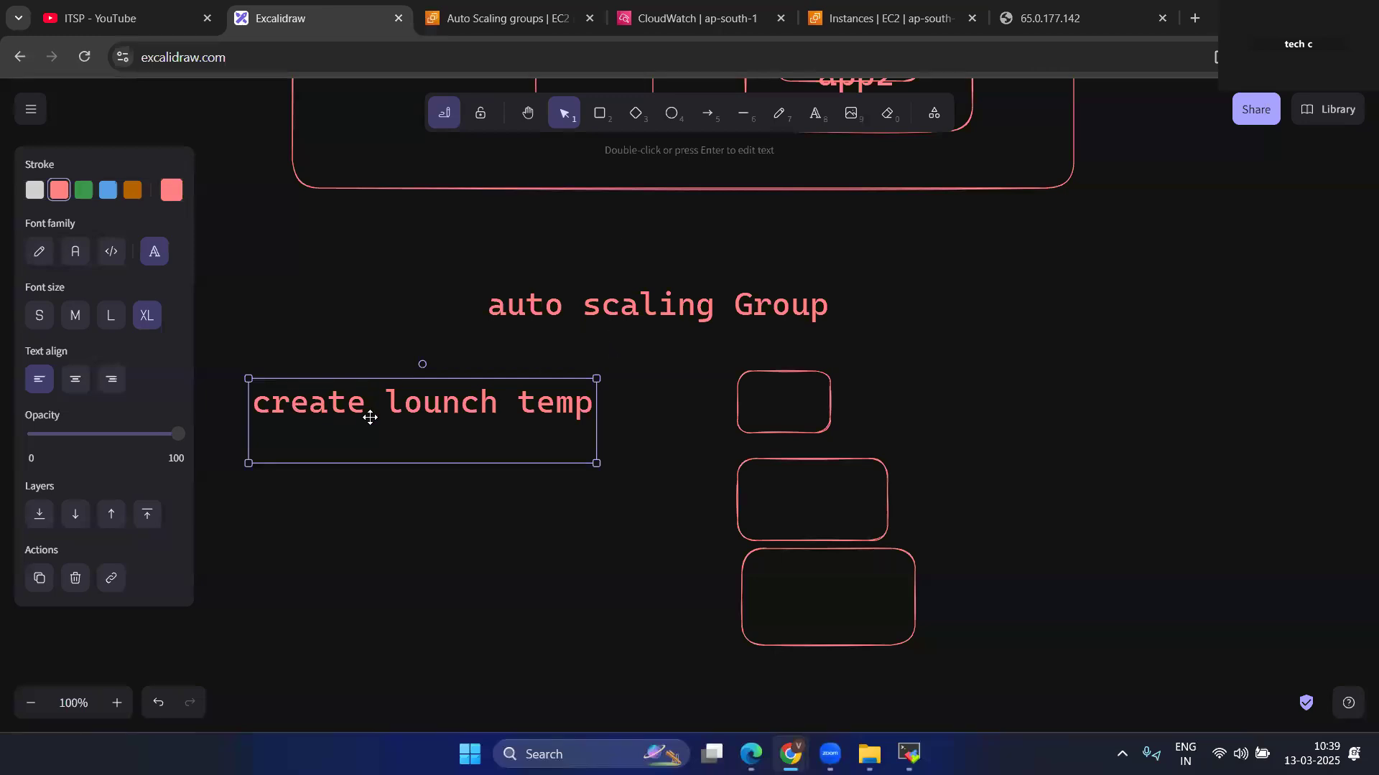
left_click(903, 18)
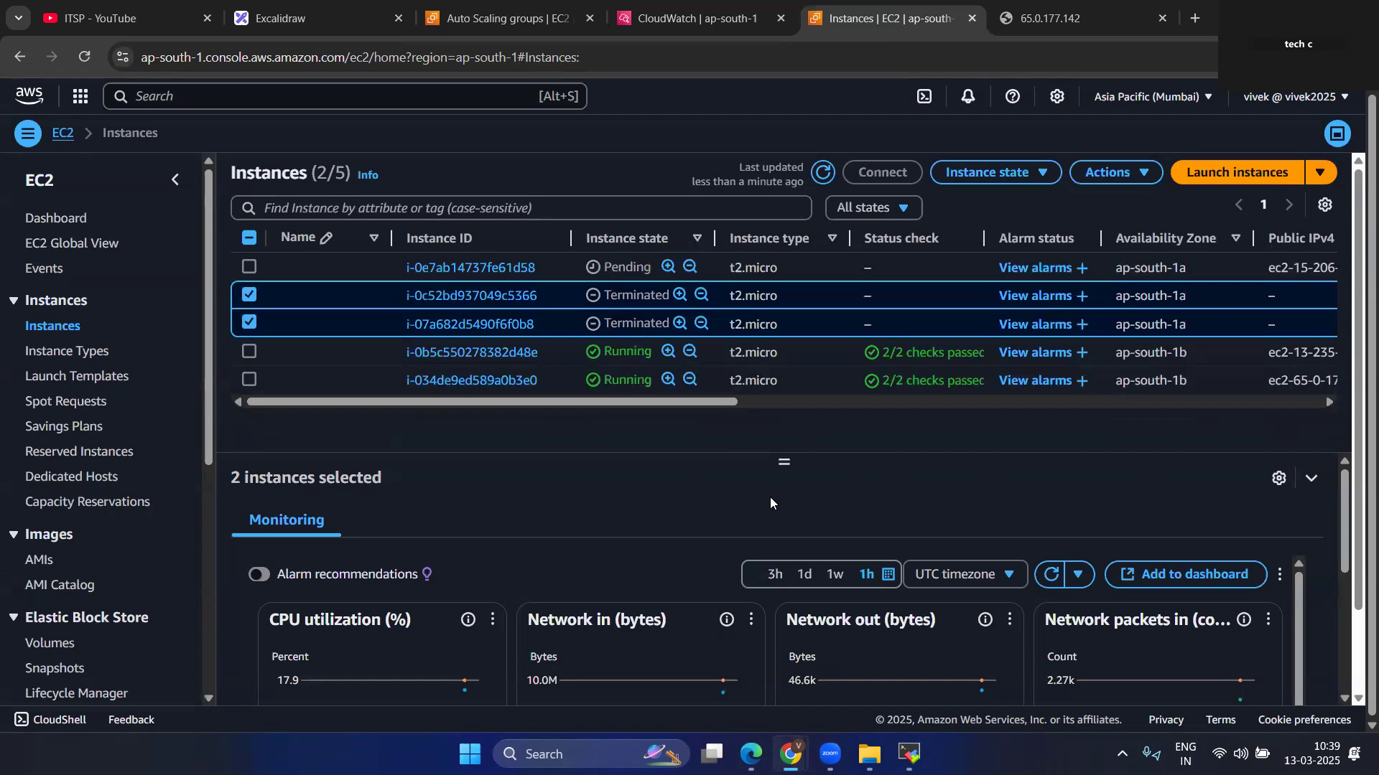
left_click_drag(716, 409, 641, 430)
left_click(824, 174)
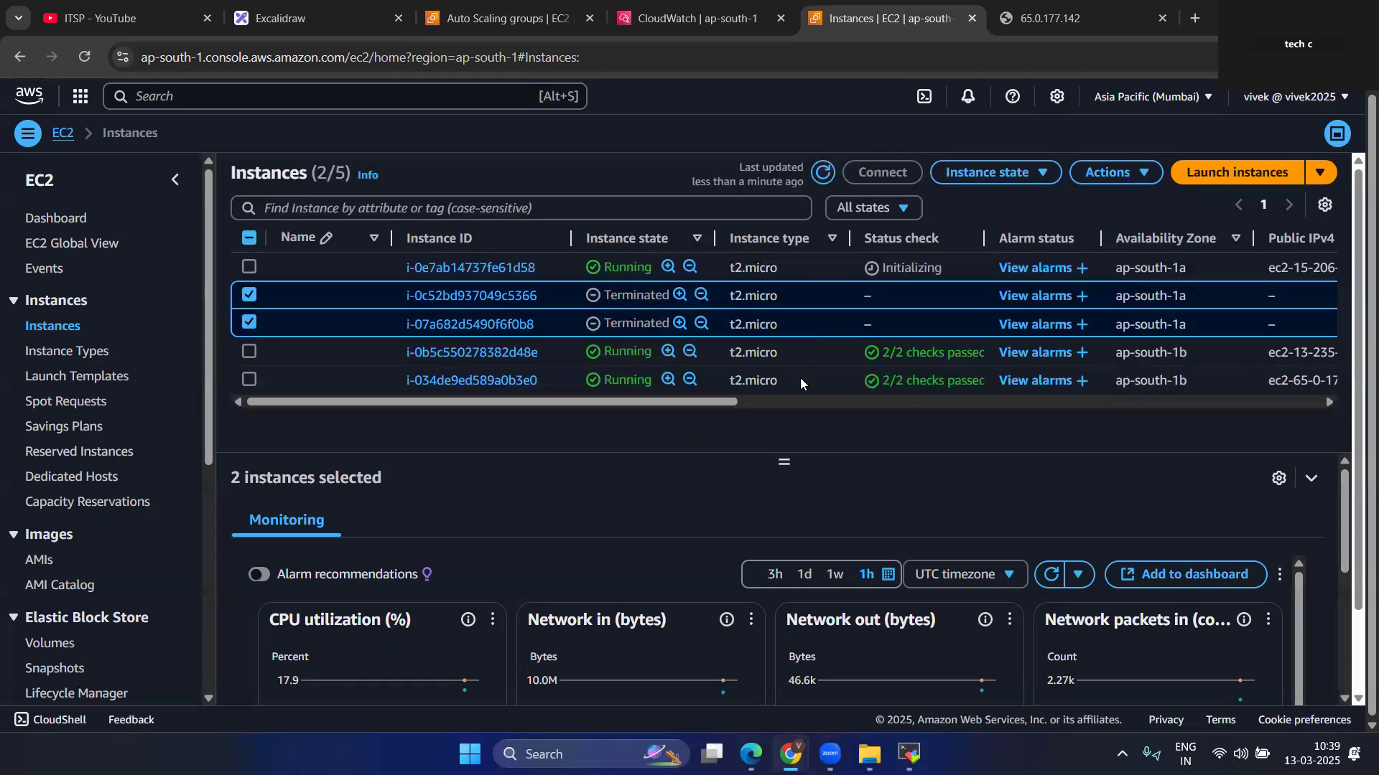
scroll(647, 324, "down", 1)
scroll(646, 329, "up", 1)
Refresh the instances list again and deselect instances i-0c52bd937049c5366 and i-07a682d5490f6f0b8.
left_click(818, 174)
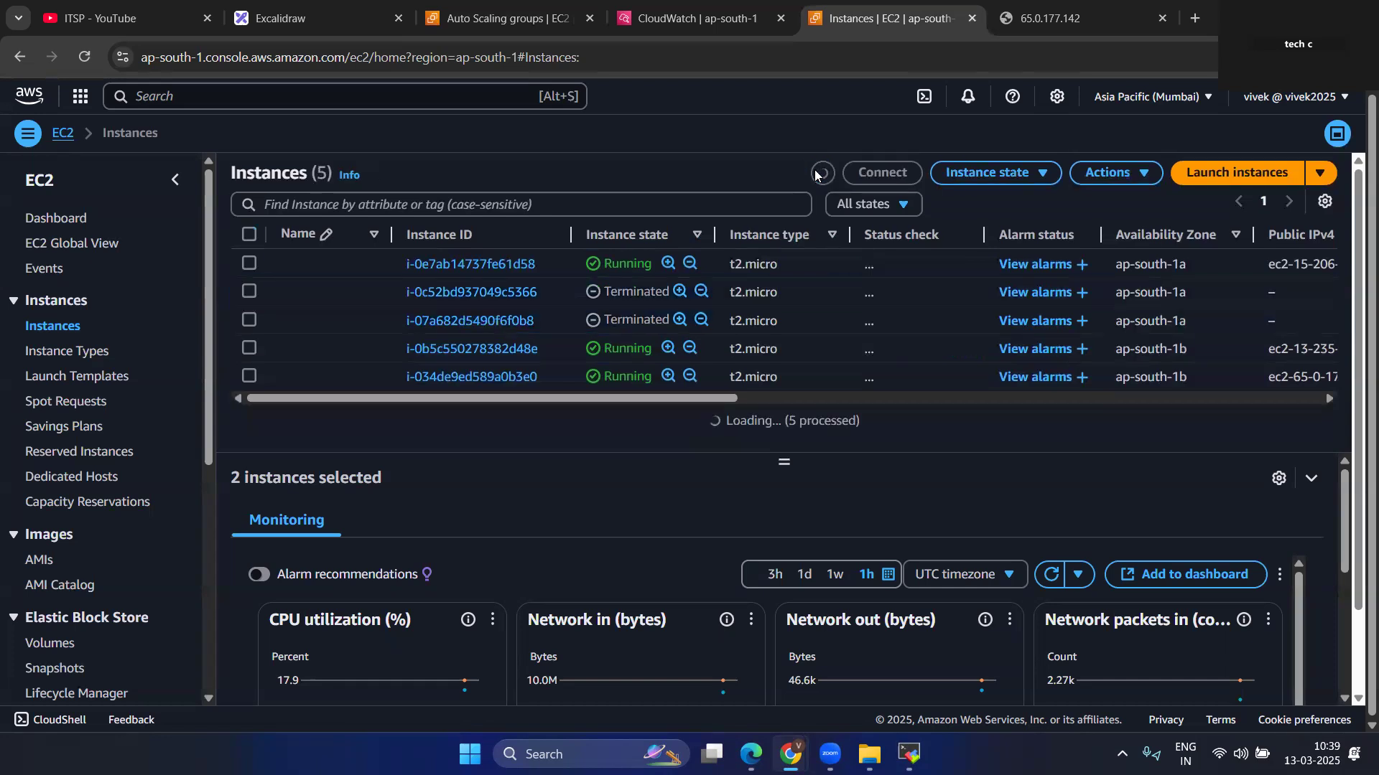
left_click(818, 173)
scroll(717, 342, "down", 1)
scroll(717, 340, "up", 1)
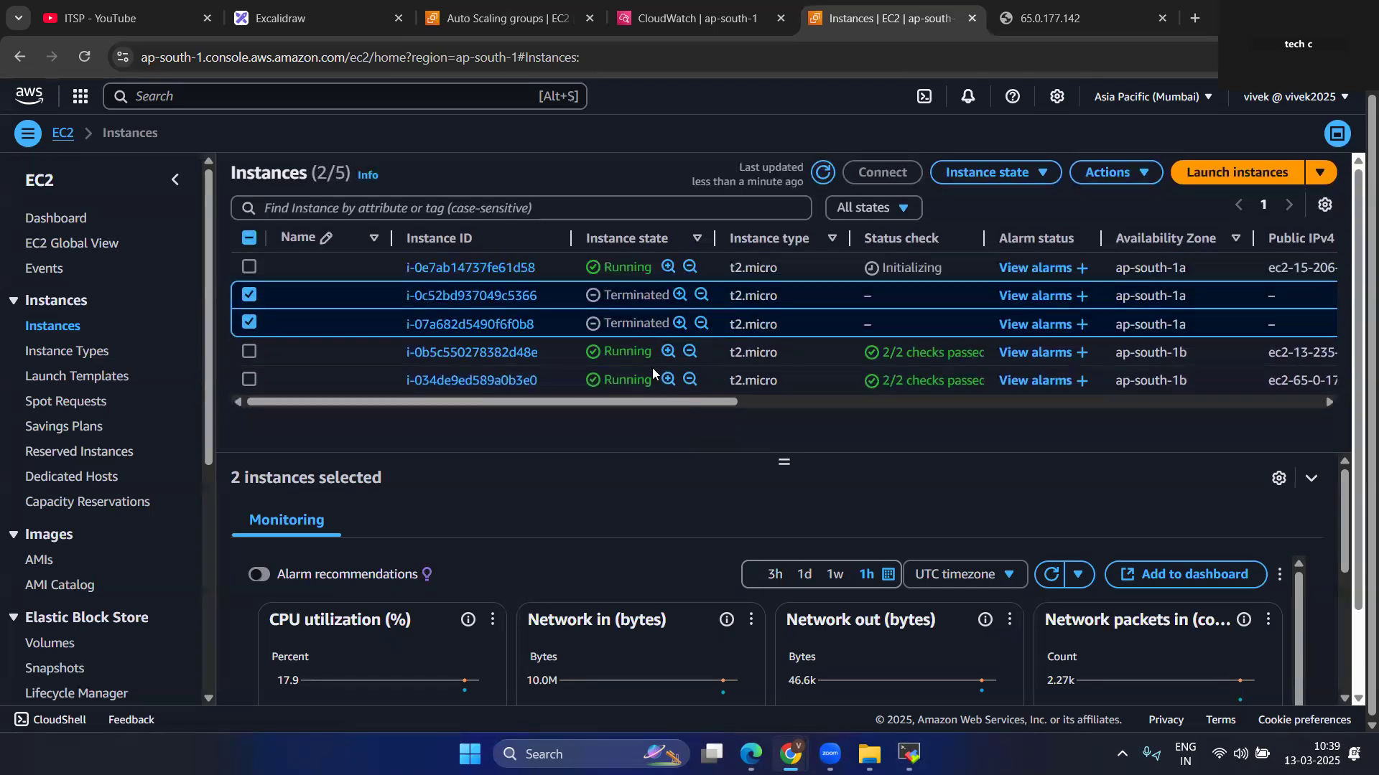
left_click(248, 295)
left_click(249, 325)
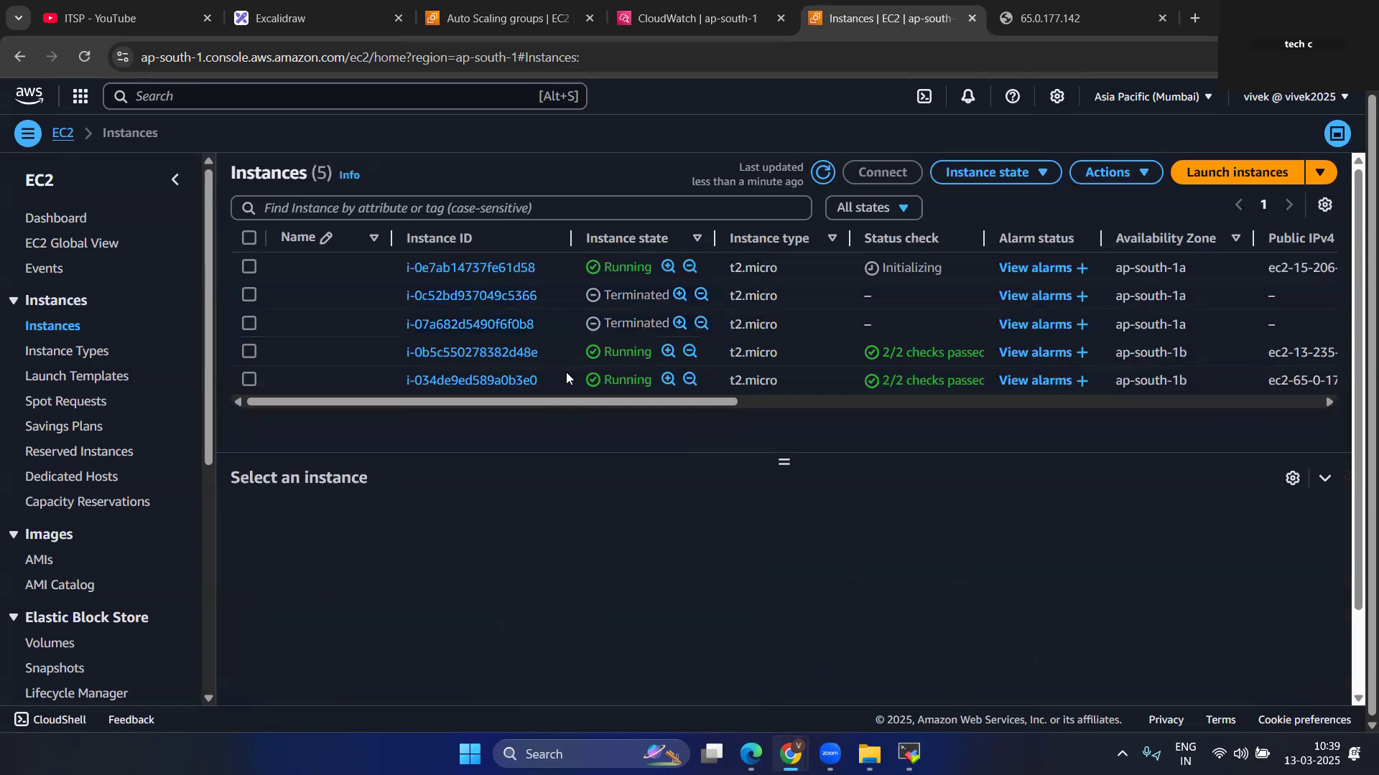